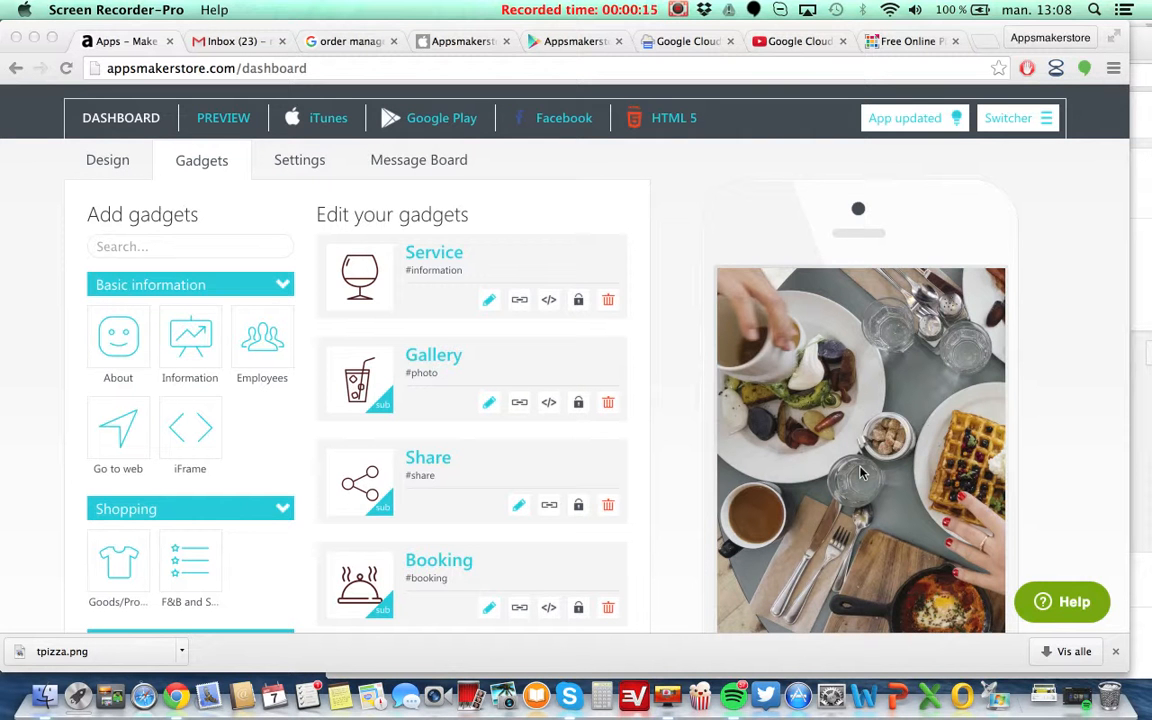
# Scroll through the dashboard to review the app's existing gadgets and the phone preview.
pyautogui.scroll(-5, 862, 473)
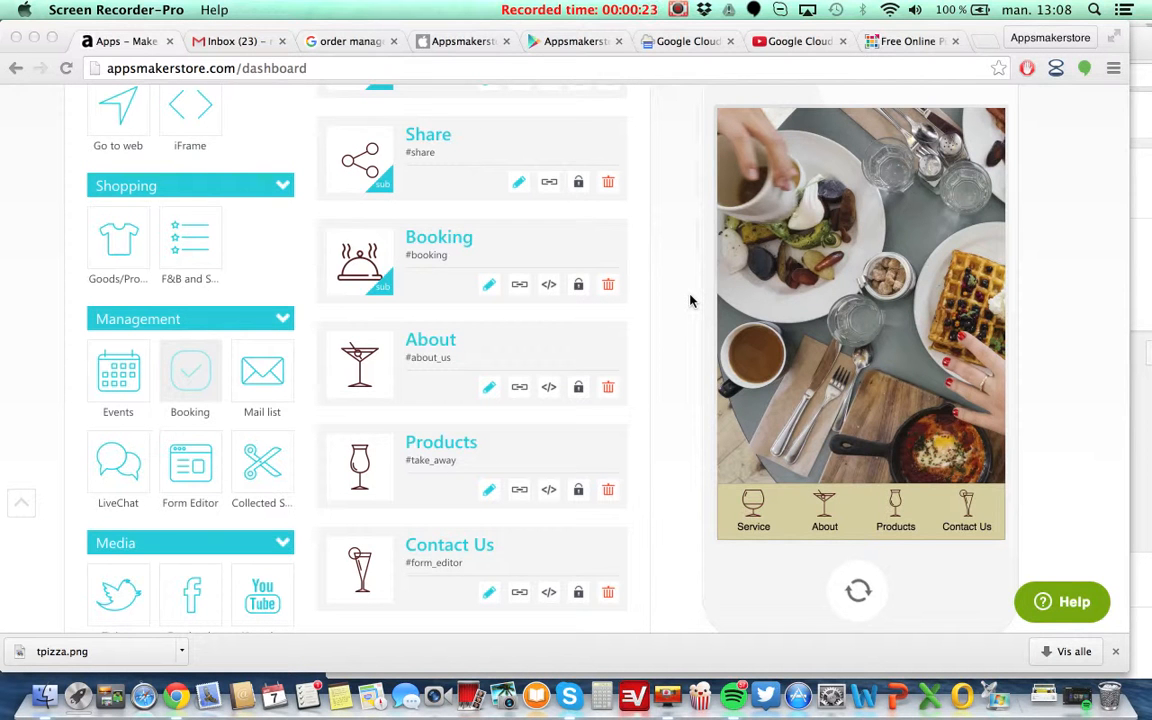
pyautogui.scroll(10, 690, 300)
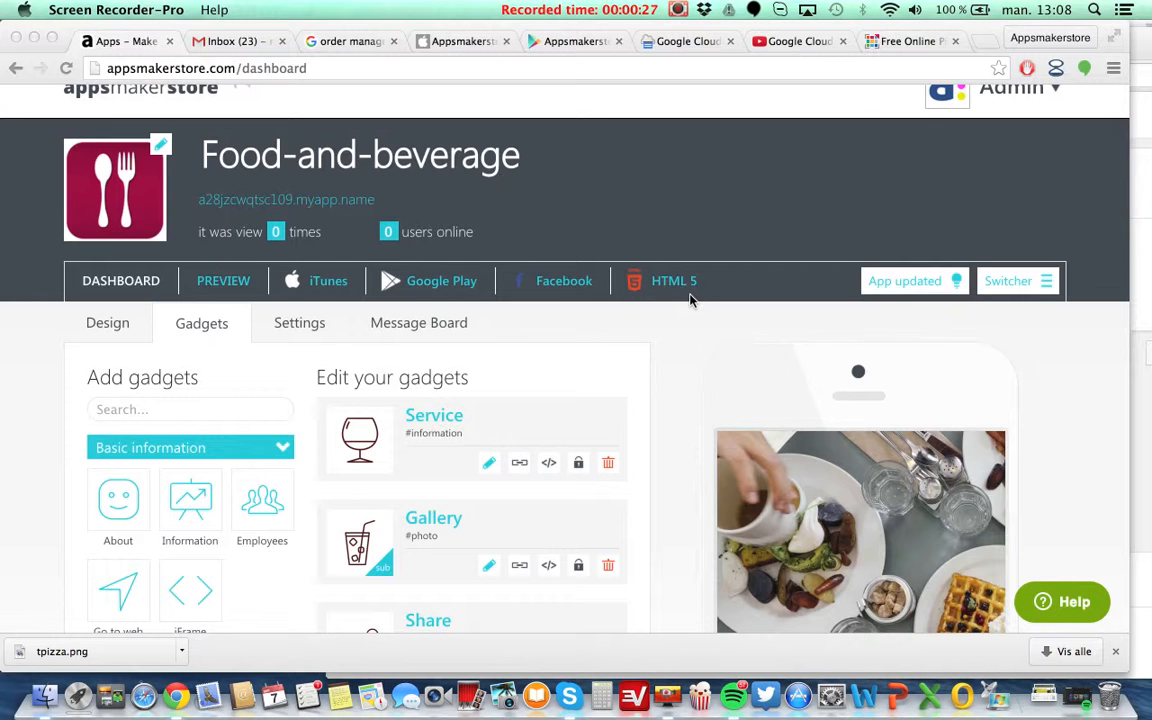
pyautogui.scroll(2, 690, 300)
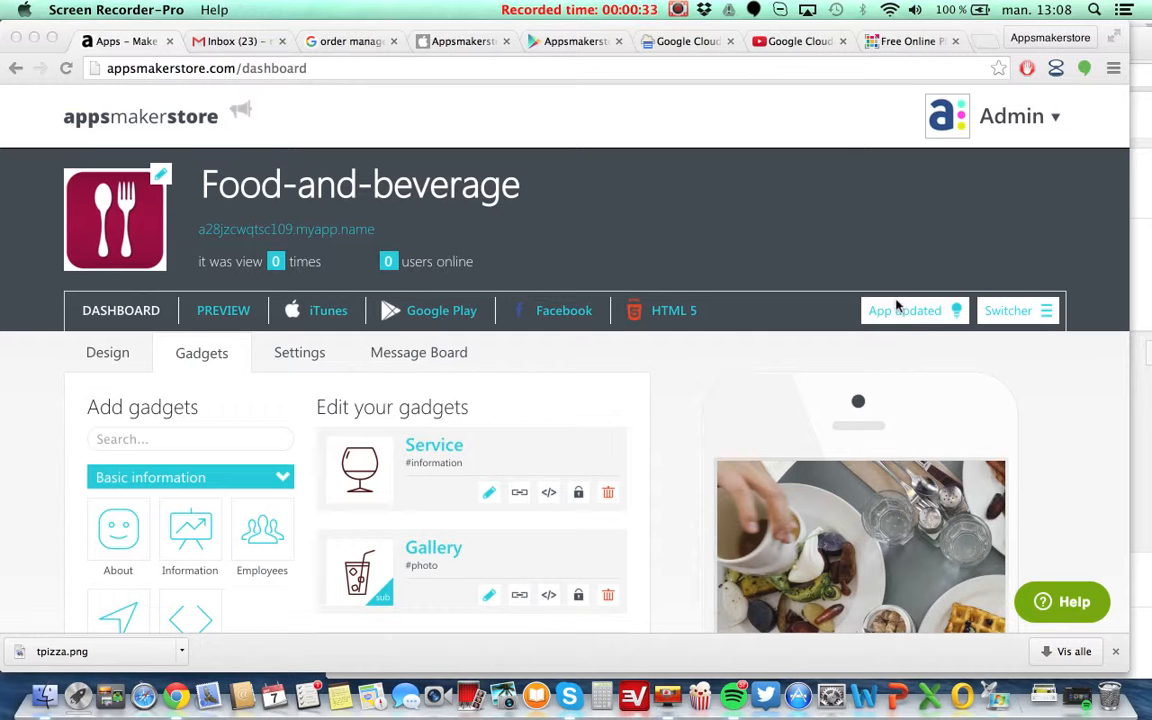
pyautogui.scroll(-5, 83, 330)
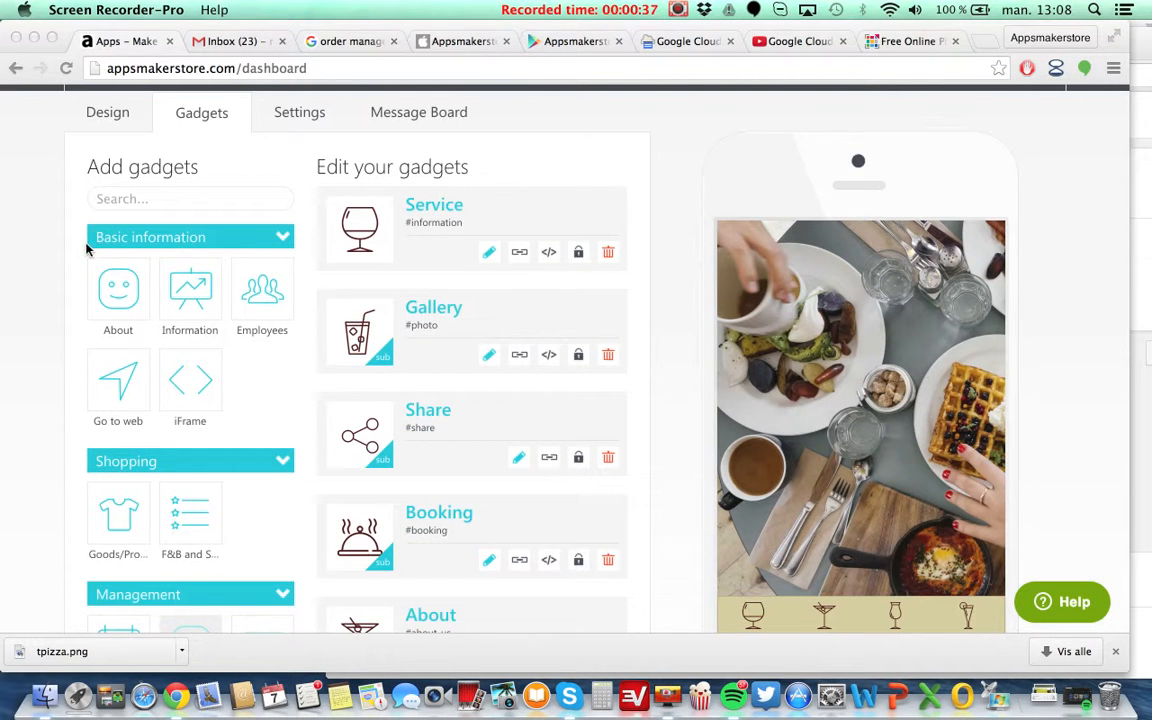
pyautogui.scroll(-6, 50, 416)
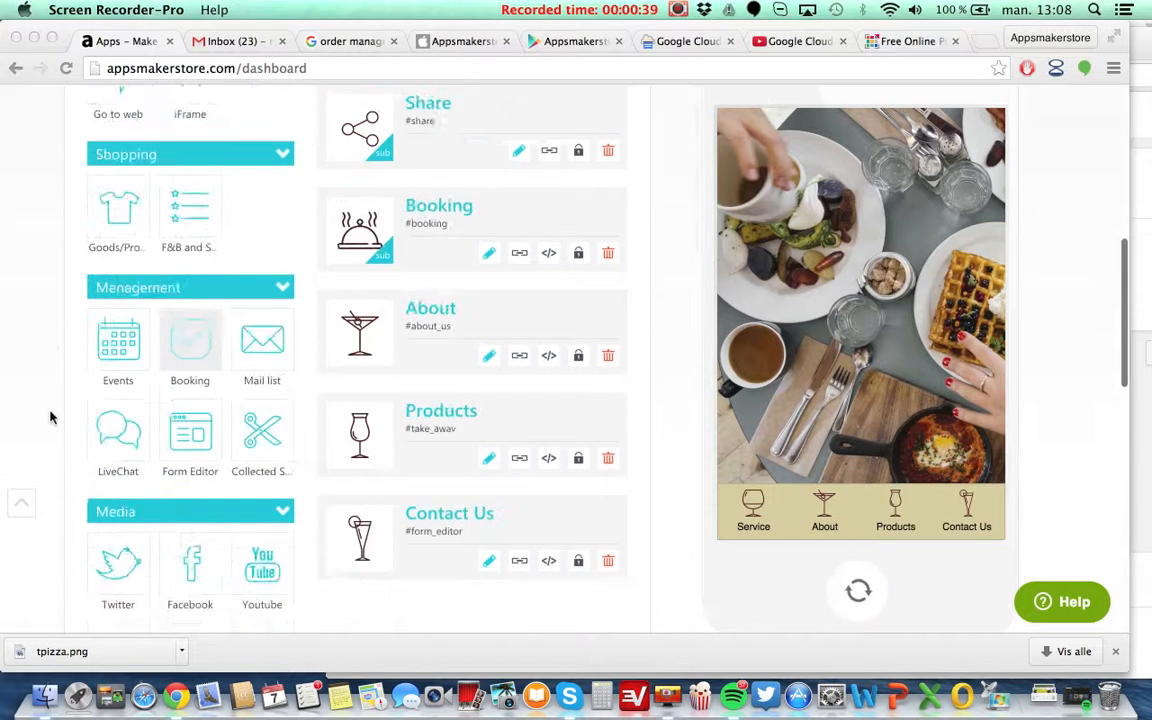
pyautogui.scroll(-3, 50, 416)
pyautogui.scroll(12, 50, 416)
pyautogui.scroll(-1, 51, 417)
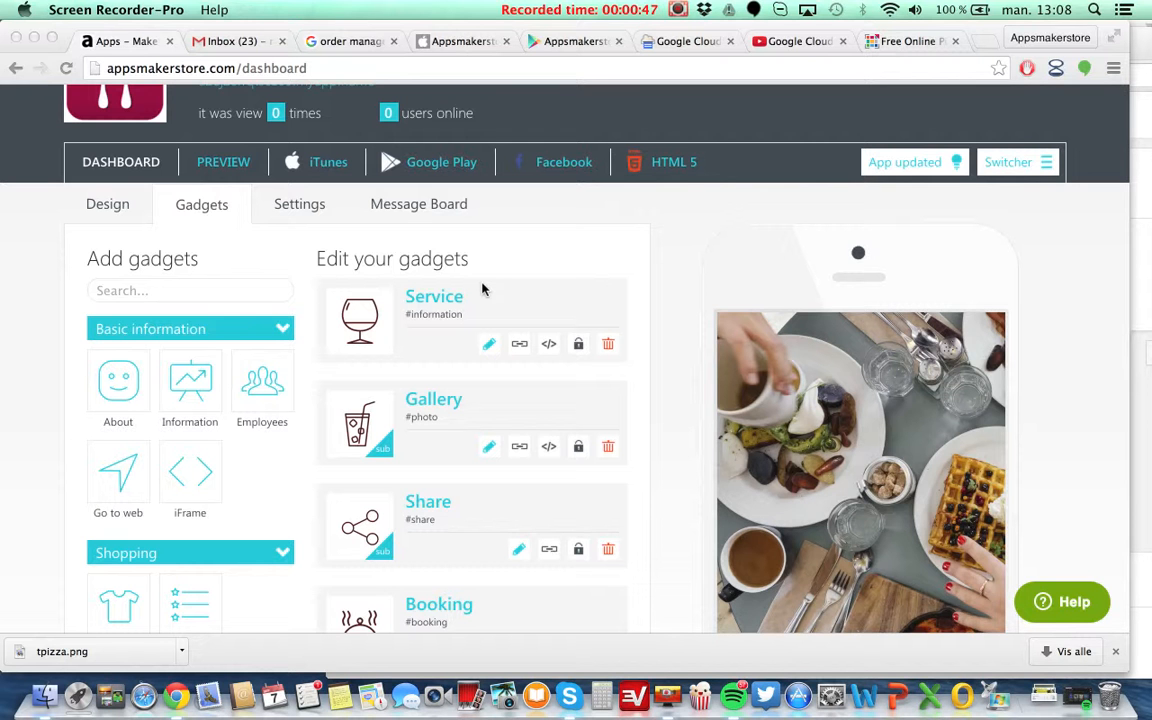
pyautogui.scroll(-4, 658, 420)
pyautogui.scroll(4, 660, 422)
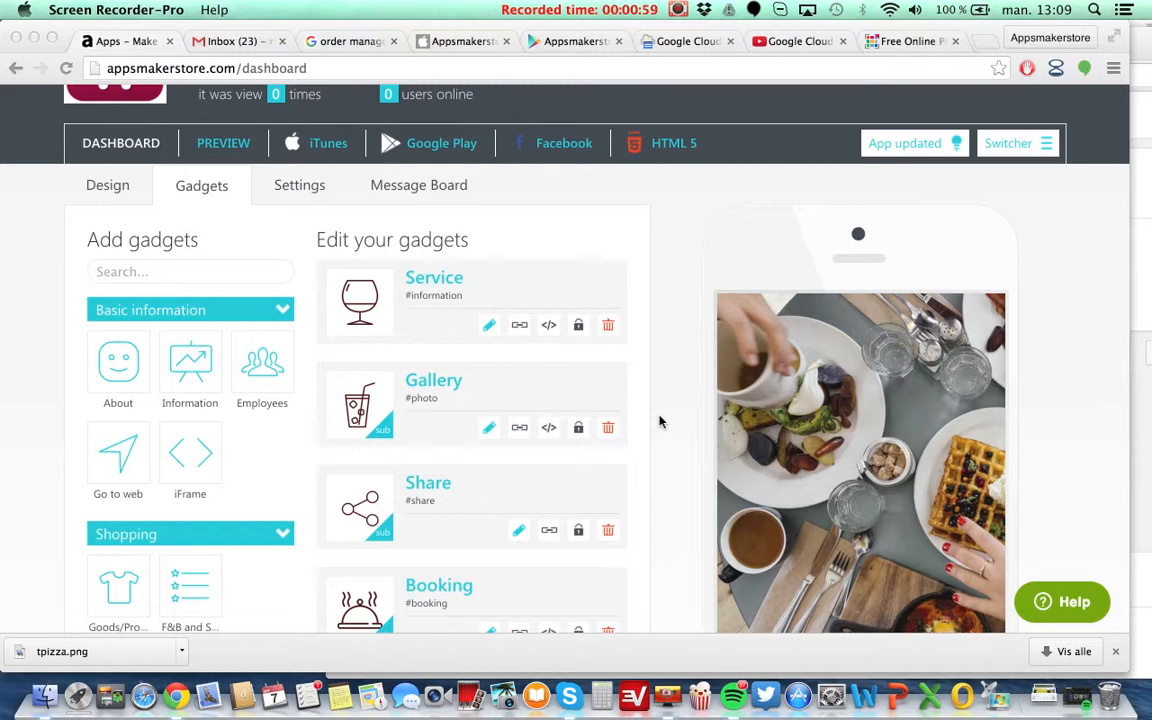
pyautogui.scroll(-5, 659, 421)
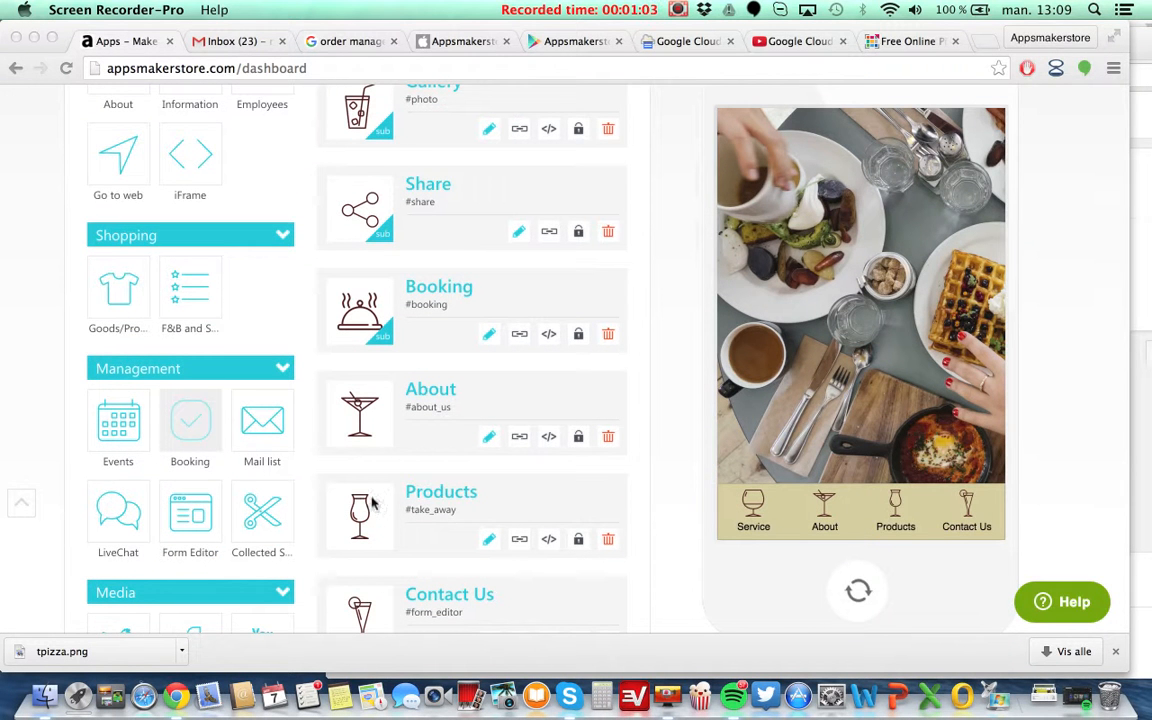
# Rename the Products gadget to "Food order" and save the app changes.
pyautogui.click(450, 495)
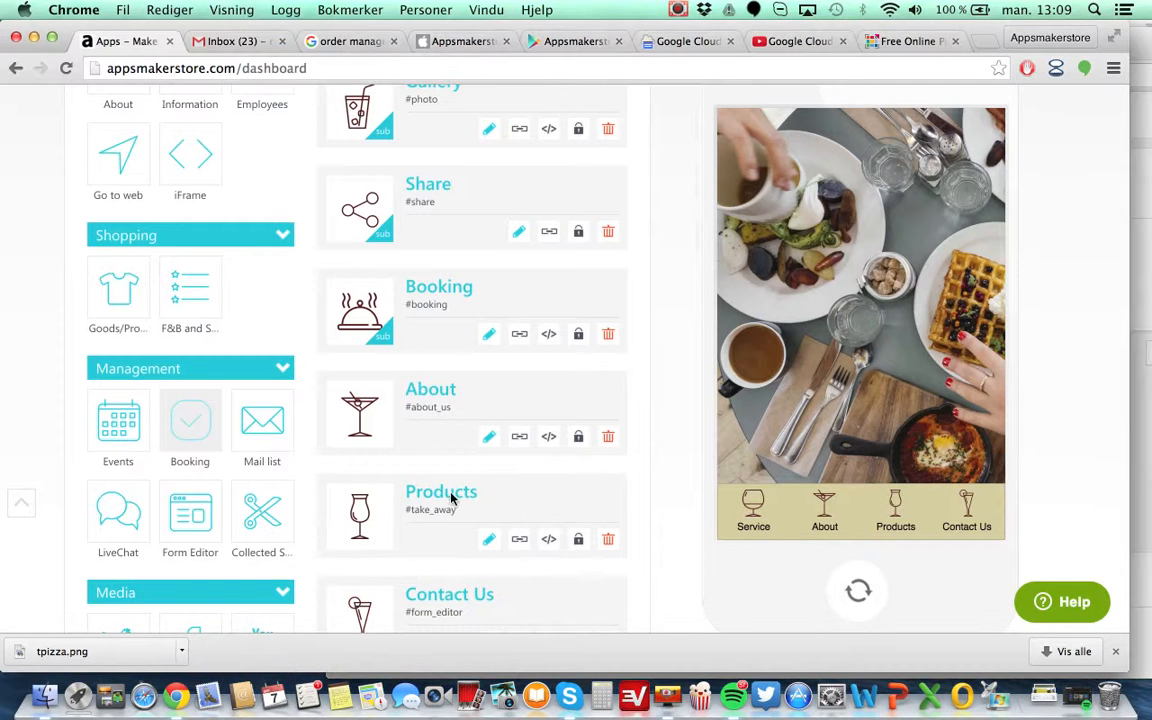
pyautogui.click(453, 492)
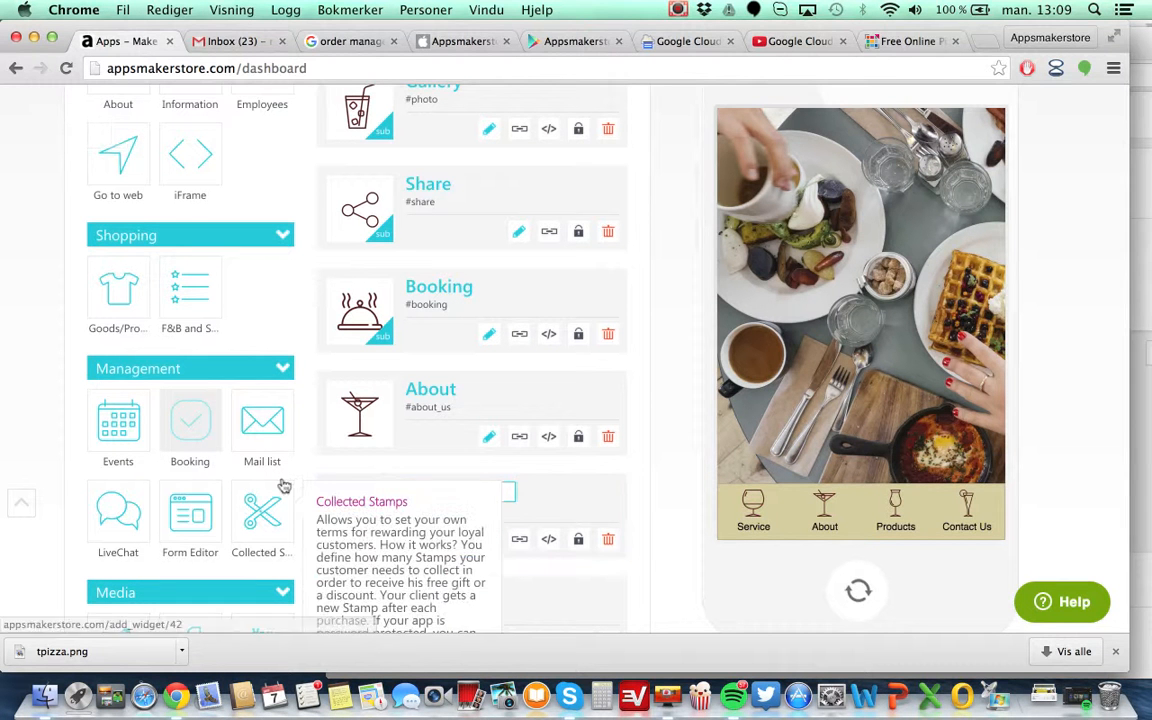
pyautogui.write('Food order')
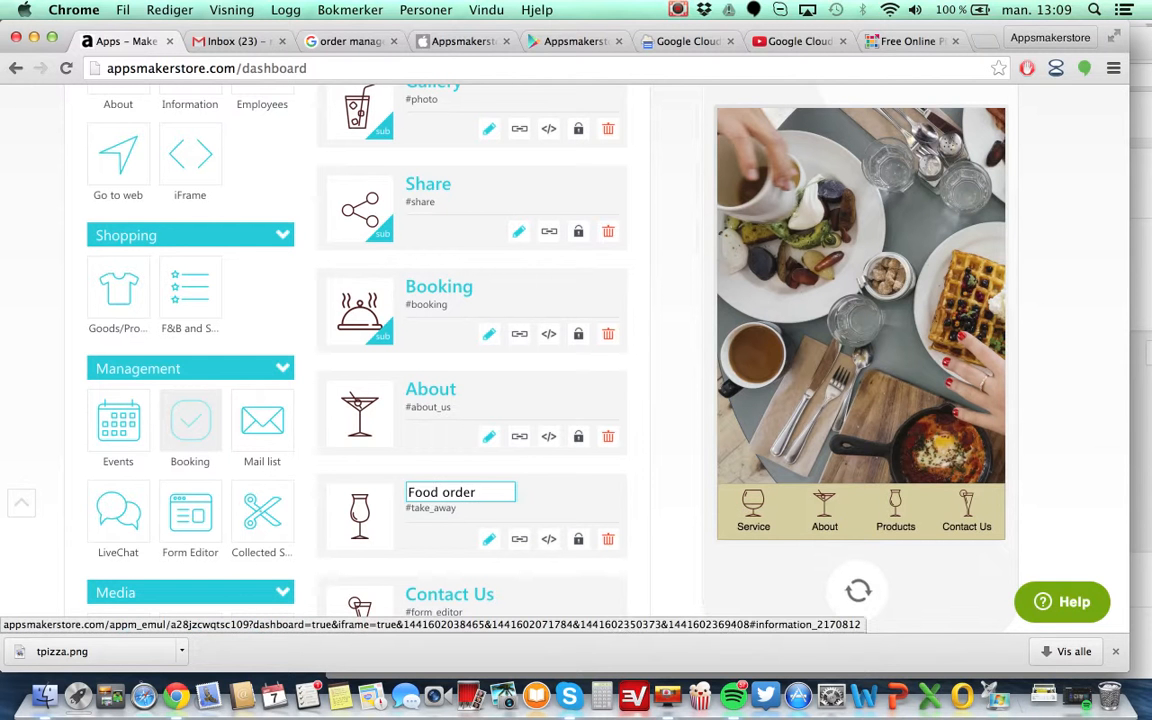
pyautogui.press('Return')
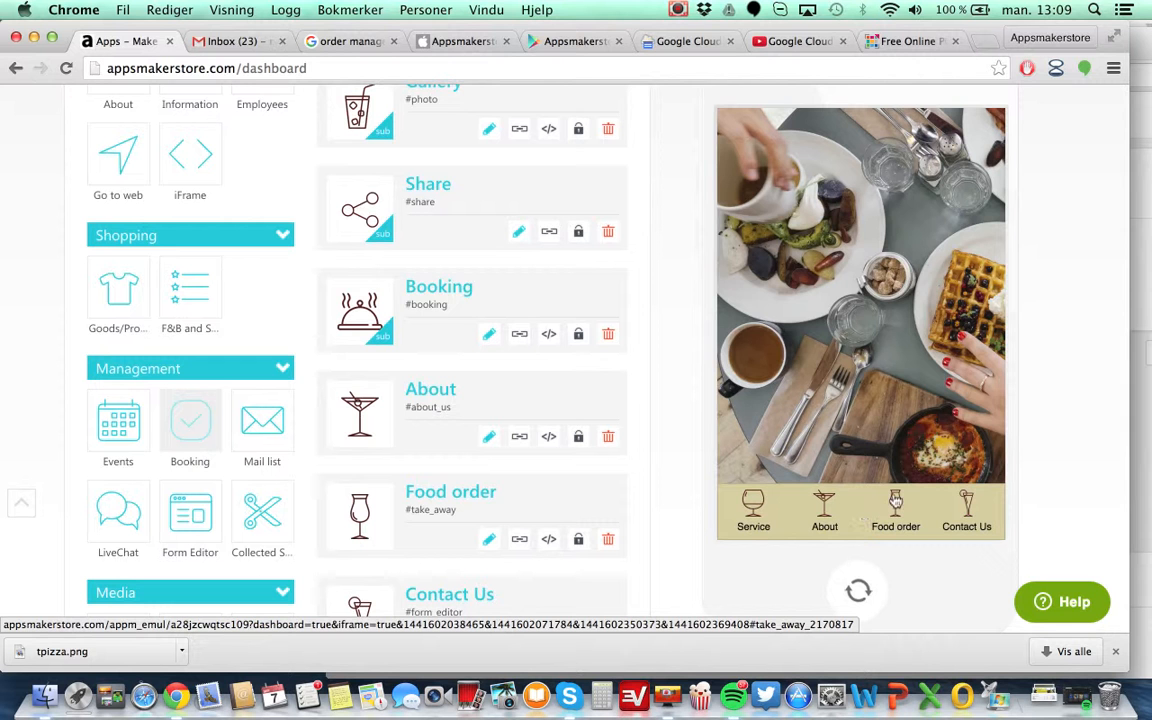
pyautogui.scroll(5, 895, 503)
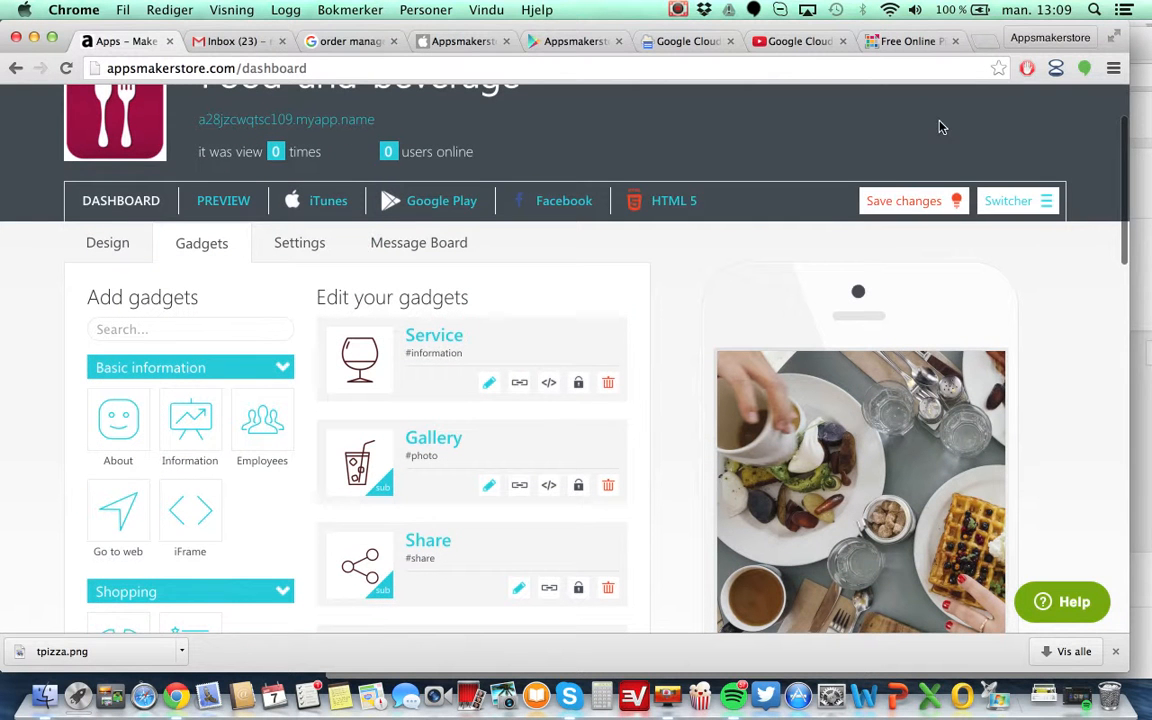
pyautogui.click(882, 200)
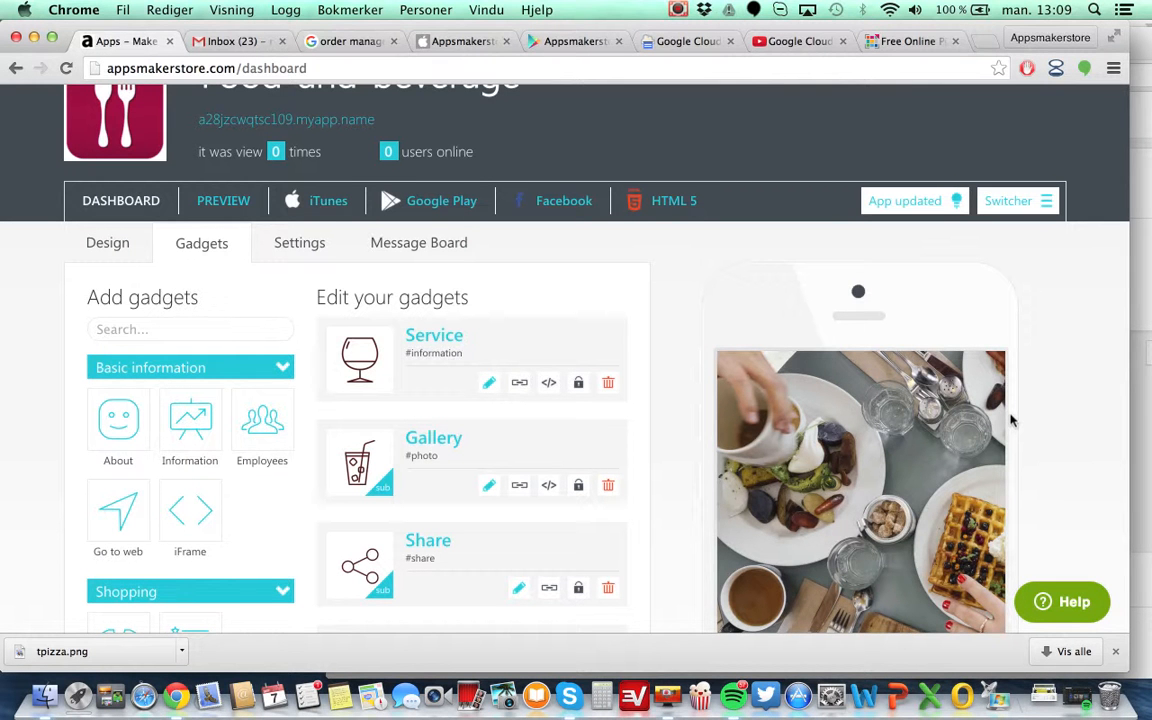
# Open the Food order gadget for editing and expand the Main Course category.
pyautogui.scroll(-5, 1010, 420)
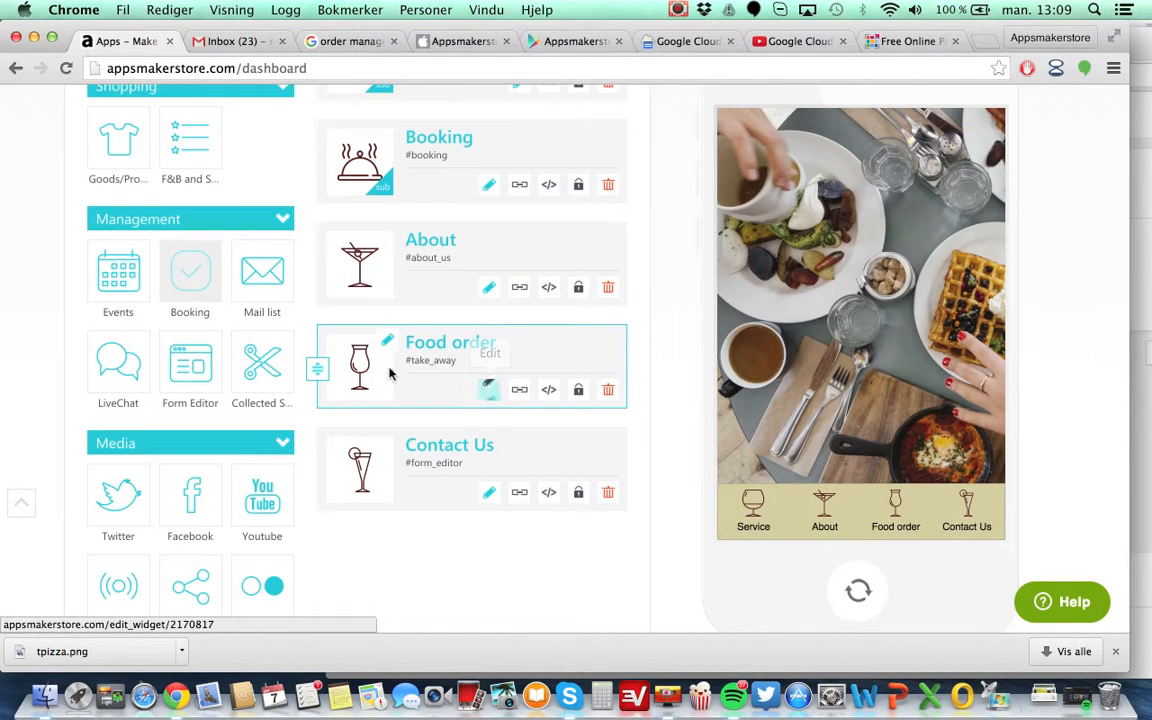
pyautogui.click(489, 392)
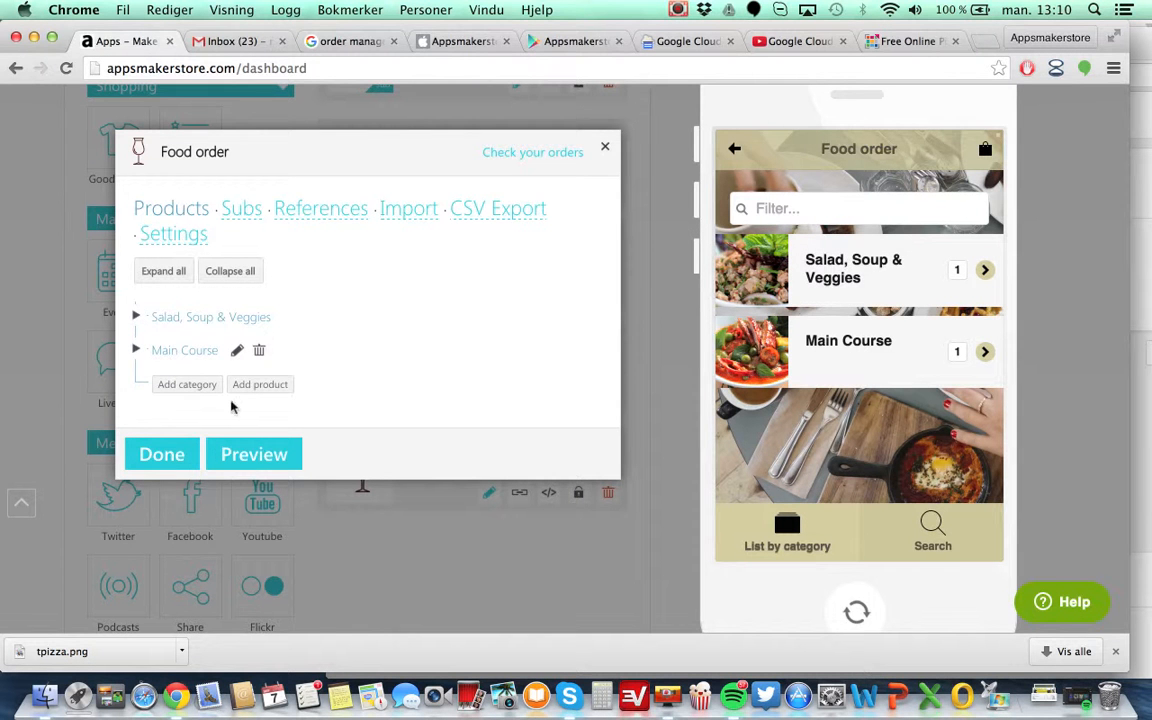
pyautogui.click(187, 386)
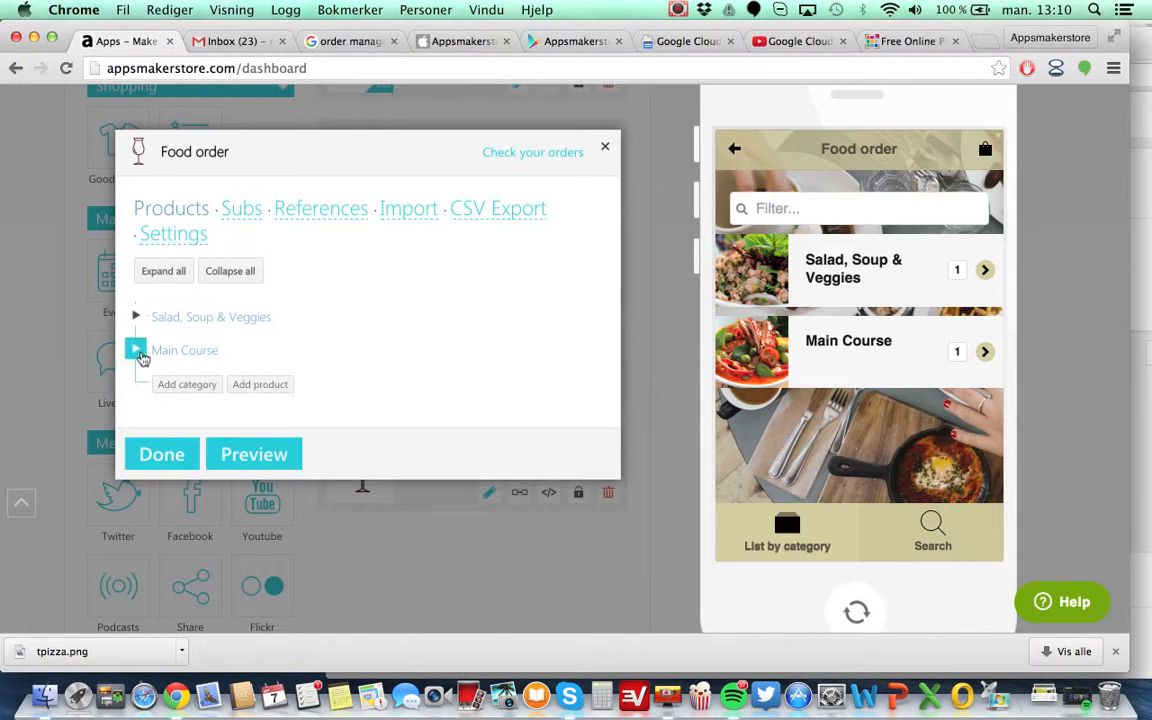
pyautogui.click(137, 352)
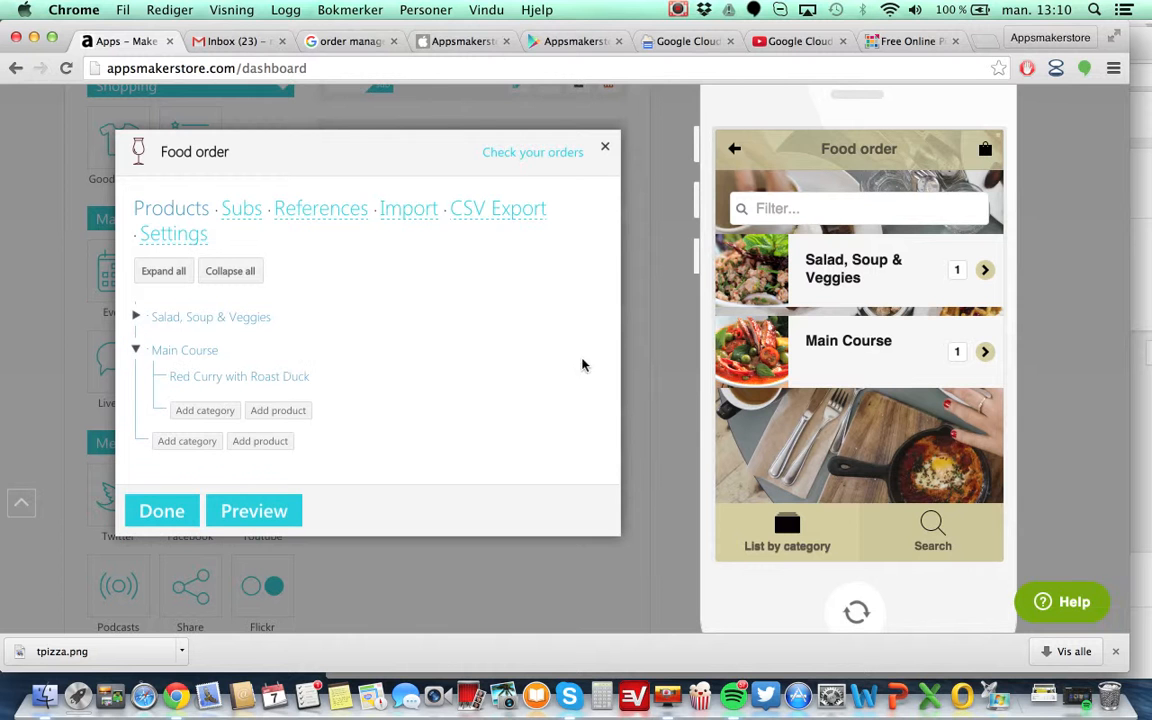
# Preview the Main Course category in the phone preview, then return to the category list.
pyautogui.click(897, 368)
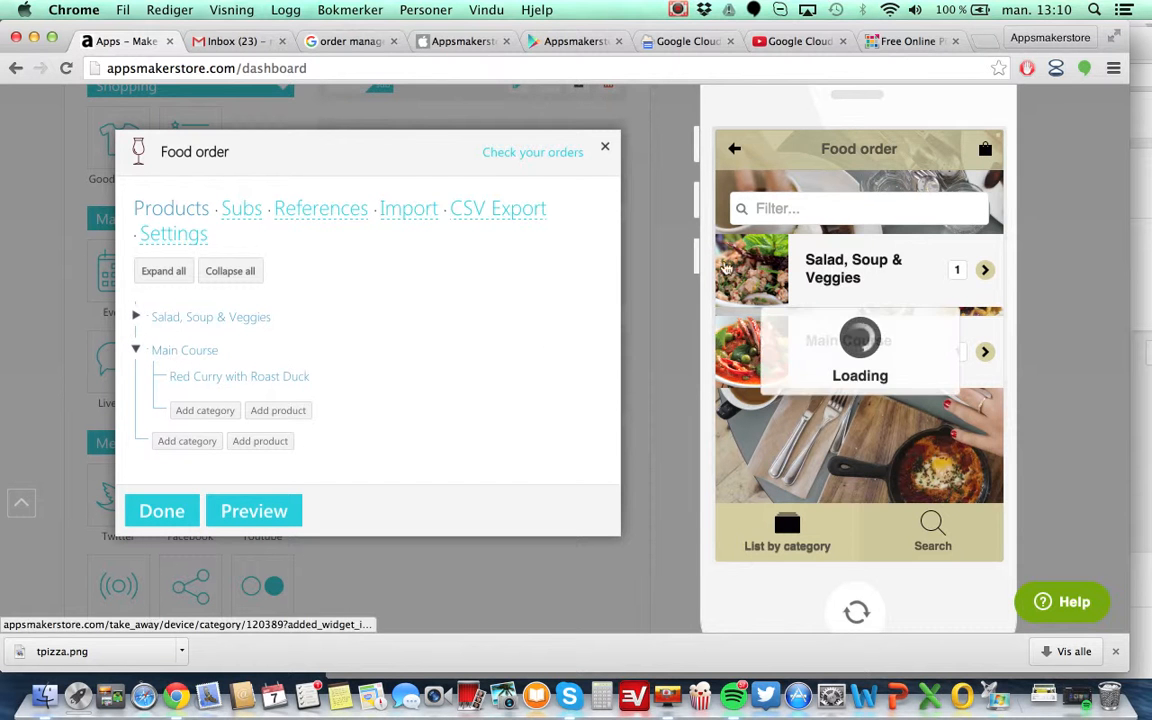
pyautogui.scroll(-1, 859, 411)
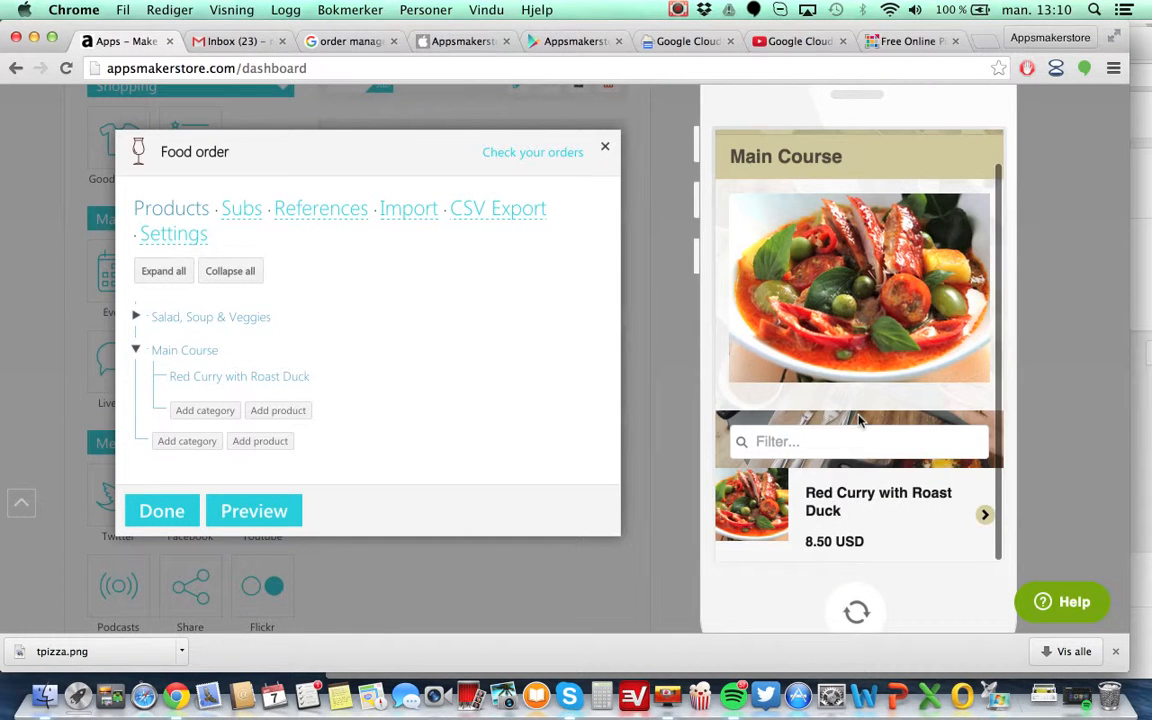
pyautogui.scroll(1, 784, 248)
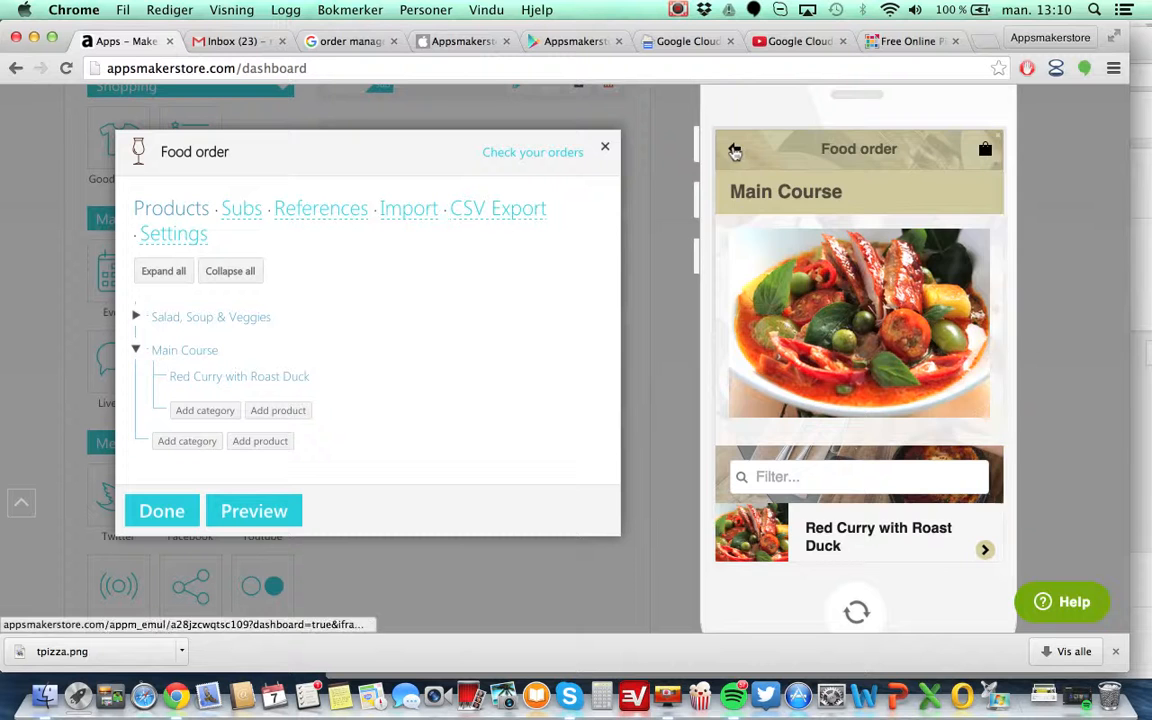
pyautogui.click(735, 149)
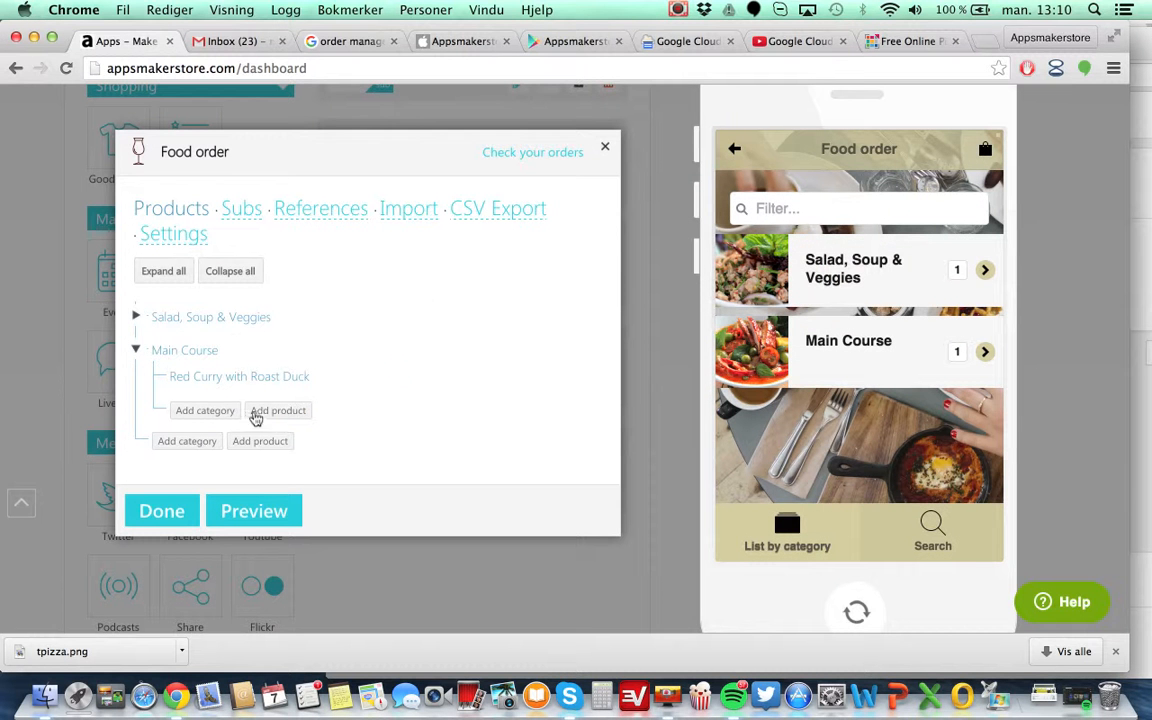
# Add a new category under Main Course named Italian with the description "Some text about that".
pyautogui.click(210, 416)
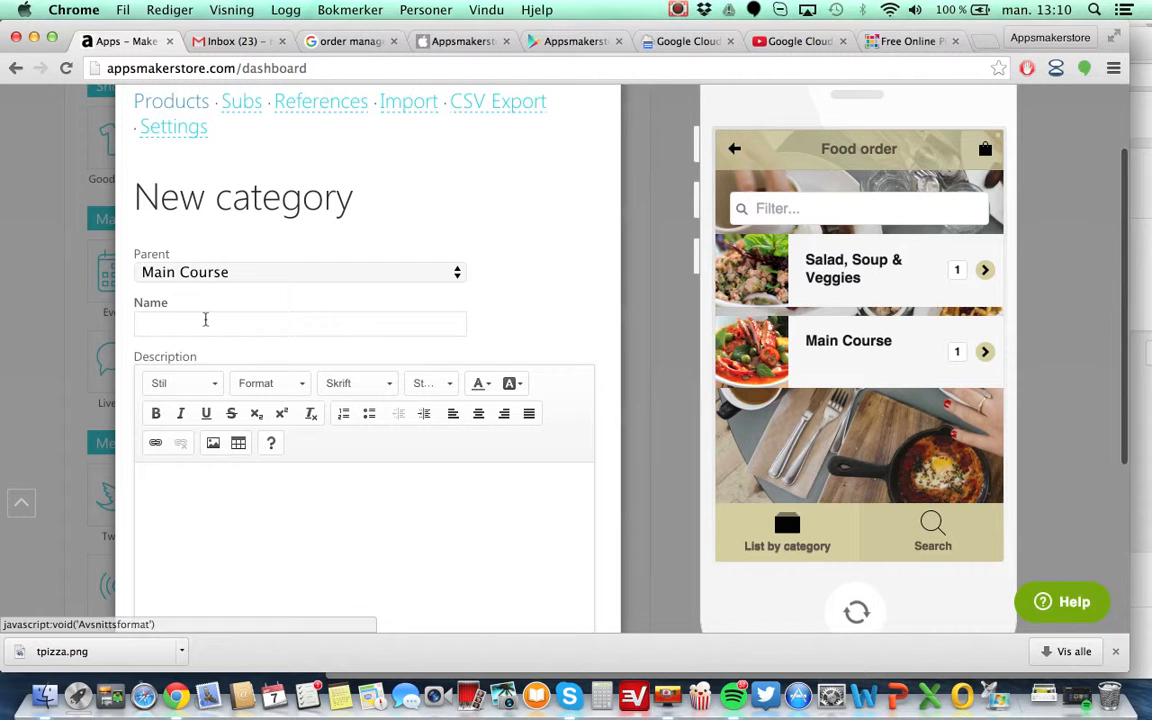
pyautogui.click(206, 321)
pyautogui.write('Italian')
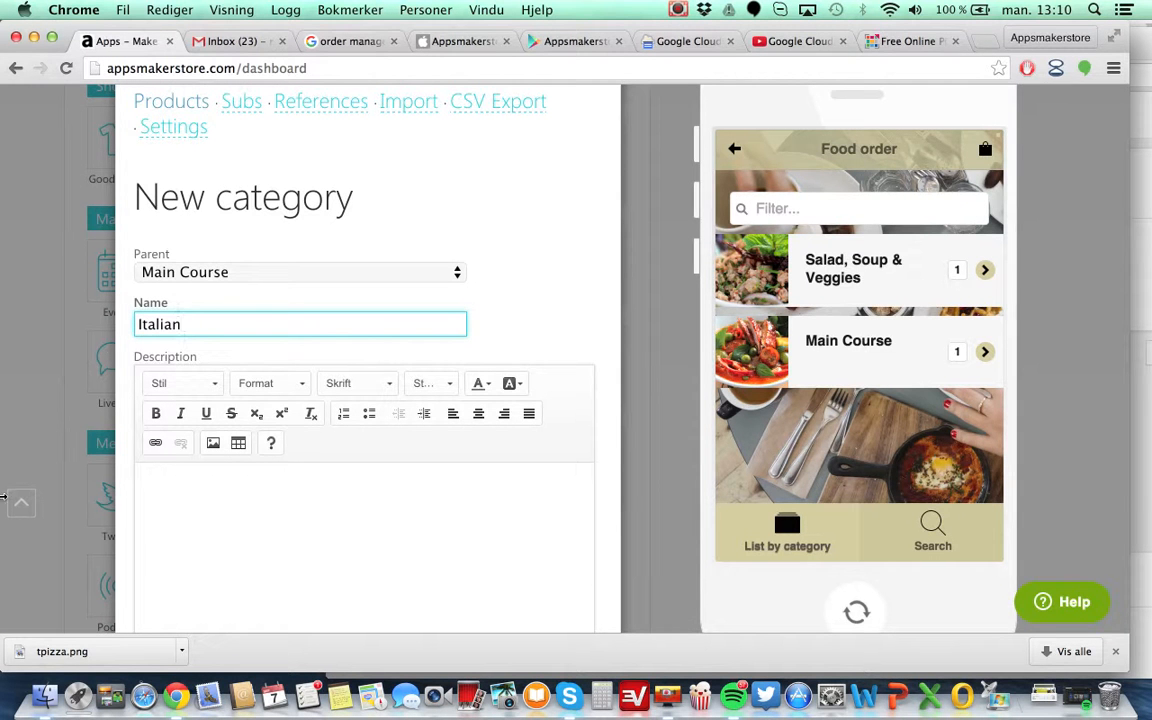
pyautogui.click(283, 537)
pyautogui.write('Some ')
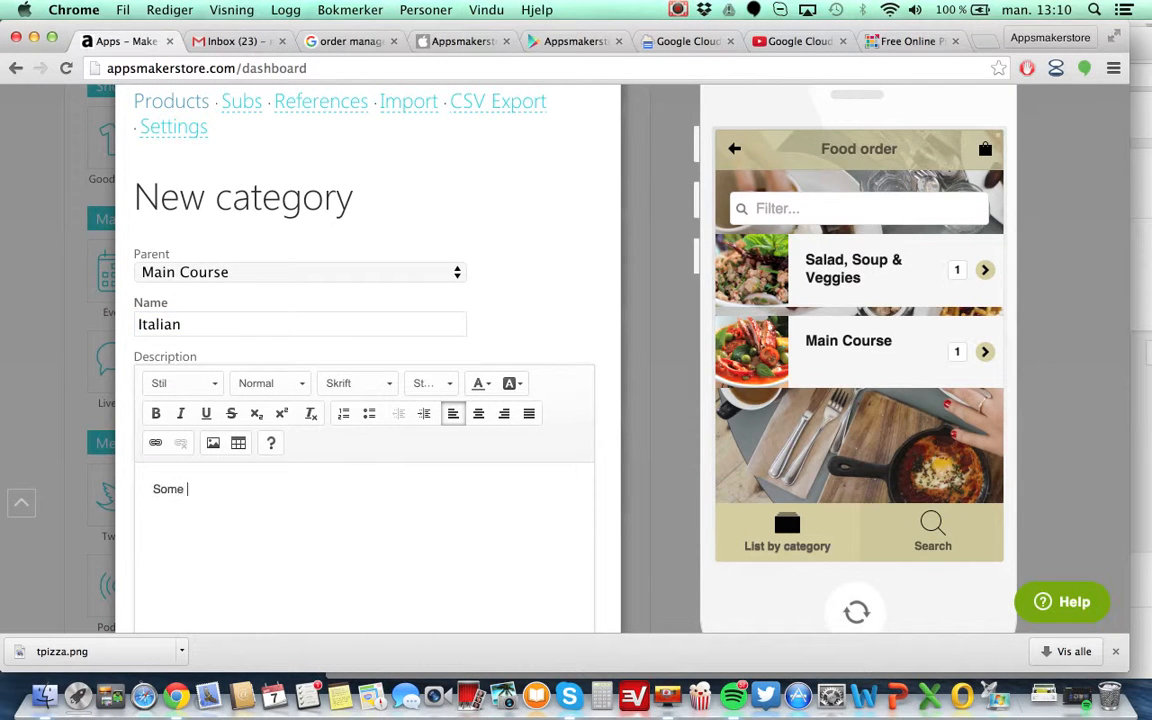
pyautogui.write('text about that')
# Upload tpizza.png as the new category's photo.
pyautogui.scroll(-5, 706, 447)
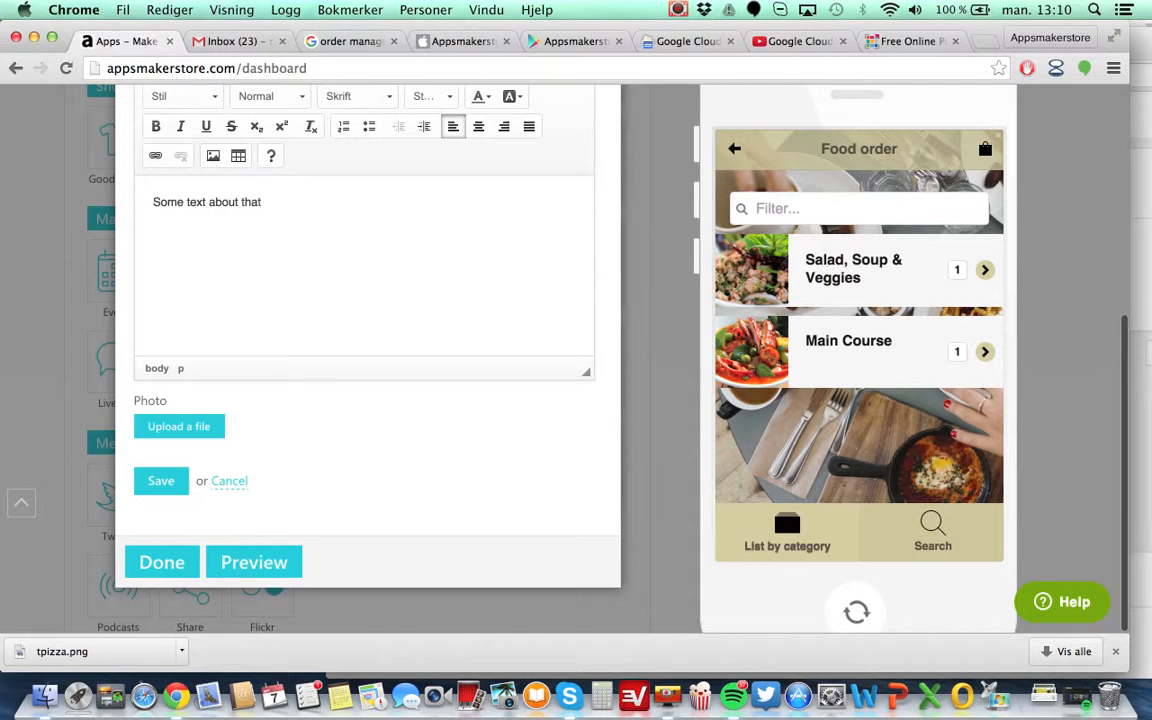
pyautogui.click(208, 427)
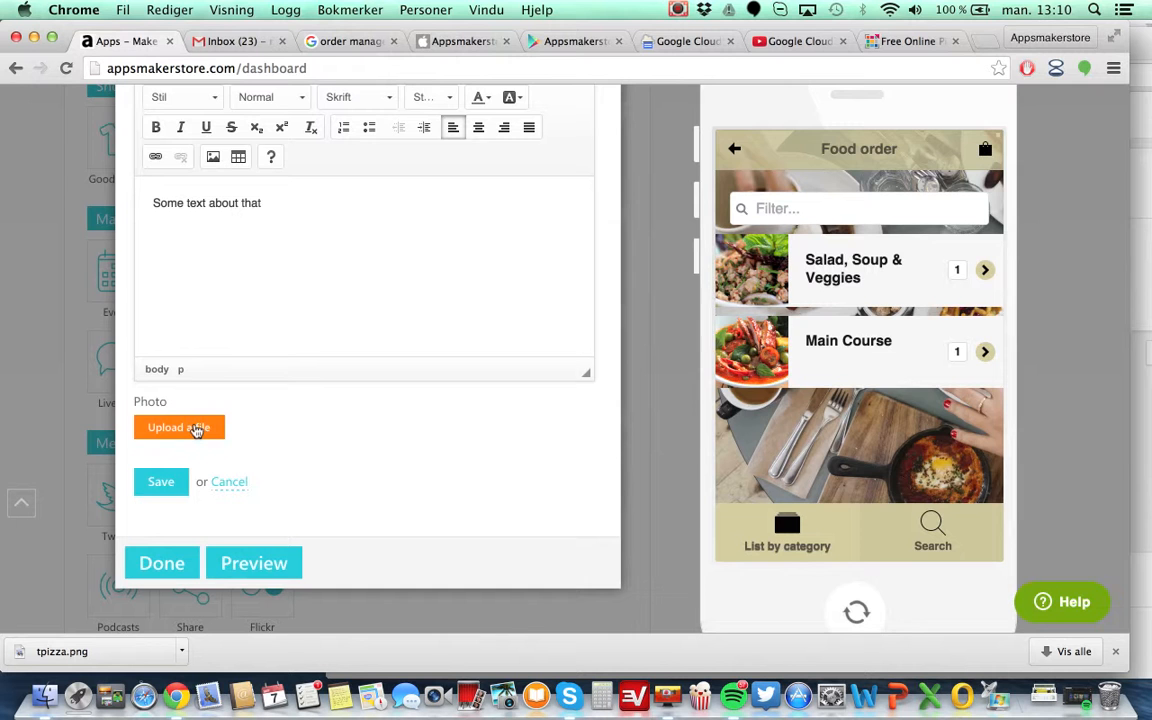
pyautogui.click(197, 428)
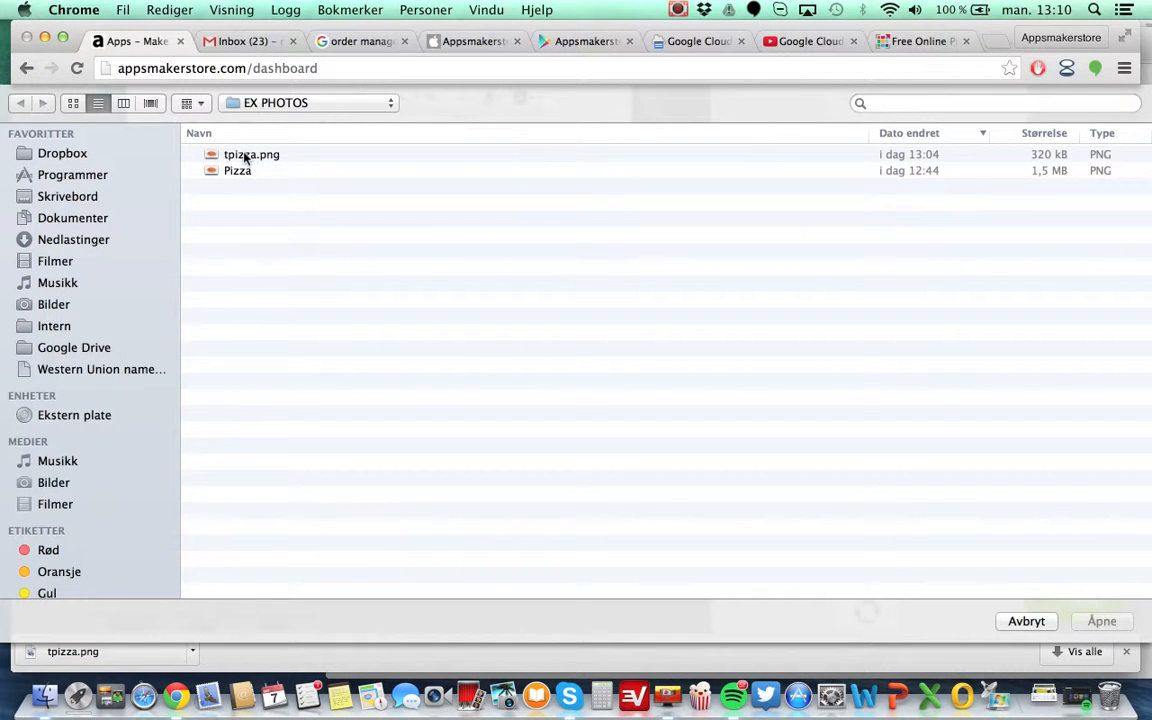
pyautogui.doubleClick(245, 156)
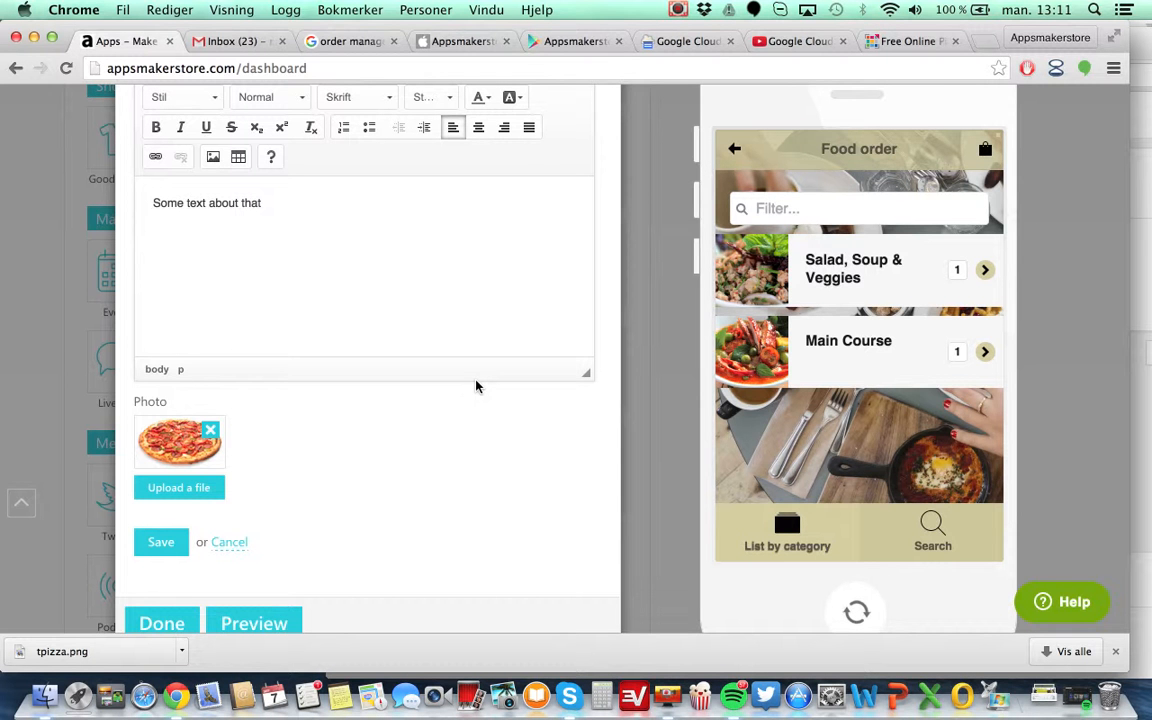
# Switch to Finder and open the EX PHOTOS folder to examine the pizza image files.
pyautogui.click(907, 41)
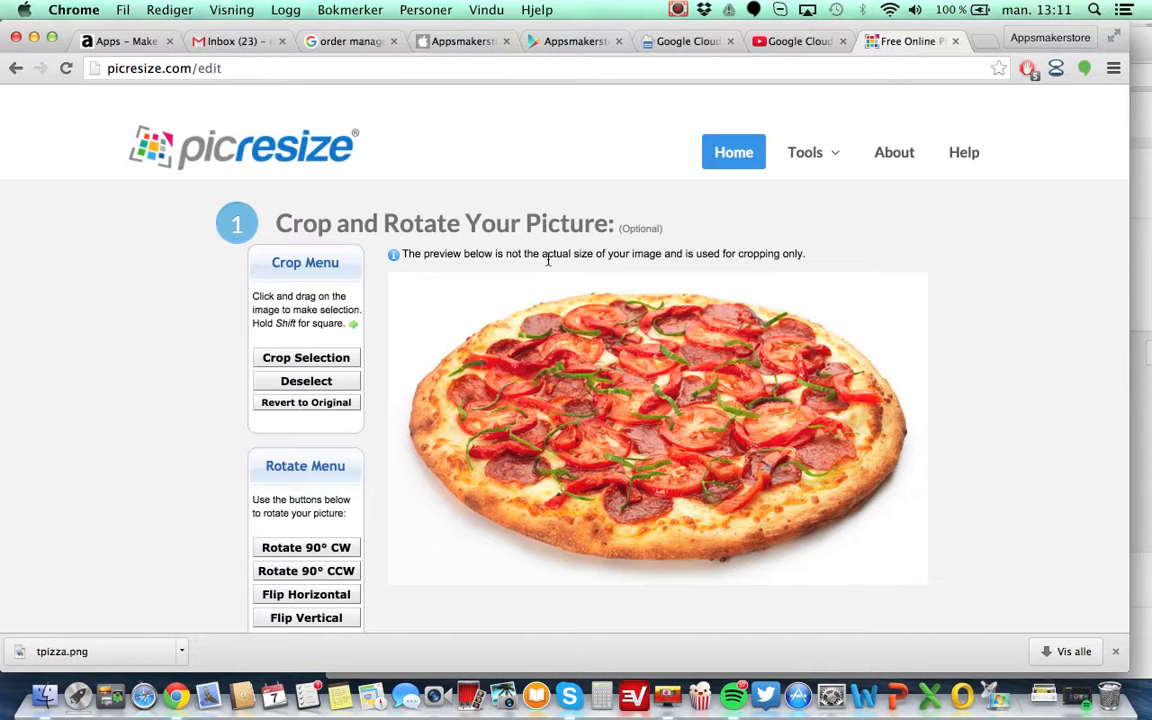
pyautogui.press('F11')
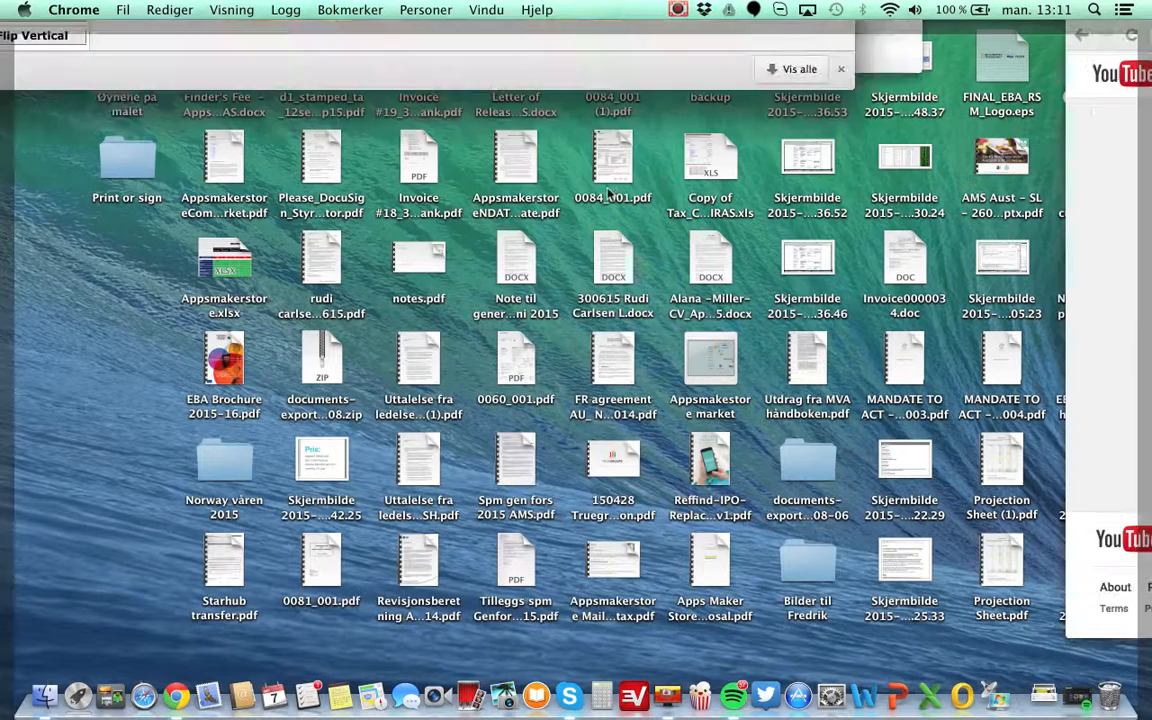
pyautogui.doubleClick(1110, 58)
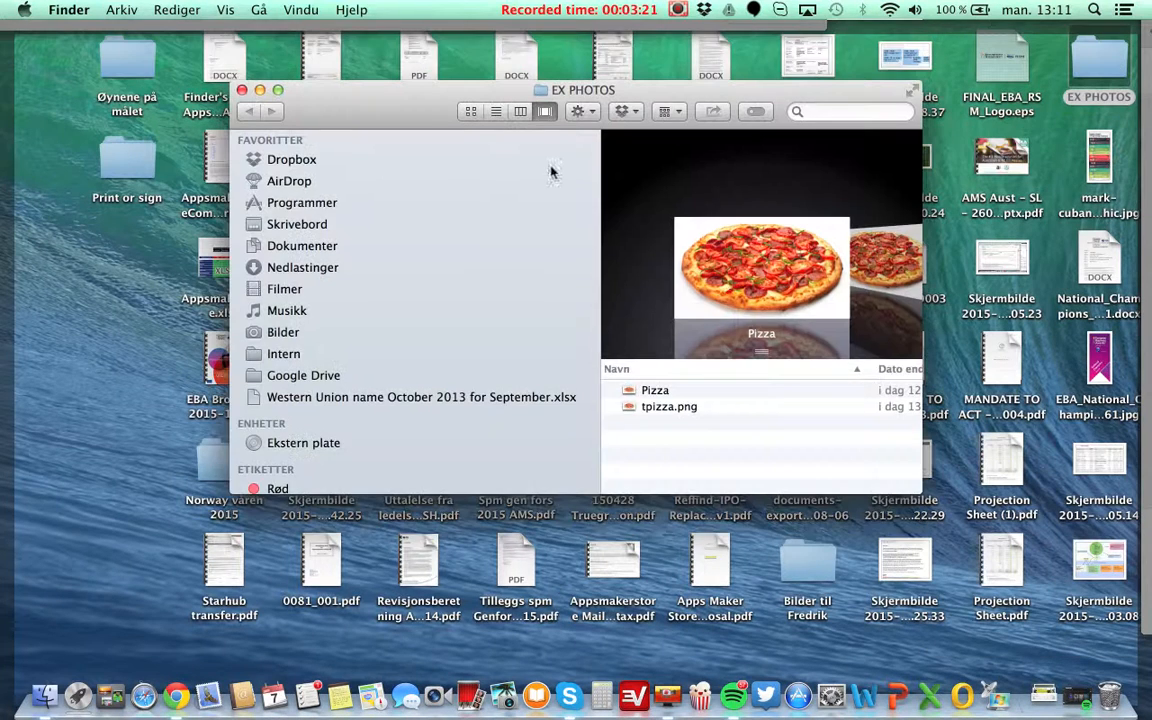
pyautogui.hscroll(2, 794, 416)
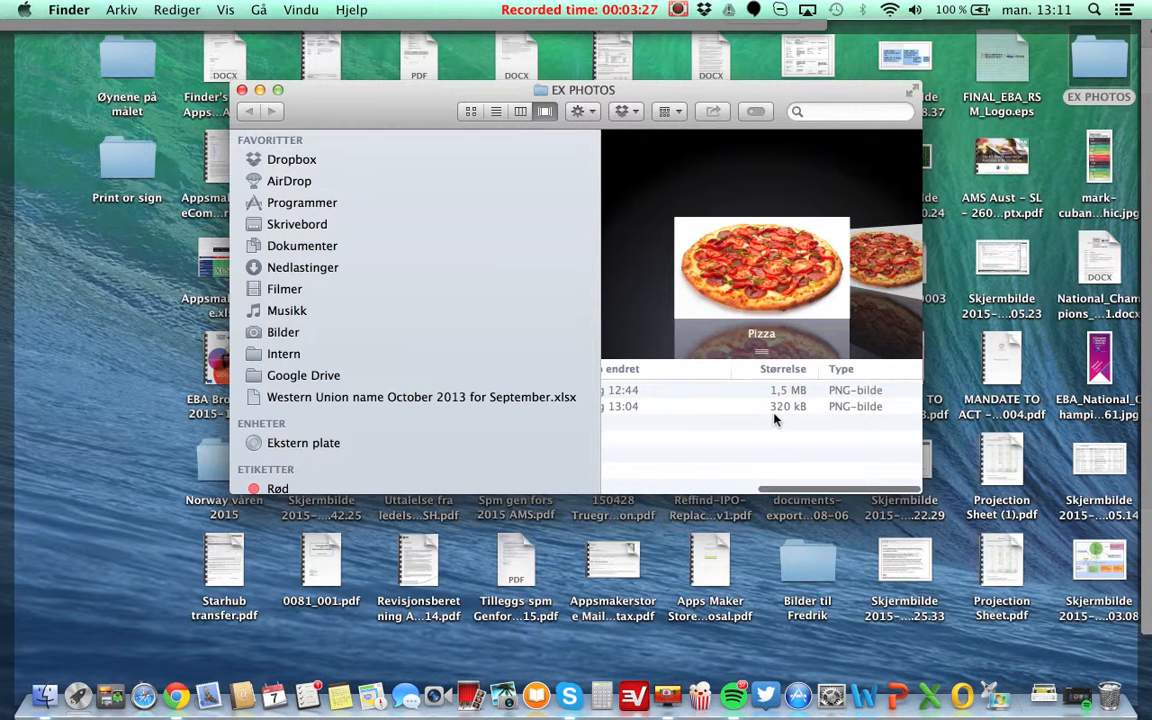
pyautogui.hscroll(-5, 774, 419)
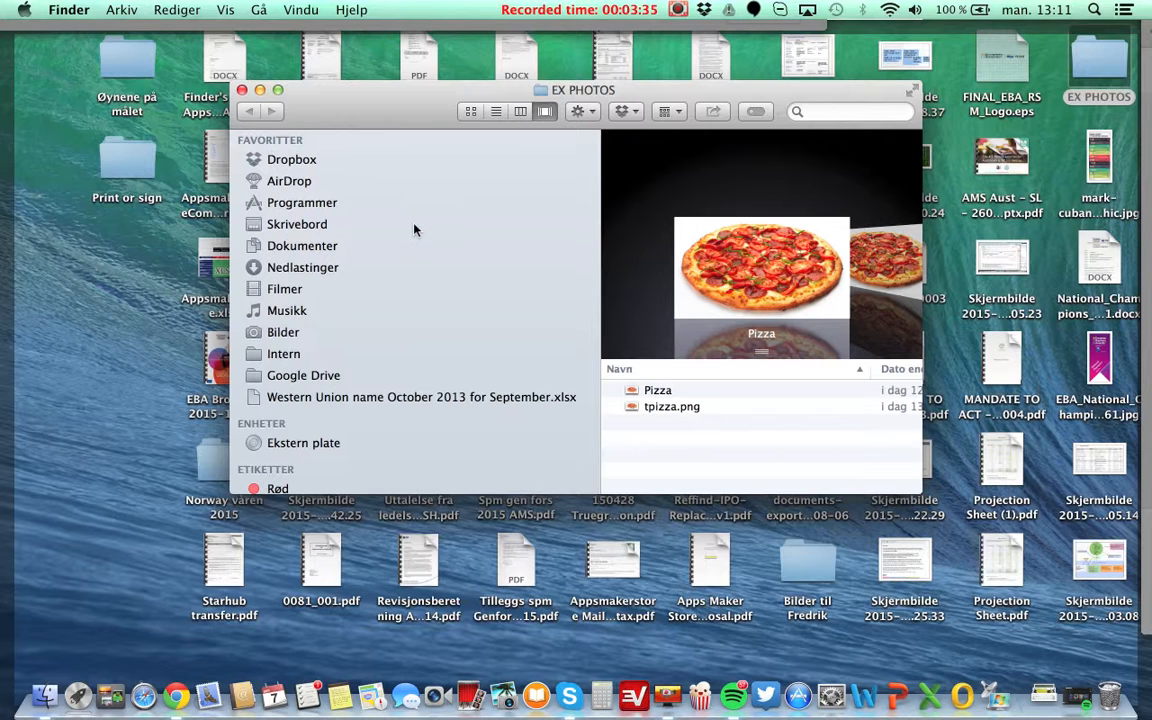
pyautogui.press('F11')
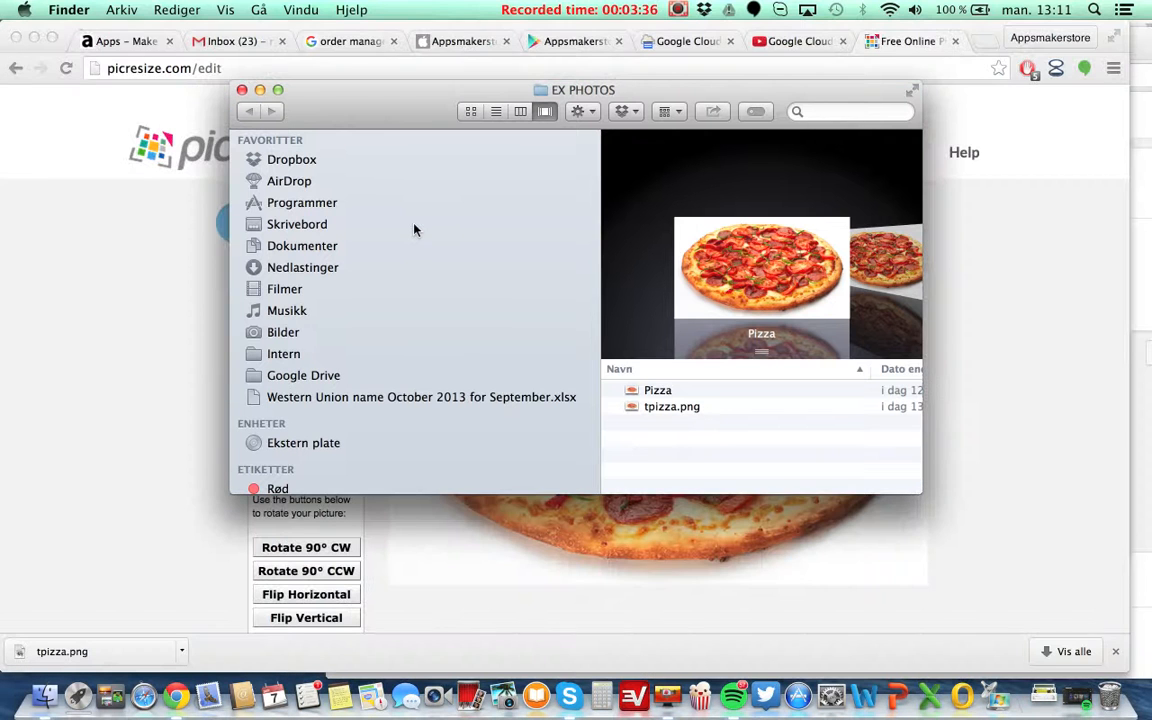
# Return to the browser and save the Italian category, then remove the Red Curry with Roast Duck product from Main Course.
pyautogui.click(258, 90)
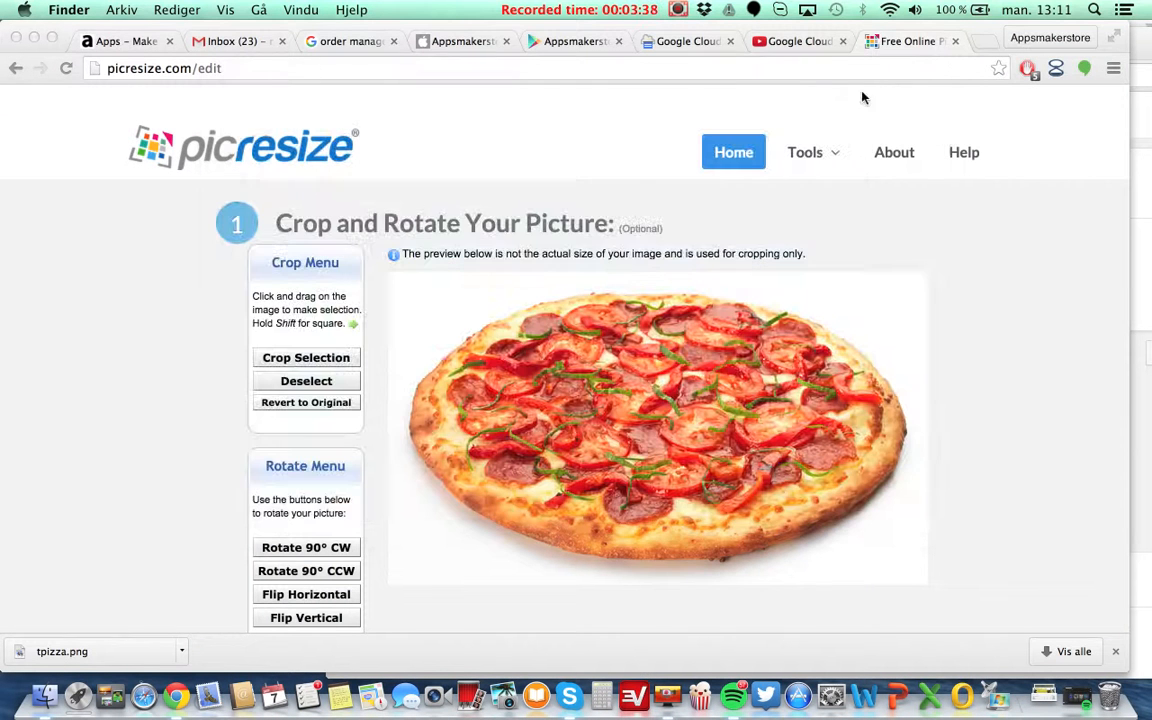
pyautogui.click(112, 42)
pyautogui.scroll(-1, 267, 458)
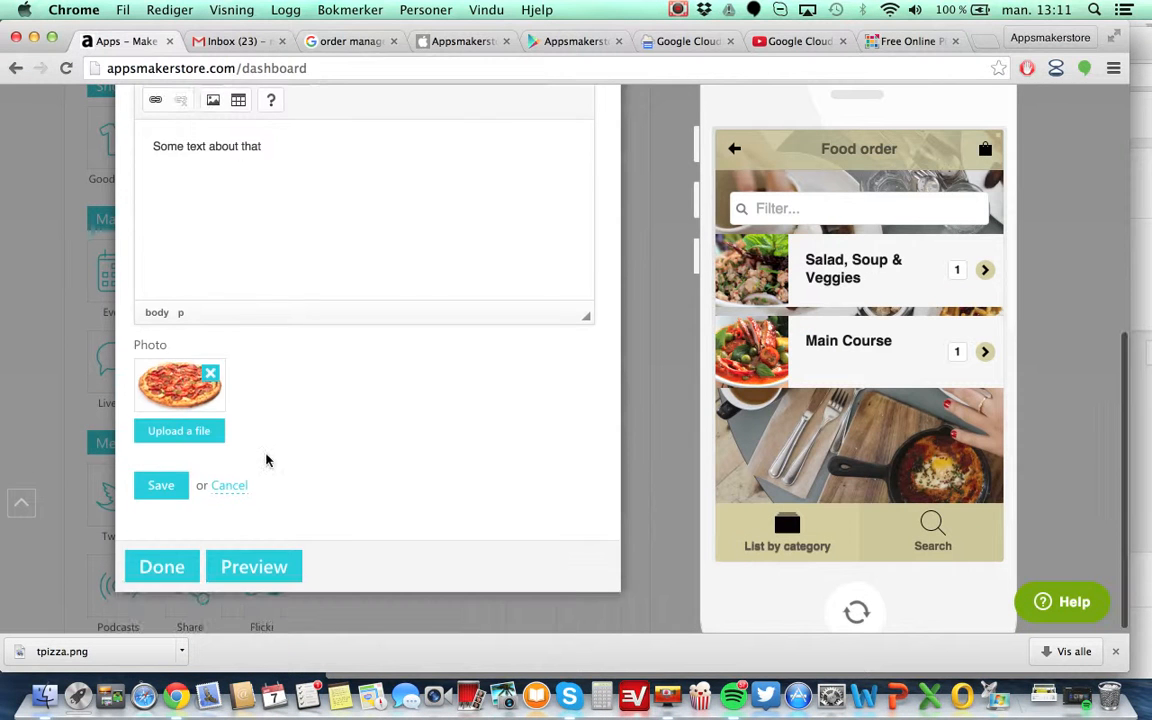
pyautogui.click(161, 485)
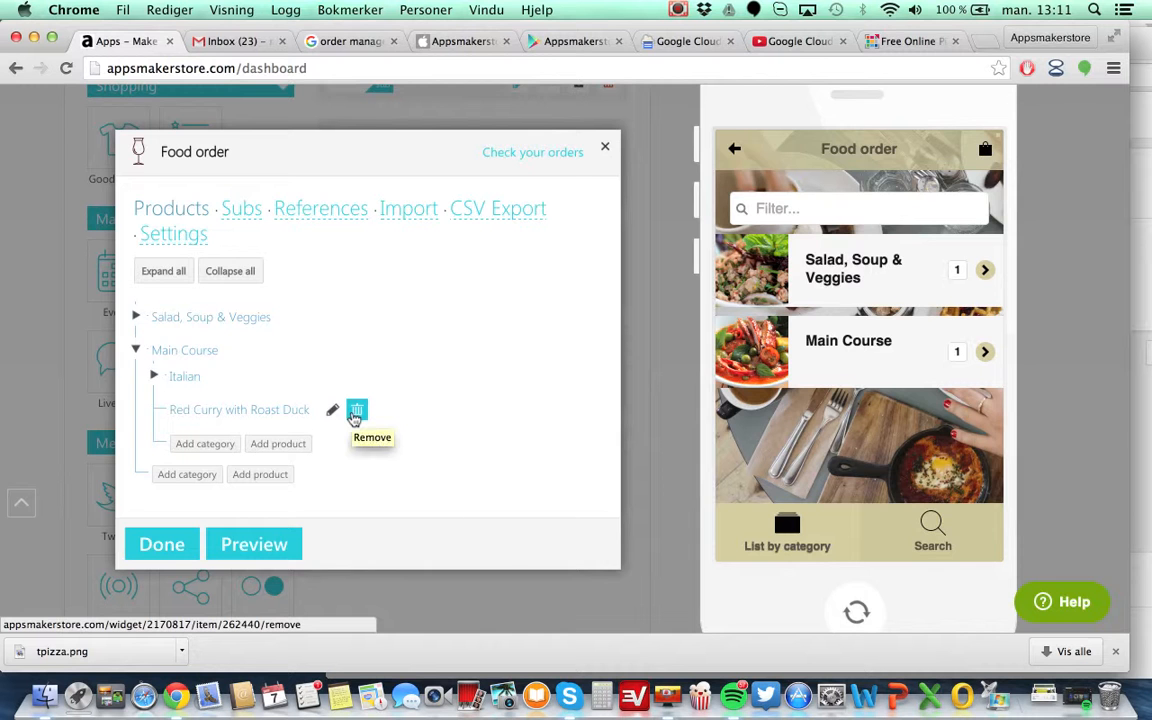
pyautogui.click(355, 416)
pyautogui.click(594, 389)
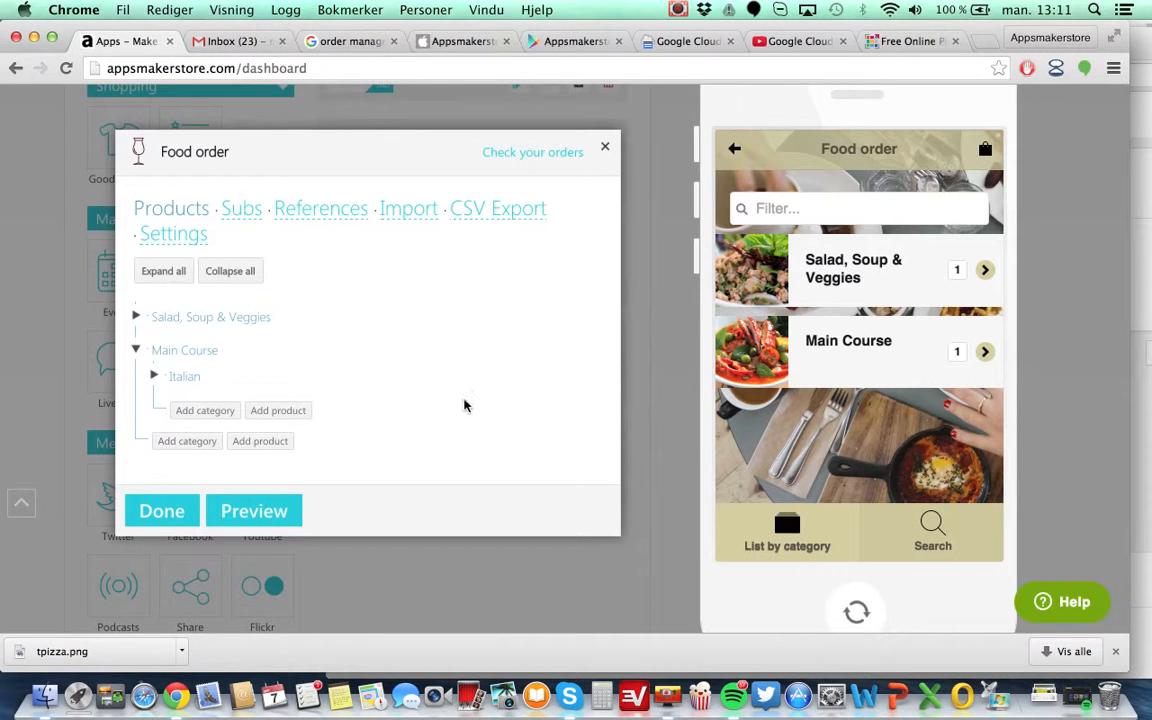
# Refresh the phone preview and open Main Course to check the Italian category, then return to the category list.
pyautogui.click(243, 513)
pyautogui.click(864, 352)
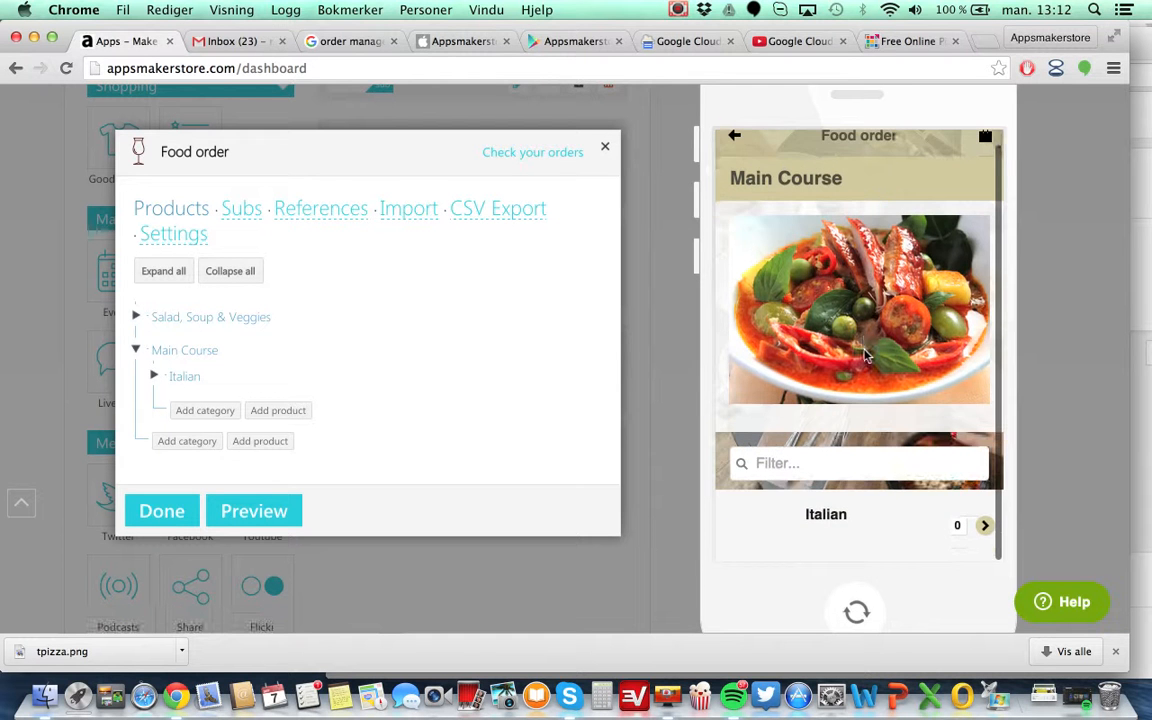
pyautogui.click(733, 146)
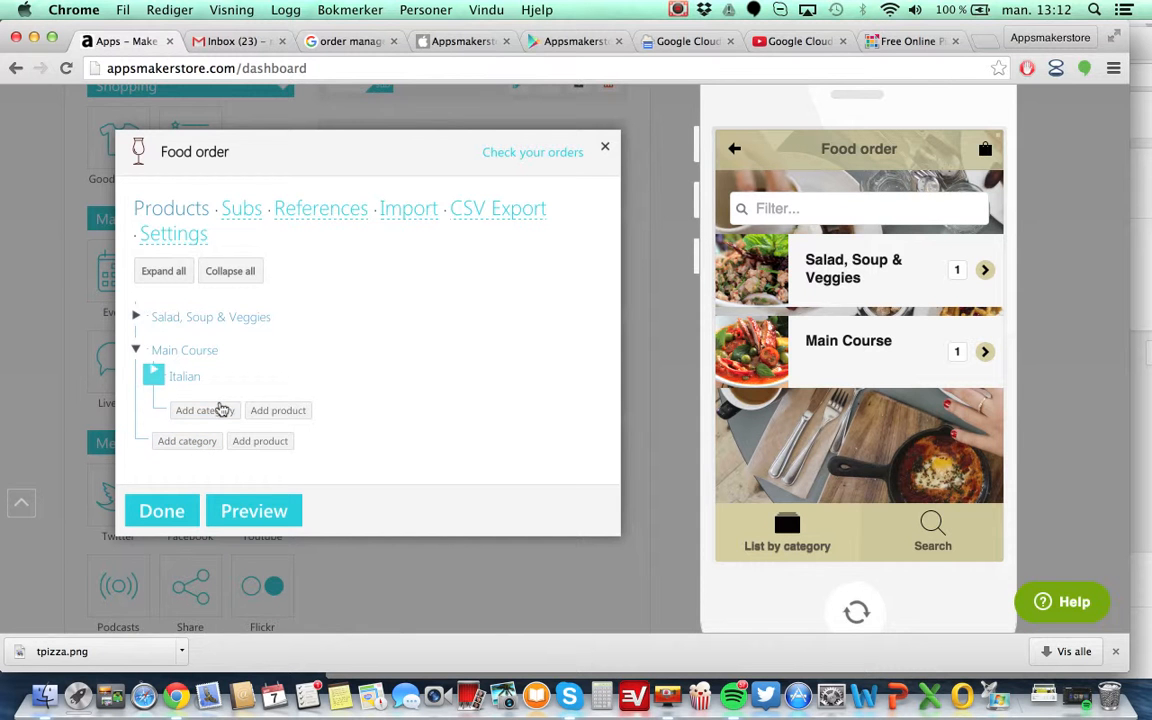
# Add a new product under the Italian category and name it Pizza Nr.1.
pyautogui.click(278, 412)
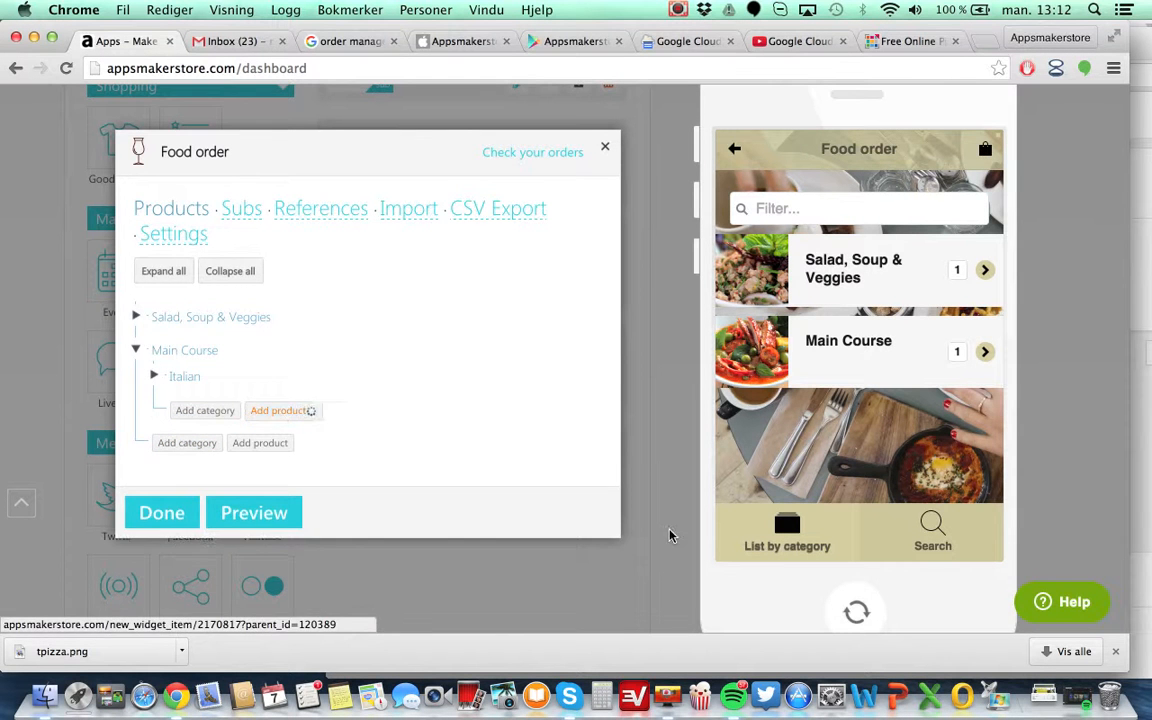
pyautogui.click(197, 428)
pyautogui.write('Pizza Nr.1')
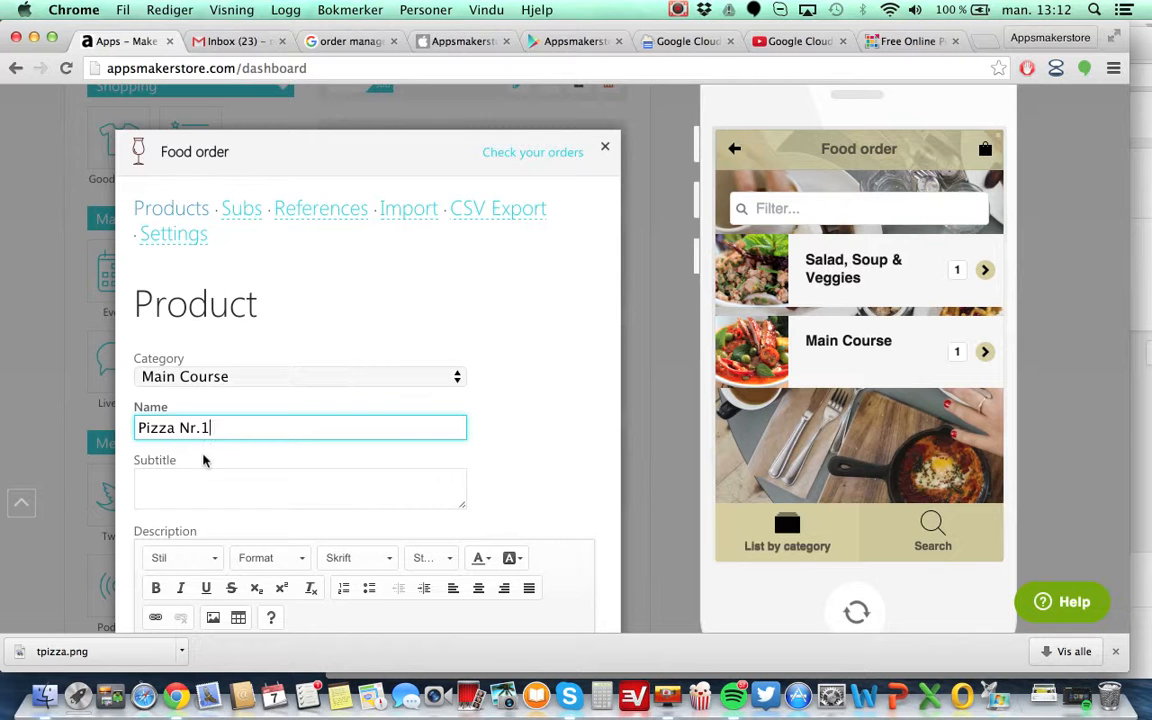
# Change the new product's category to Italian.
pyautogui.scroll(-2, 216, 465)
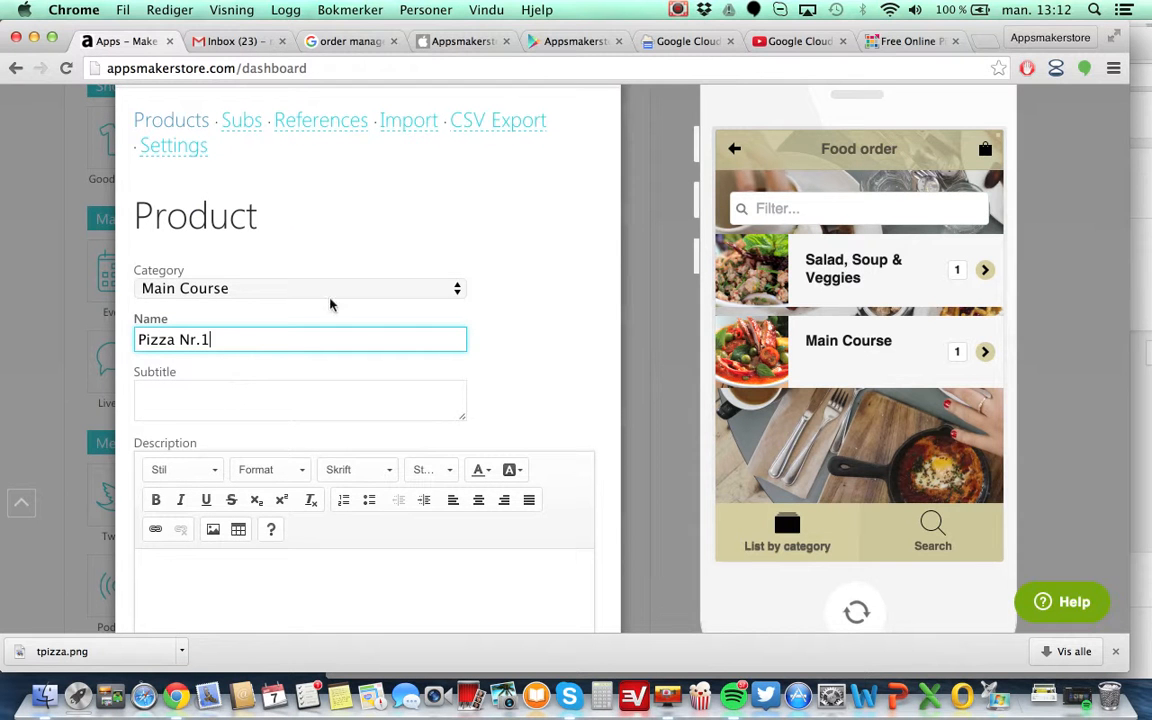
pyautogui.click(457, 288)
pyautogui.click(355, 306)
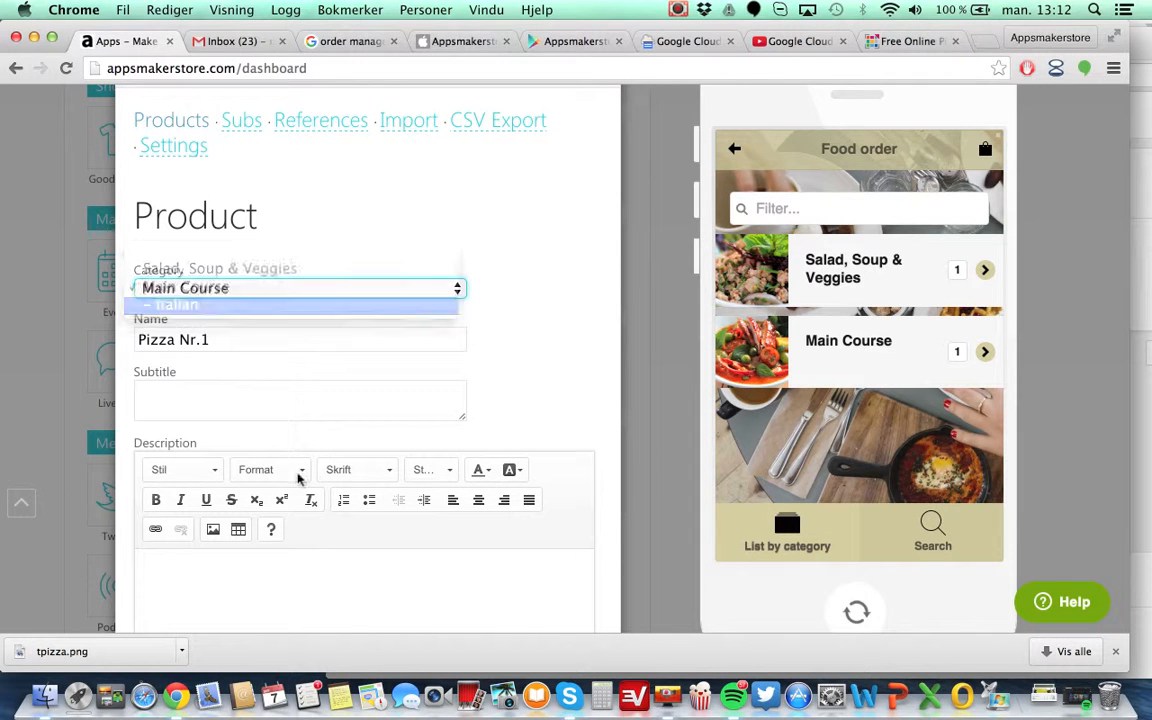
# Enter the product subtitle "Some text about Pizza nr 1".
pyautogui.click(210, 399)
pyautogui.scroll(-2, 209, 402)
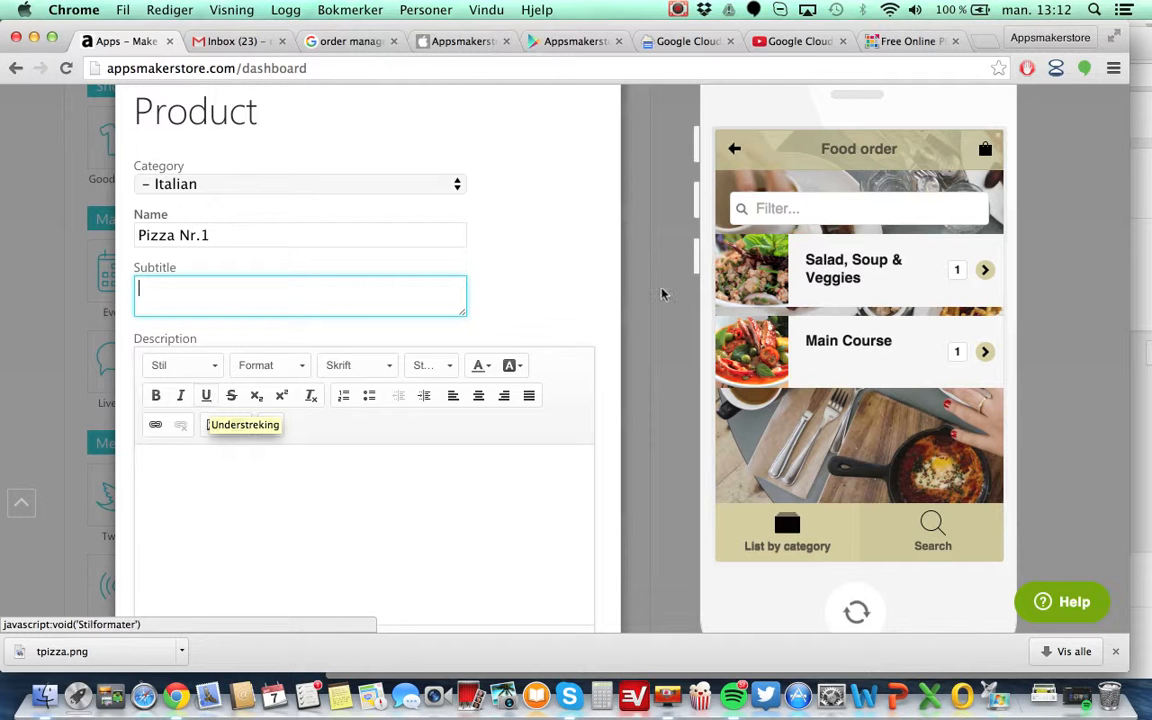
pyautogui.write('Some te')
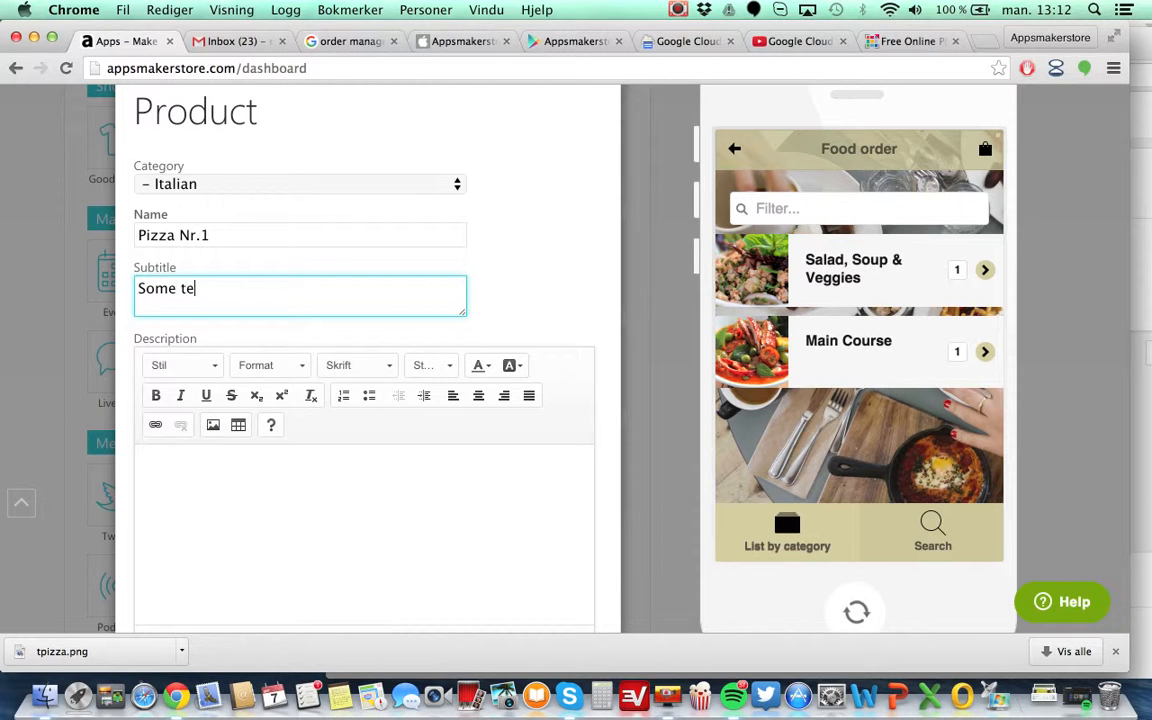
pyautogui.write('xt about Pizza nr 1')
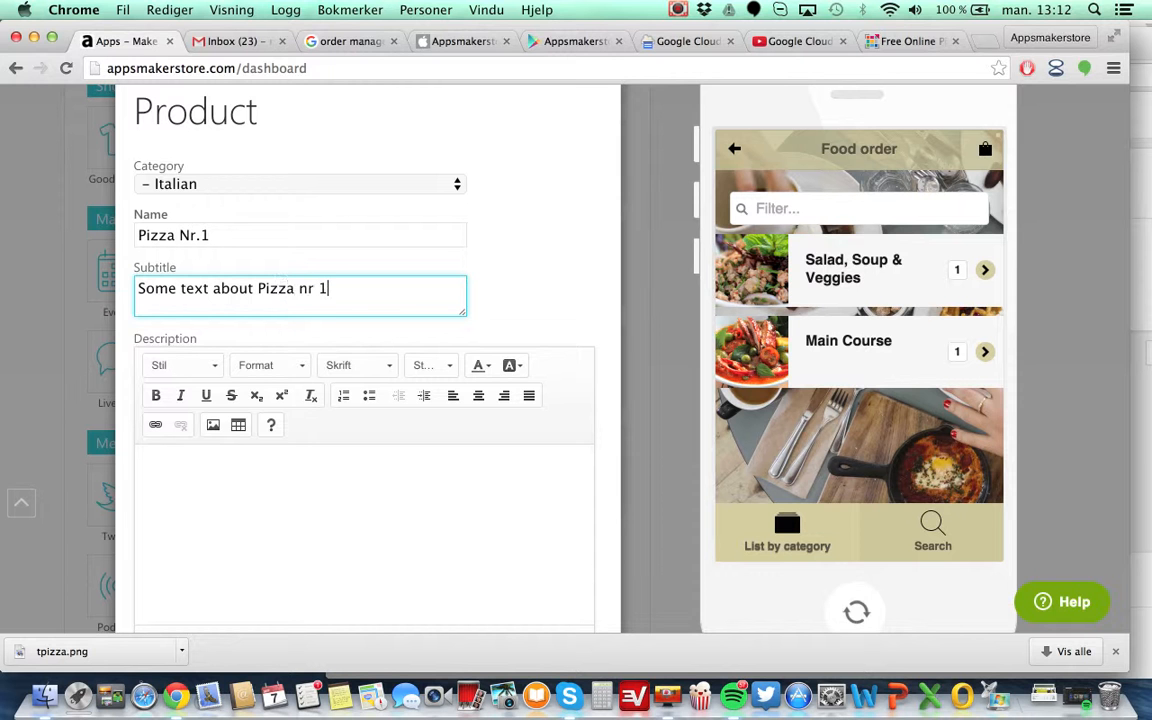
# Copy the subtitle text and paste it into the product description.
pyautogui.moveTo(328, 288); pyautogui.dragTo(70, 290)
pyautogui.hotkey('ctrl', 'c')
pyautogui.scroll(-3, 240, 370)
pyautogui.click(199, 359)
pyautogui.hotkey('ctrl', 'v')
pyautogui.scroll(-4, 352, 452)
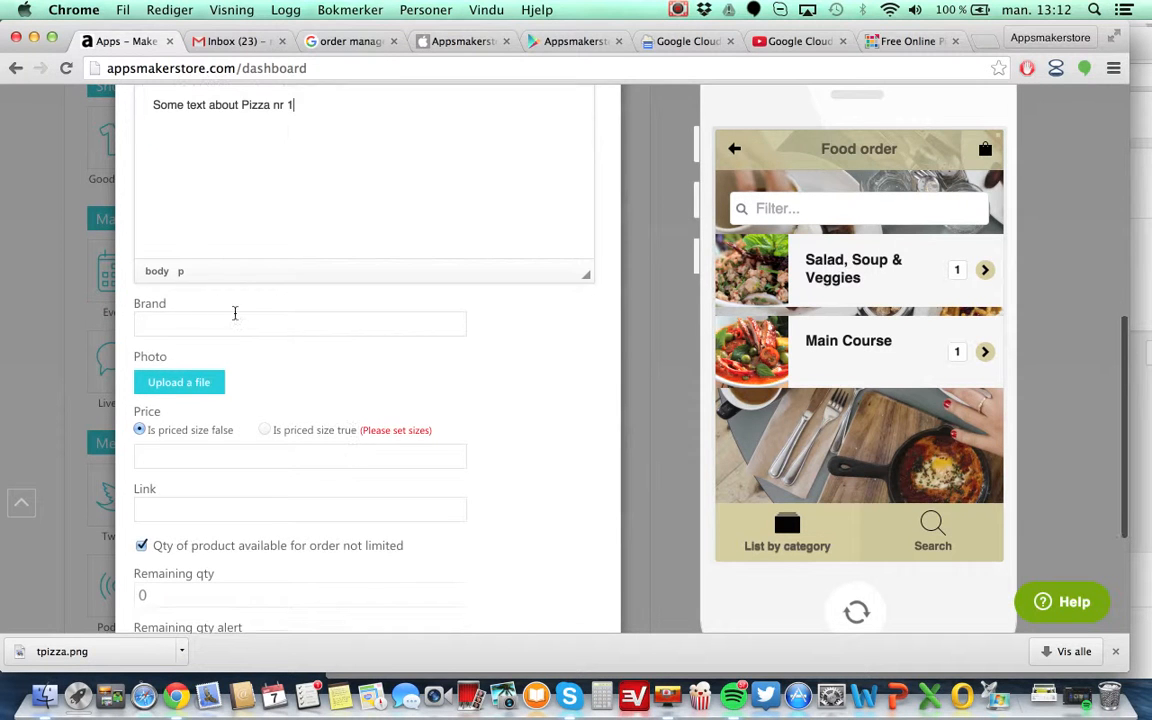
# Set the product price to 12 and save Pizza Nr.1.
pyautogui.scroll(-3, 195, 320)
pyautogui.click(172, 296)
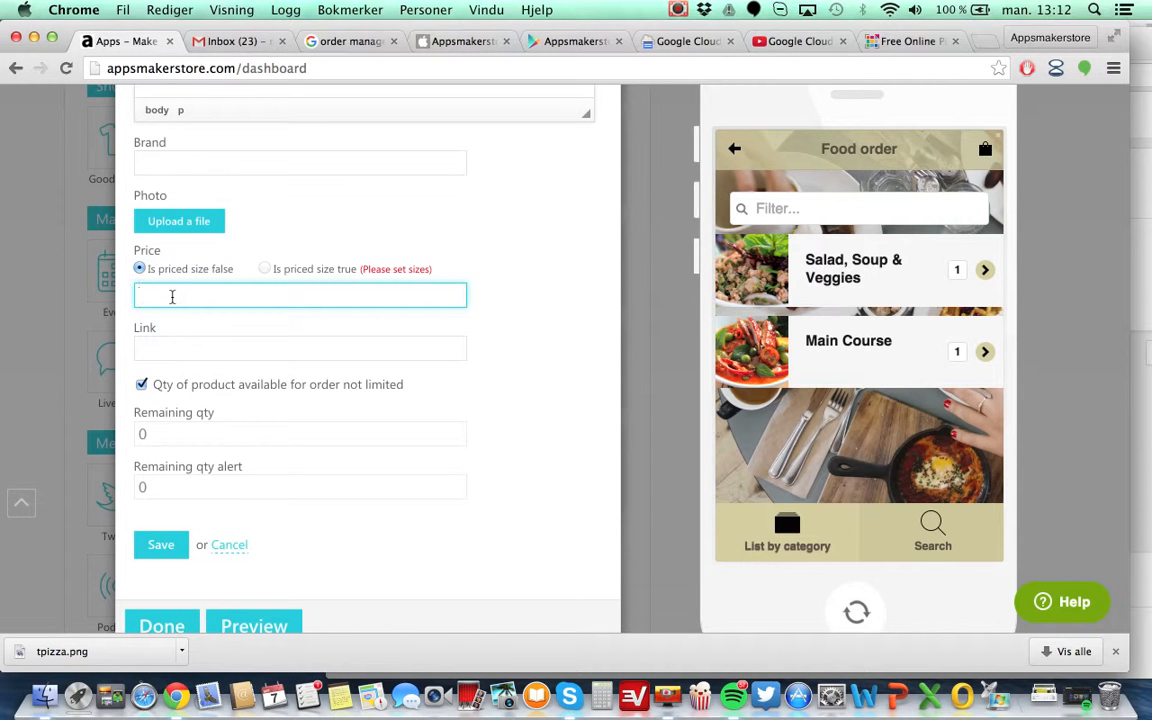
pyautogui.write('12')
pyautogui.scroll(-1, 172, 296)
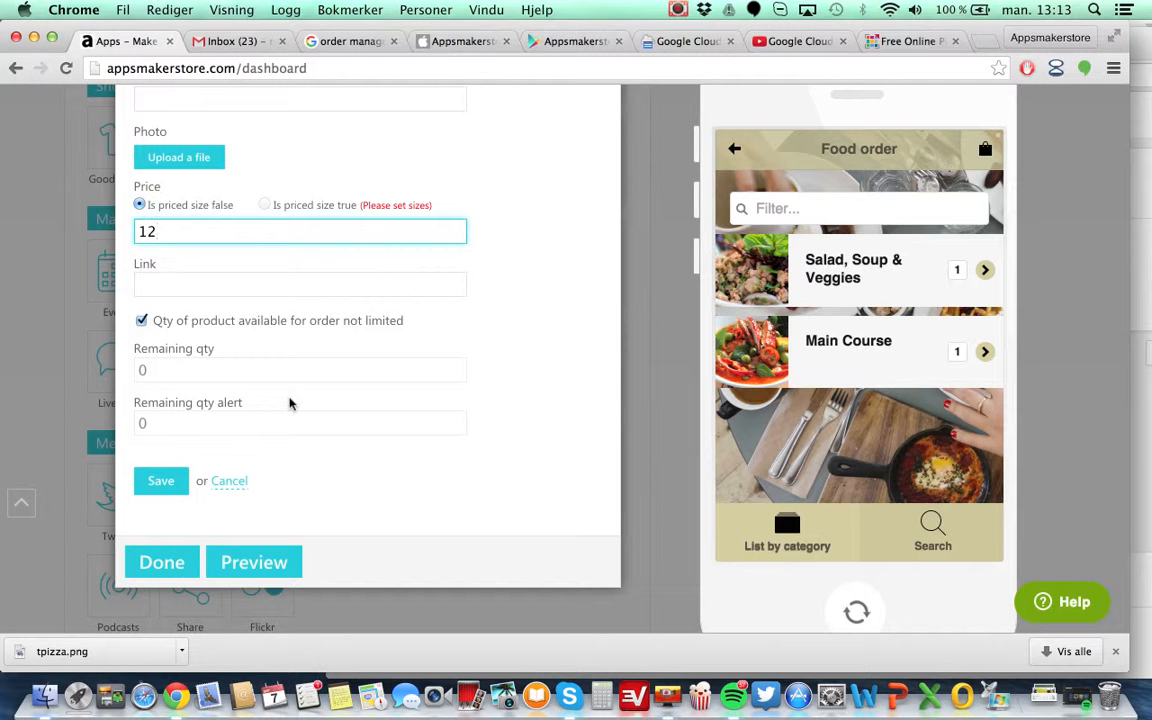
pyautogui.click(161, 481)
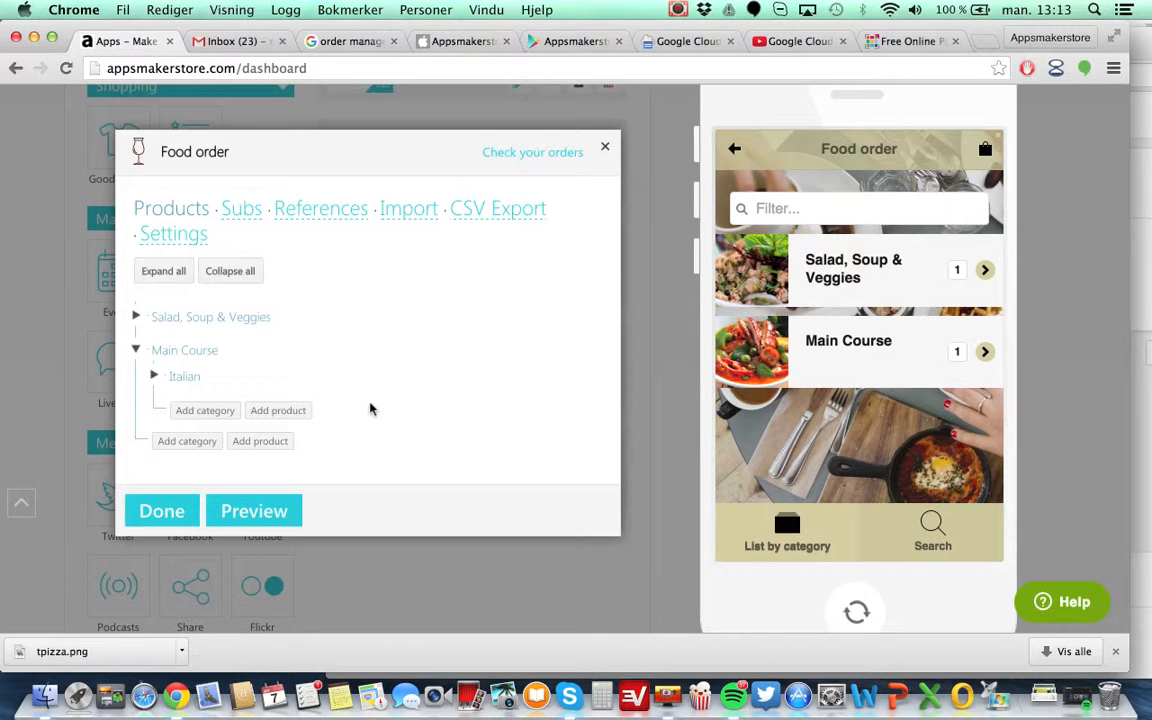
# Preview the Italian category and the Pizza Nr.1 product page in the phone preview, then go back.
pyautogui.click(263, 520)
pyautogui.click(856, 360)
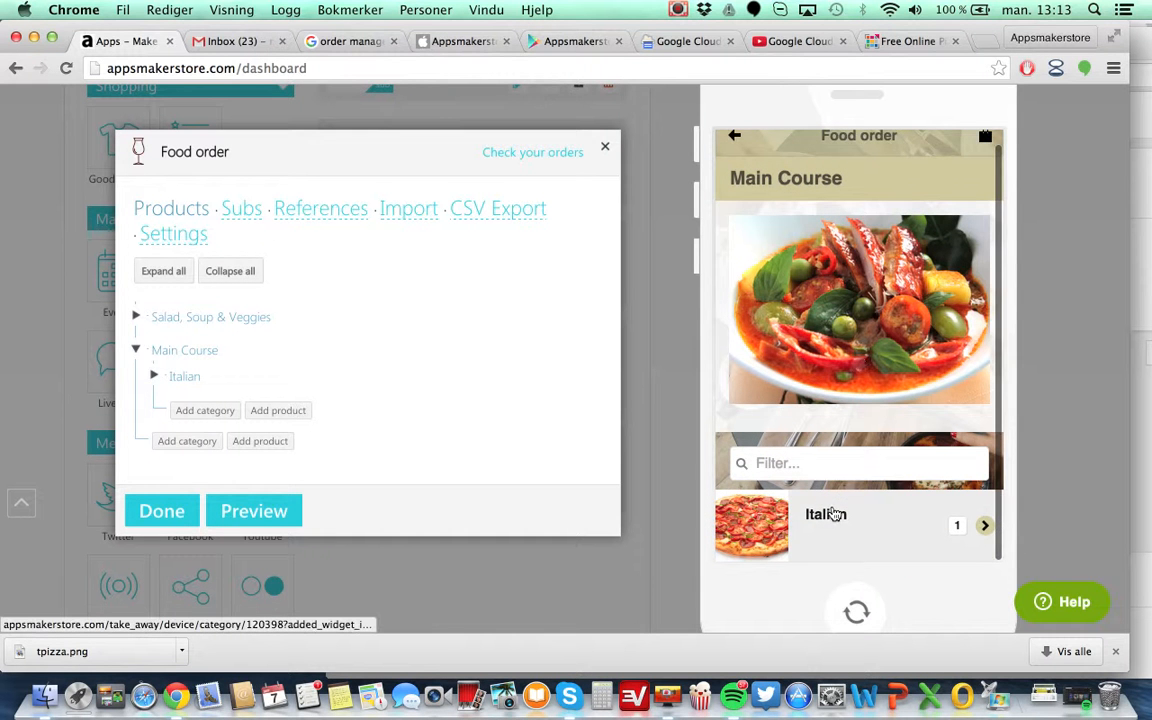
pyautogui.click(848, 537)
pyautogui.scroll(-1, 857, 379)
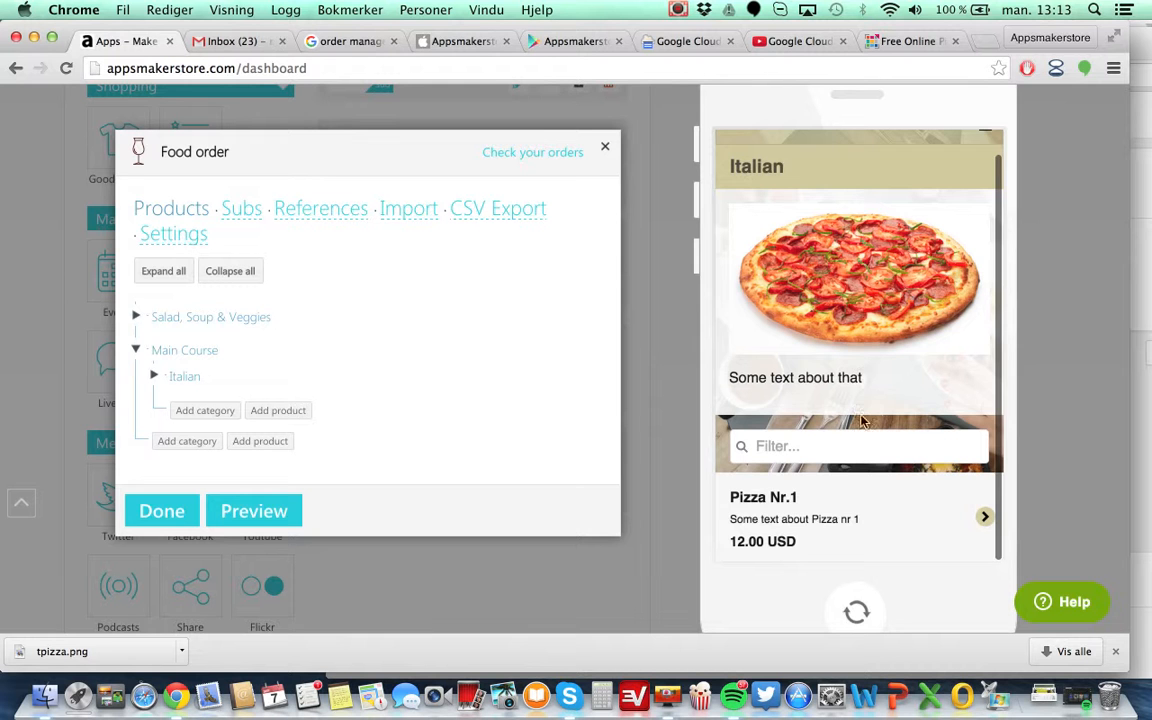
pyautogui.click(757, 510)
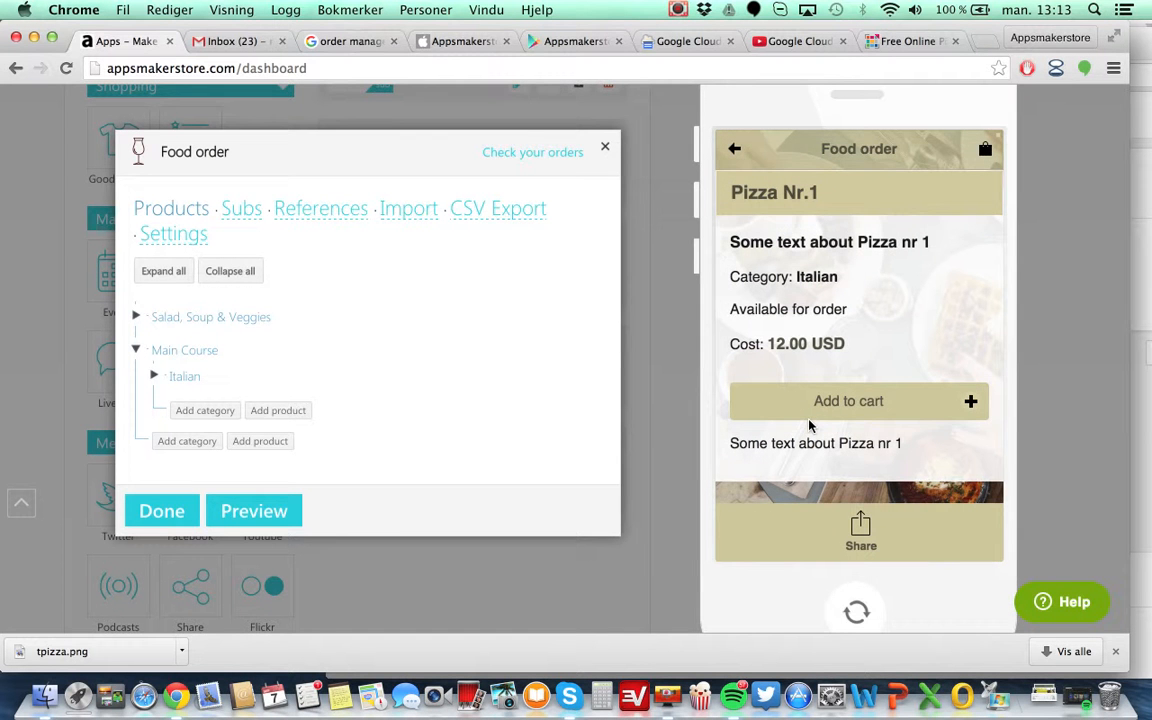
pyautogui.click(735, 148)
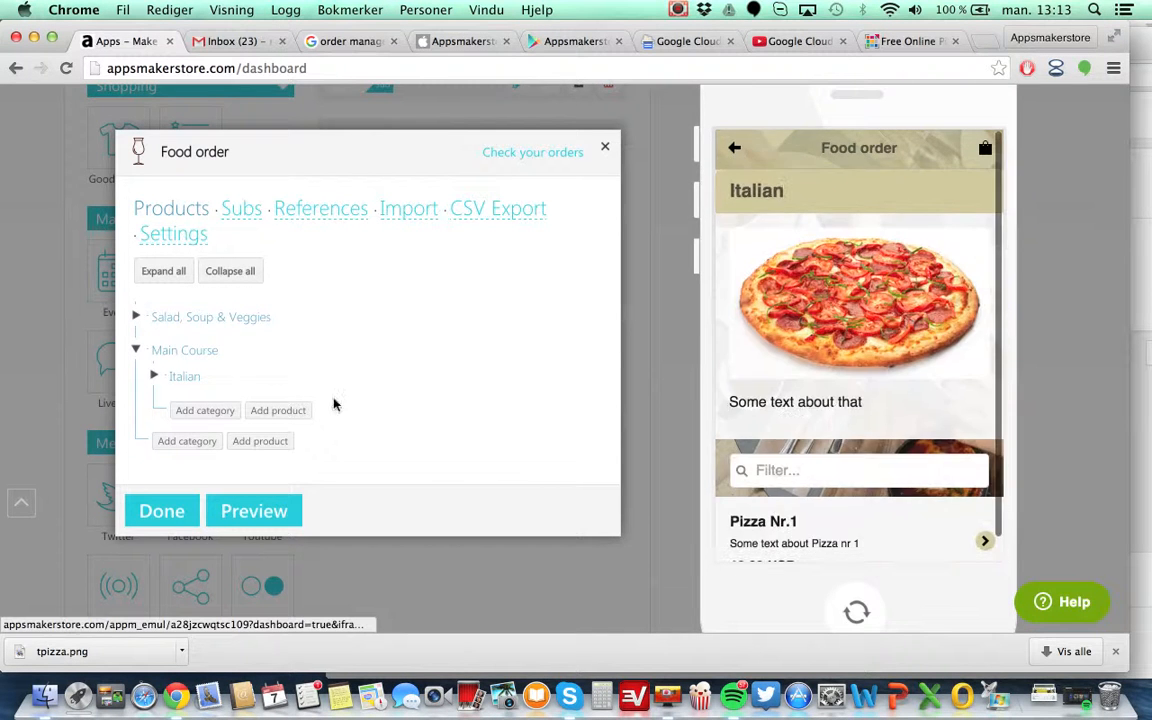
# Reopen the Italian category's edit form and save it again.
pyautogui.moveTo(221, 378)
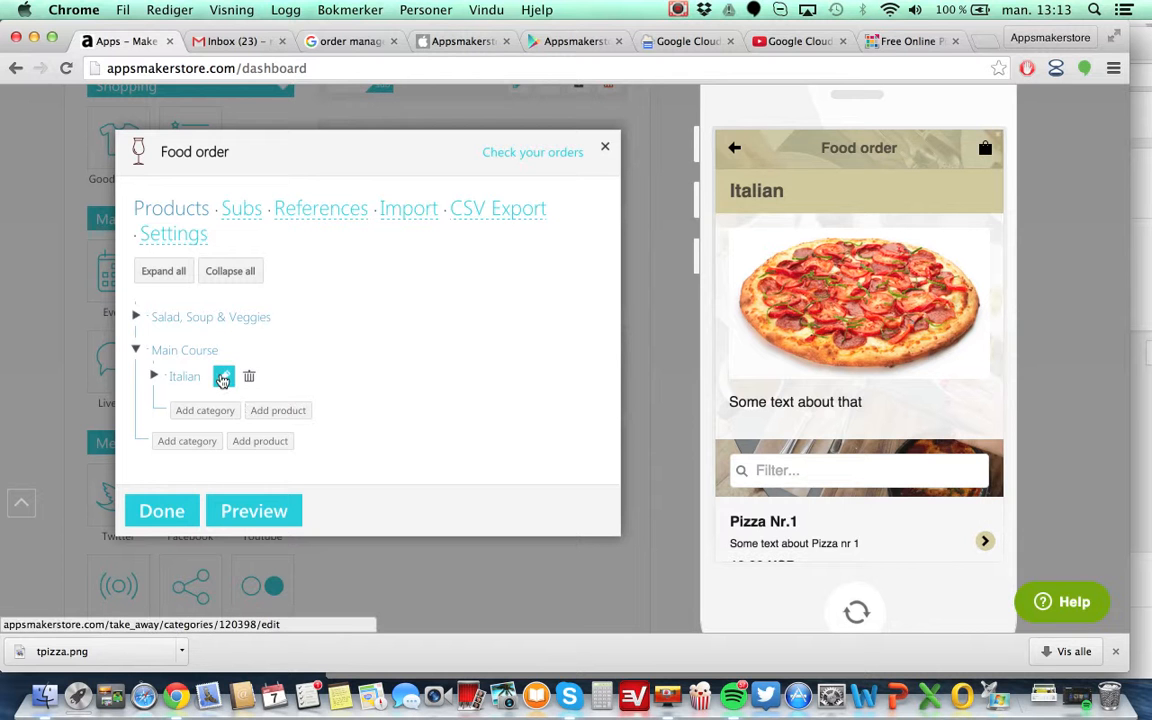
pyautogui.click(222, 378)
pyautogui.scroll(-5, 375, 413)
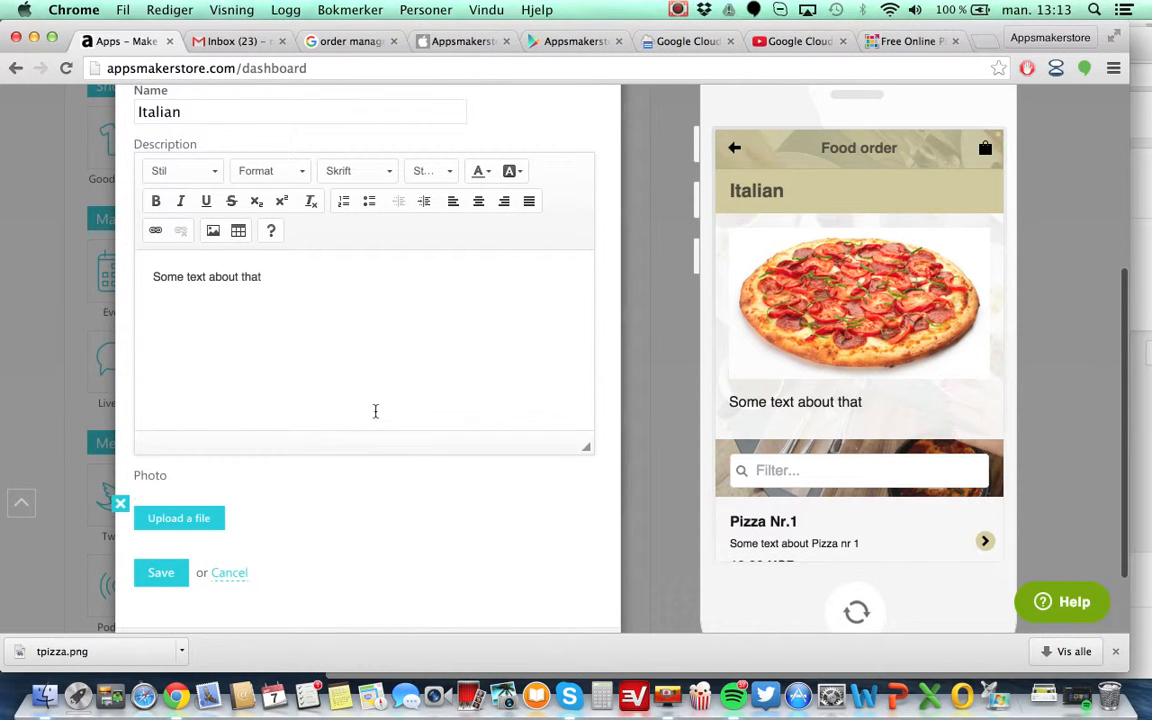
pyautogui.scroll(-2, 376, 412)
pyautogui.hotkey('ctrl', 'Up')
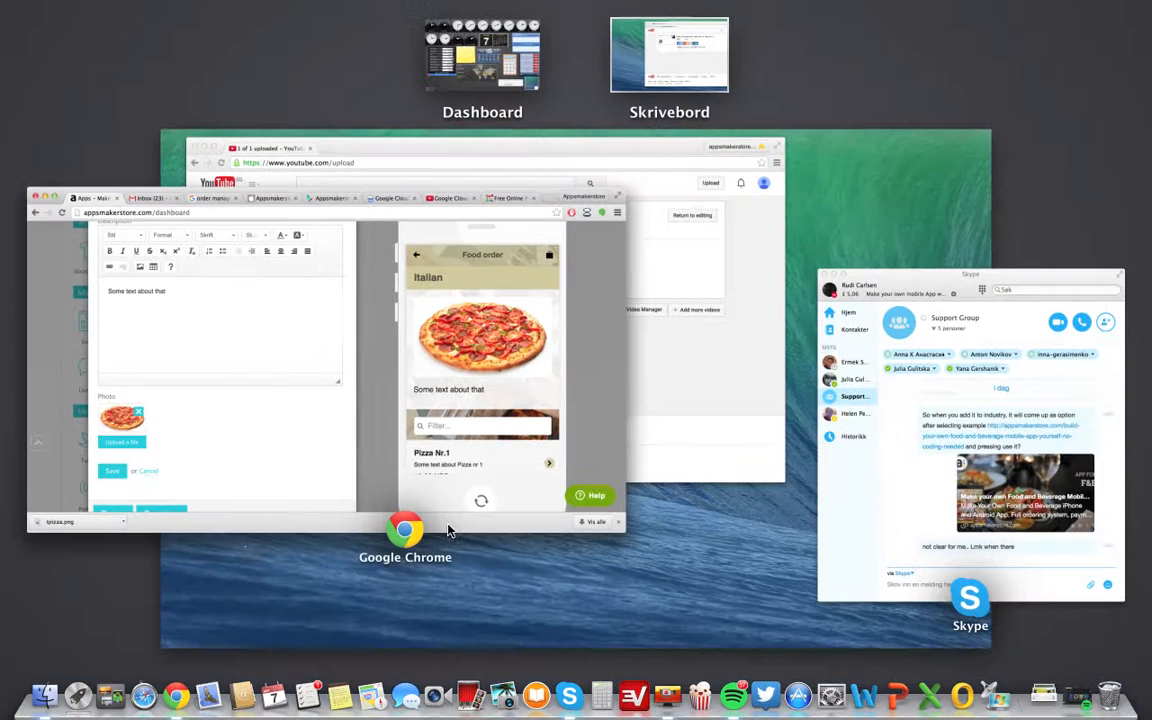
pyautogui.click(321, 453)
pyautogui.click(161, 558)
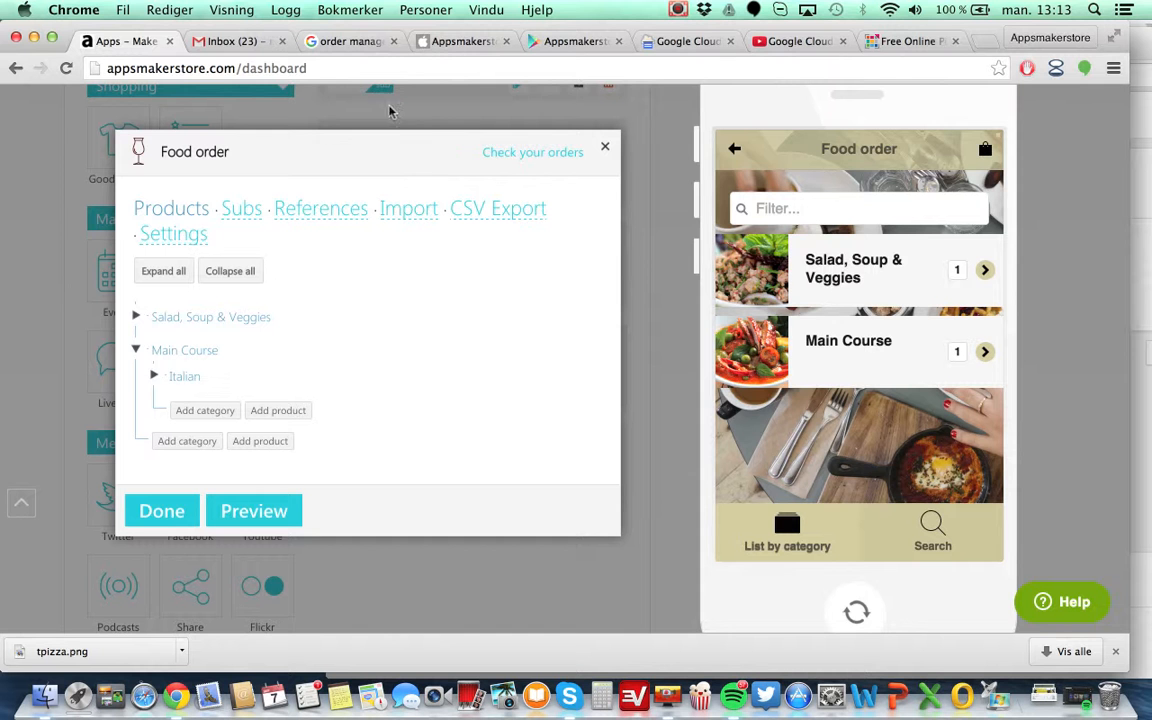
# Open the Check your orders page in a new tab to review the orders list, then return to the dashboard.
pyautogui.rightClick(540, 156)
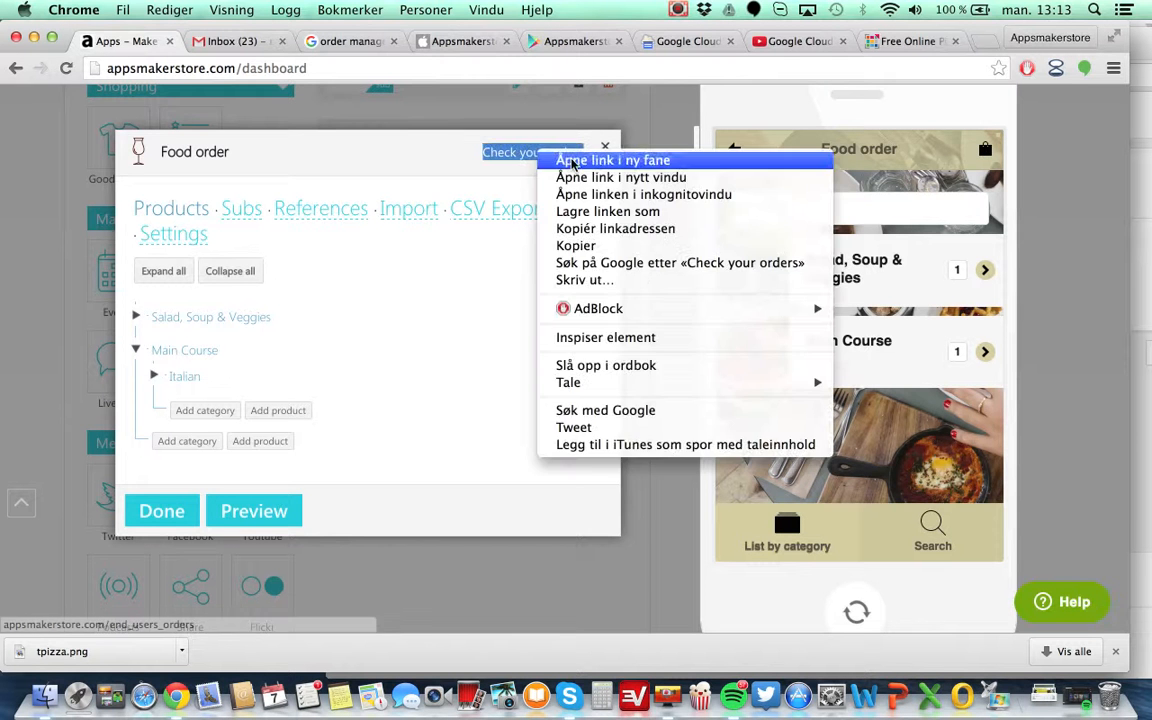
pyautogui.click(600, 163)
pyautogui.click(205, 42)
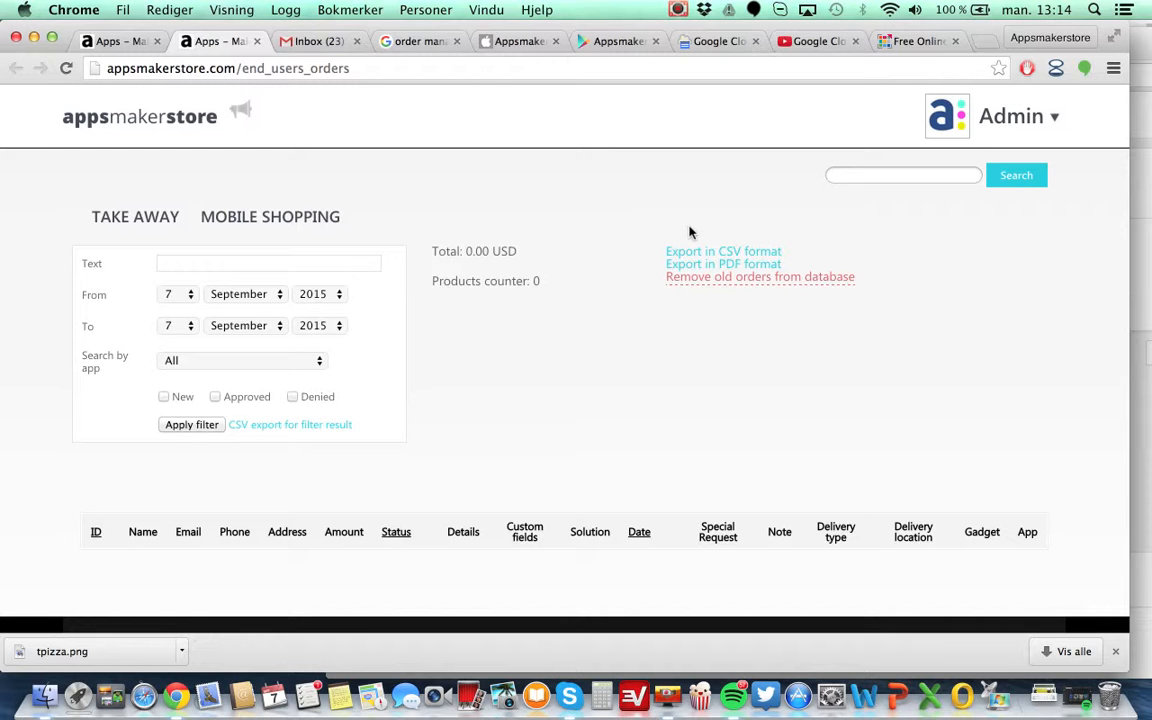
pyautogui.click(98, 41)
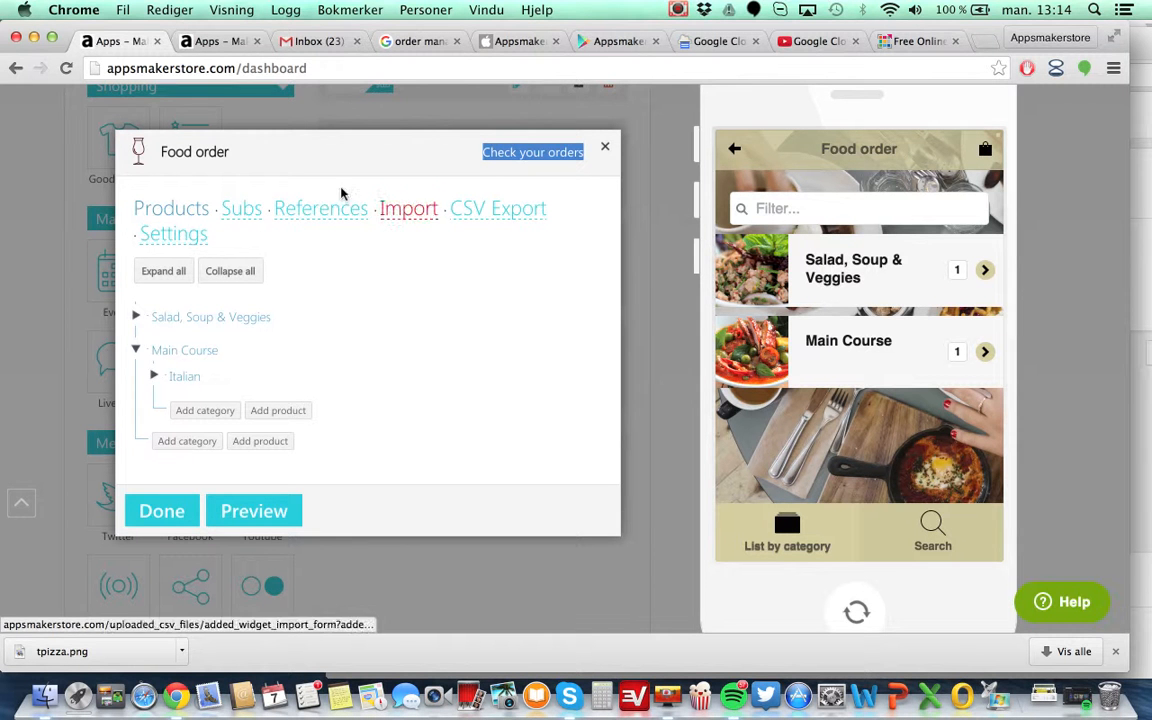
# Open the Food order gadget's Settings and review the printing and ordering options.
pyautogui.click(150, 240)
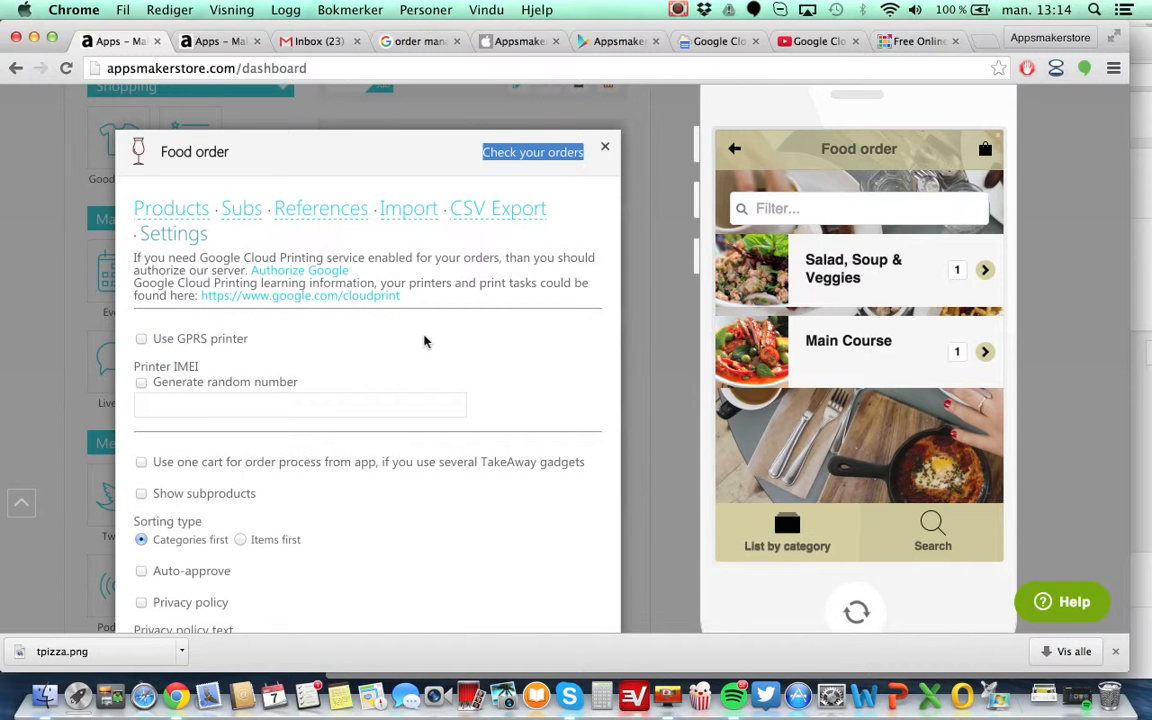
pyautogui.scroll(-1, 424, 340)
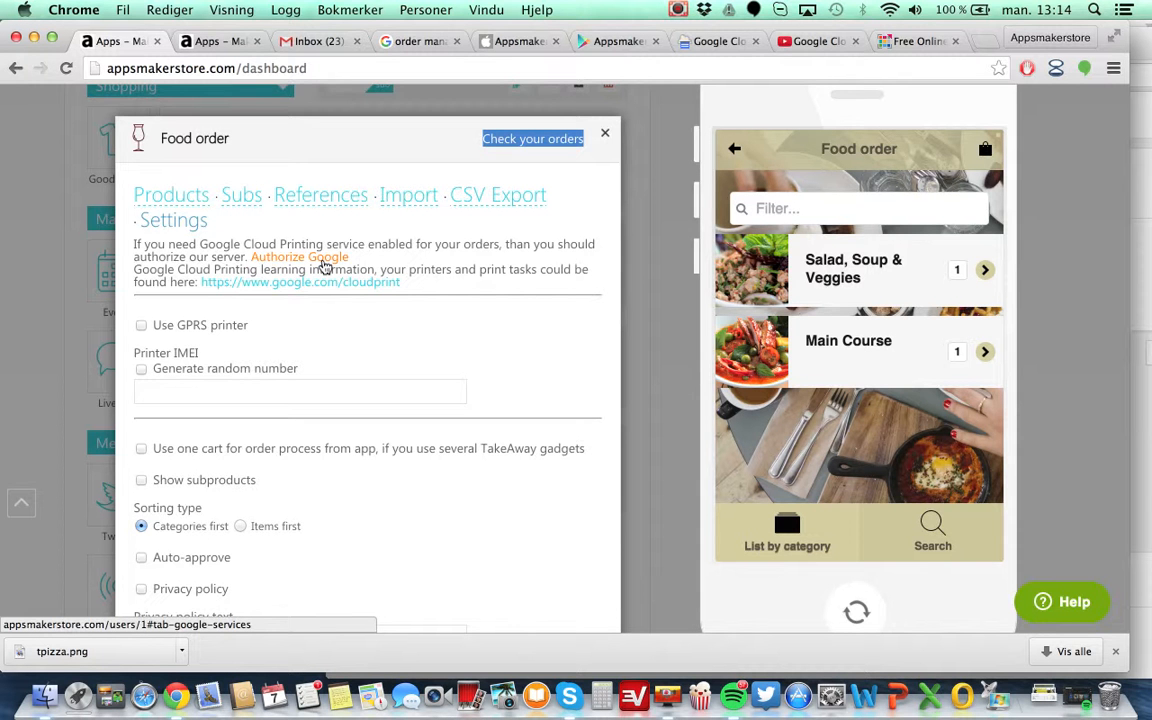
pyautogui.scroll(-3, 325, 268)
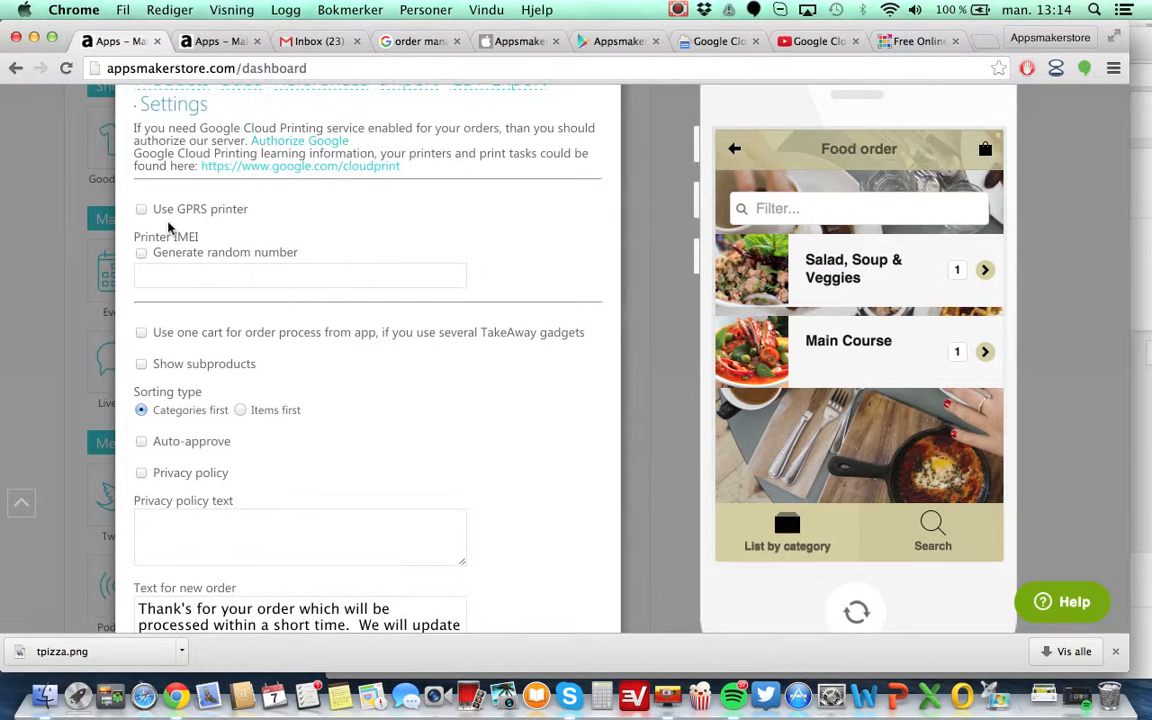
pyautogui.scroll(-3, 297, 258)
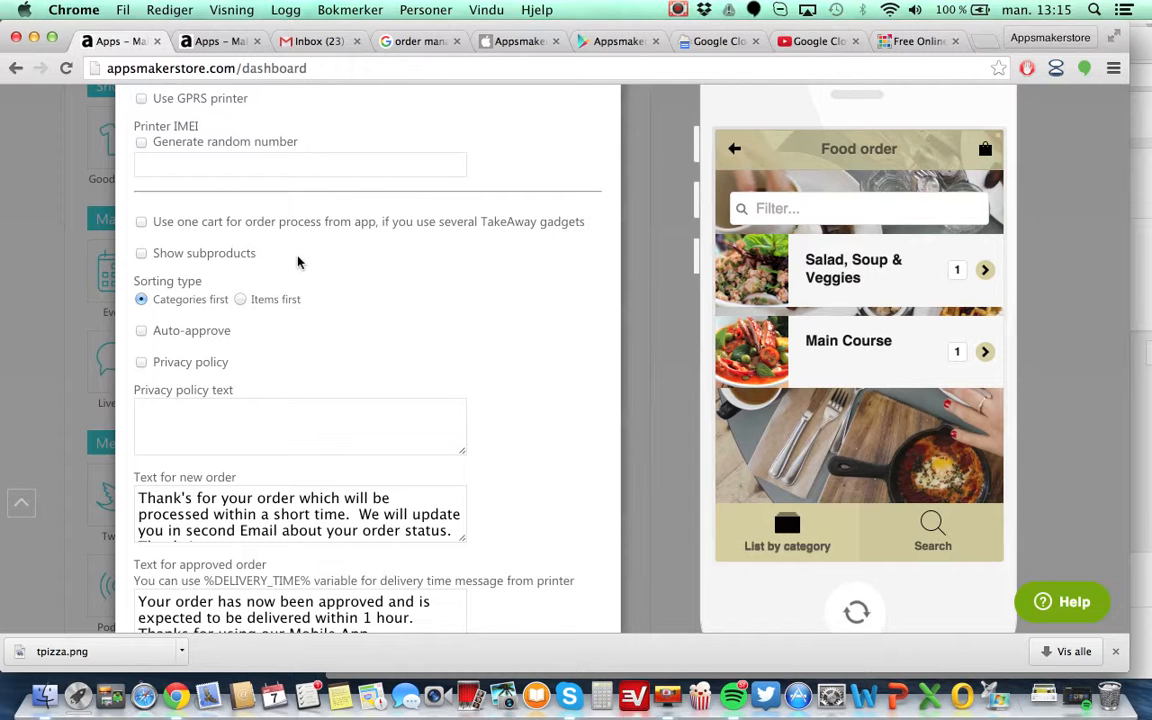
# Switch to the Appsmakerstore Order Manager page in iTunes Preview and scroll through it.
pyautogui.click(512, 41)
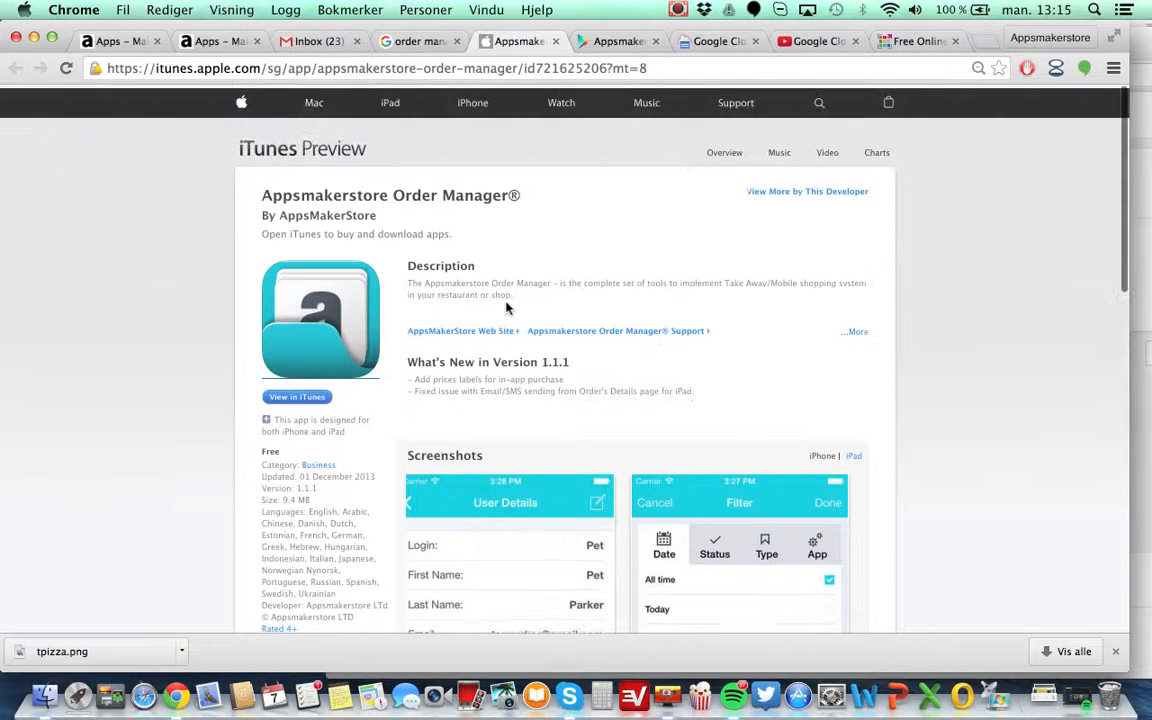
pyautogui.scroll(-1, 507, 308)
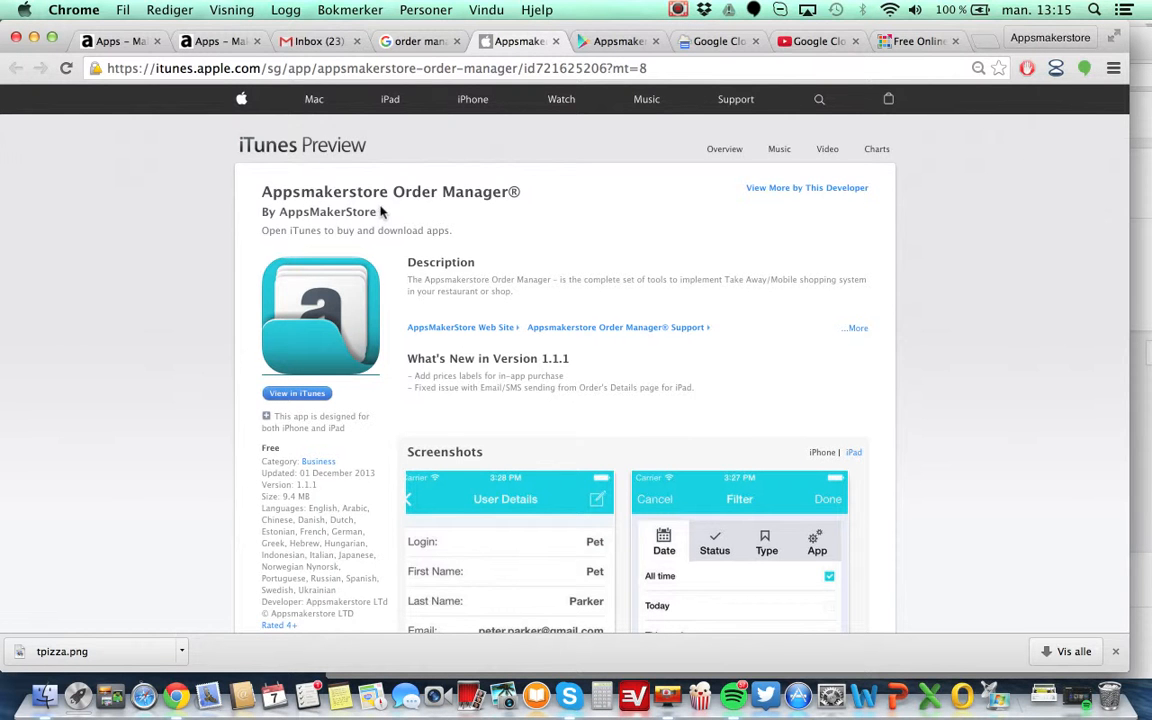
# Browse the Order Manager app's screenshots on the iTunes Preview page.
pyautogui.scroll(-3, 782, 313)
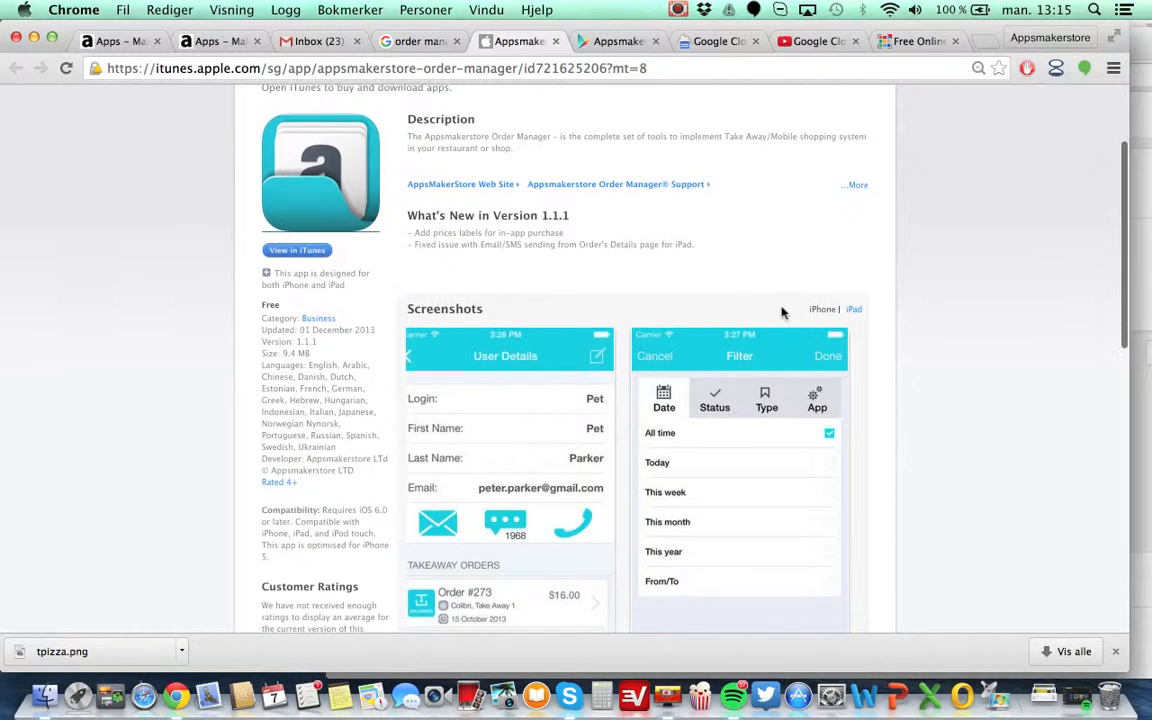
pyautogui.scroll(-2, 868, 461)
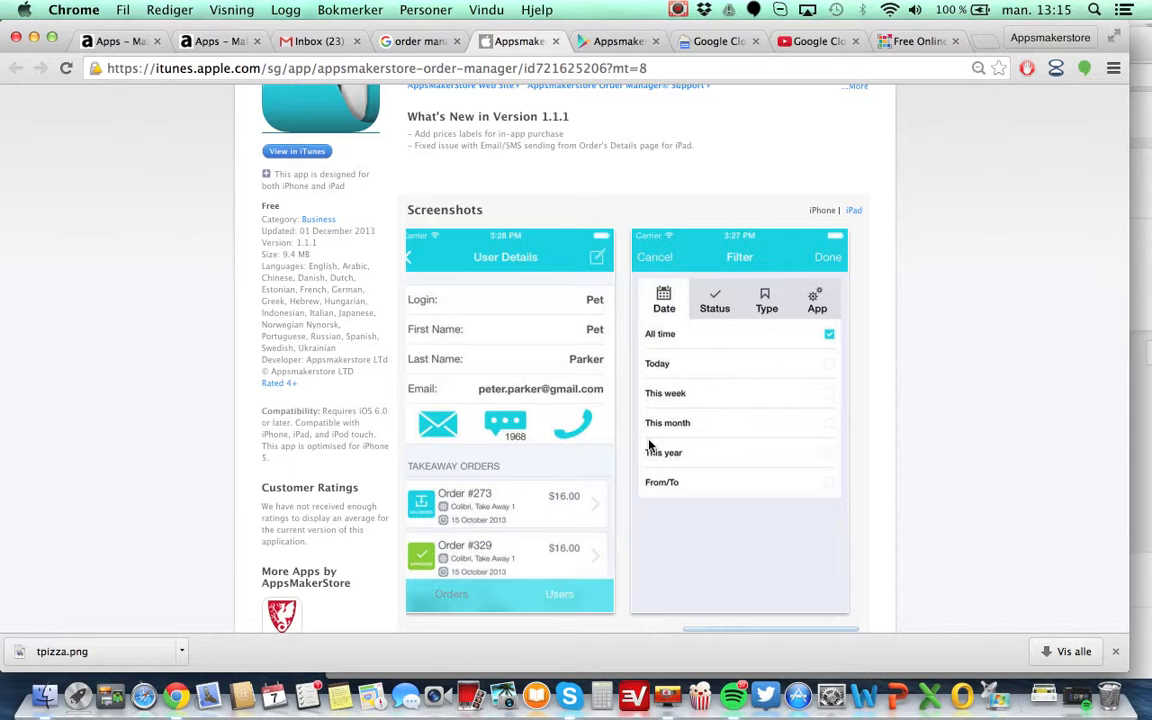
pyautogui.scroll(-4, 648, 445)
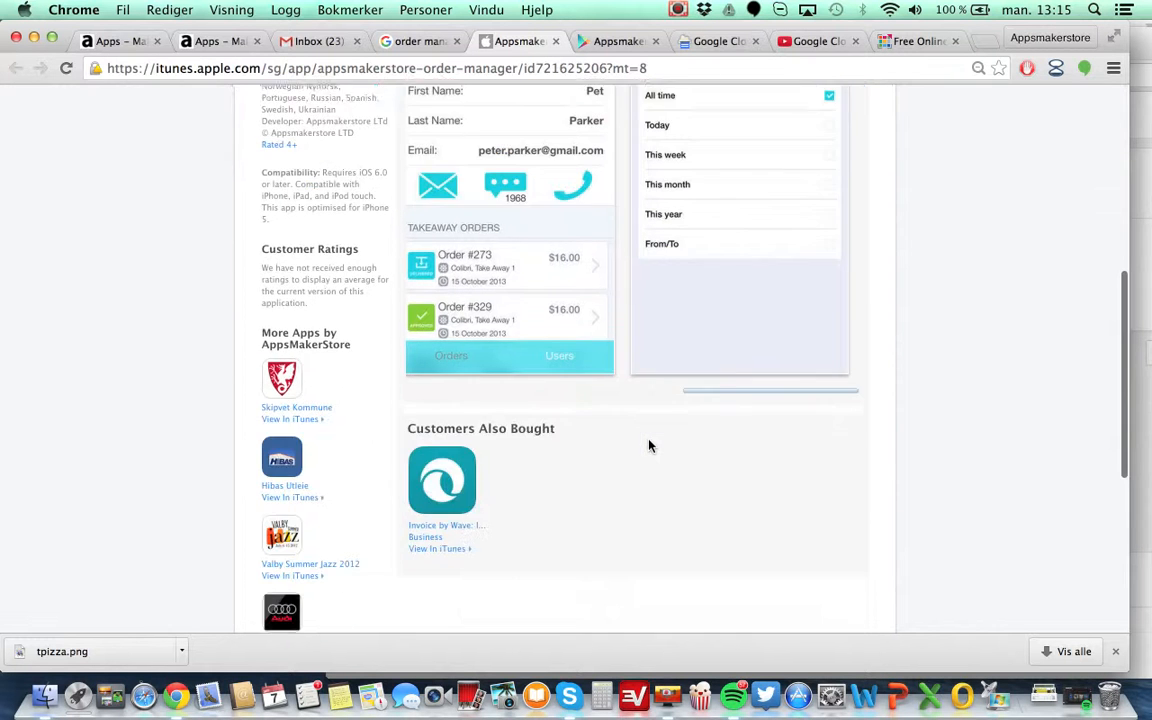
pyautogui.scroll(2, 648, 445)
pyautogui.hscroll(10, 648, 445)
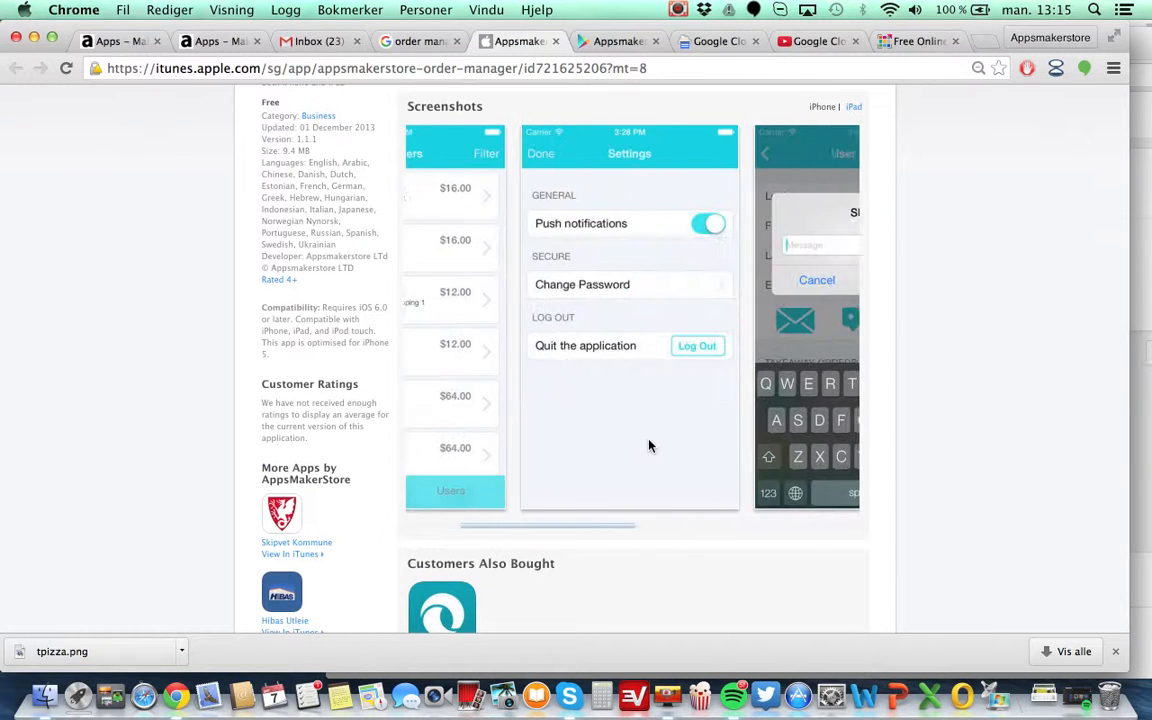
pyautogui.hscroll(-5, 648, 445)
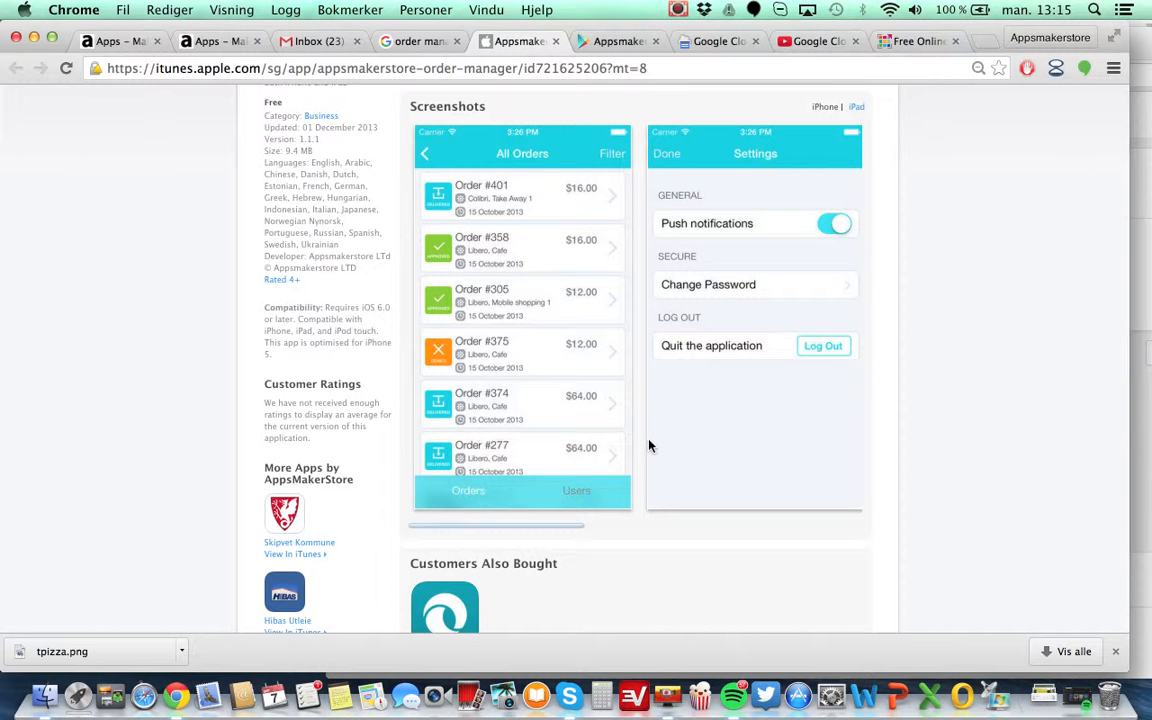
pyautogui.hscroll(5, 648, 445)
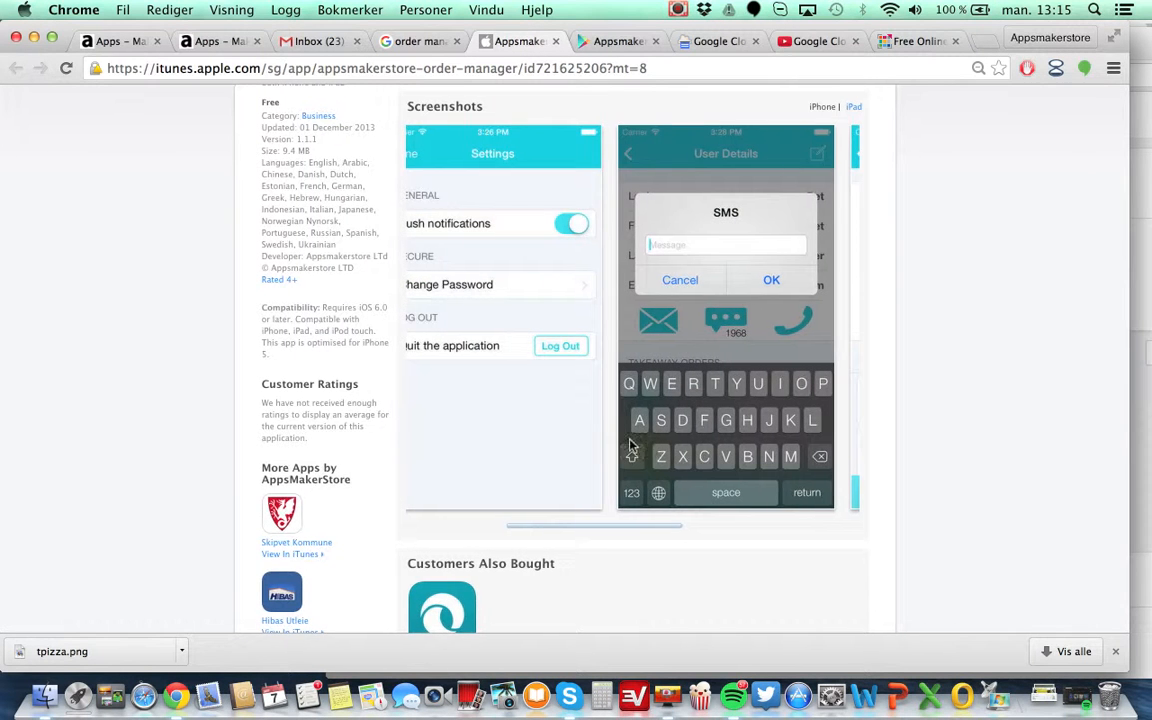
pyautogui.hscroll(3, 678, 320)
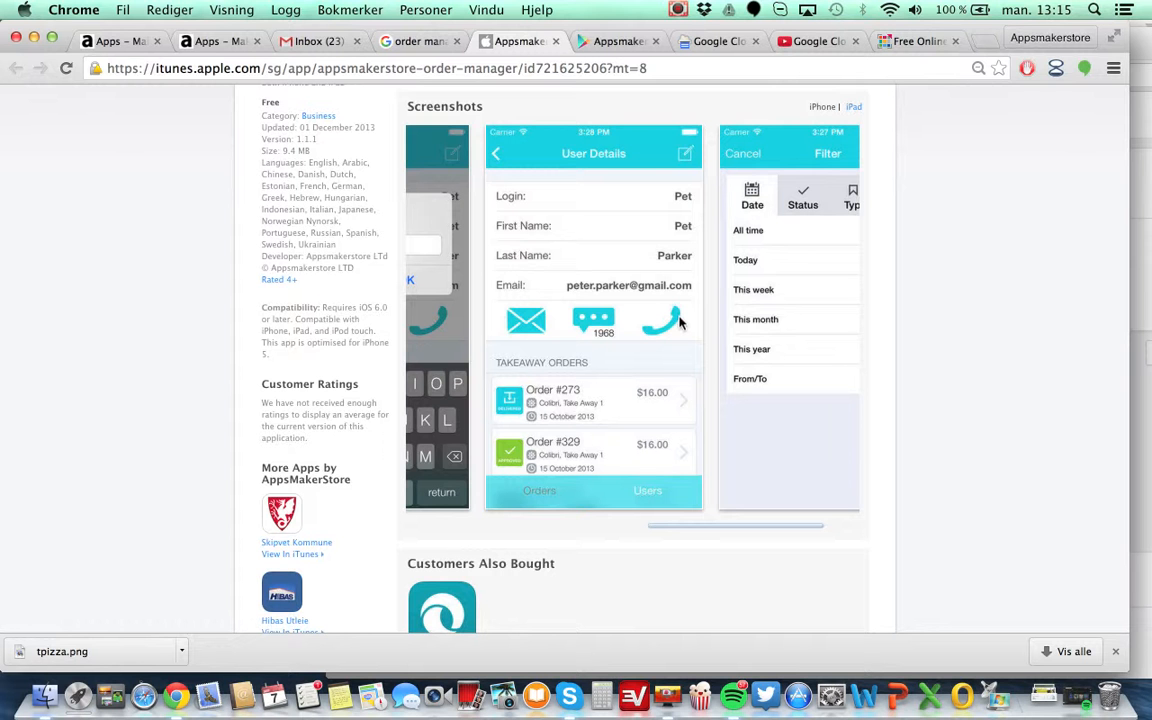
# Switch to the Order Manager's Google Play page and step through its screenshot gallery.
pyautogui.click(614, 41)
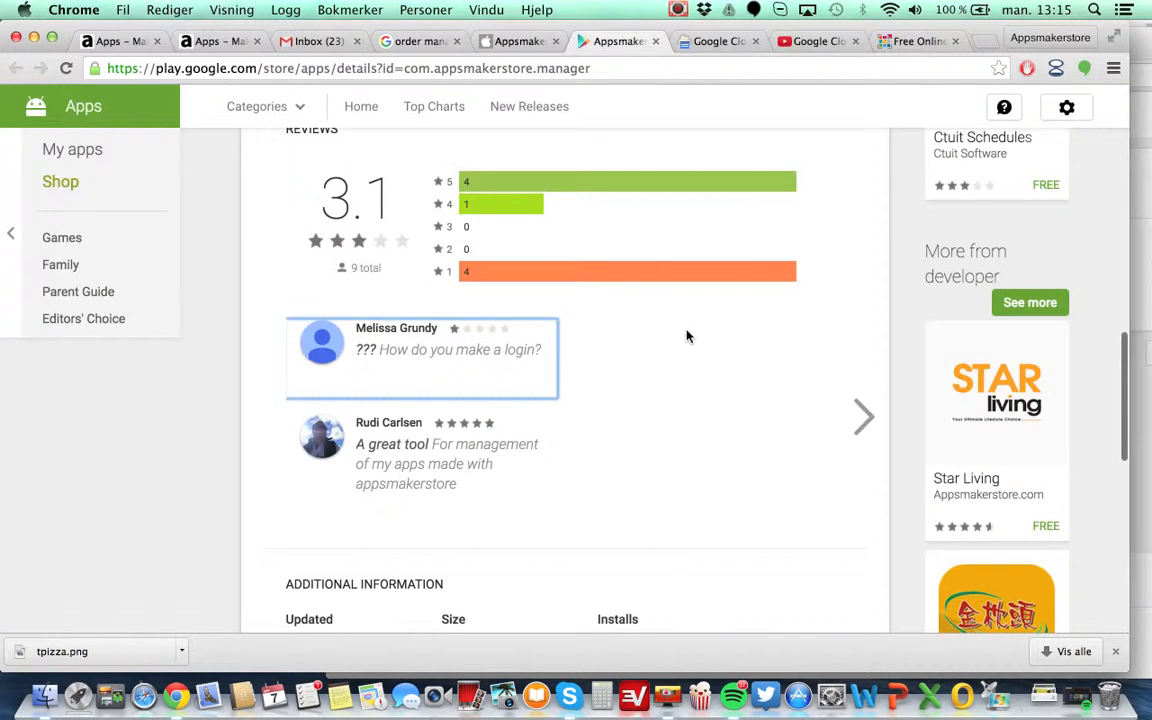
pyautogui.scroll(10, 688, 336)
pyautogui.scroll(-2, 688, 337)
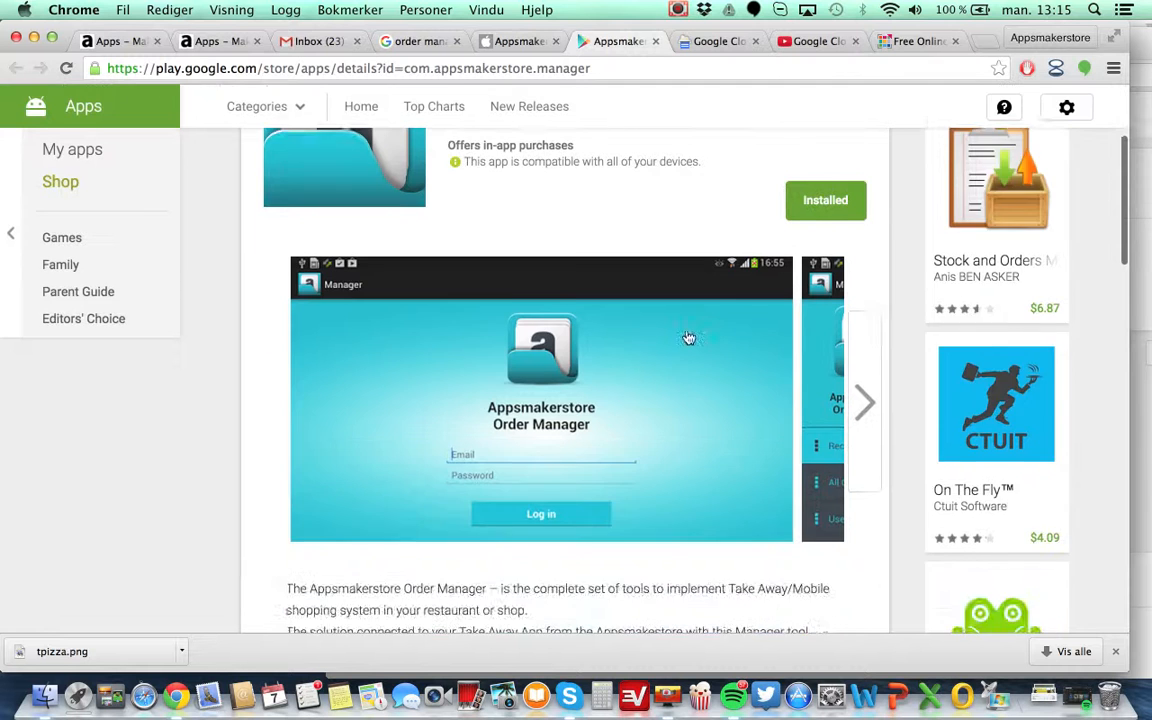
pyautogui.scroll(1, 688, 337)
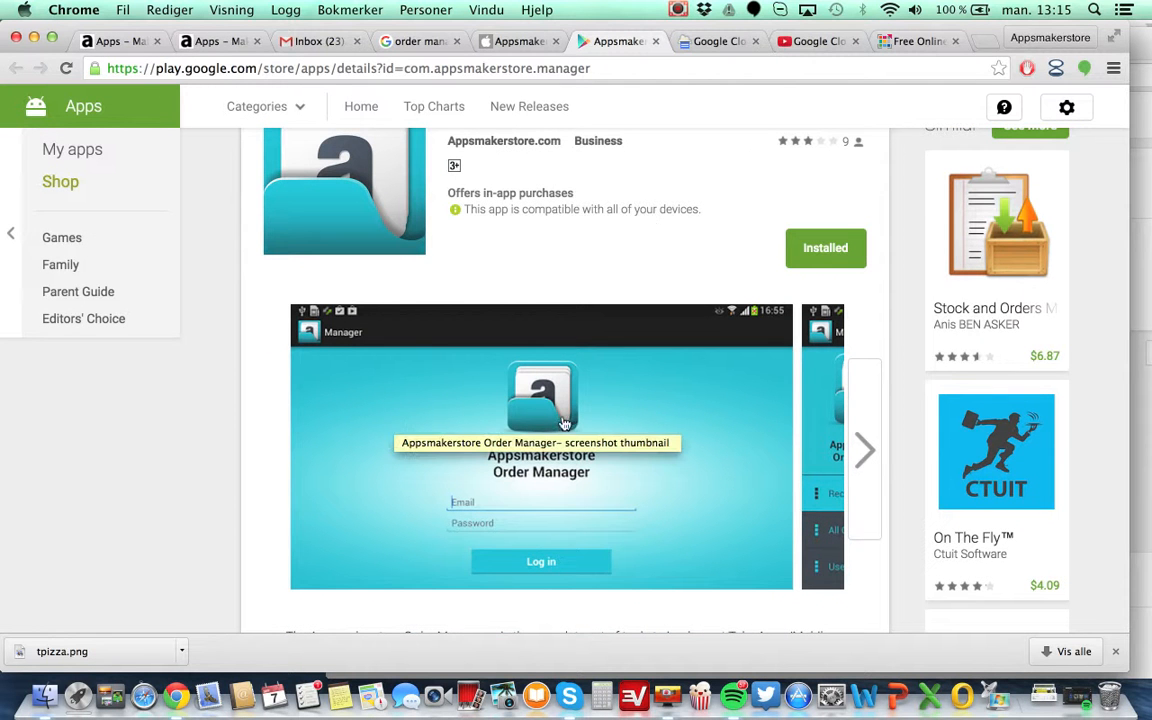
pyautogui.hscroll(1, 631, 271)
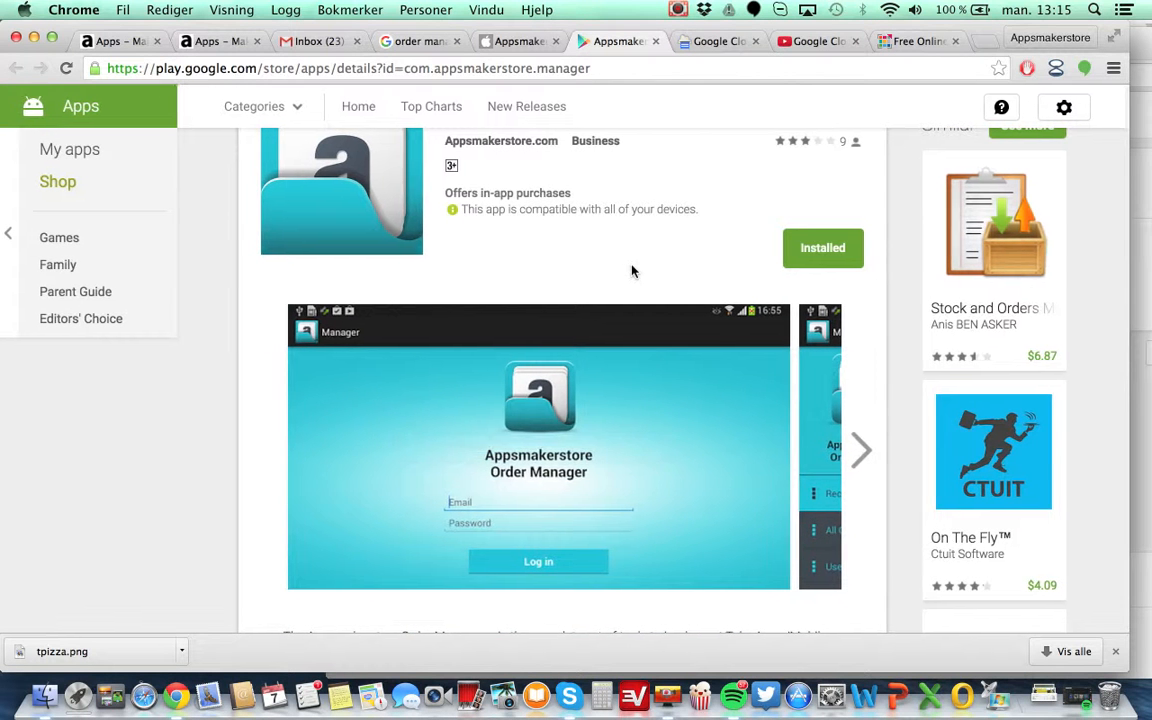
pyautogui.hscroll(-1, 630, 270)
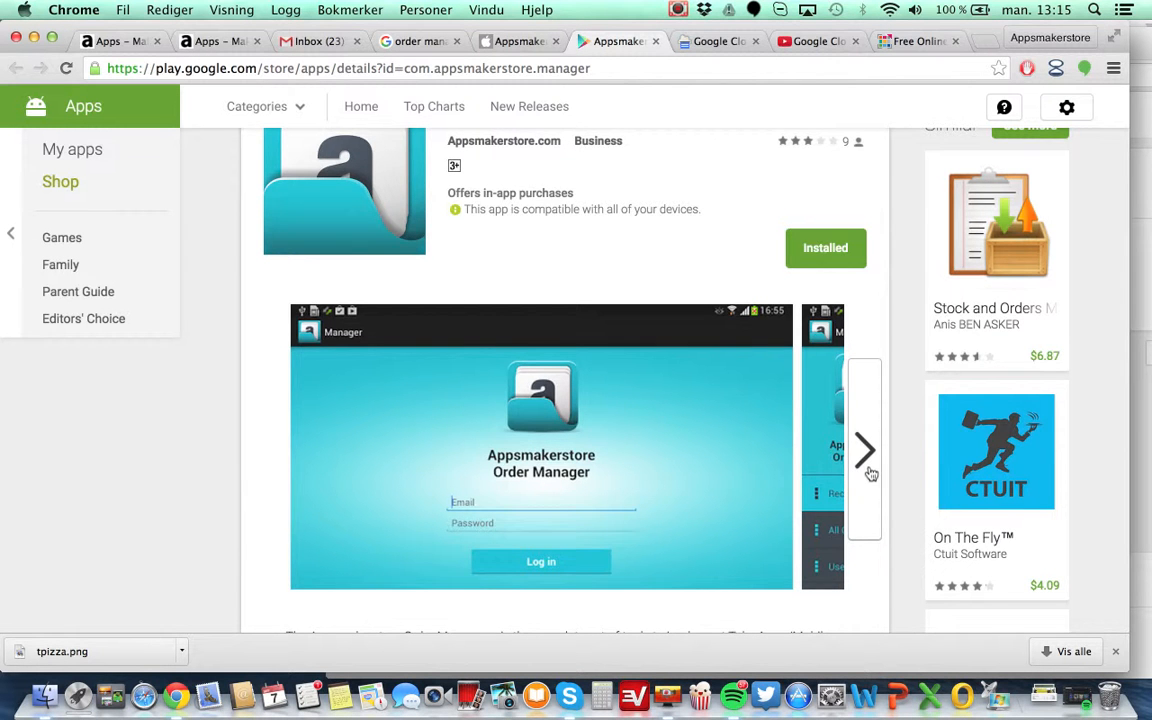
pyautogui.click(869, 473)
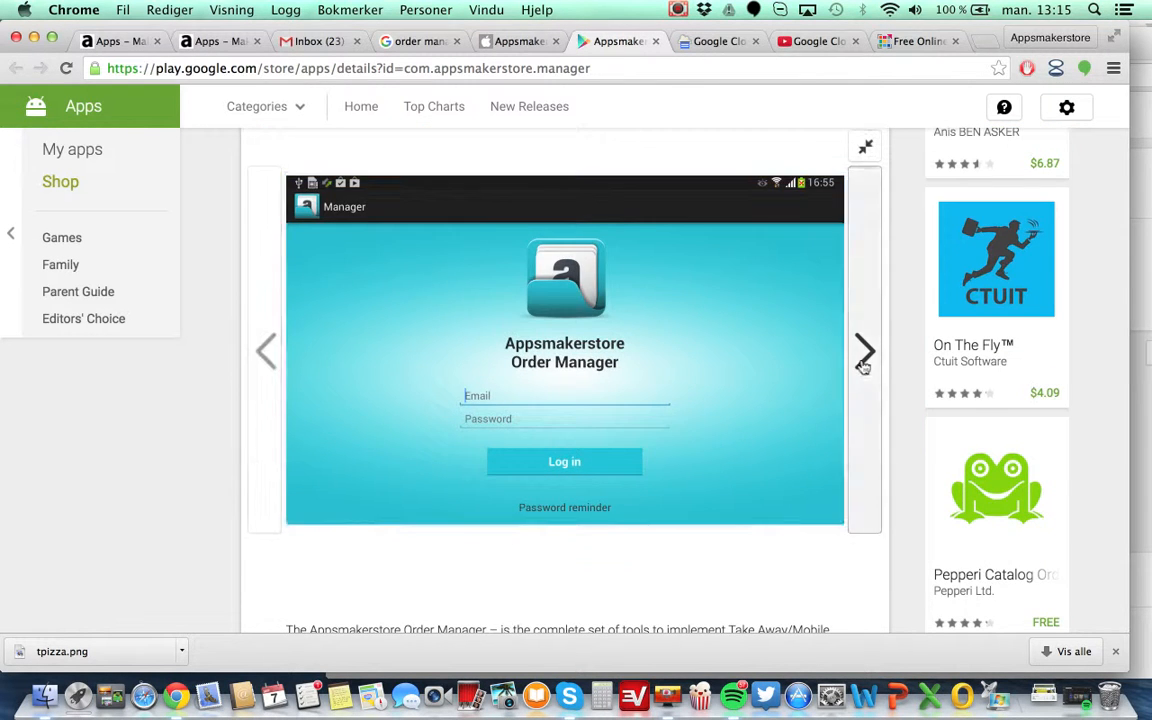
pyautogui.click(863, 365)
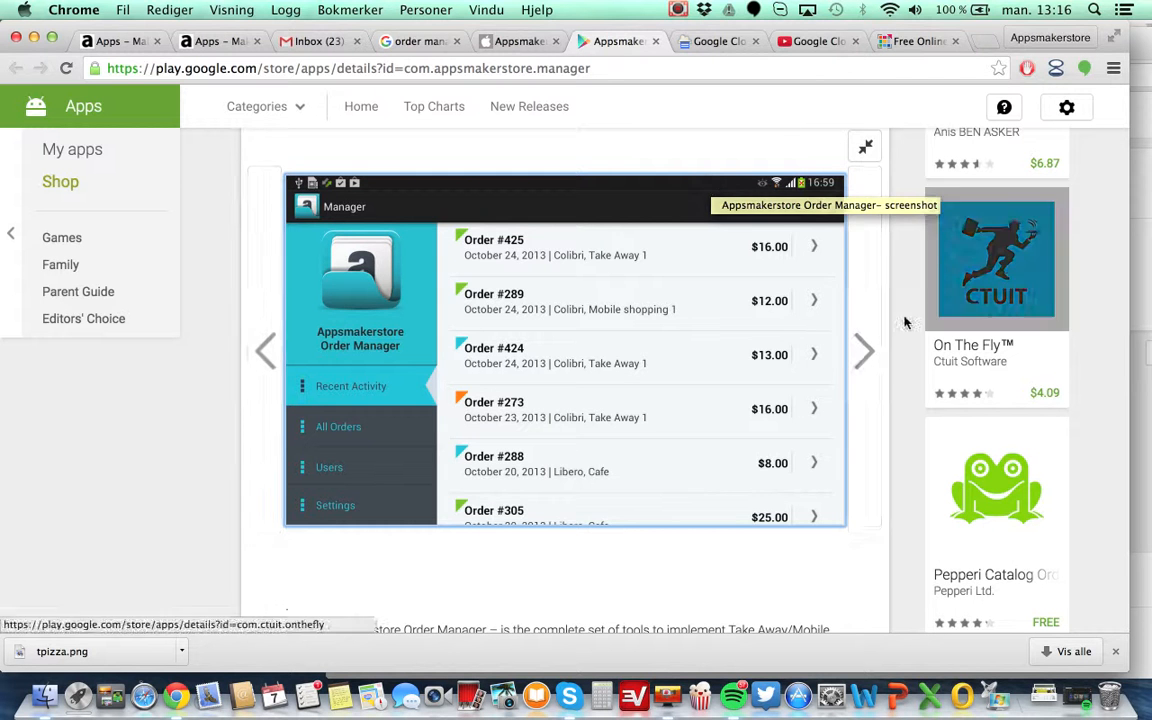
pyautogui.click(864, 352)
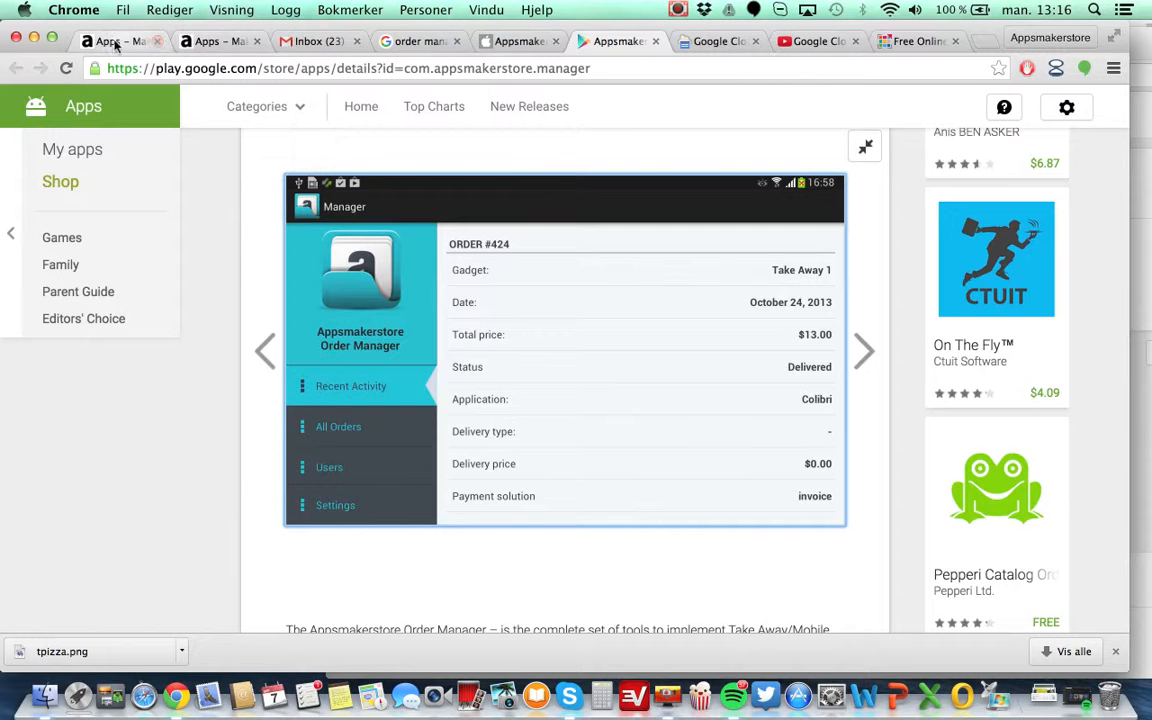
# Close the orders list tab and return to the dashboard tab.
pyautogui.click(192, 42)
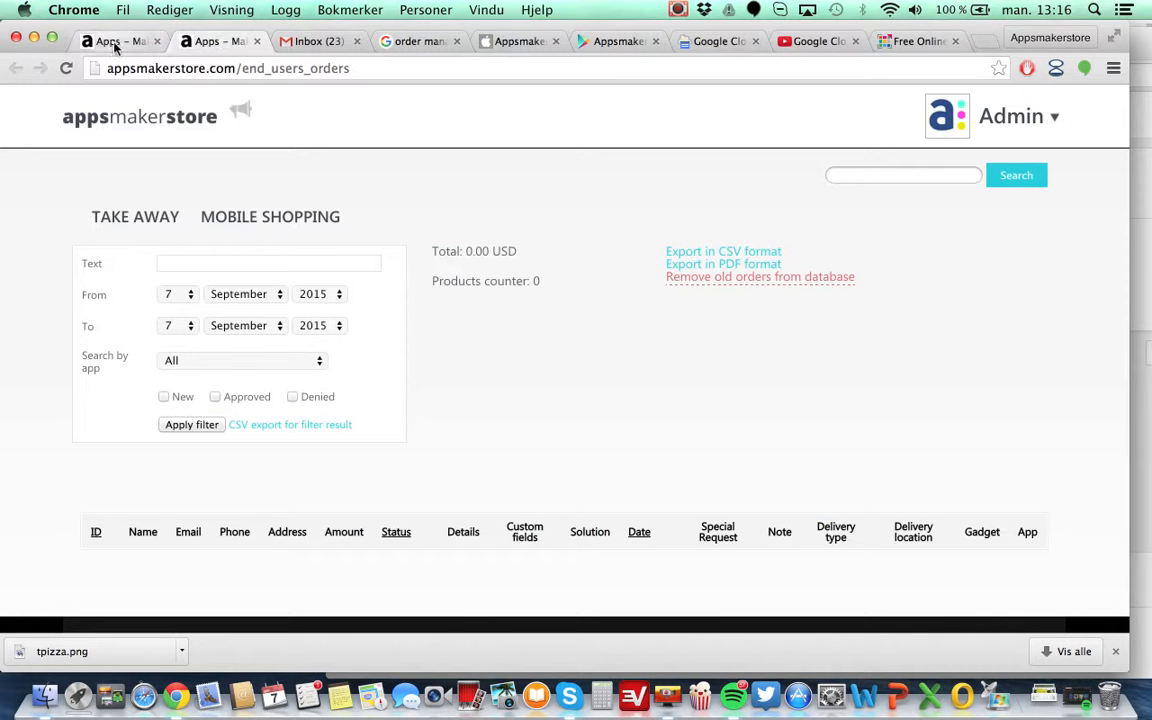
pyautogui.click(257, 41)
pyautogui.click(132, 42)
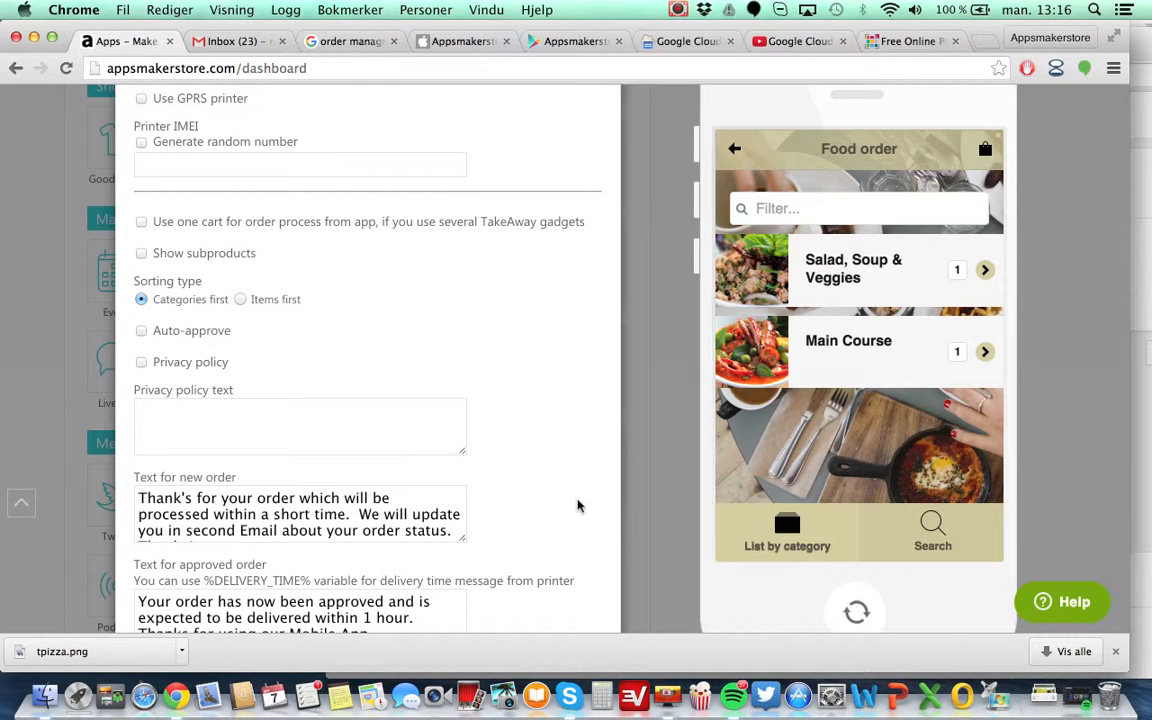
# Review the sorting, auto-approve, privacy policy and order status message texts in the Food order settings.
pyautogui.scroll(-2, 577, 506)
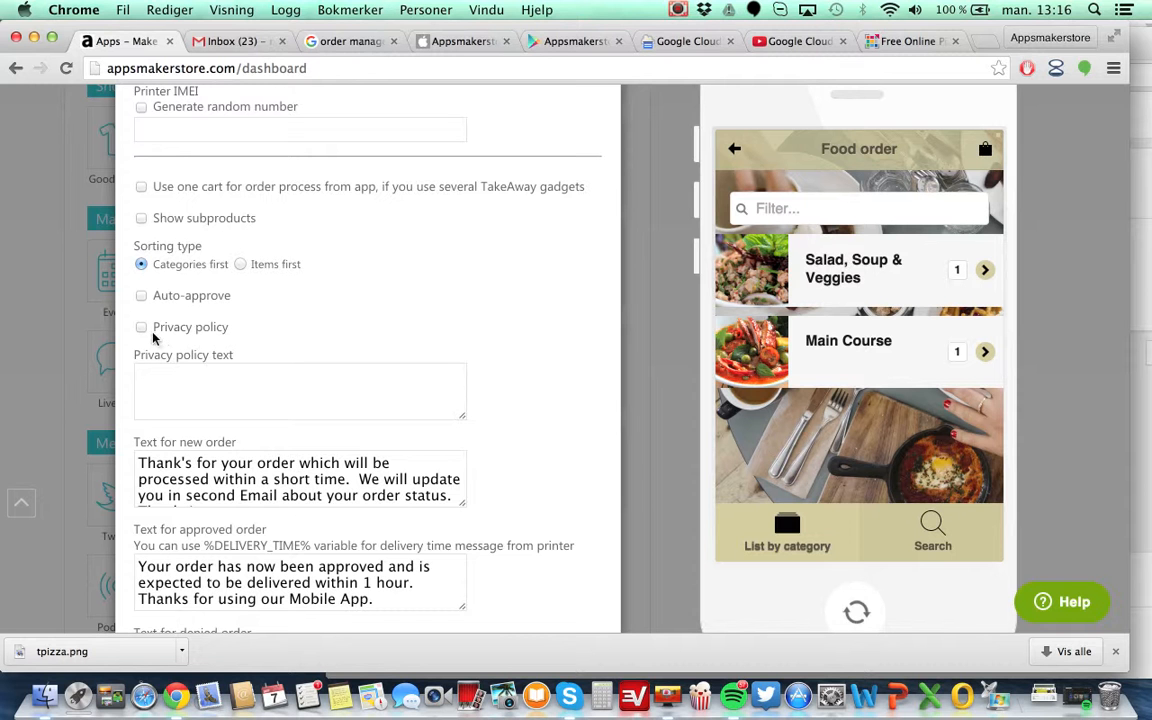
pyautogui.scroll(-3, 532, 369)
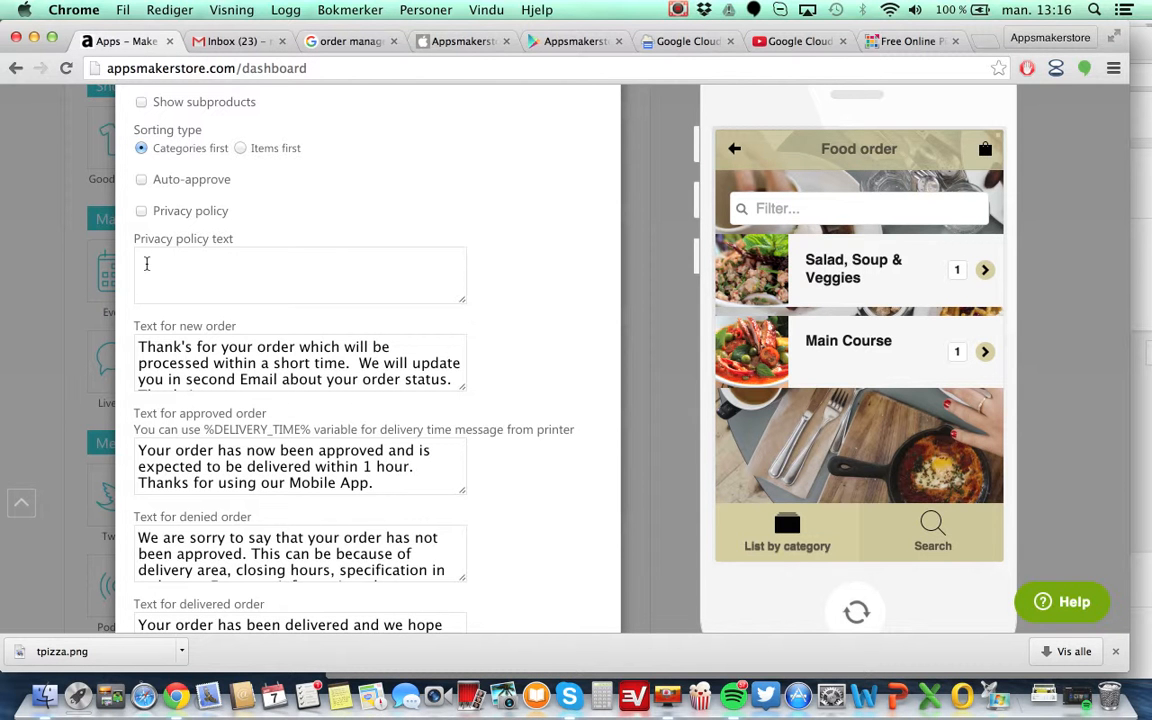
pyautogui.scroll(-3, 146, 263)
pyautogui.scroll(2, 144, 260)
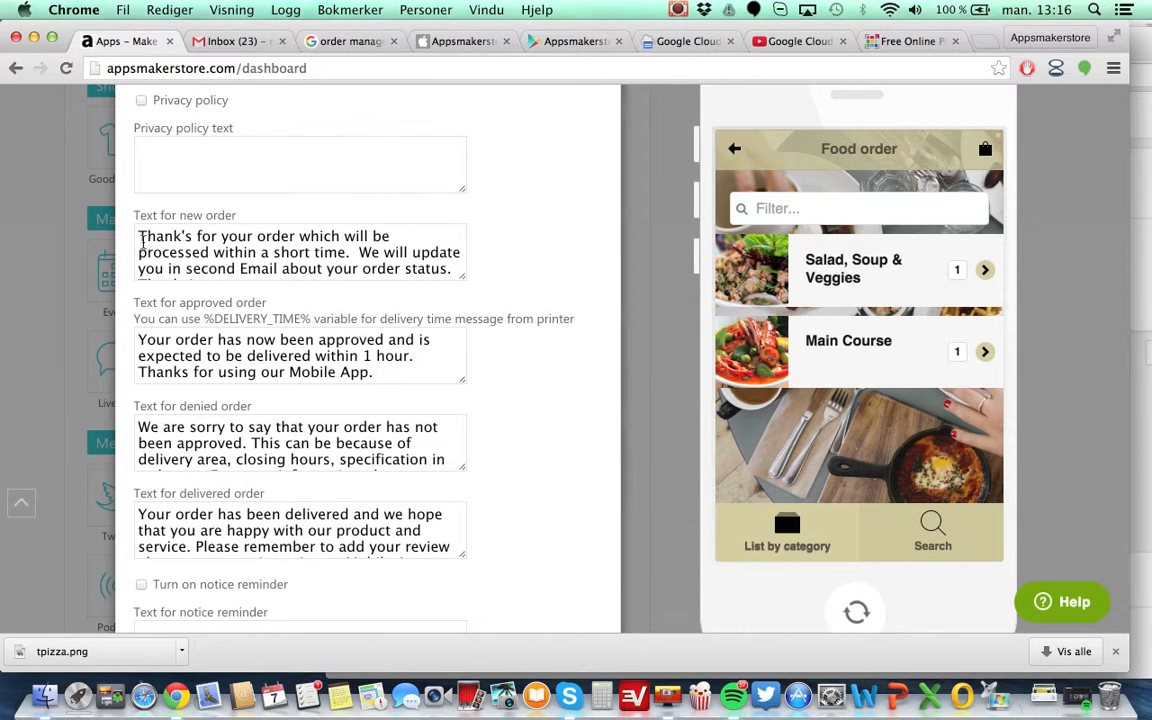
pyautogui.moveTo(140, 236); pyautogui.dragTo(300, 253)
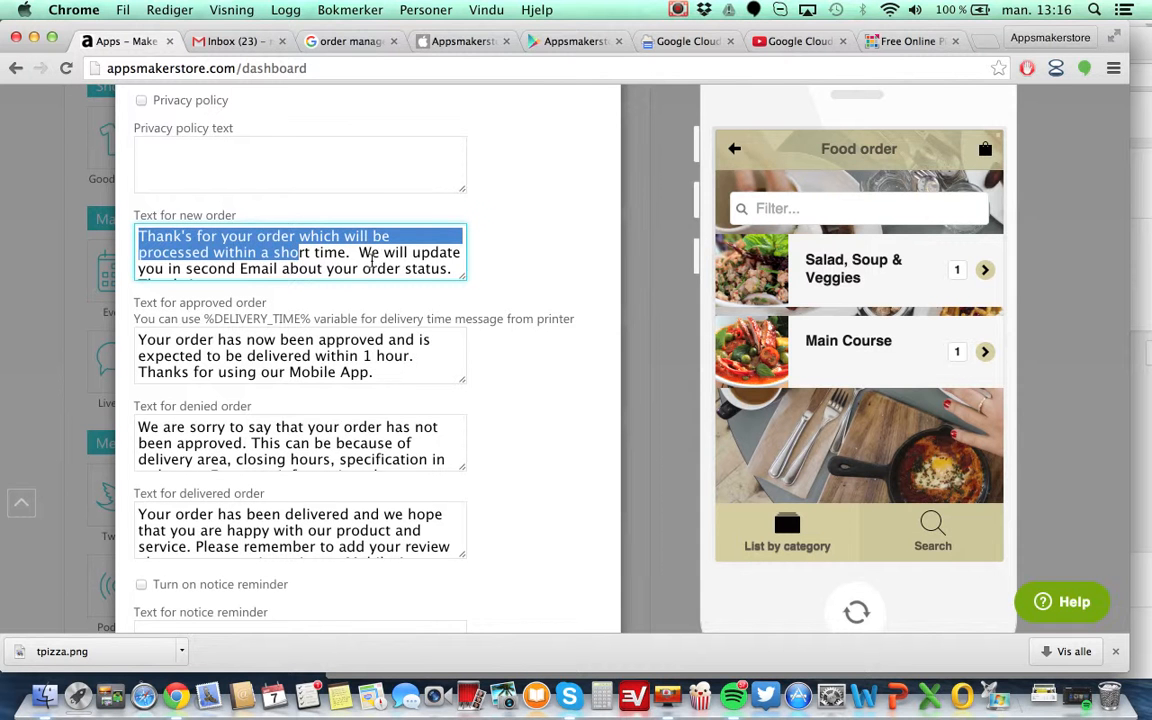
pyautogui.click(334, 236)
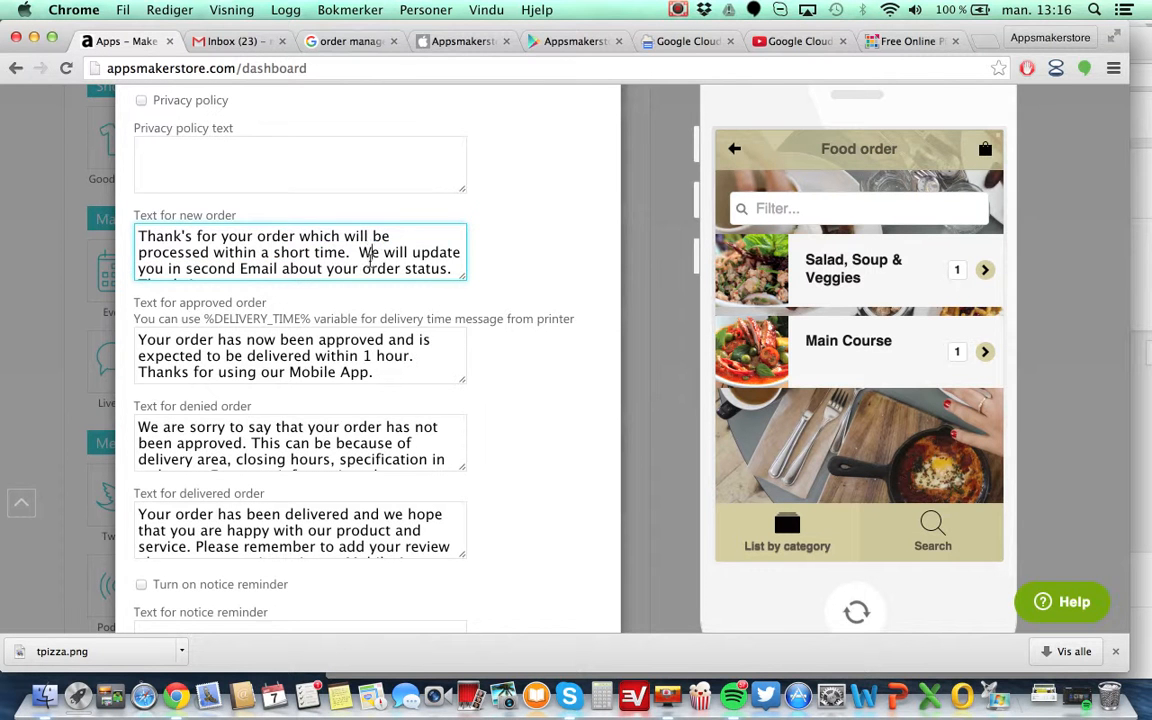
pyautogui.scroll(-1, 370, 260)
pyautogui.scroll(2, 370, 258)
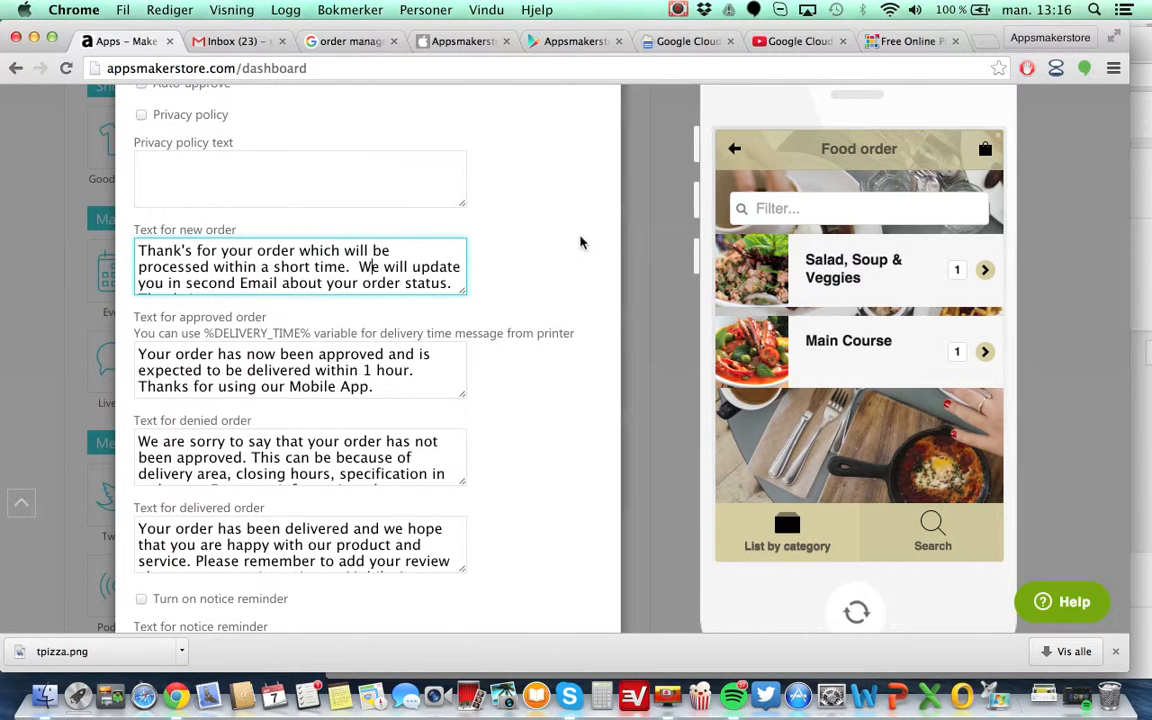
pyautogui.scroll(3, 581, 242)
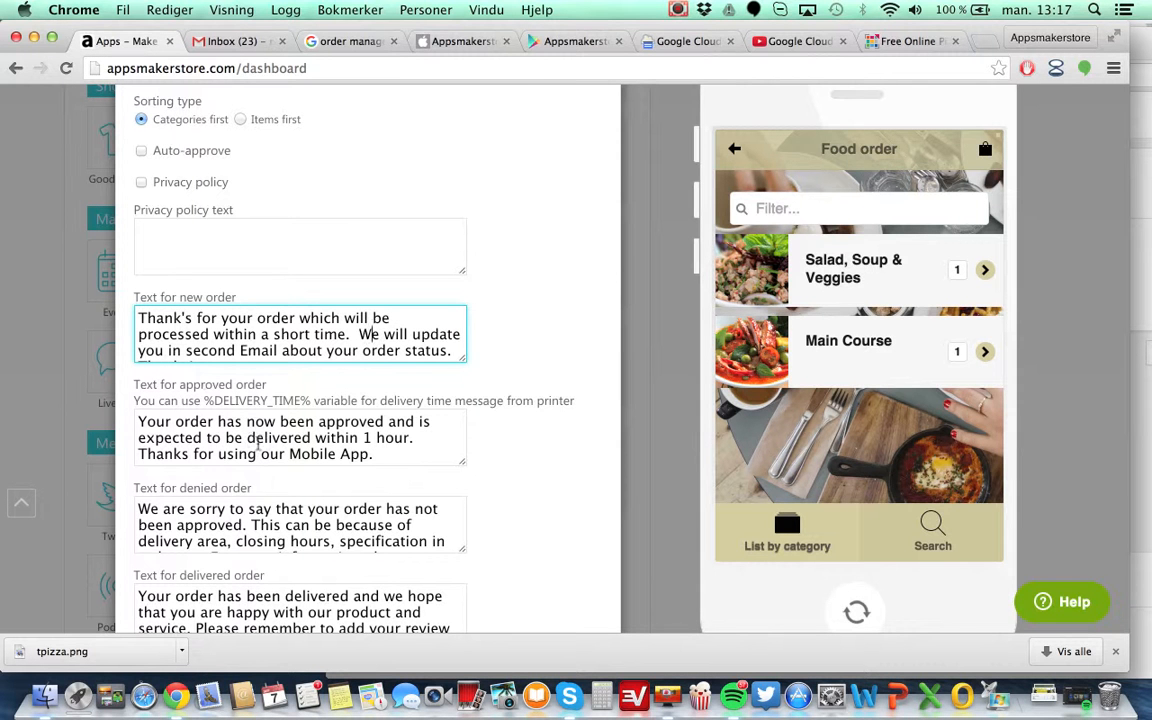
# Review the notice reminder, obligatory fields, delivery price and payment options further down the Food order settings.
pyautogui.click(582, 42)
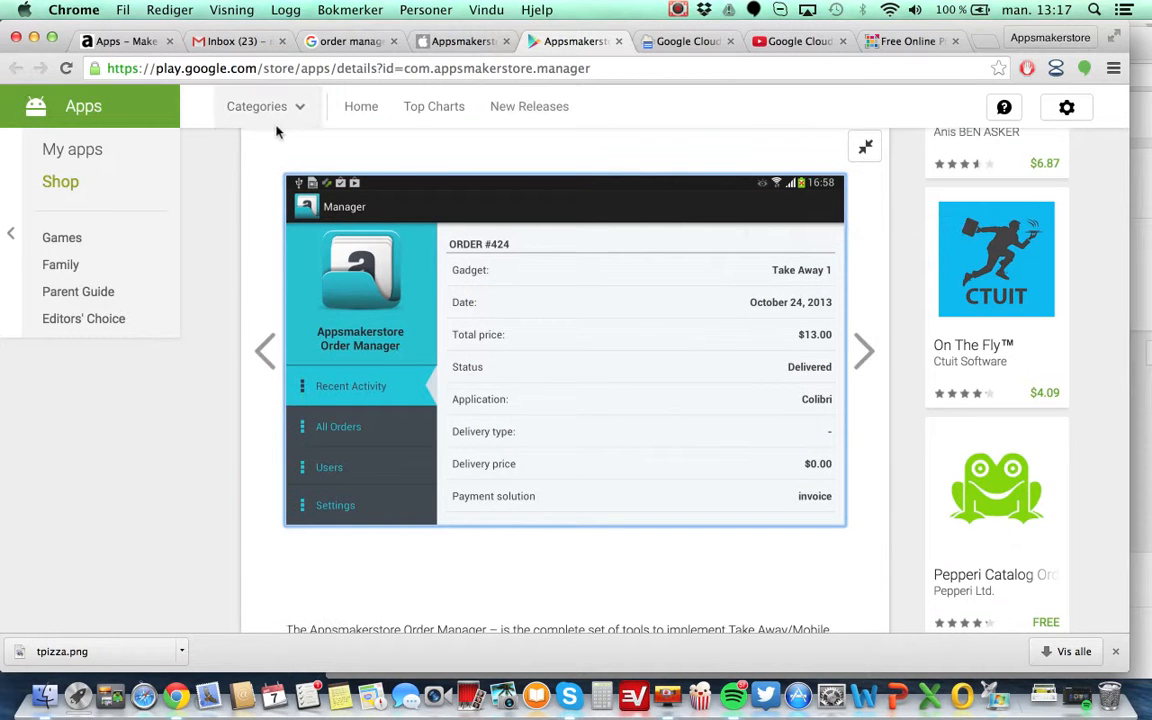
pyautogui.click(129, 38)
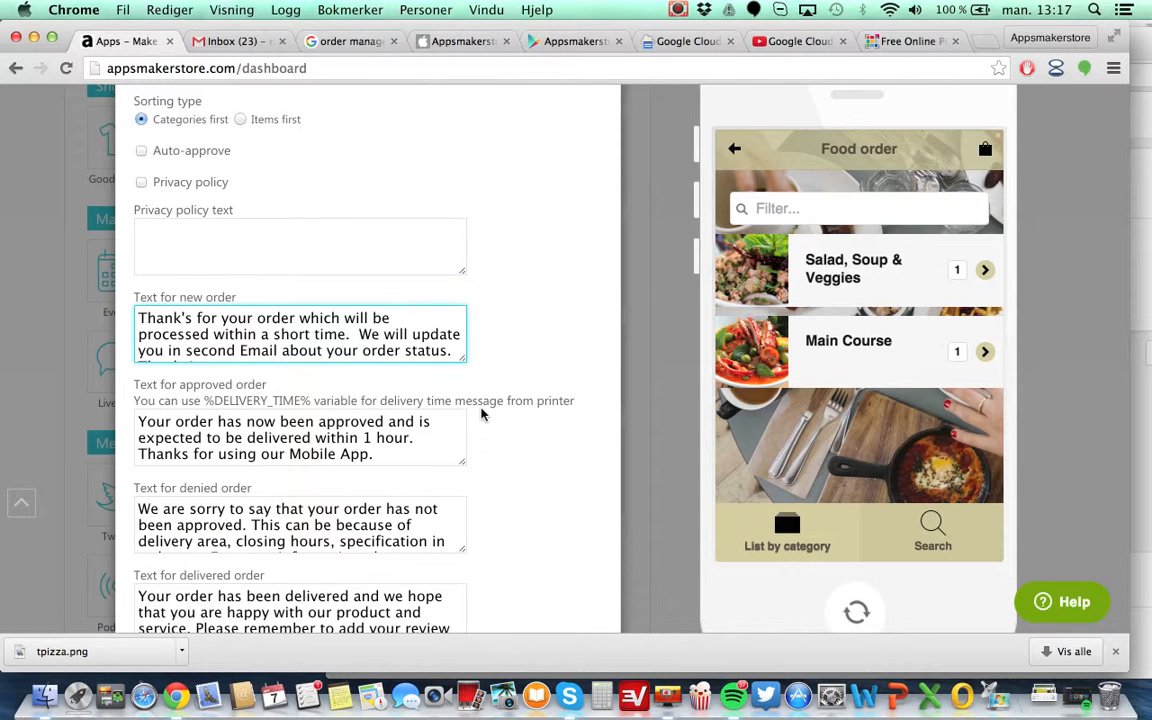
pyautogui.scroll(-3, 481, 414)
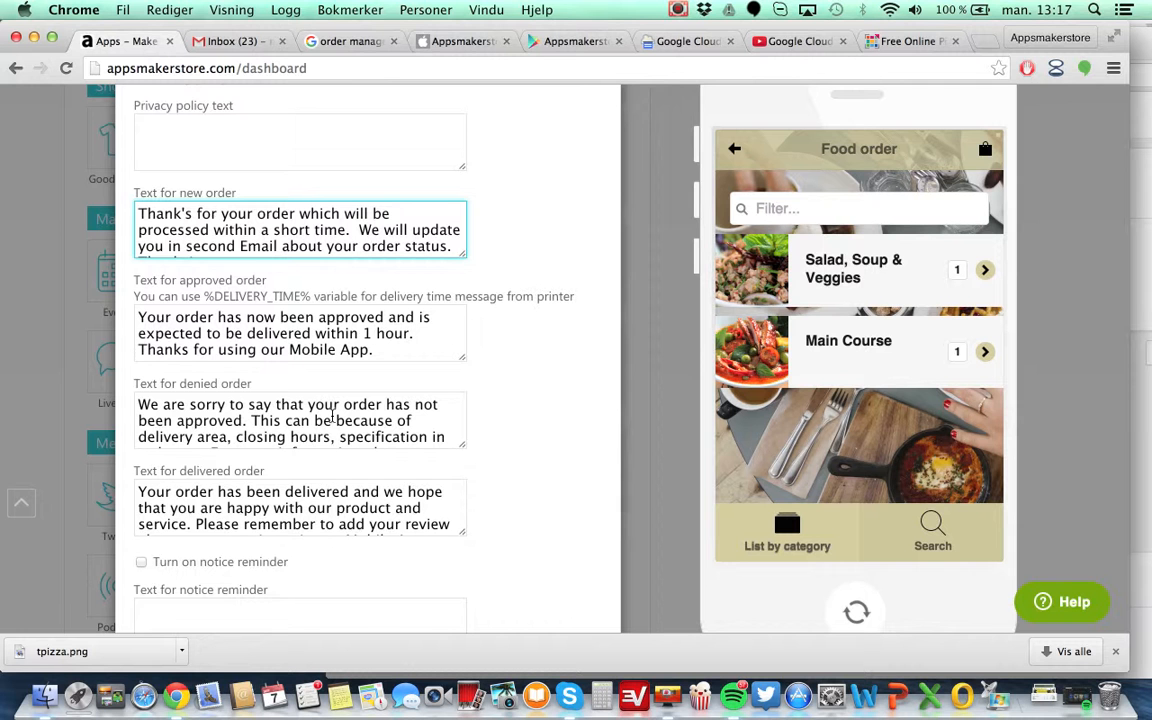
pyautogui.scroll(-3, 300, 410)
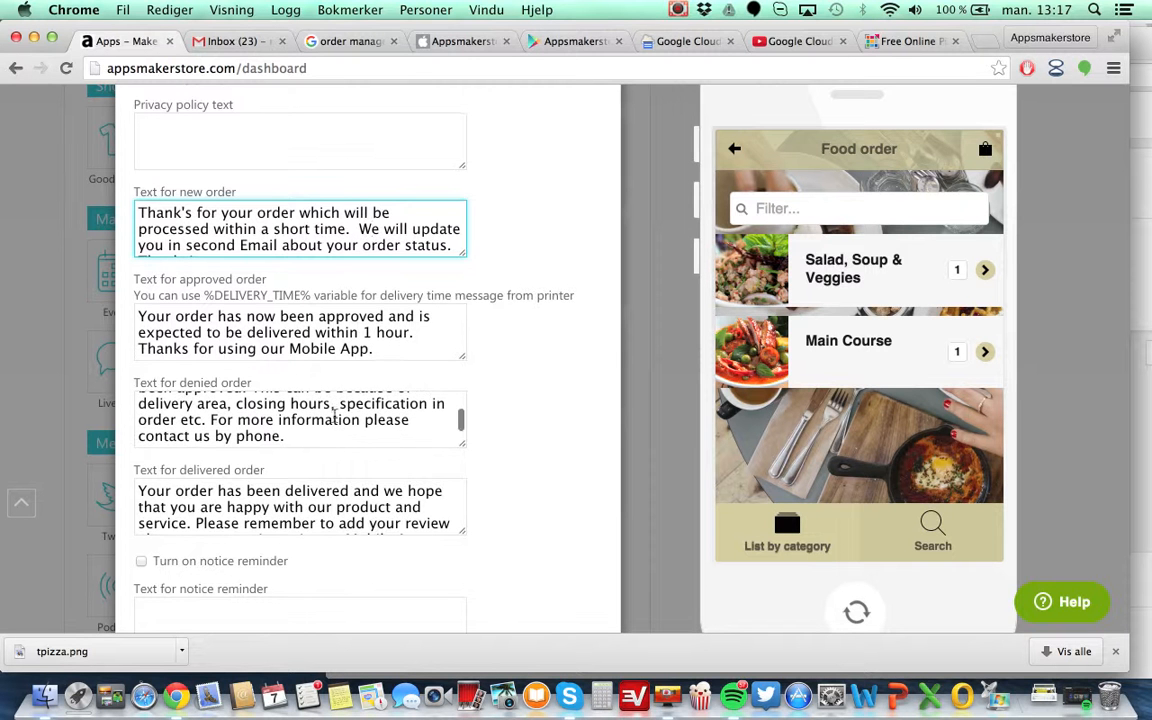
pyautogui.scroll(-2, 508, 411)
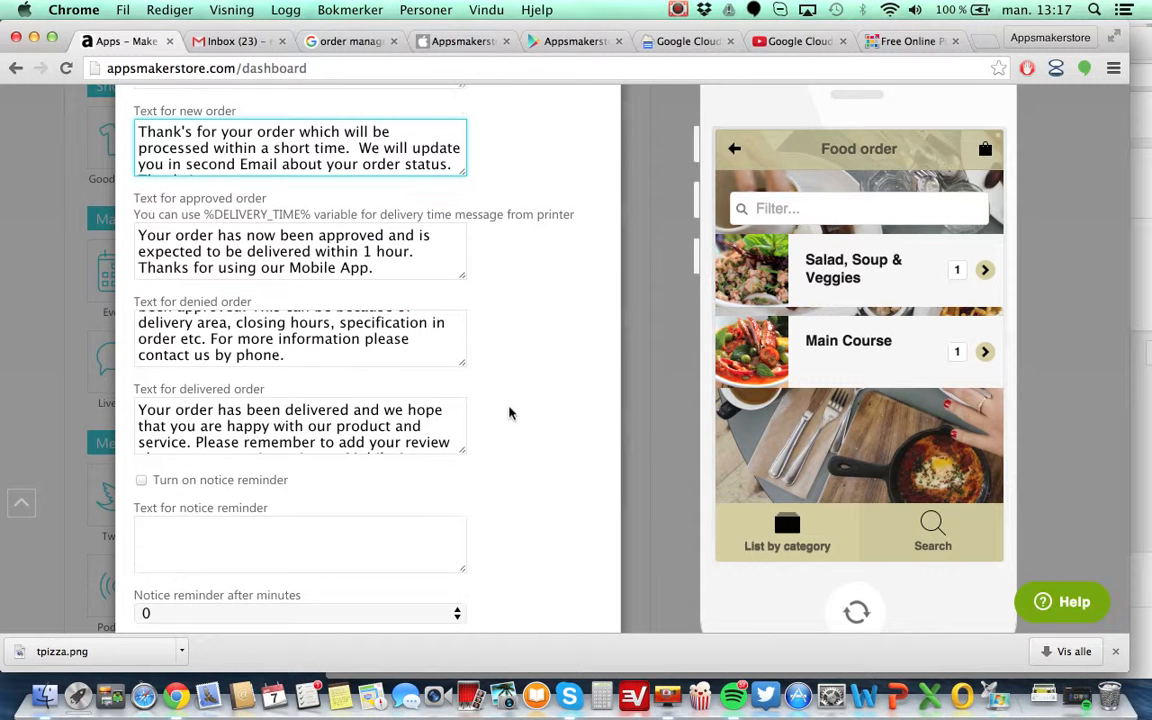
pyautogui.scroll(-2, 509, 411)
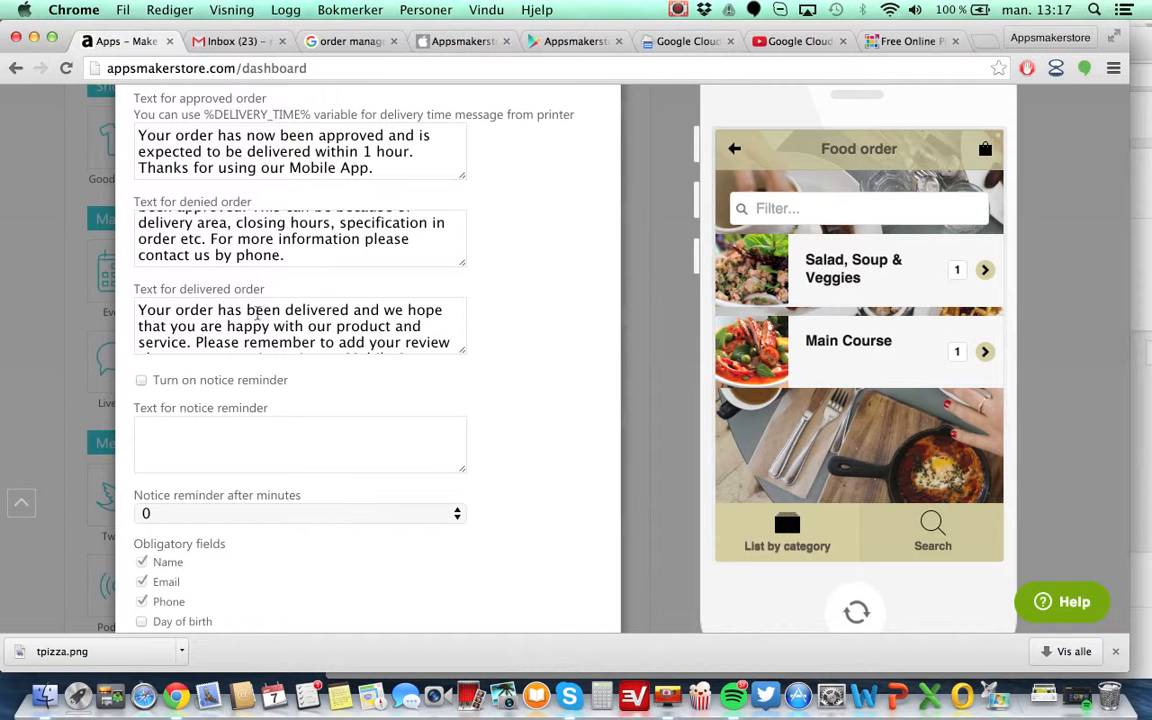
pyautogui.scroll(-1, 266, 312)
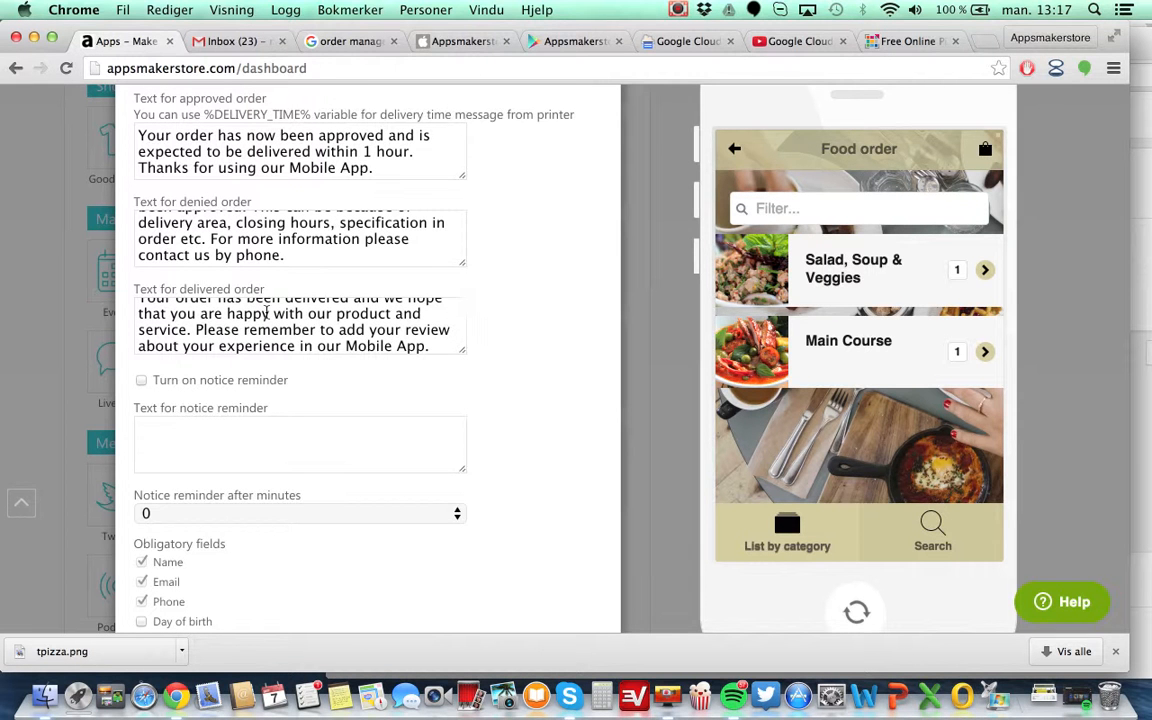
pyautogui.scroll(-5, 266, 312)
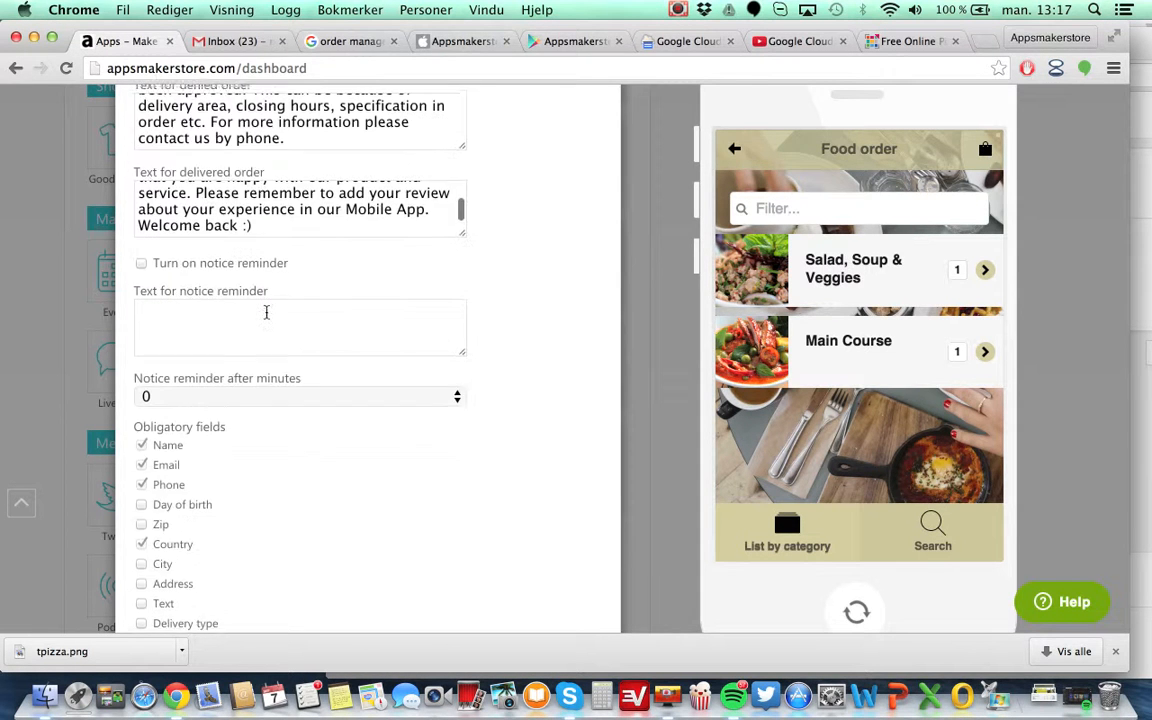
pyautogui.scroll(-3, 528, 479)
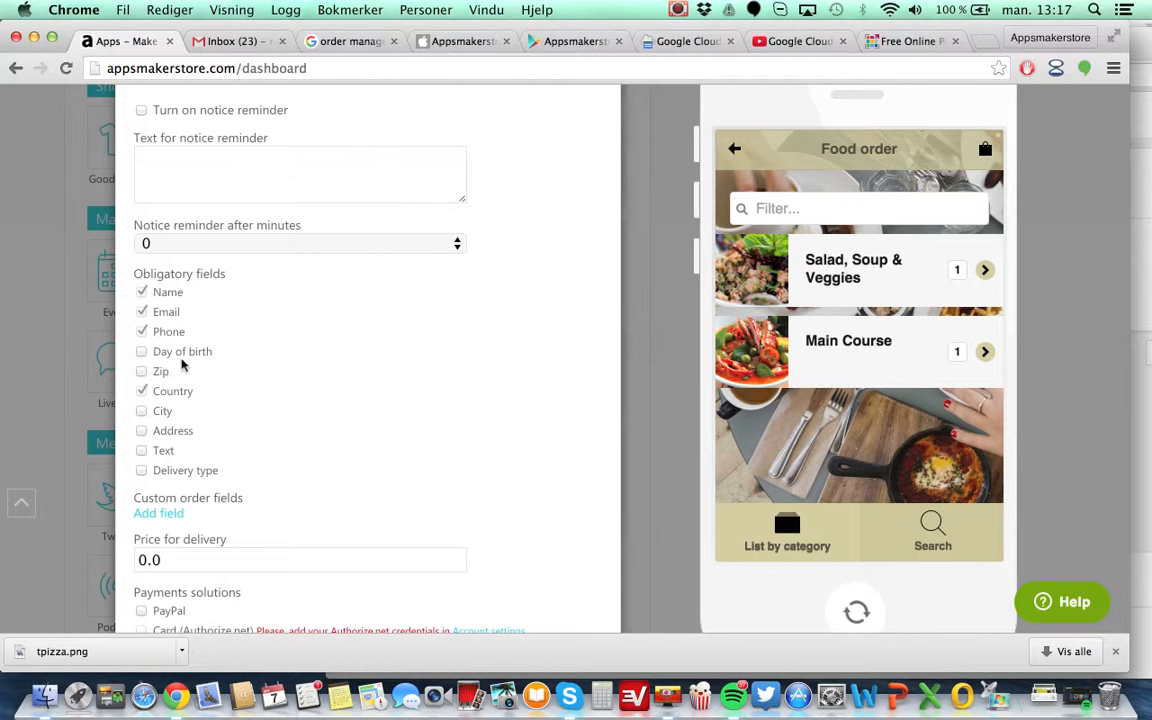
pyautogui.scroll(-1, 182, 366)
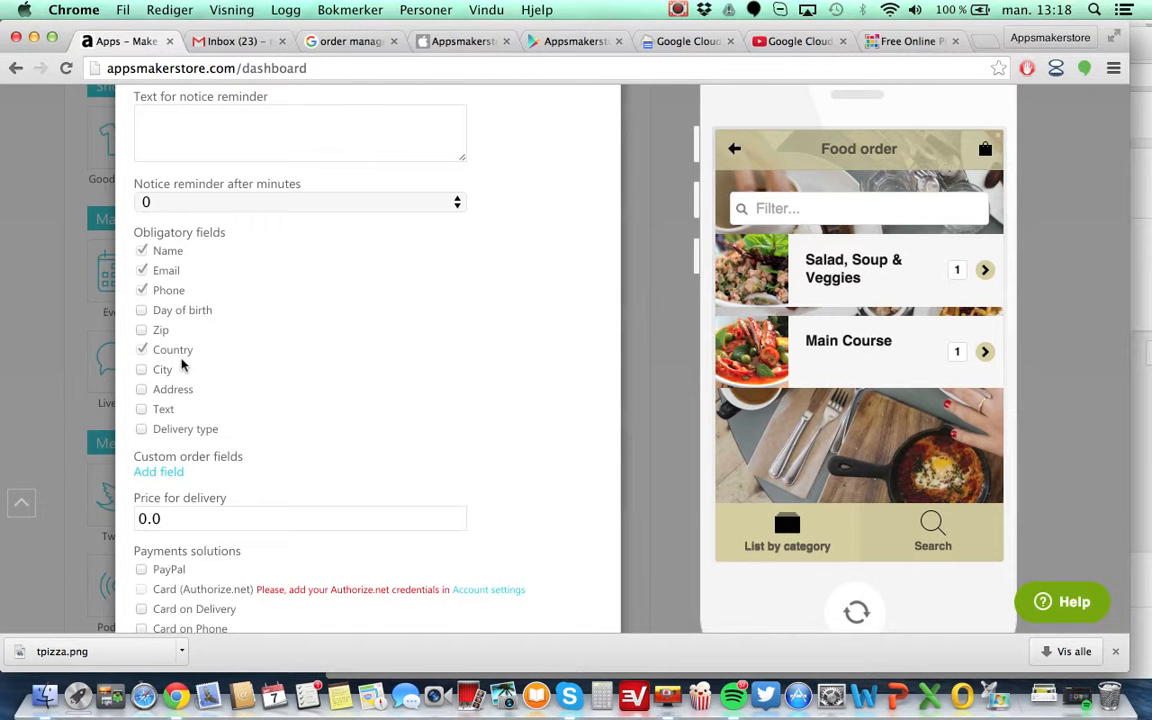
pyautogui.scroll(-5, 183, 366)
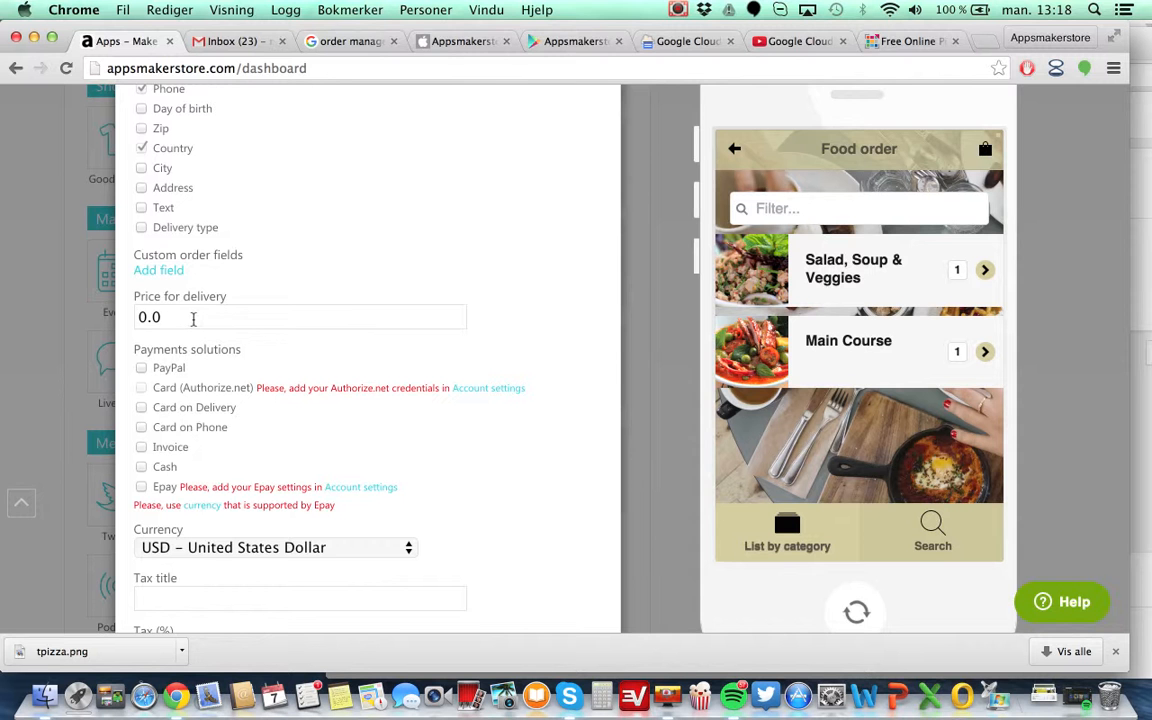
# Review the payment solutions and the currency choices at the bottom of the Food order settings.
pyautogui.scroll(-3, 193, 318)
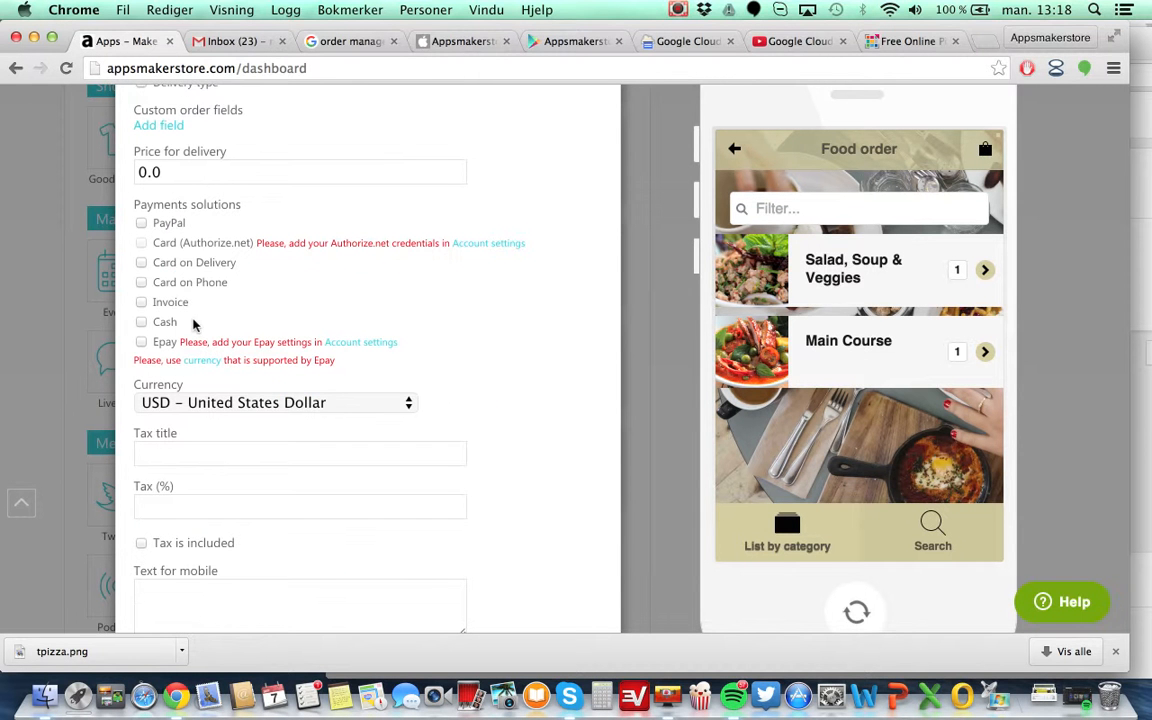
pyautogui.scroll(7, 239, 200)
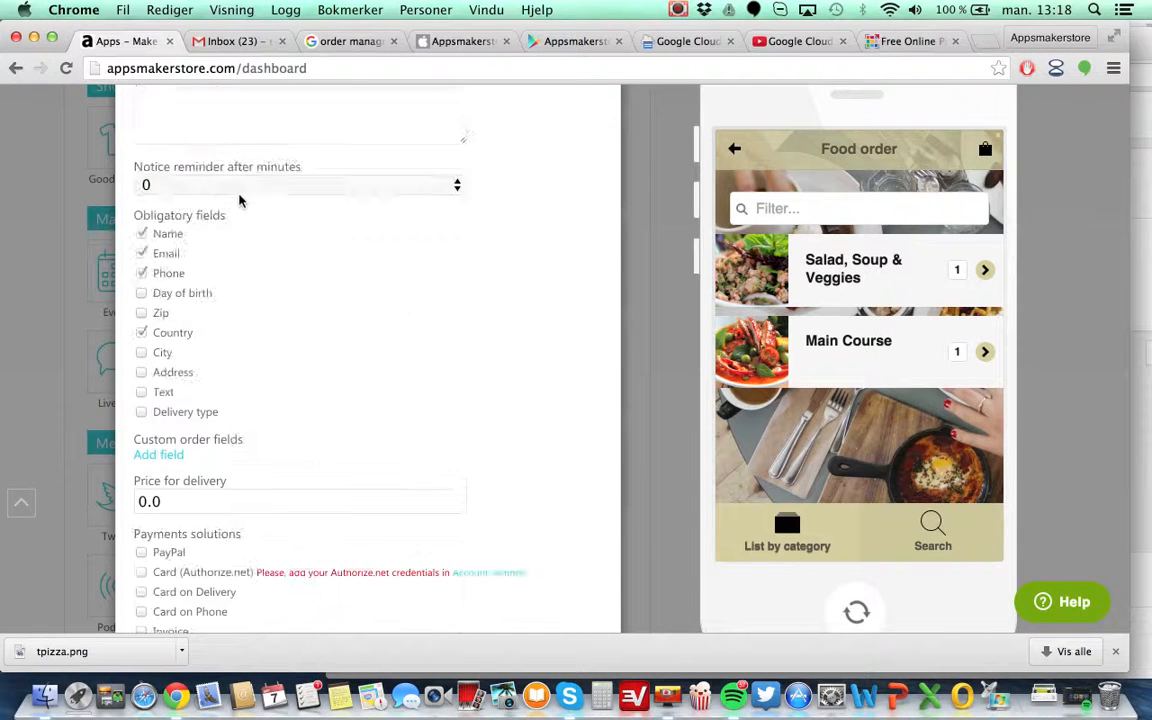
pyautogui.scroll(-7, 239, 200)
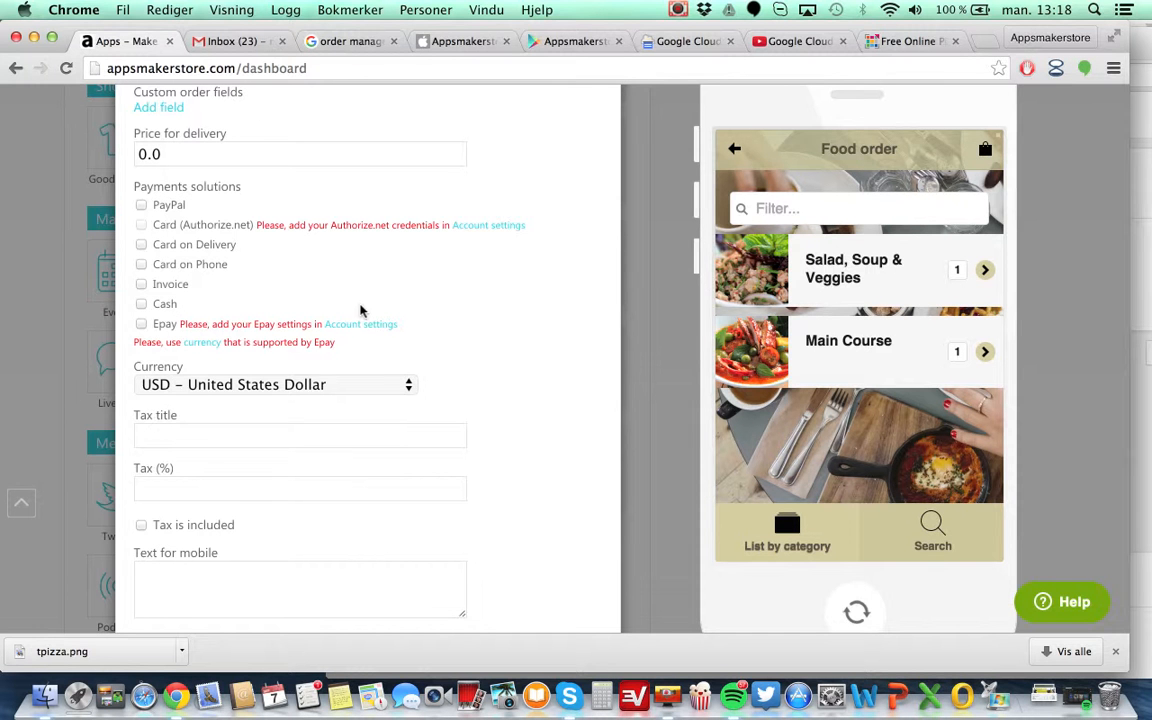
pyautogui.scroll(-3, 530, 332)
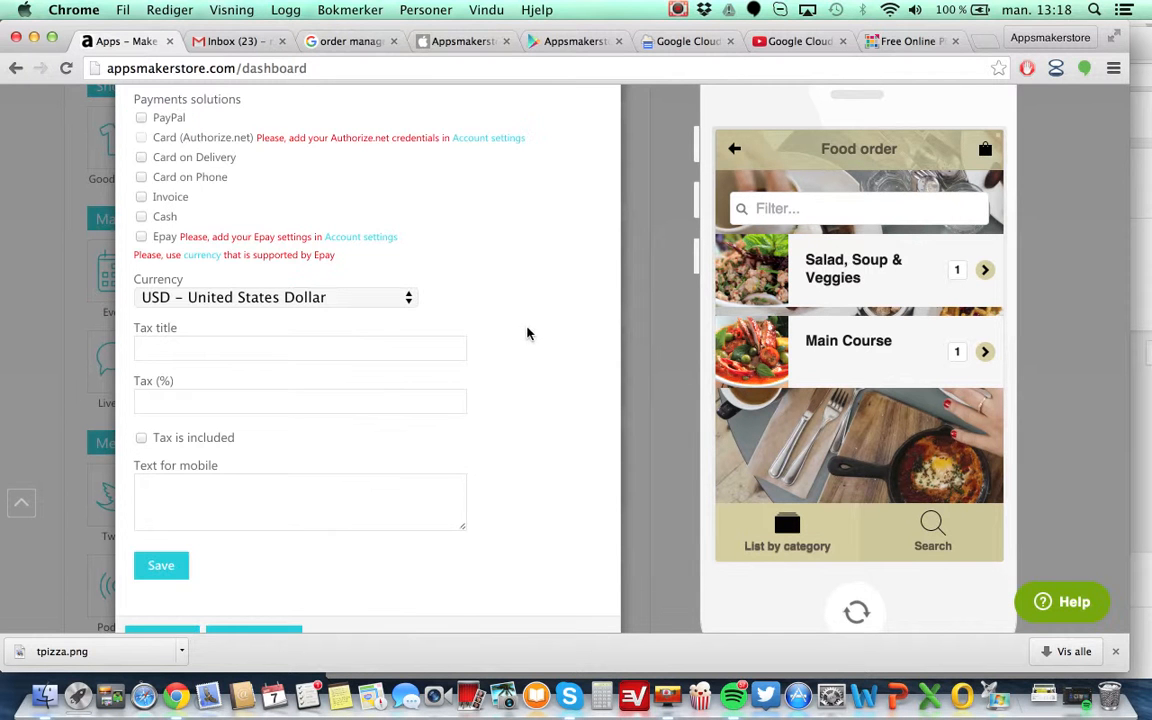
pyautogui.scroll(-2, 555, 315)
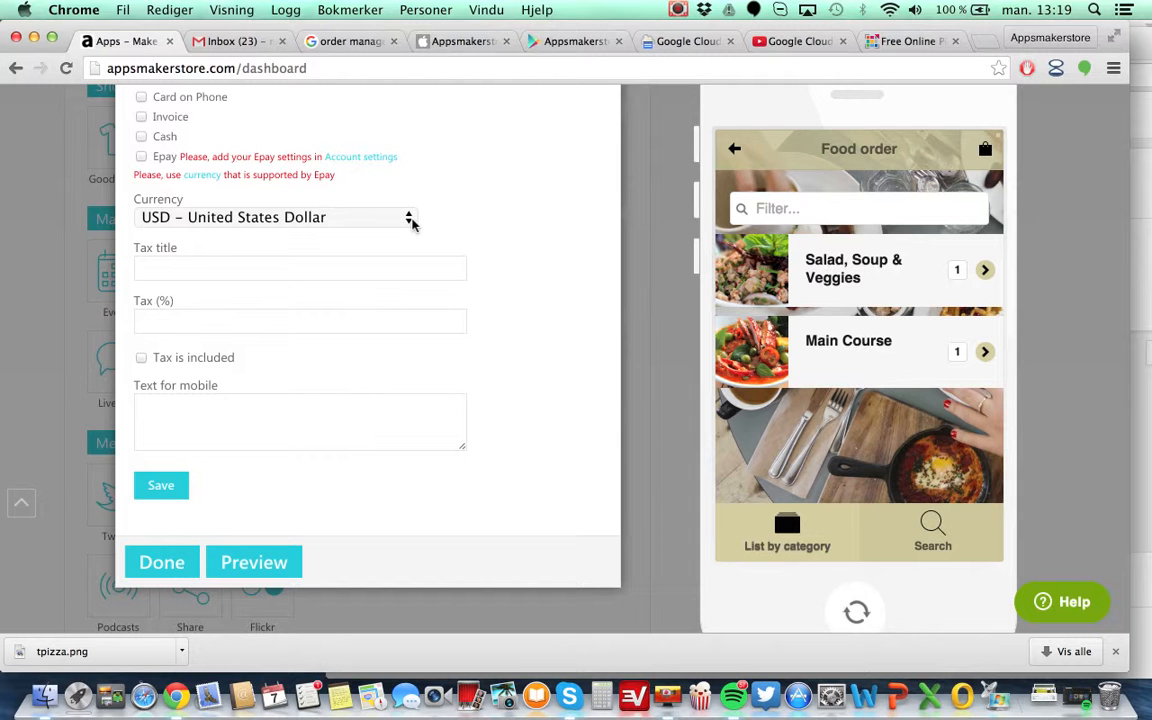
pyautogui.click(410, 222)
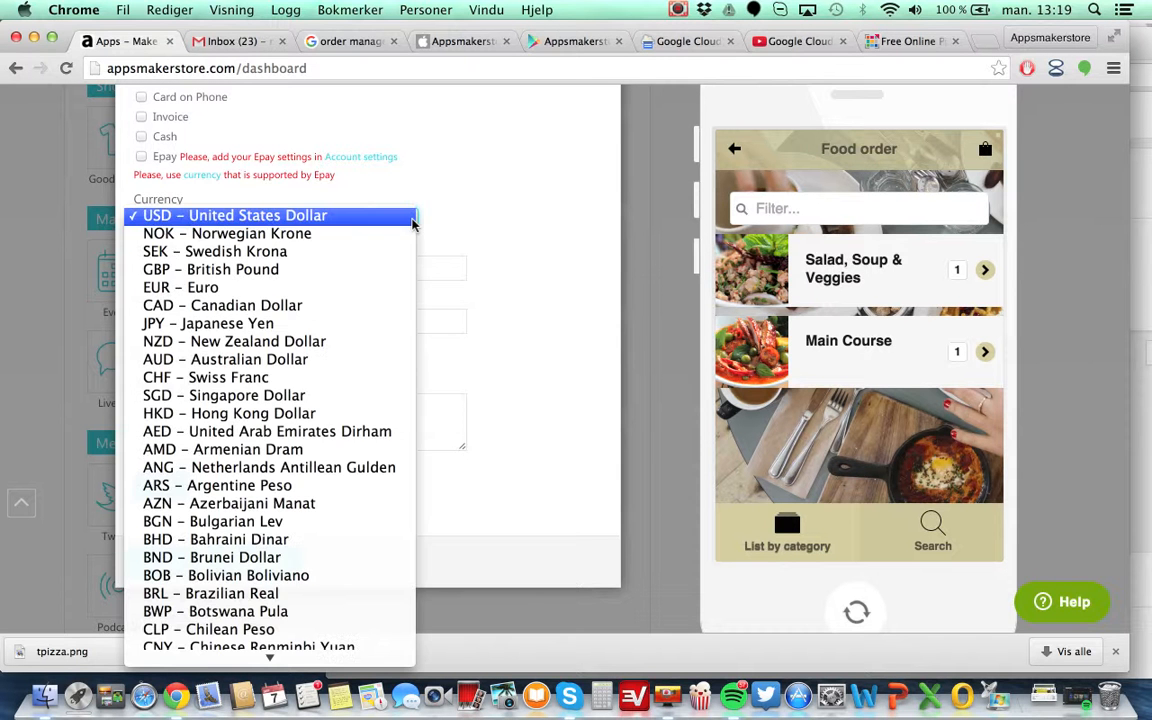
pyautogui.scroll(-5, 365, 470)
pyautogui.scroll(4, 365, 476)
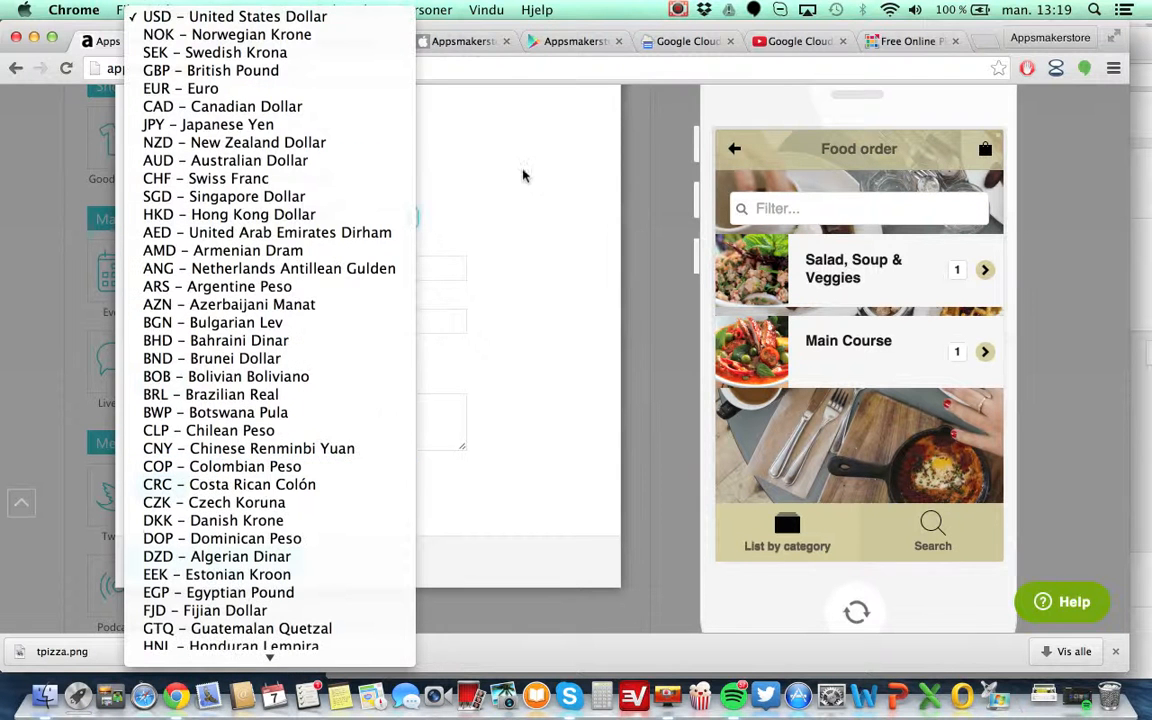
pyautogui.click(501, 193)
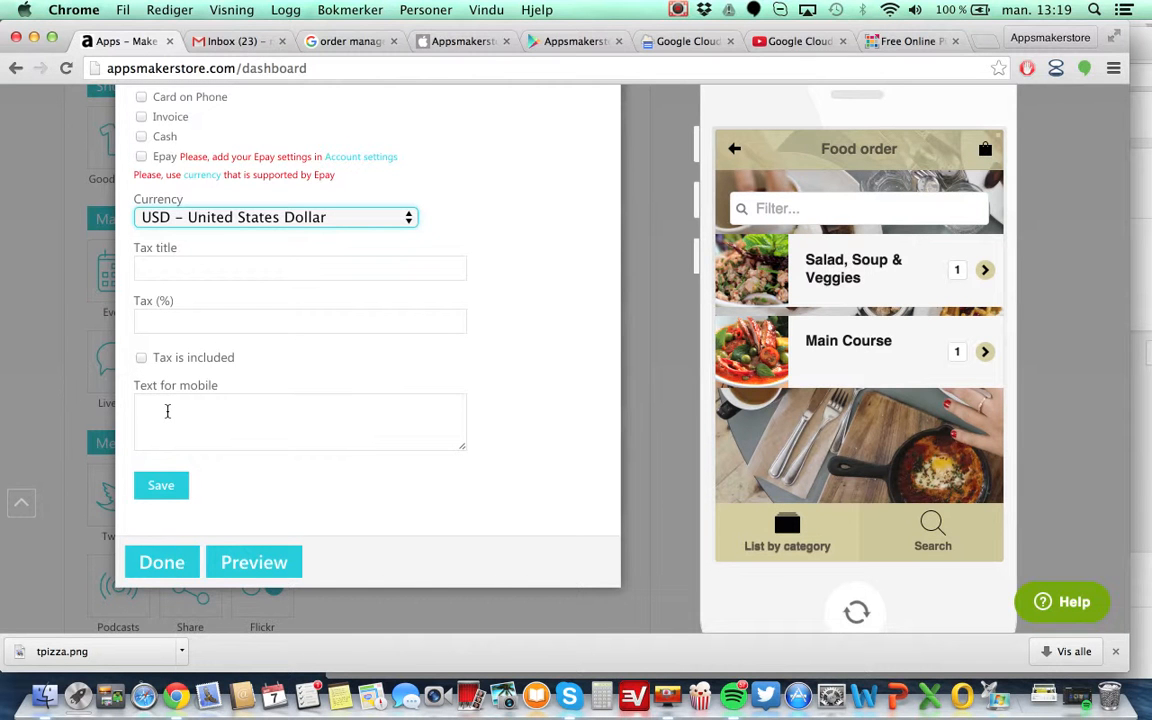
# Try to save the Food order settings without a payment solution selected.
pyautogui.scroll(1, 281, 399)
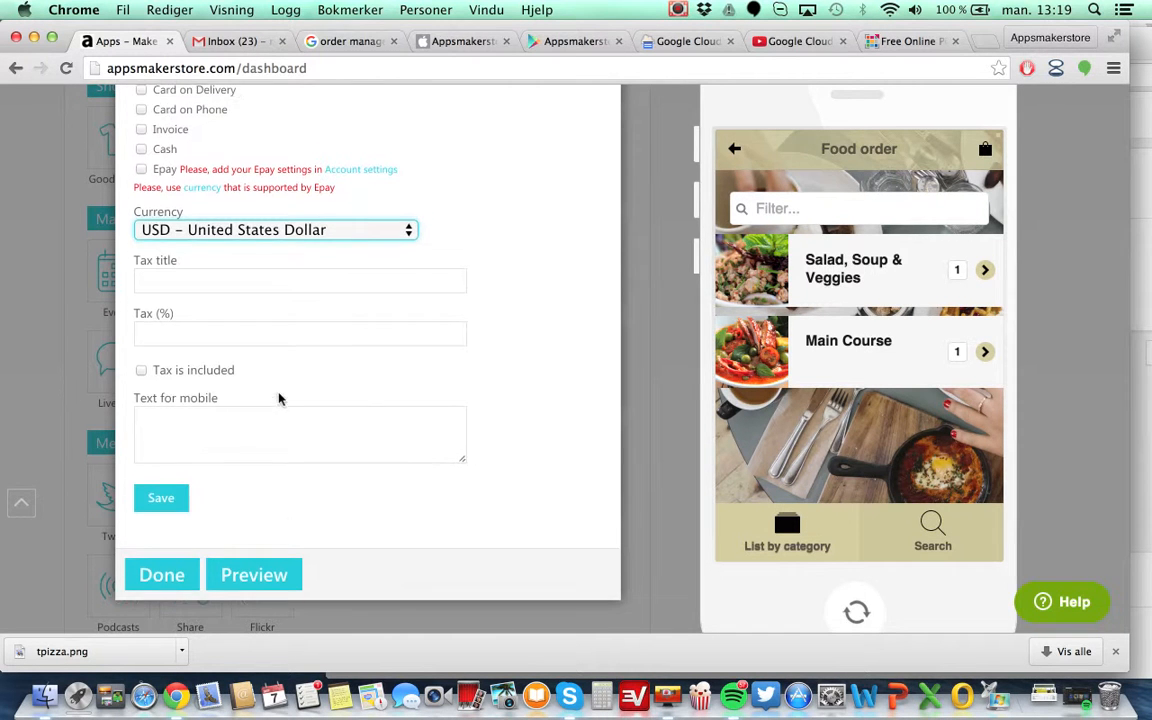
pyautogui.click(170, 497)
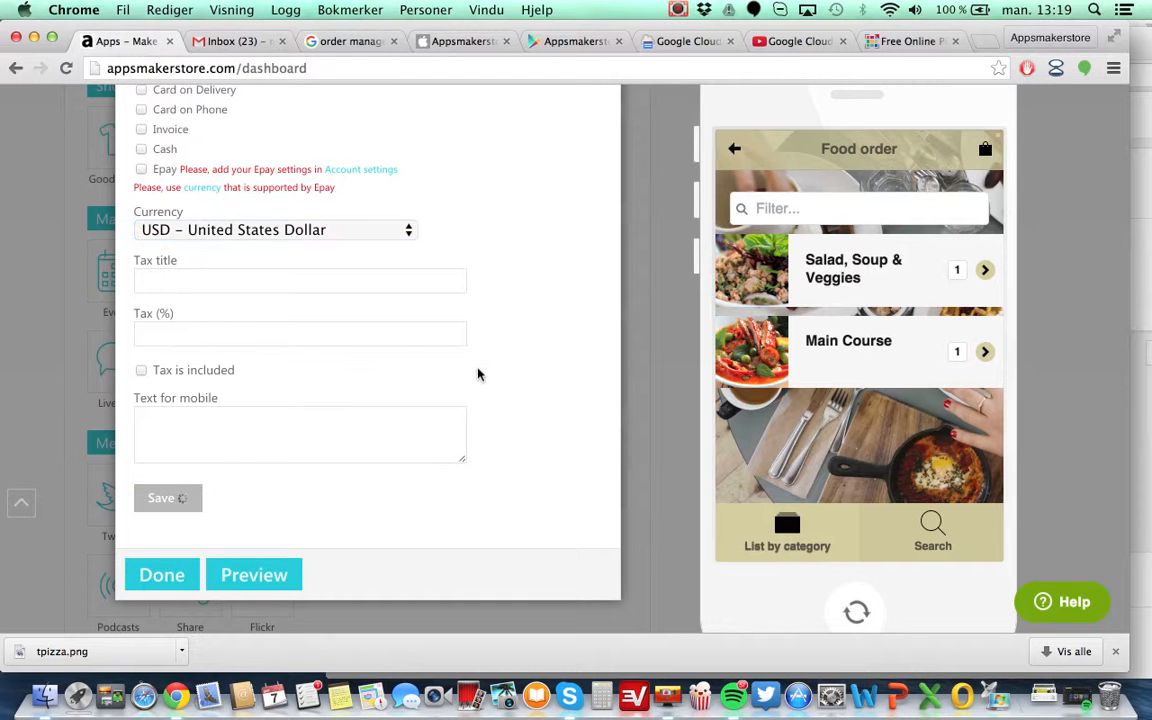
pyautogui.scroll(2, 478, 374)
pyautogui.scroll(-2, 478, 374)
pyautogui.scroll(5, 478, 374)
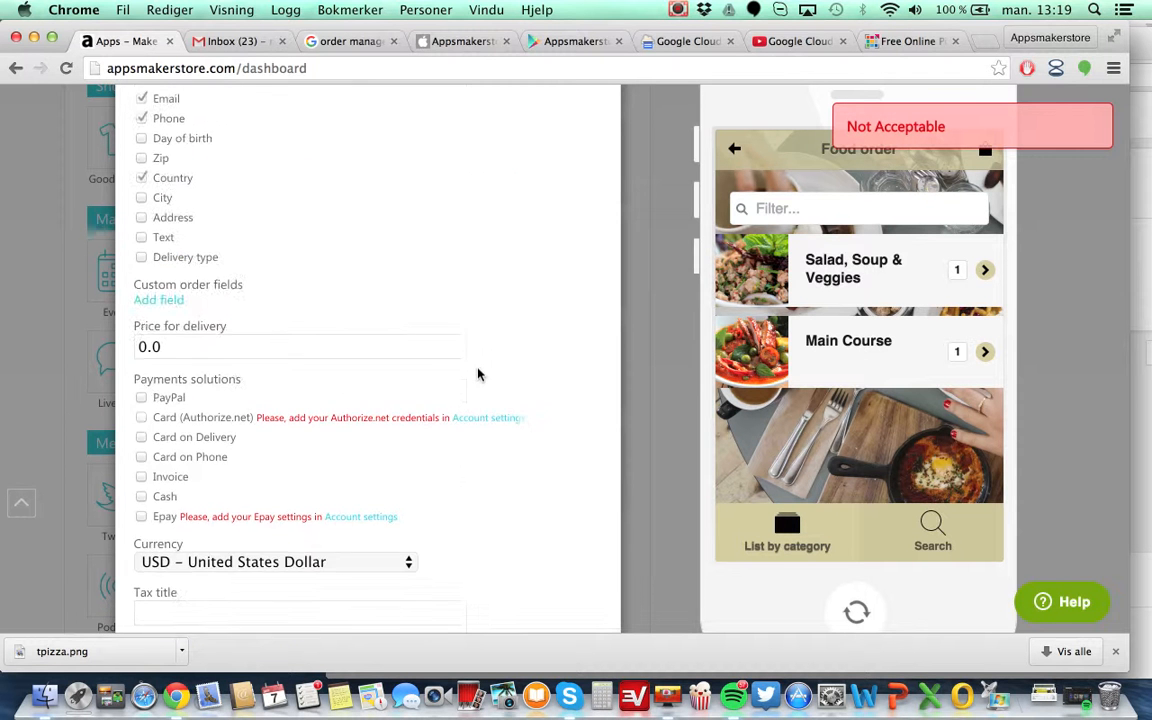
pyautogui.scroll(10, 478, 374)
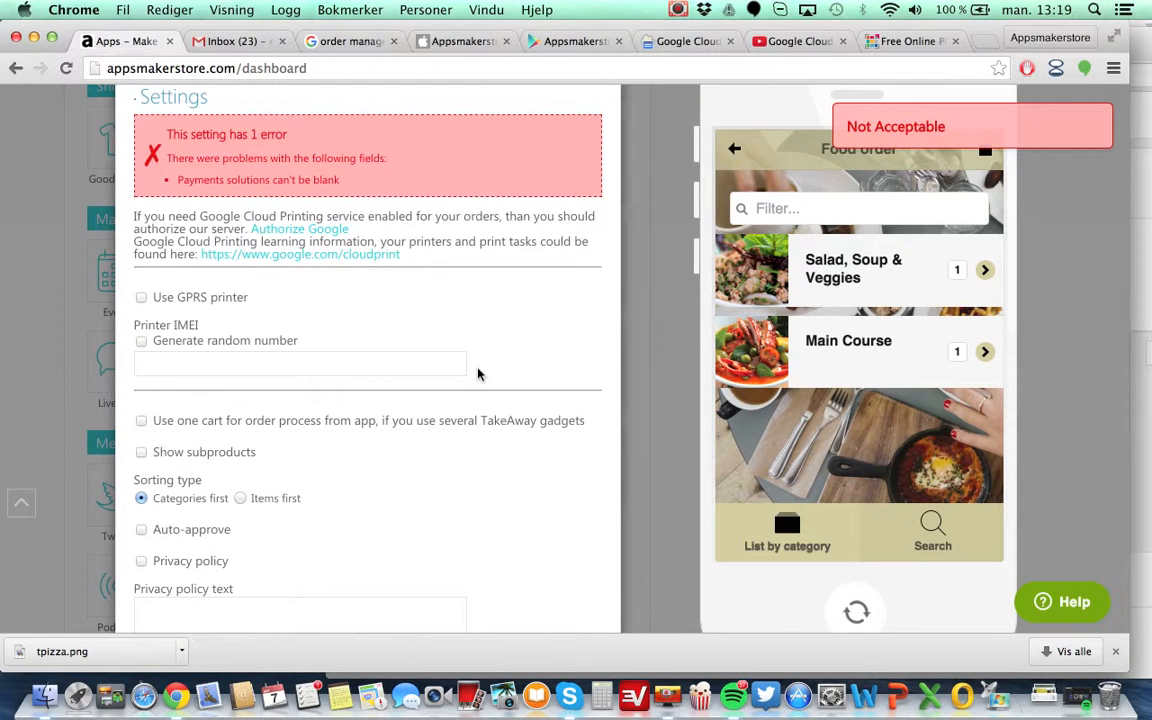
pyautogui.scroll(-10, 478, 374)
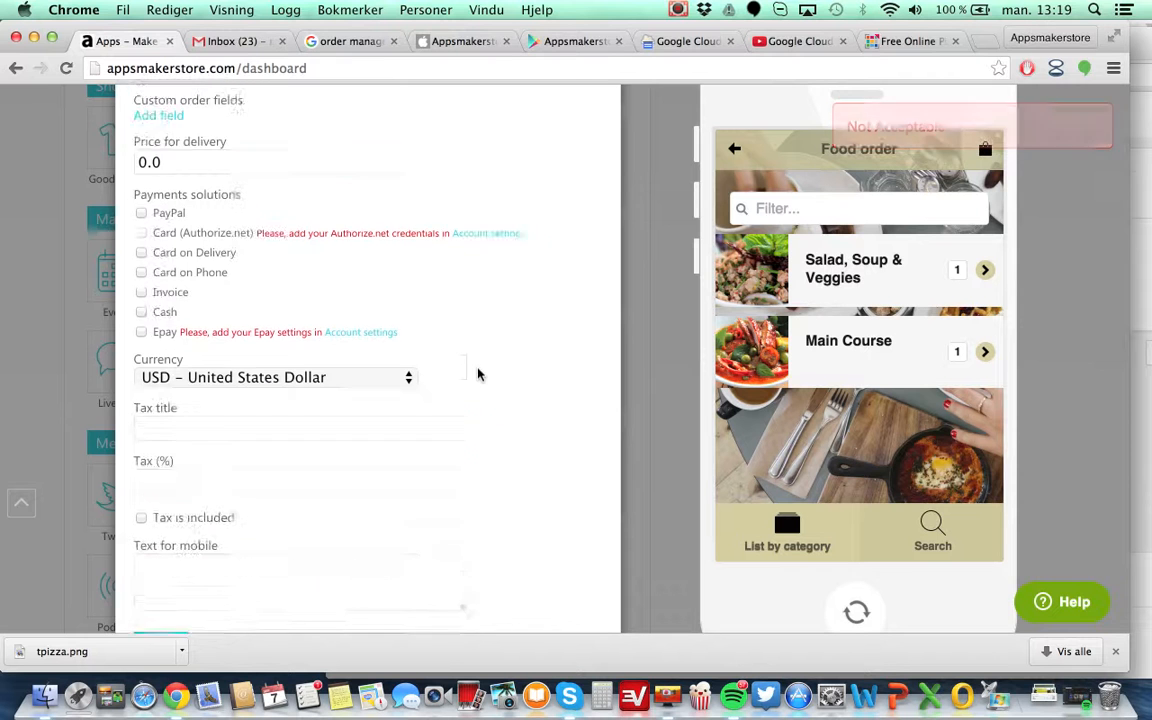
# Enable Cash as a payment solution and save the Food order settings.
pyautogui.click(141, 330)
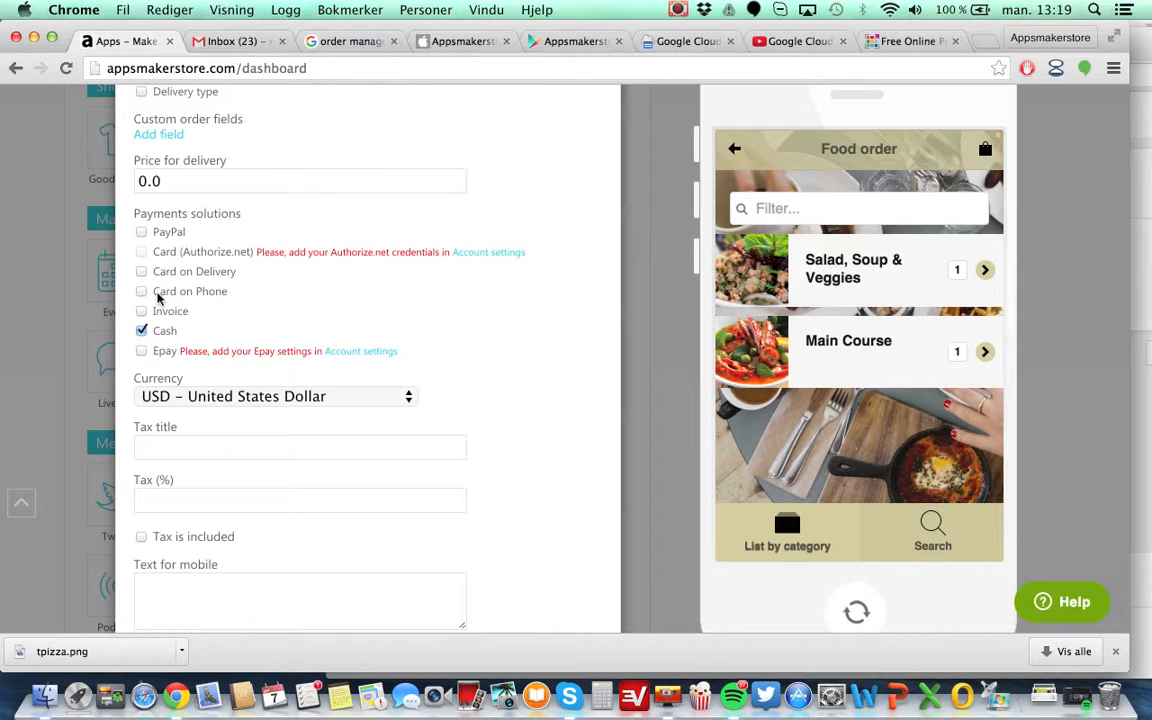
pyautogui.scroll(-4, 562, 485)
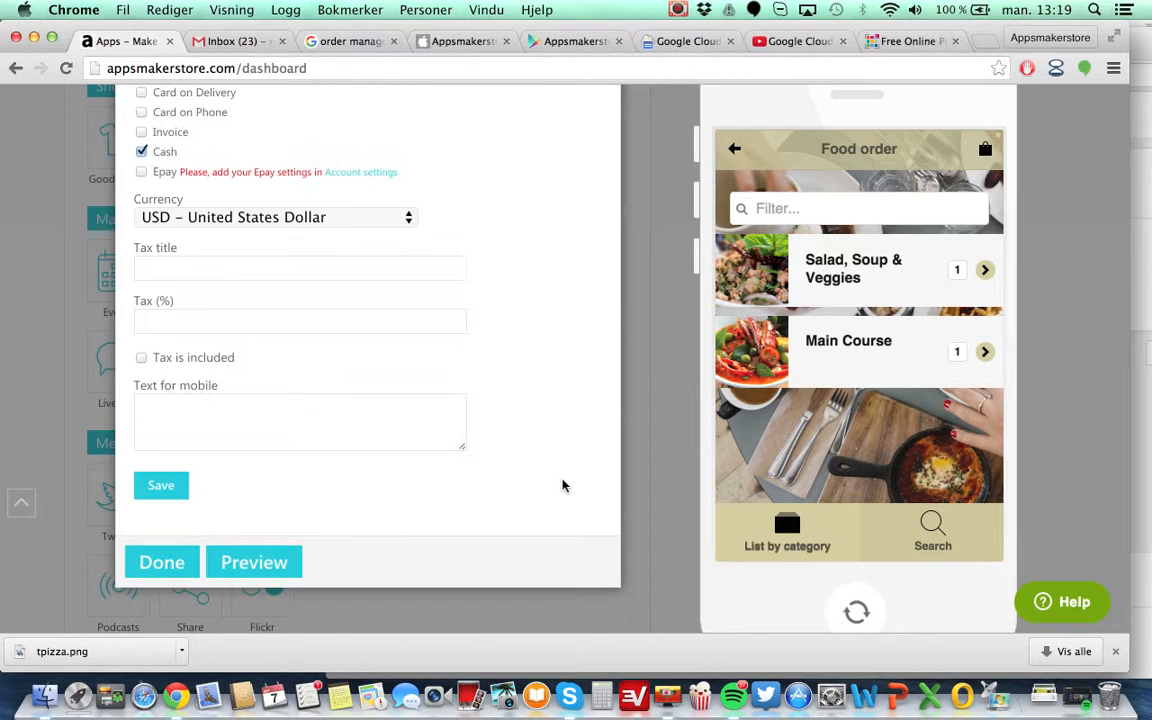
pyautogui.click(160, 485)
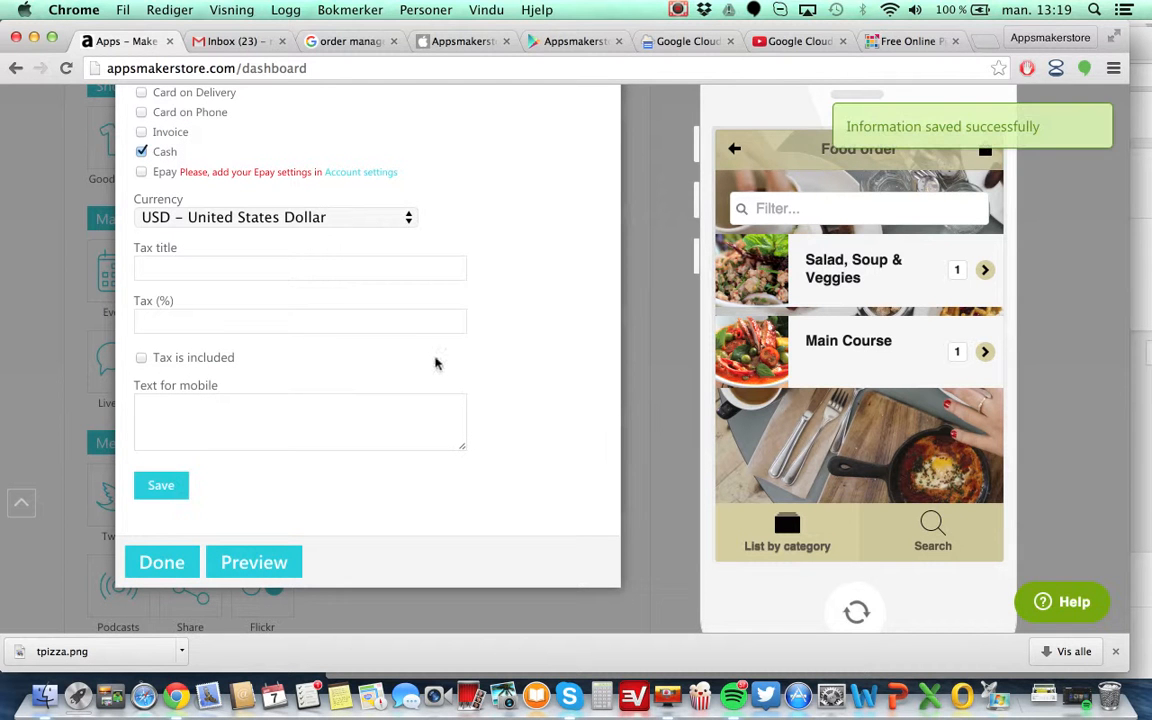
# Close the Food order settings and submit the app's changes for publishing.
pyautogui.click(166, 563)
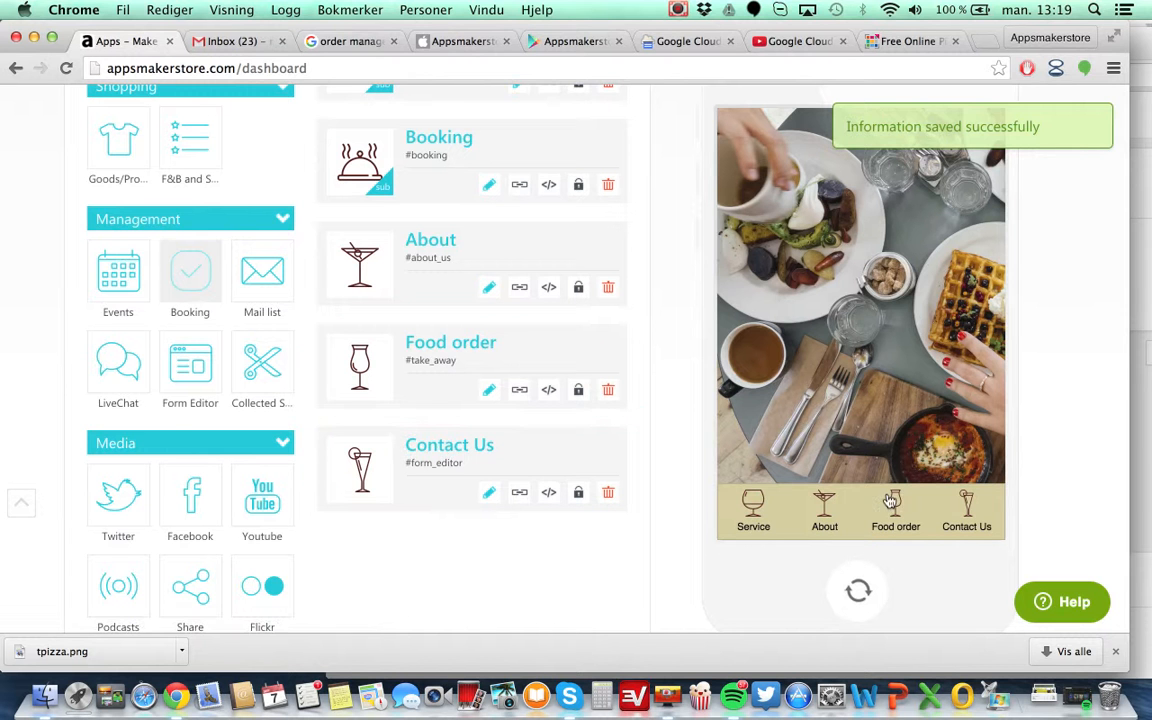
pyautogui.scroll(10, 642, 375)
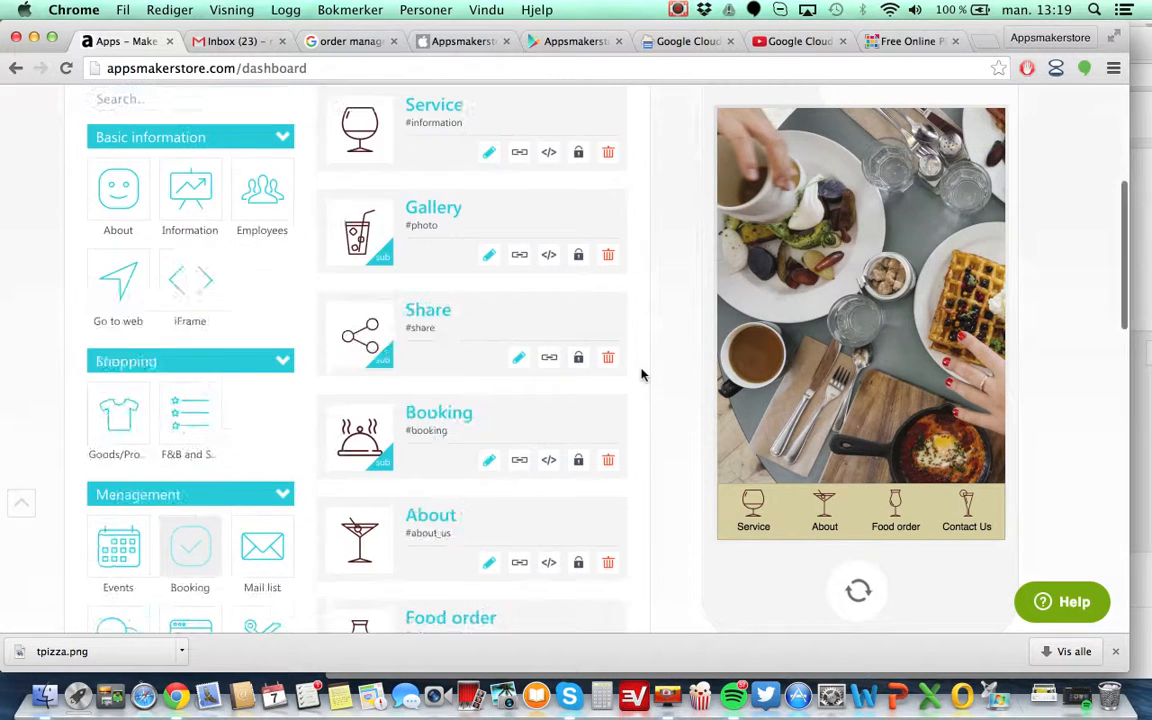
pyautogui.click(914, 312)
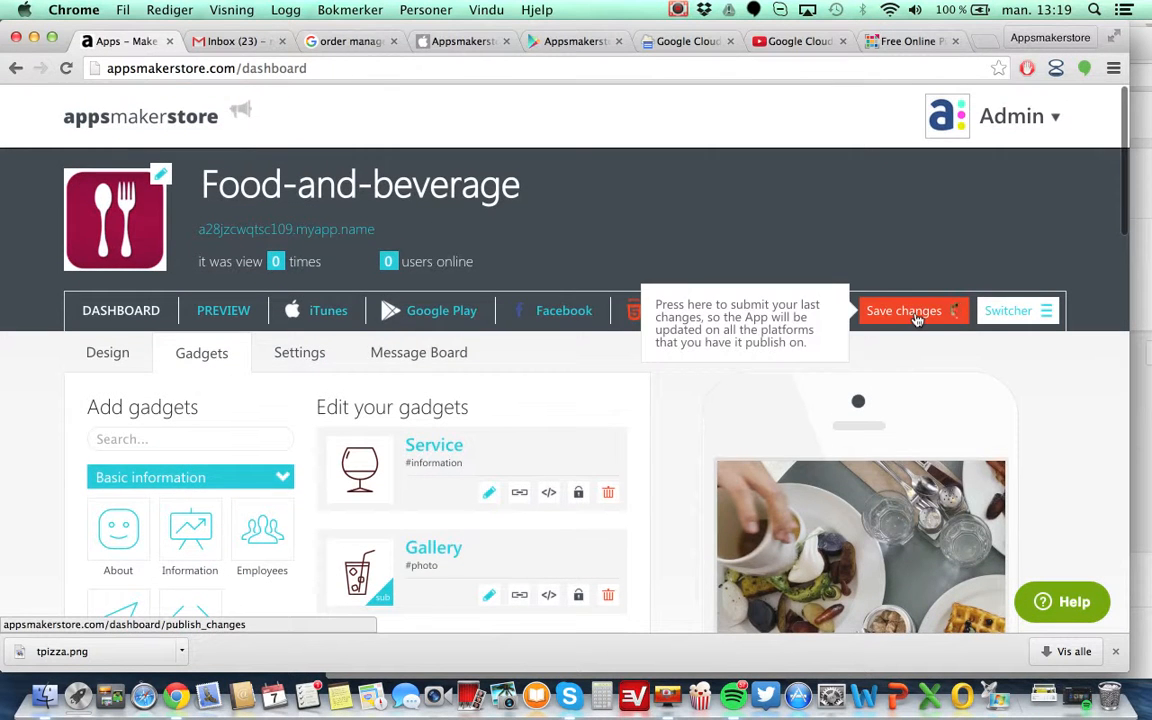
# Preview the app's Service, Gallery, Share, Booking and Contact Us screens in the phone emulator.
pyautogui.scroll(-4, 642, 460)
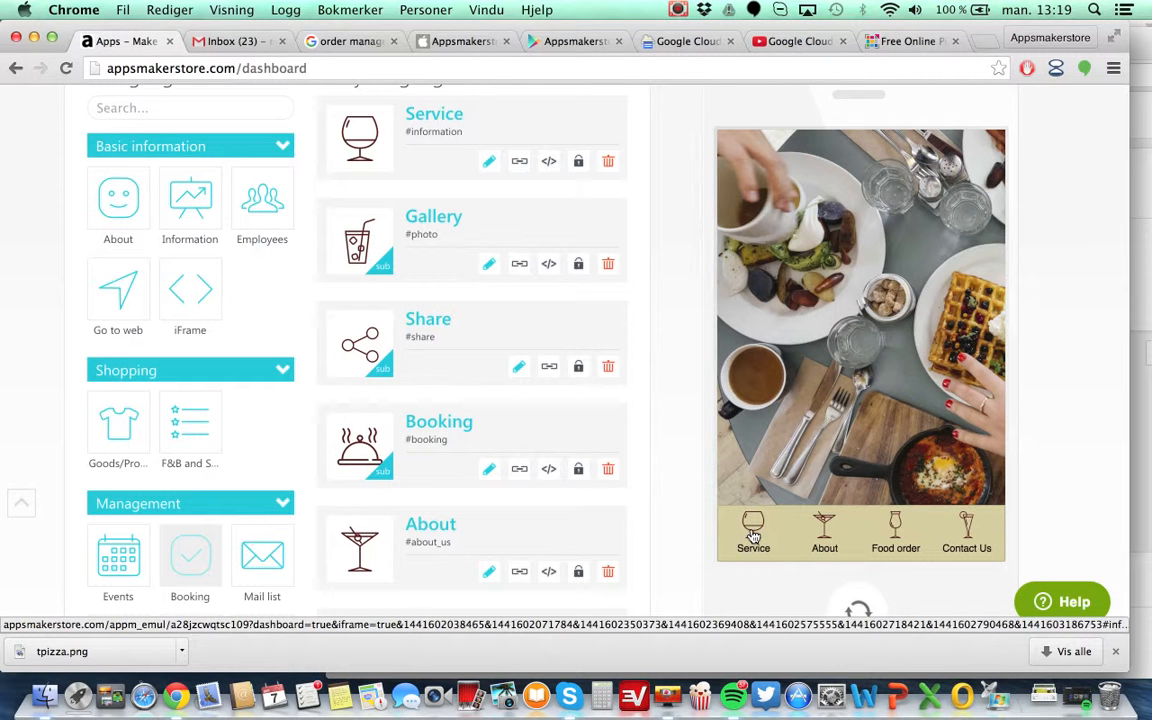
pyautogui.click(753, 537)
pyautogui.click(761, 195)
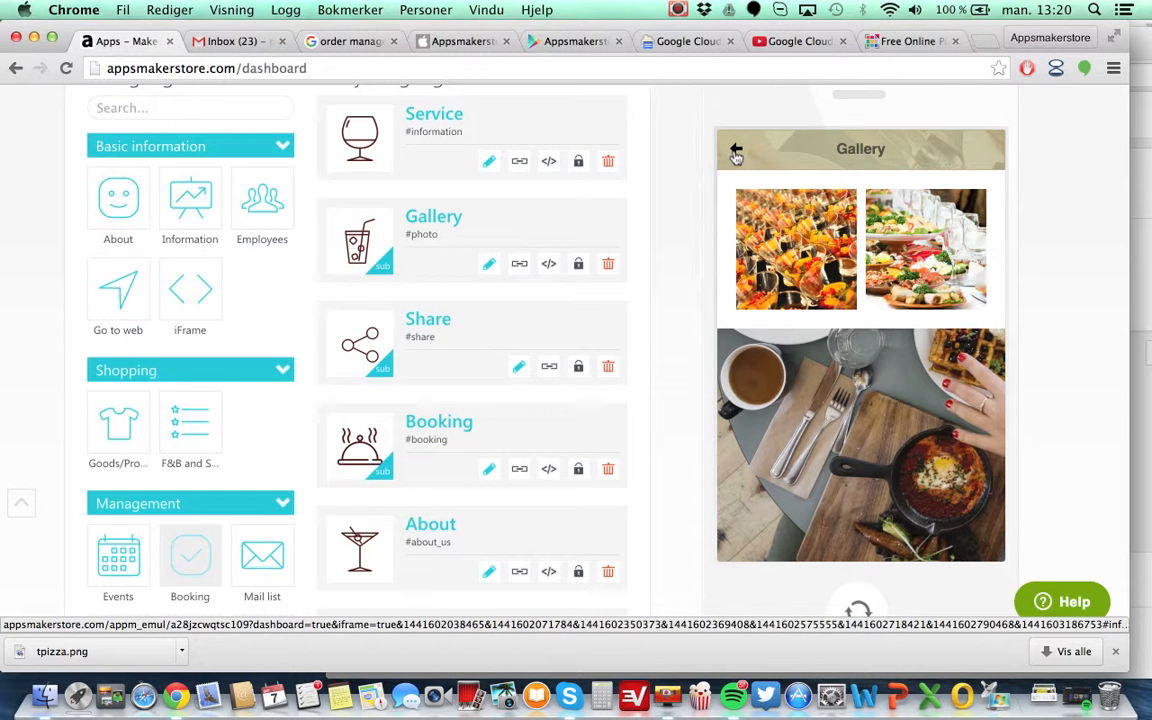
pyautogui.click(736, 153)
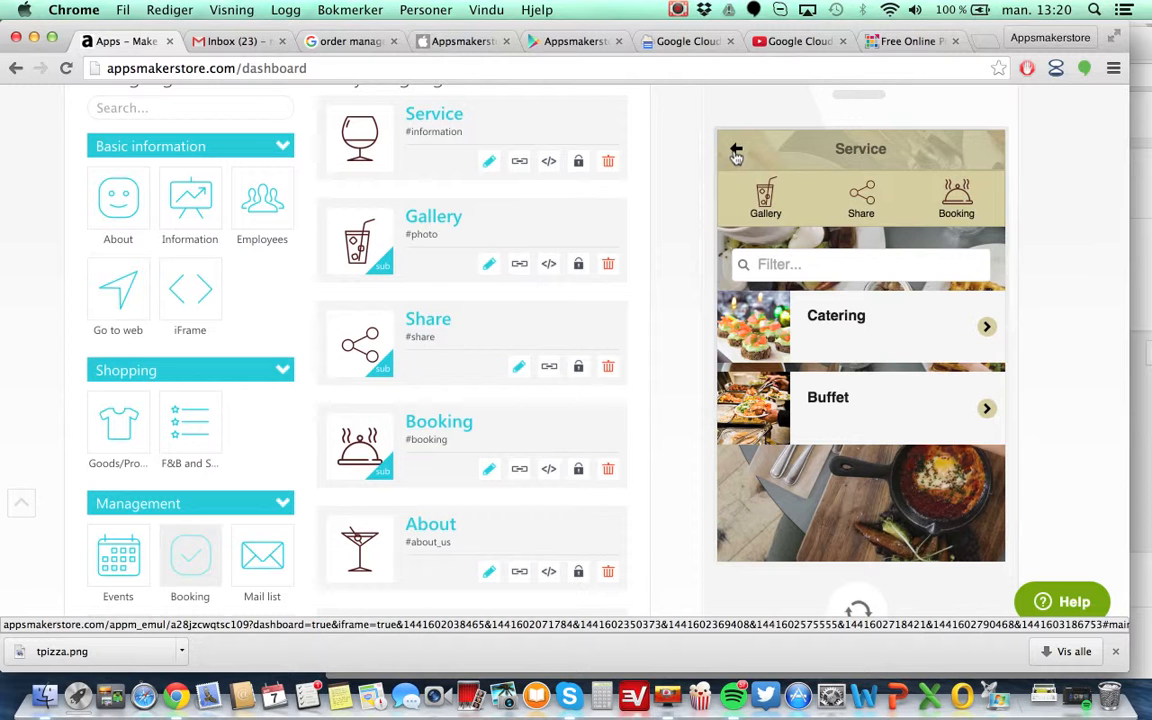
pyautogui.click(861, 195)
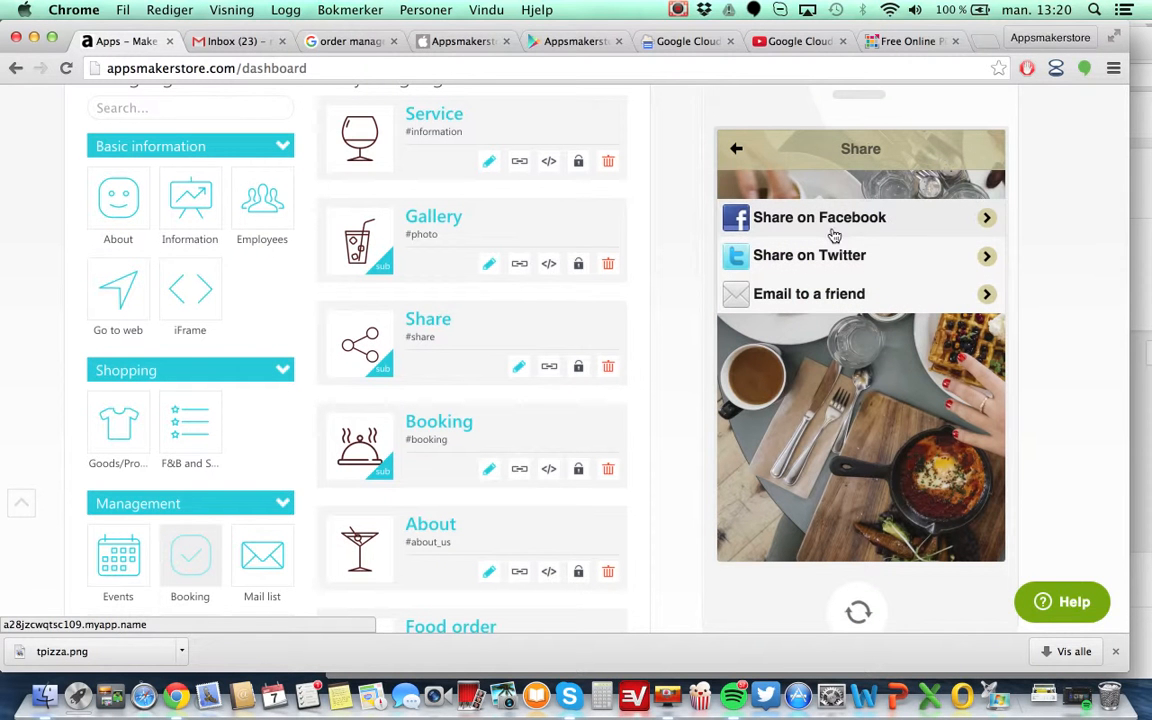
pyautogui.click(735, 150)
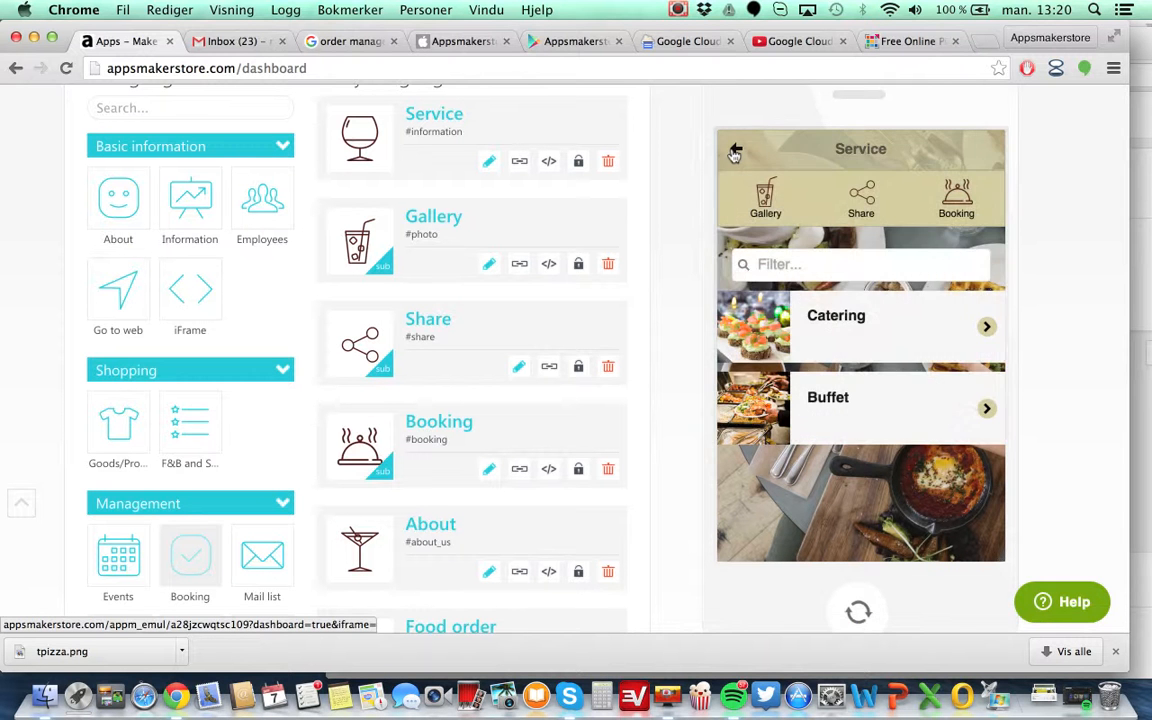
pyautogui.click(952, 210)
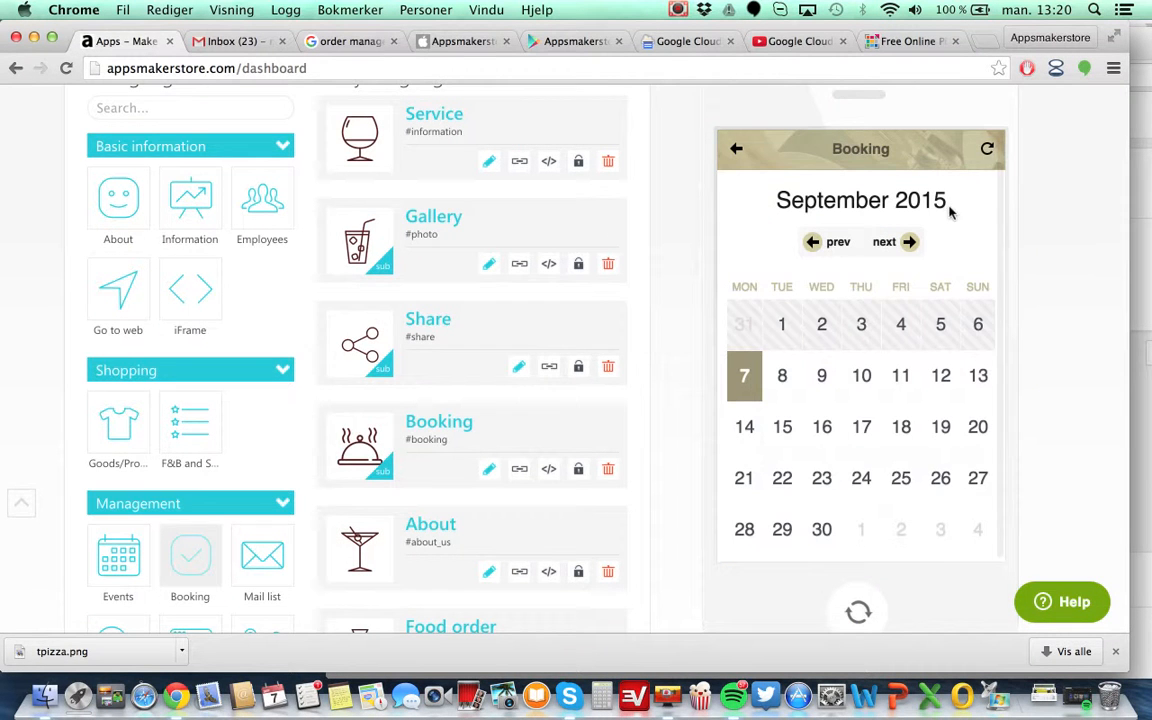
pyautogui.click(737, 151)
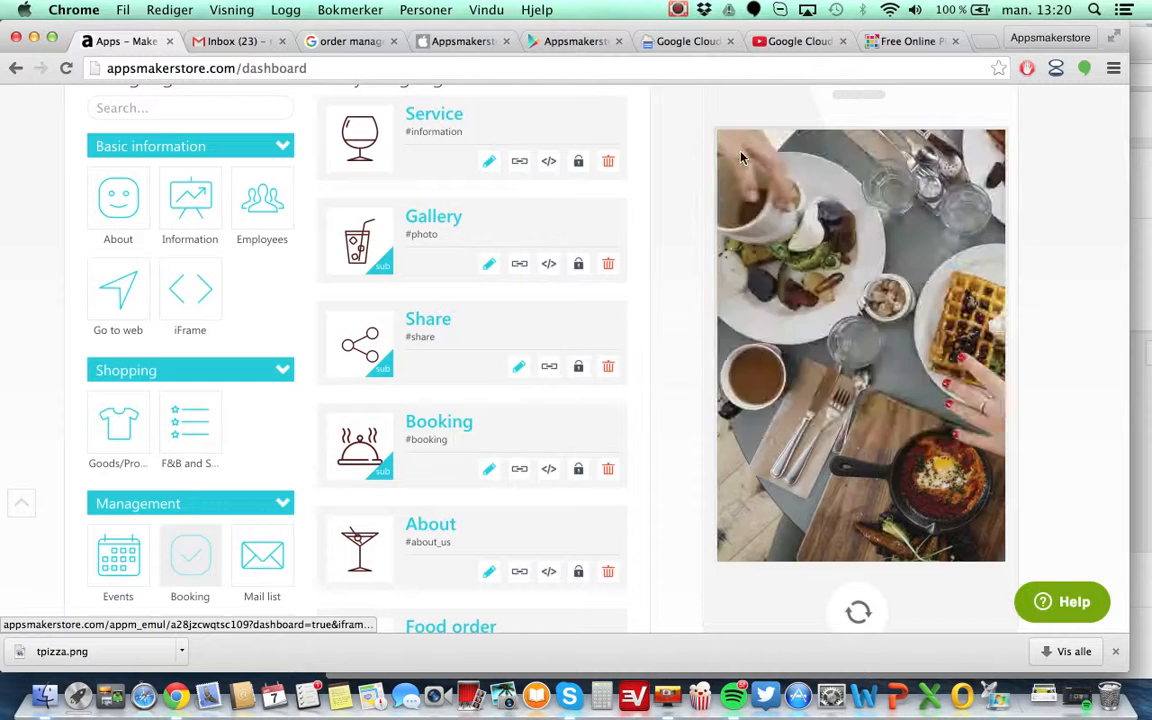
pyautogui.click(737, 152)
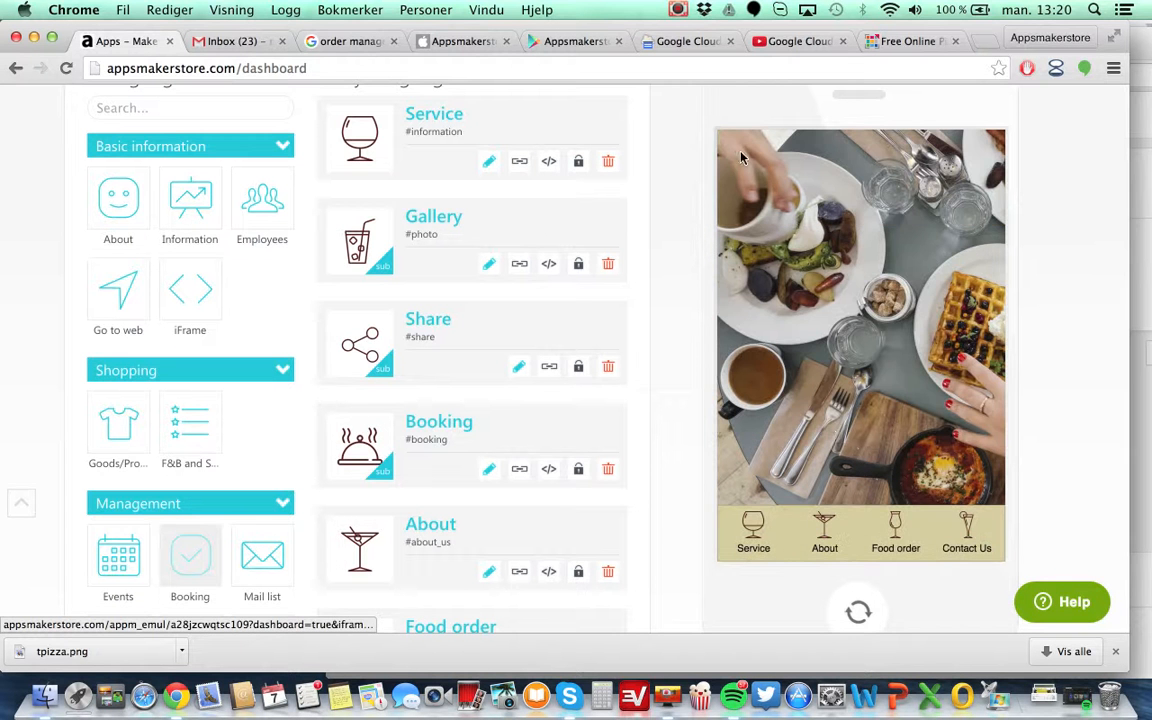
pyautogui.click(963, 528)
pyautogui.scroll(-5, 880, 376)
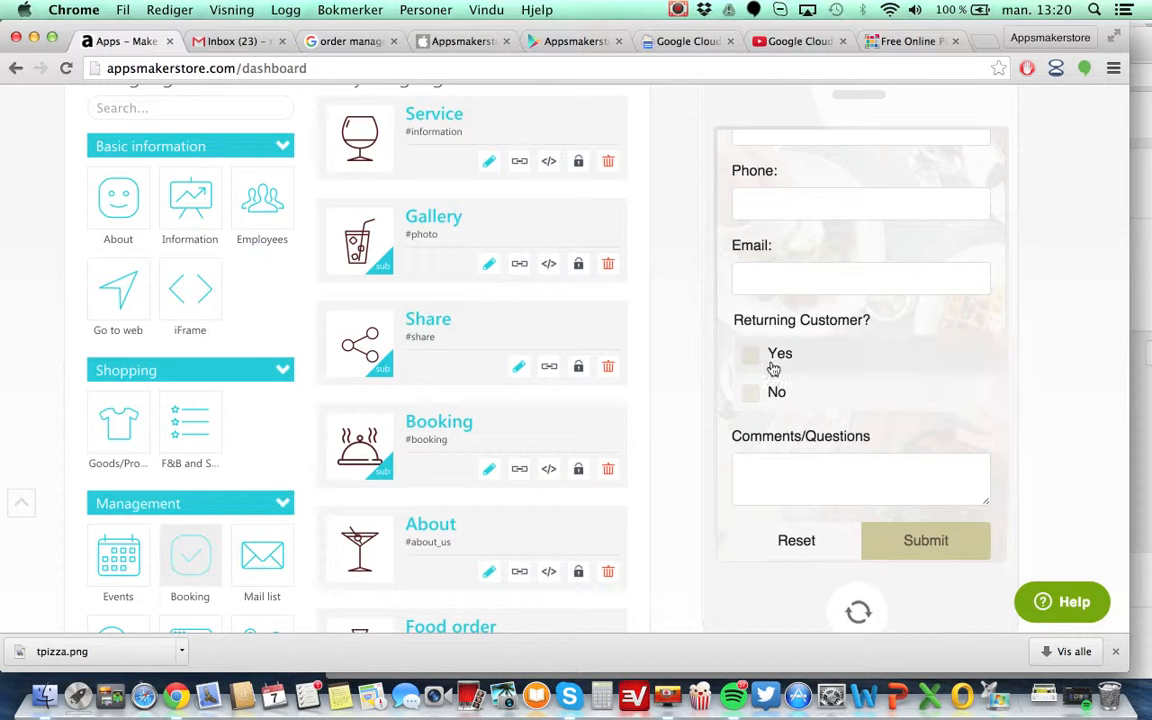
pyautogui.scroll(-5, 841, 424)
pyautogui.scroll(3, 840, 427)
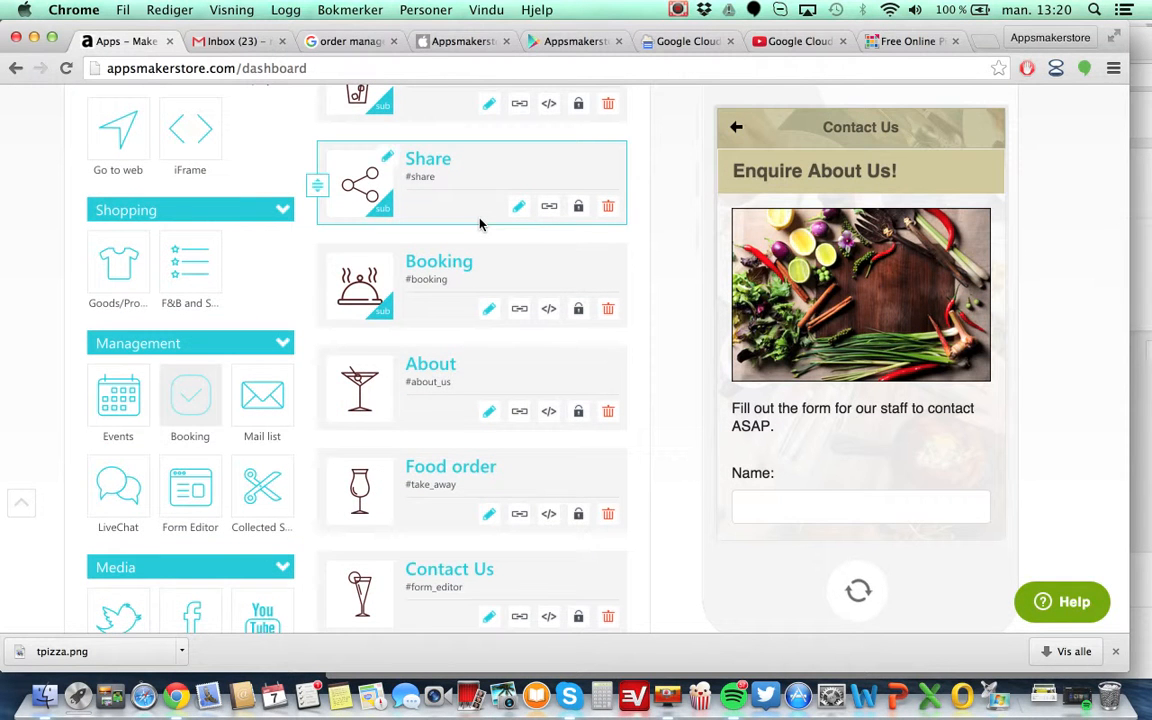
# Open the Gallery gadget's photo list for editing and close it again.
pyautogui.scroll(3, 480, 224)
pyautogui.scroll(2, 480, 224)
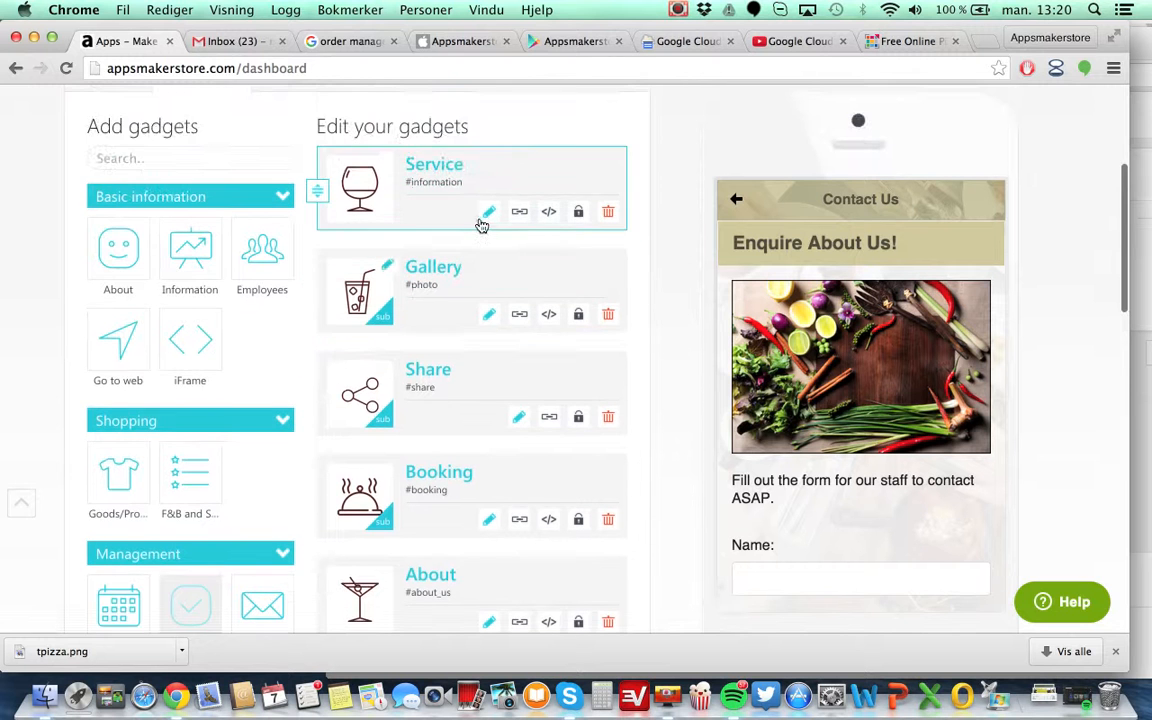
pyautogui.scroll(-3, 480, 224)
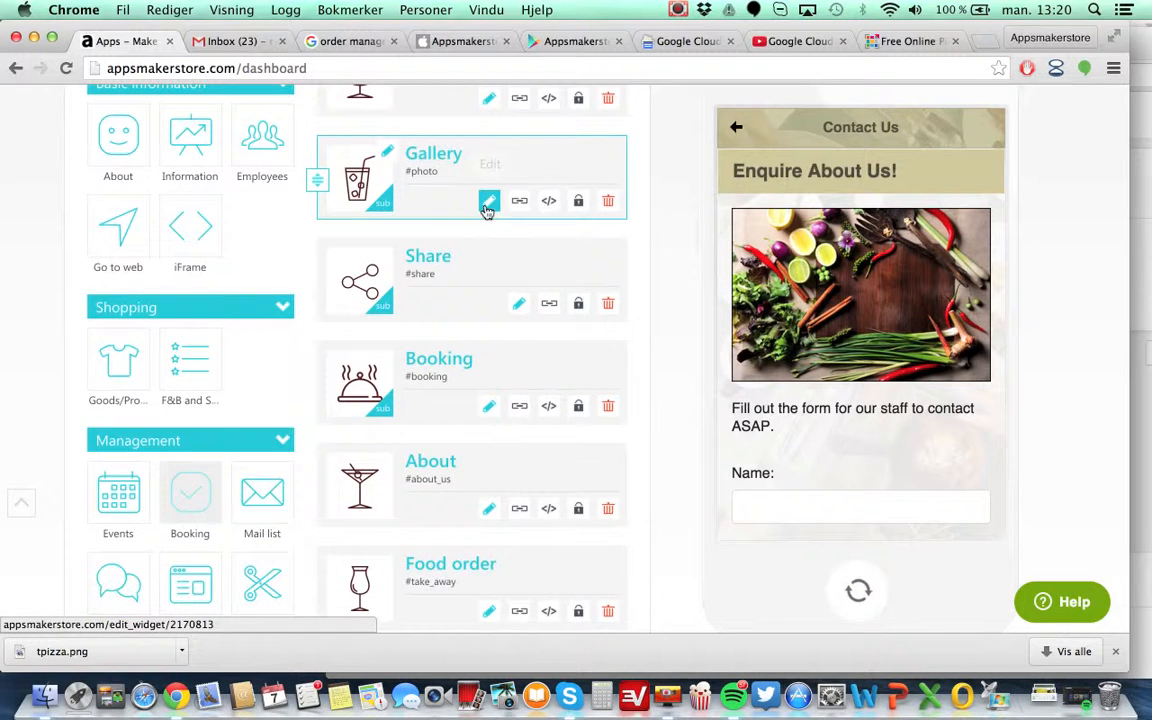
pyautogui.click(489, 203)
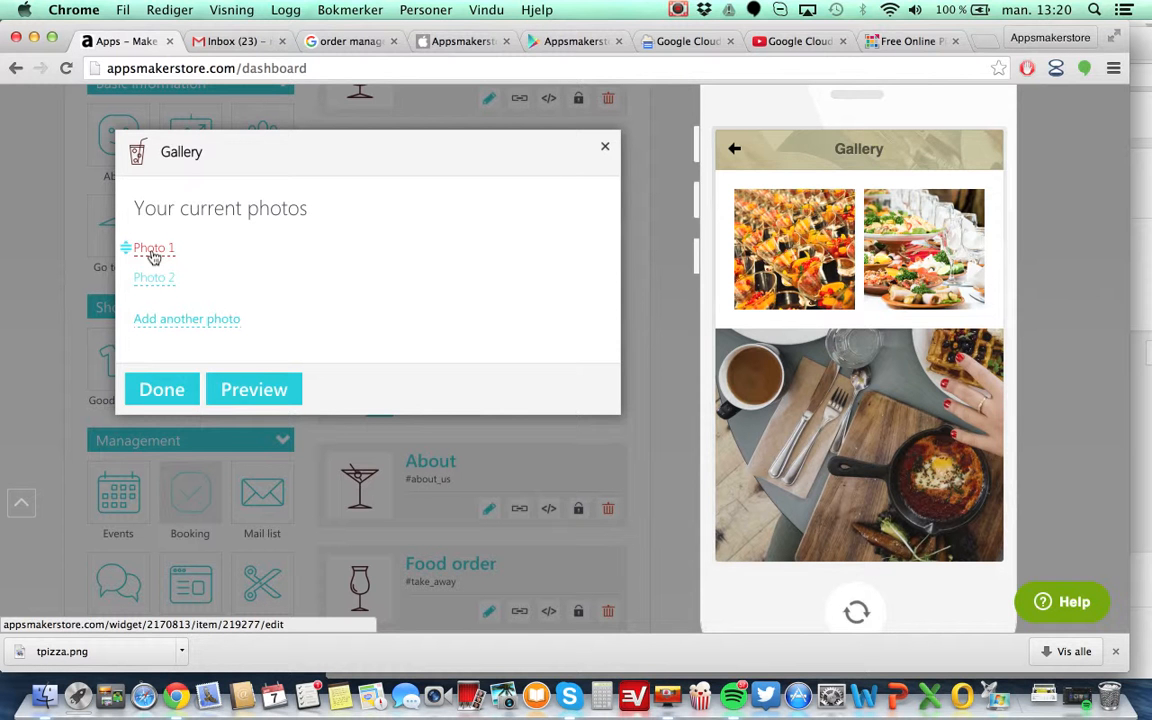
pyautogui.click(605, 147)
# Open the account's payment settings to view the PayPal API fields.
pyautogui.scroll(10, 671, 230)
pyautogui.scroll(-2, 671, 252)
pyautogui.click(1045, 124)
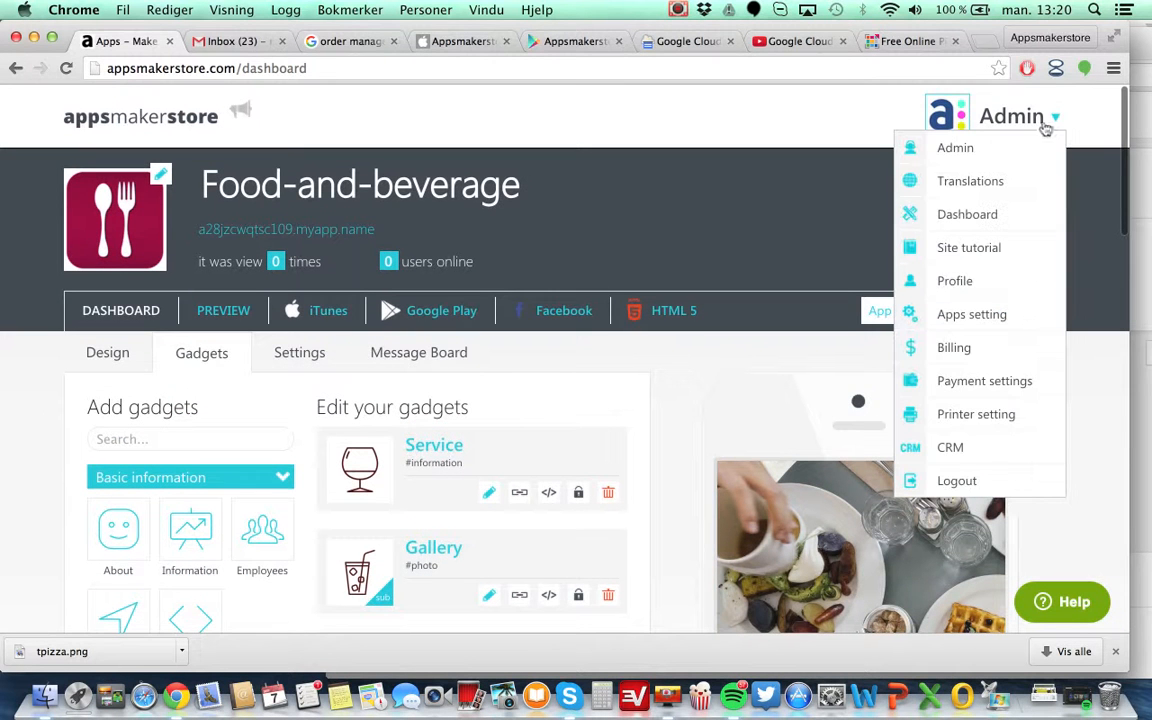
pyautogui.click(988, 380)
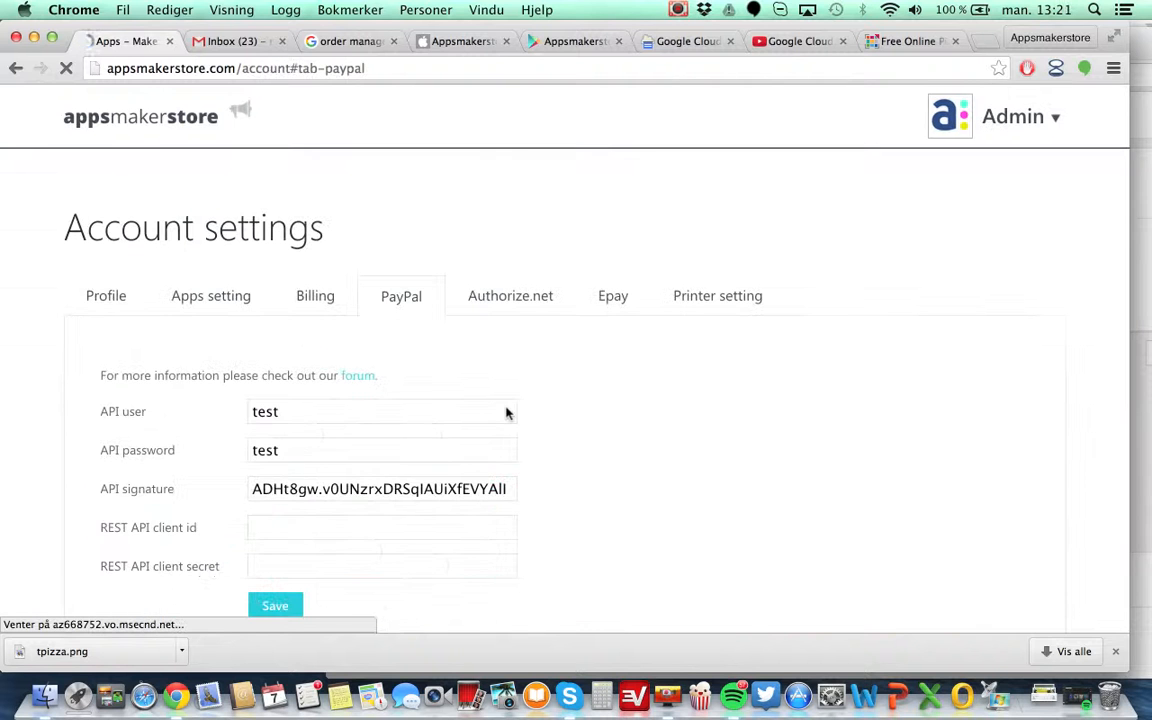
pyautogui.scroll(-5, 507, 413)
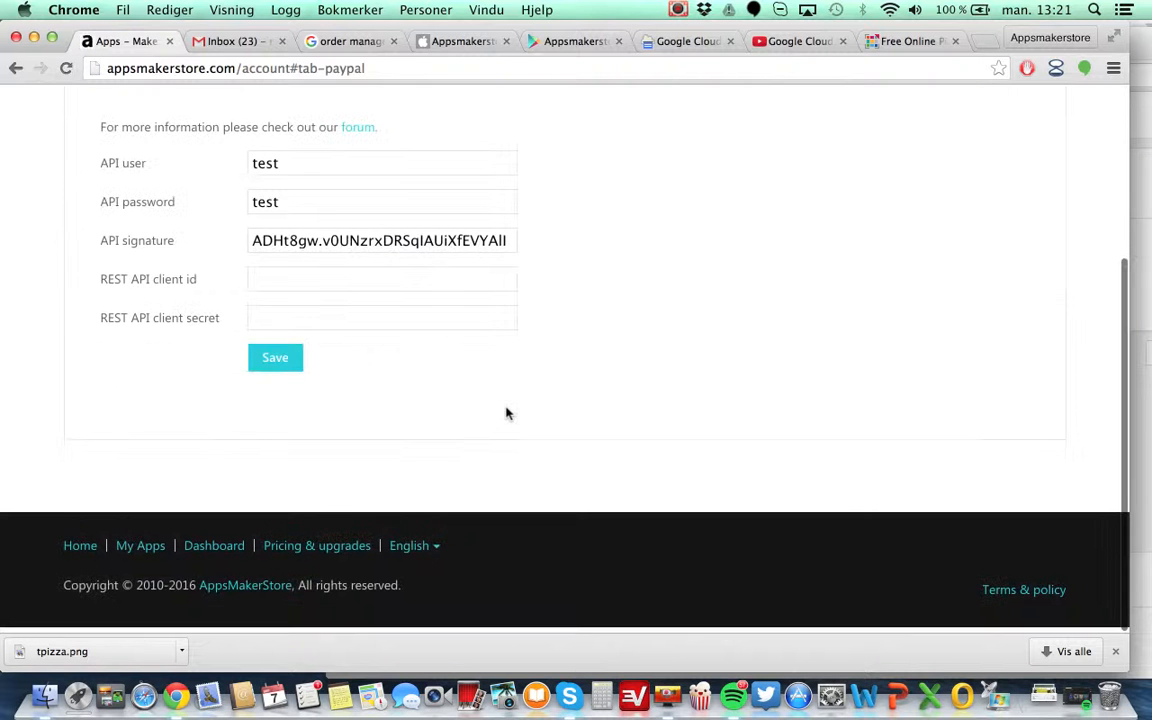
# Examine the PayPal API user, password and signature fields in the account settings.
pyautogui.scroll(3, 507, 413)
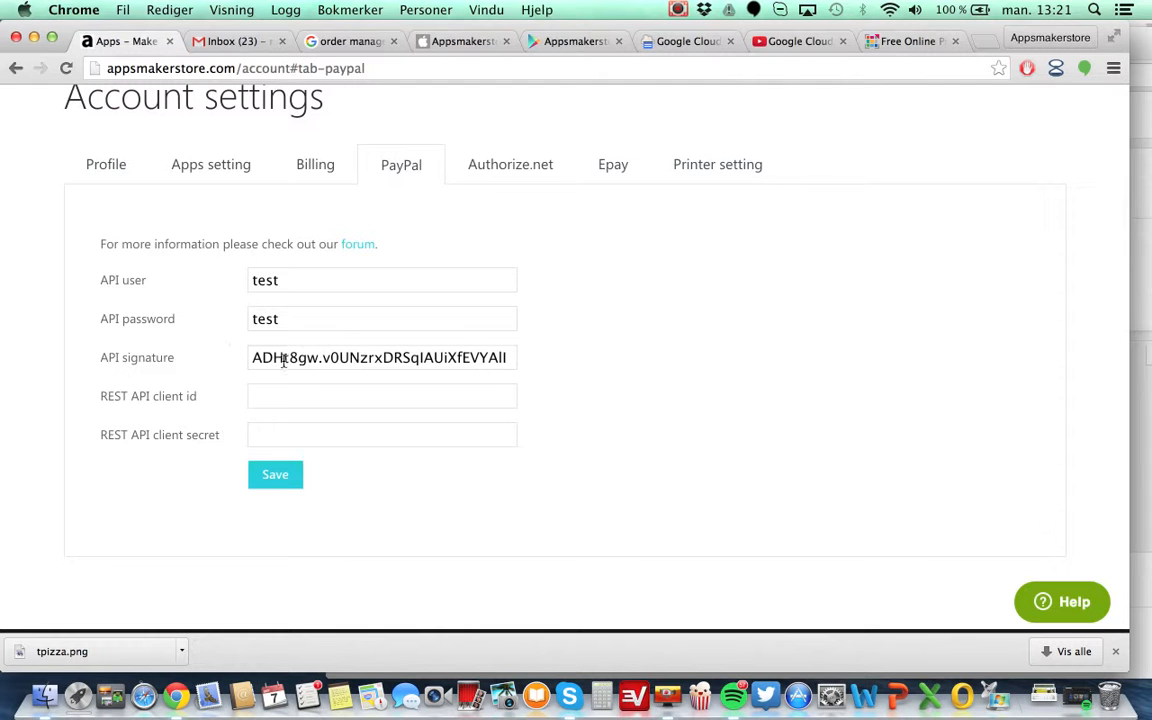
pyautogui.moveTo(262, 357); pyautogui.dragTo(534, 358)
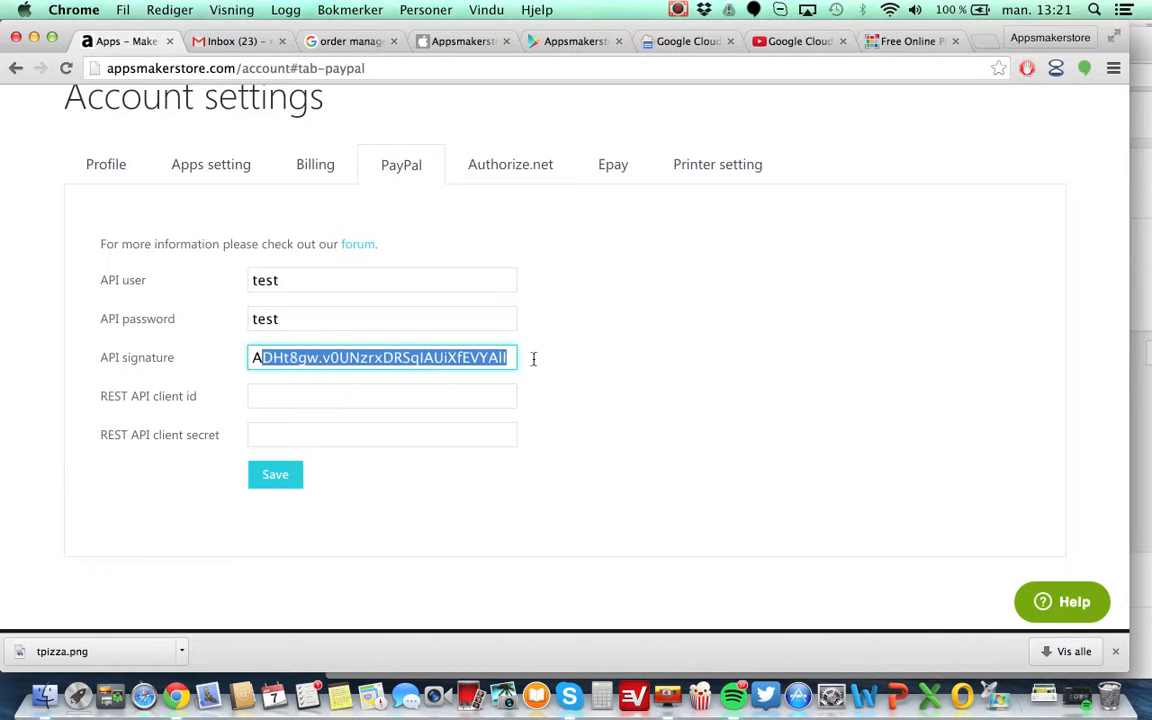
pyautogui.press('Right')
pyautogui.hotkey('alt', 'Left')
pyautogui.hotkey('alt', 'Left')
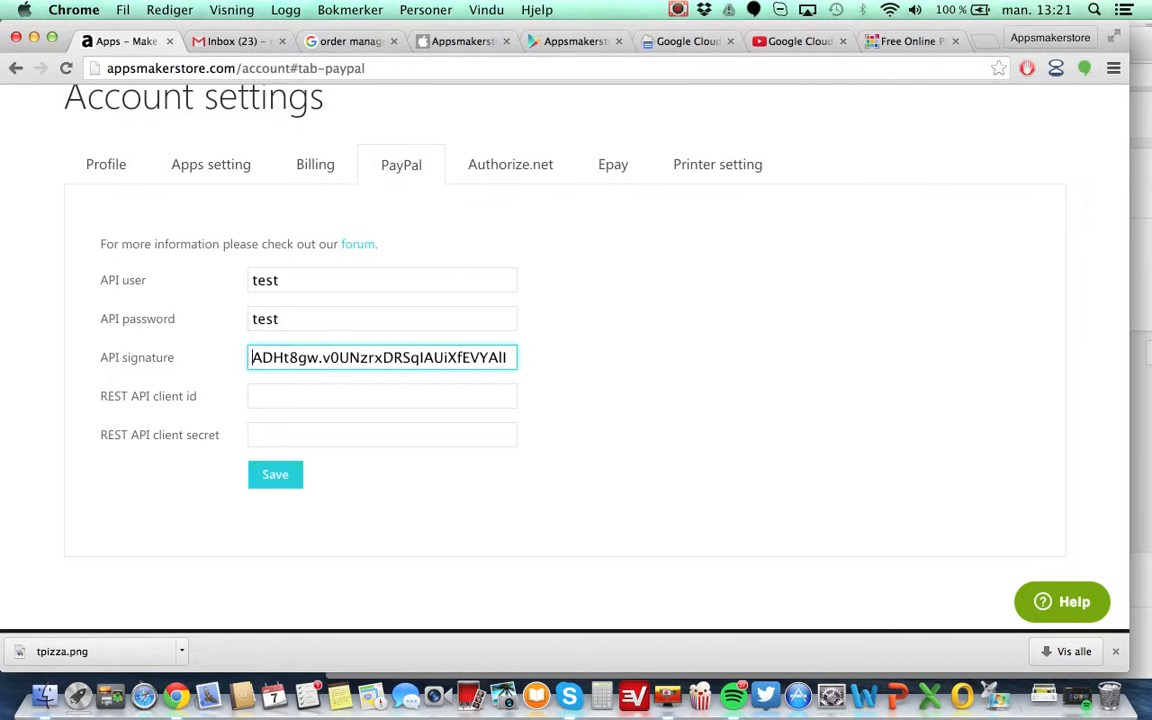
pyautogui.scroll(3, 478, 210)
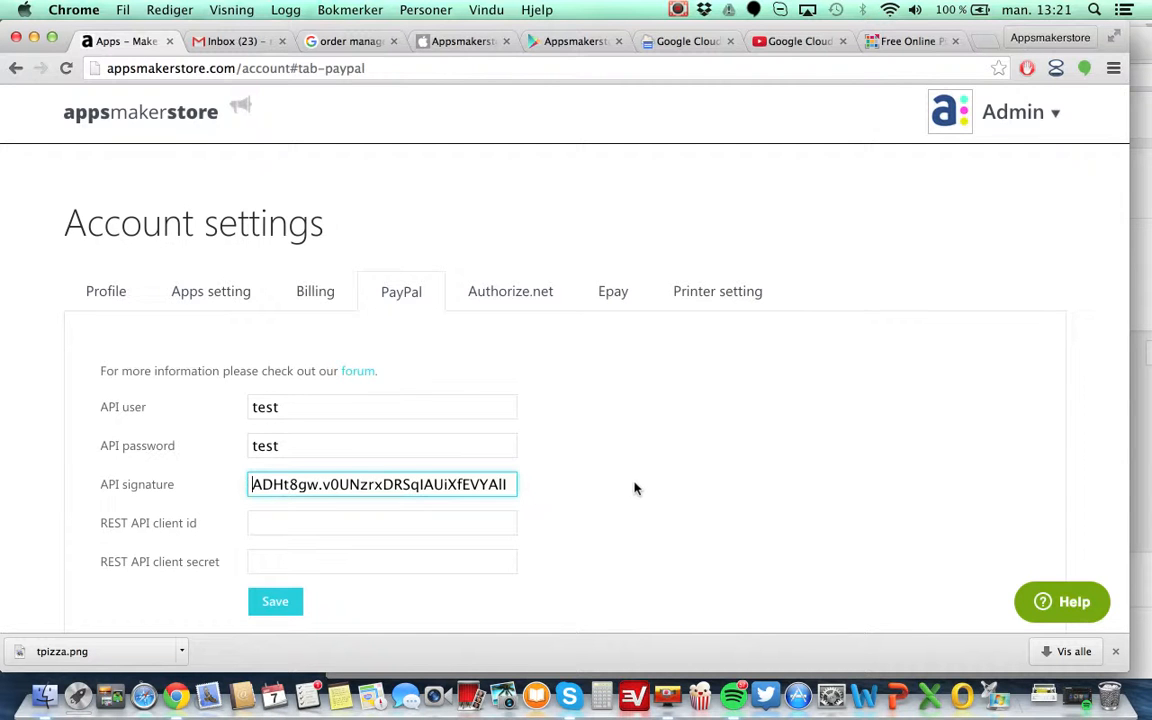
pyautogui.scroll(-2, 634, 488)
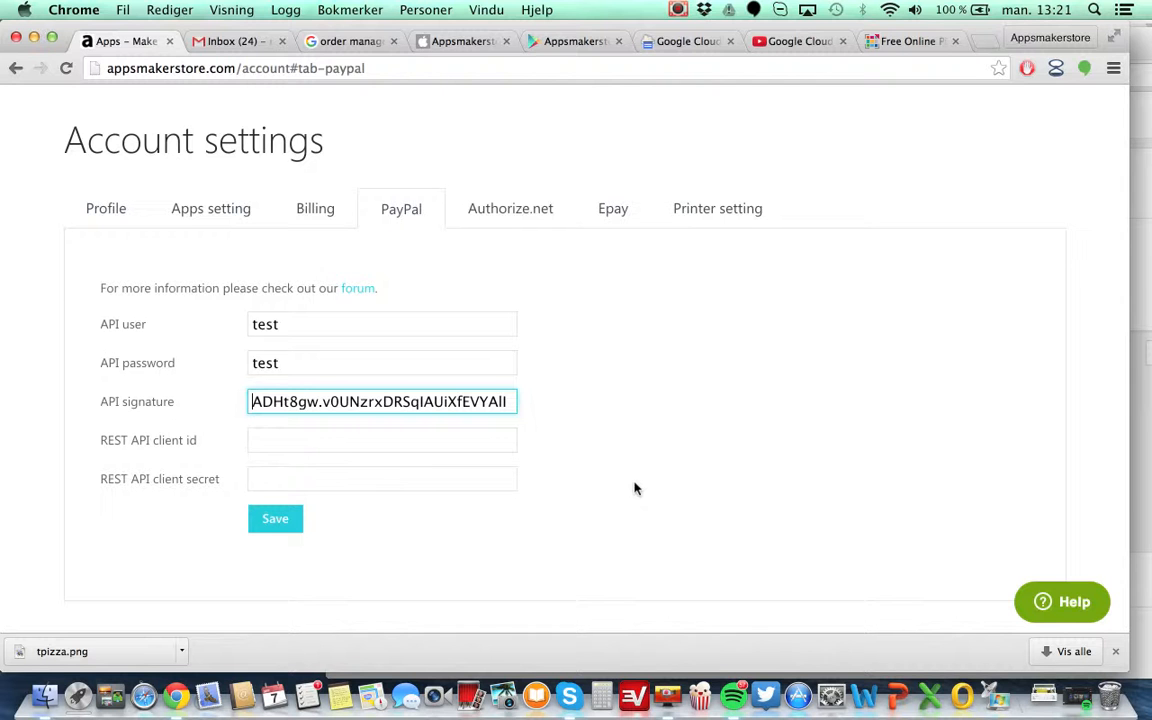
pyautogui.scroll(1, 634, 488)
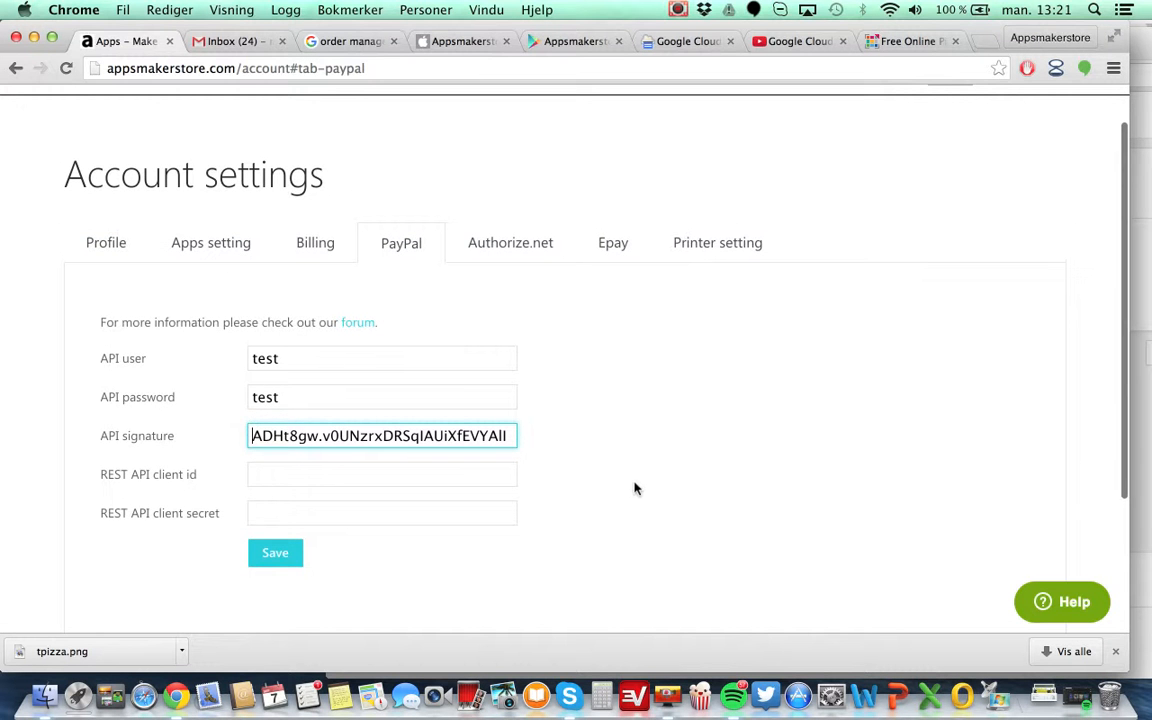
# Open the Printer setting tab and its linked Google Cloud Print video, then close the video tab.
pyautogui.click(730, 242)
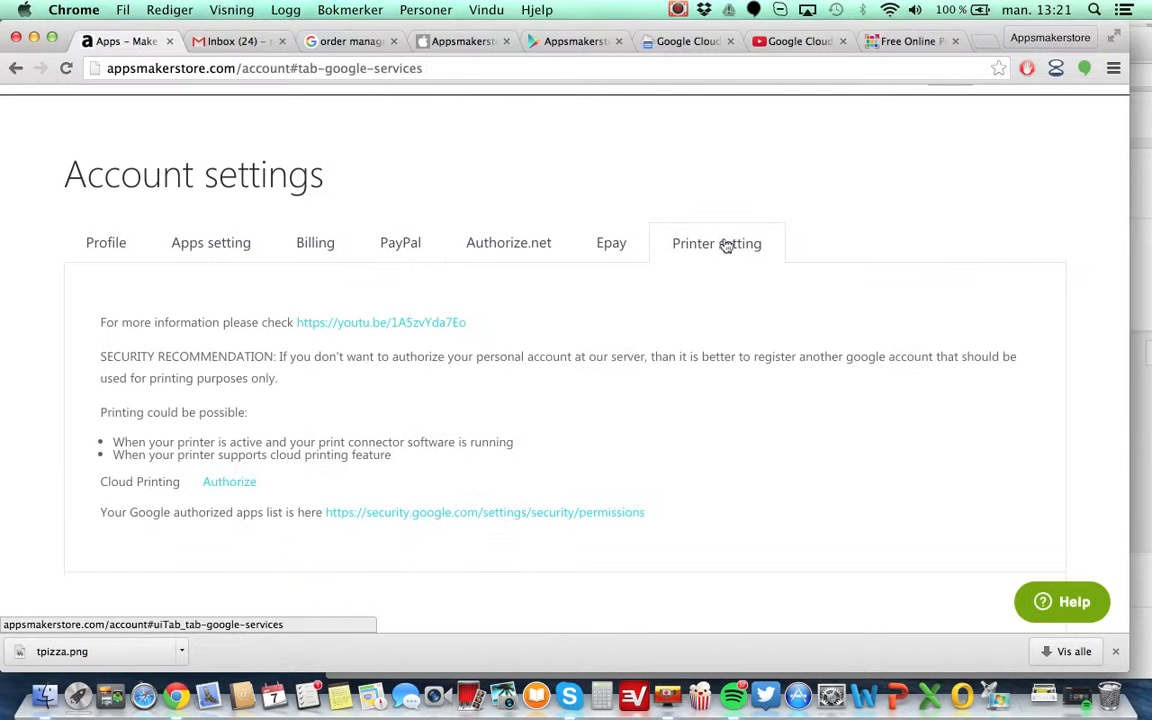
pyautogui.scroll(-2, 652, 424)
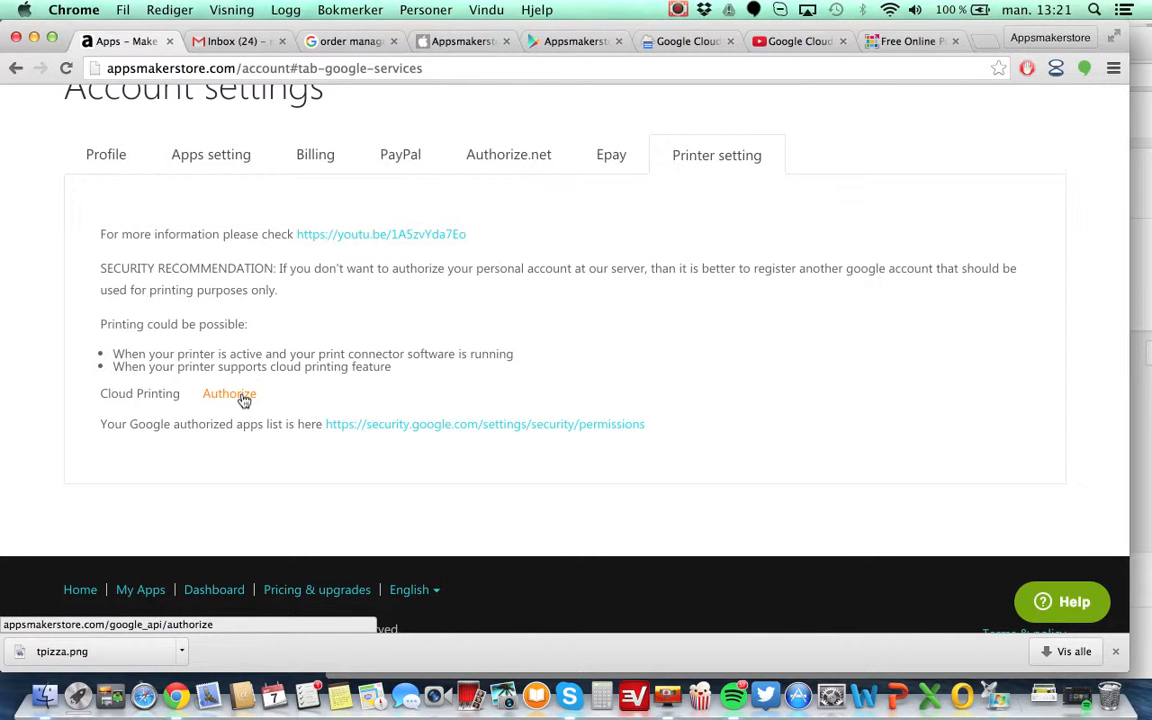
pyautogui.click(789, 41)
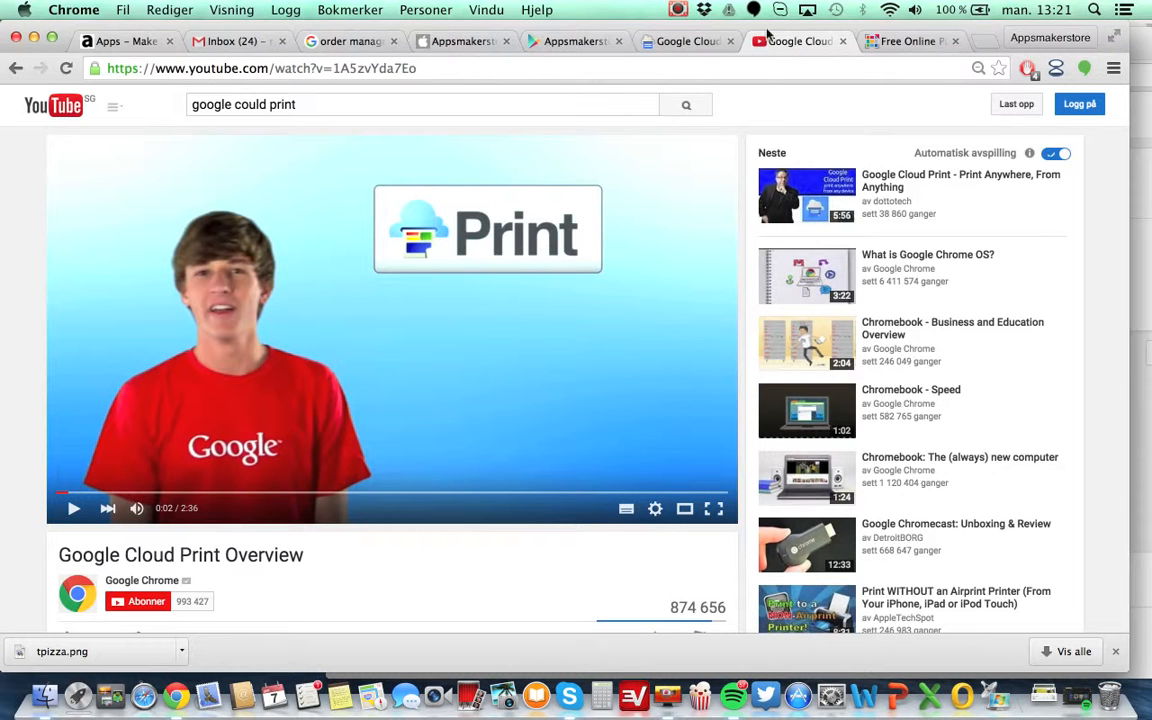
pyautogui.click(843, 42)
pyautogui.click(147, 43)
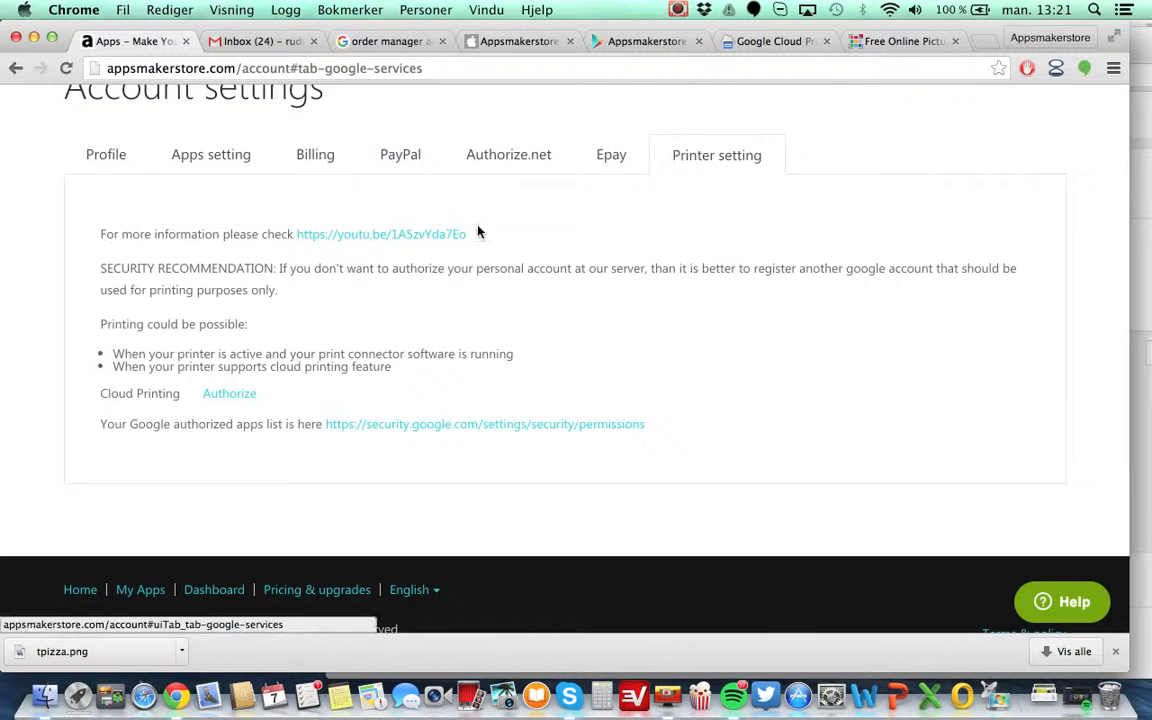
# Start the site tutorial from the account menu.
pyautogui.scroll(3, 478, 232)
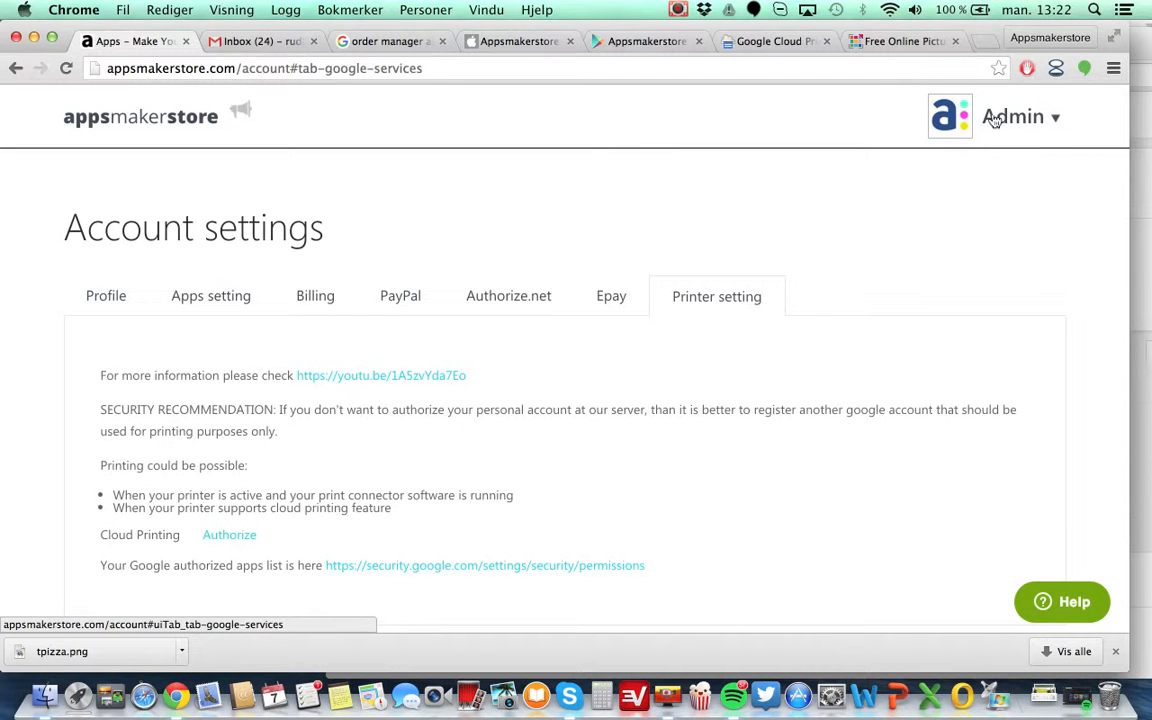
pyautogui.moveTo(1020, 117)
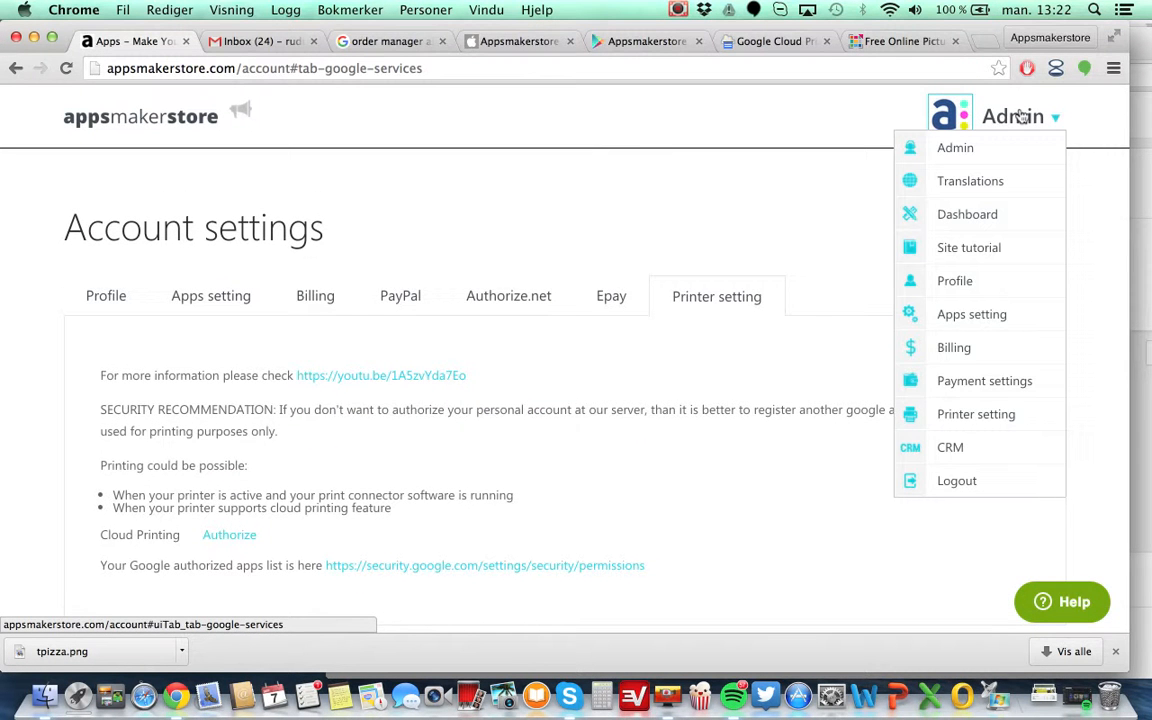
pyautogui.click(966, 250)
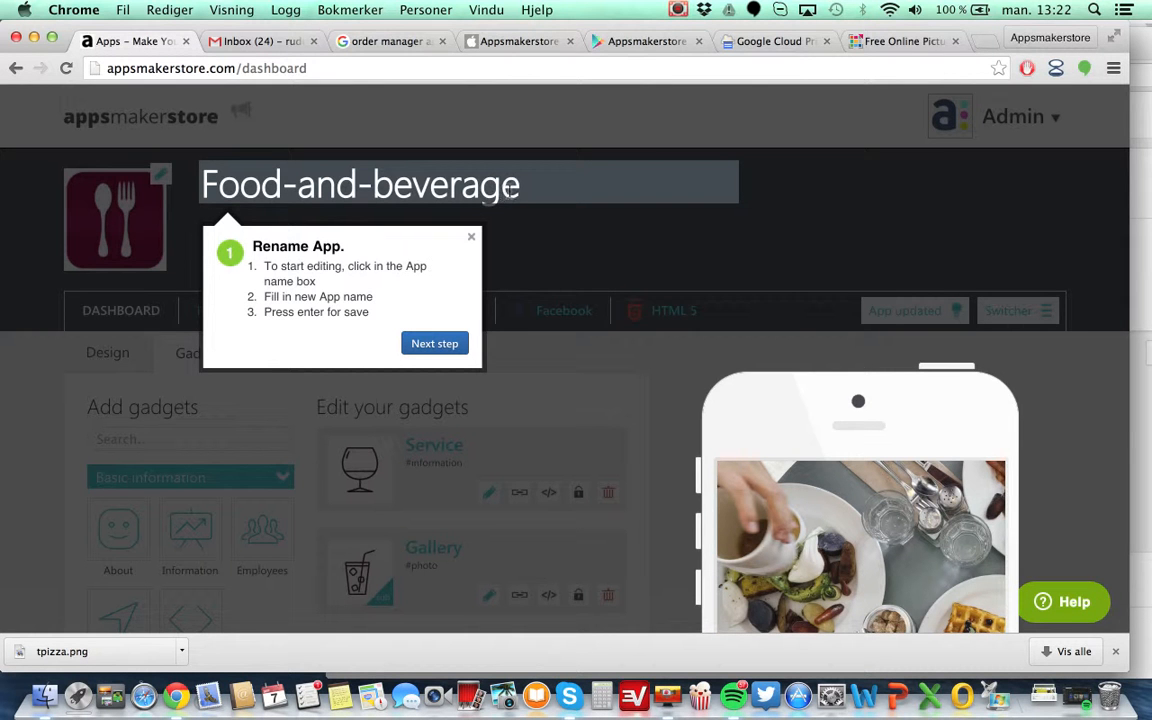
# Rename the app to Pizza man.
pyautogui.moveTo(521, 194); pyautogui.dragTo(222, 192)
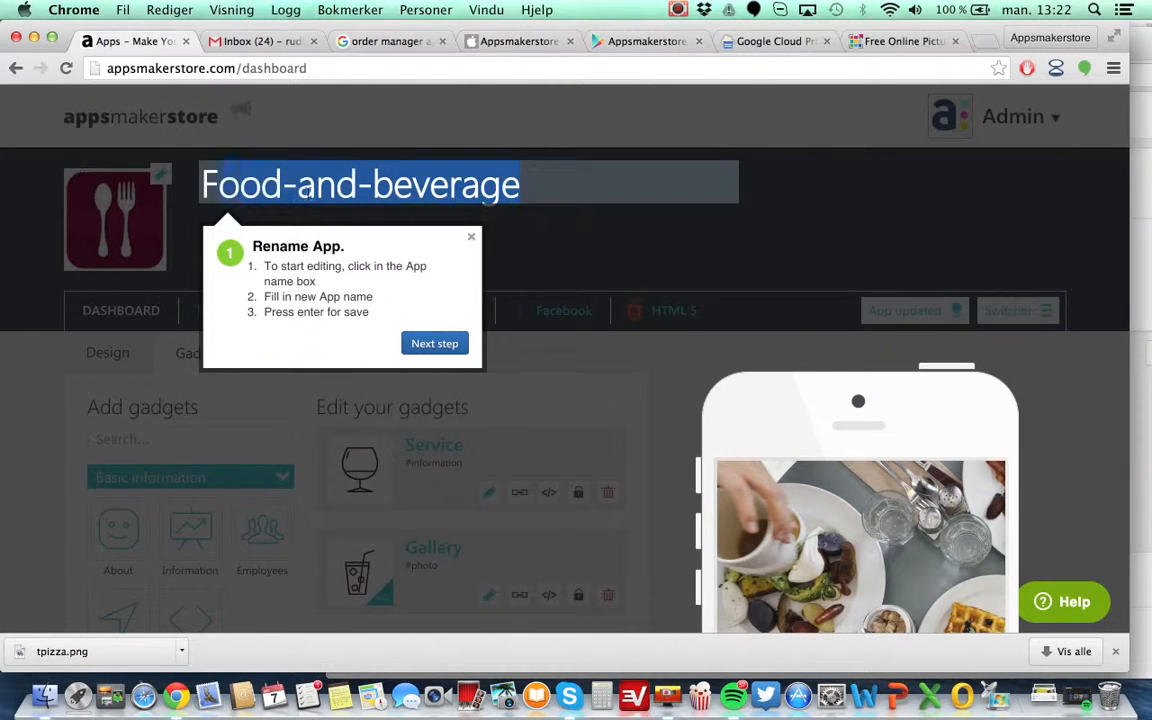
pyautogui.moveTo(310, 192); pyautogui.dragTo(204, 190)
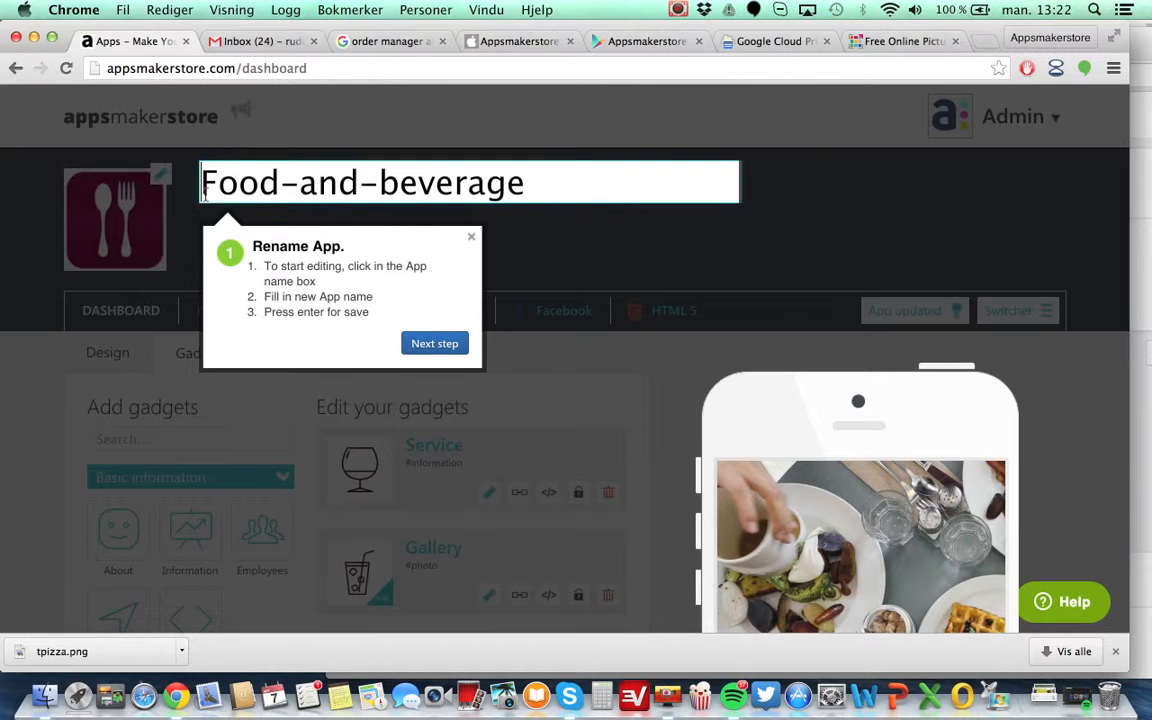
pyautogui.click(523, 191)
pyautogui.press('BackSpace')
pyautogui.press('BackSpace')
pyautogui.press('BackSpace')
pyautogui.press('BackSpace')
pyautogui.press('BackSpace')
pyautogui.press('BackSpace')
pyautogui.press('BackSpace')
pyautogui.press('BackSpace')
pyautogui.press('BackSpace')
pyautogui.press('BackSpace')
pyautogui.press('BackSpace')
pyautogui.press('BackSpace')
pyautogui.press('BackSpace')
pyautogui.press('BackSpace')
pyautogui.press('BackSpace')
pyautogui.press('BackSpace')
pyautogui.press('BackSpace')
pyautogui.write('Pizza man')
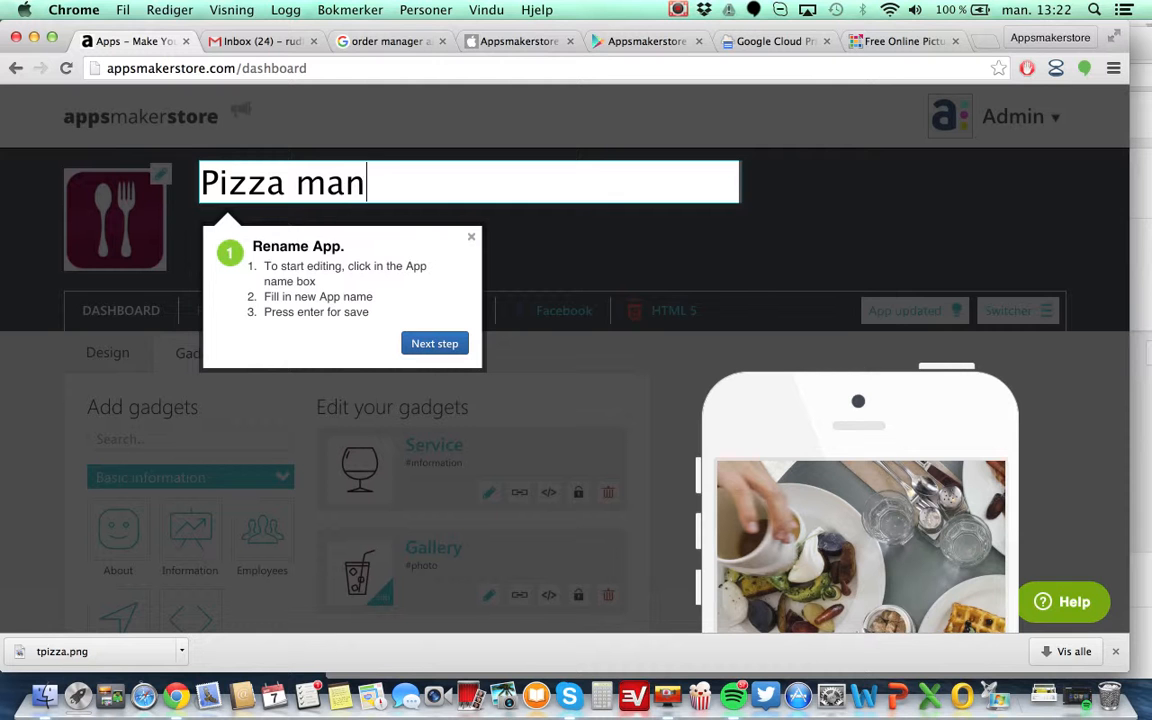
pyautogui.press('Return')
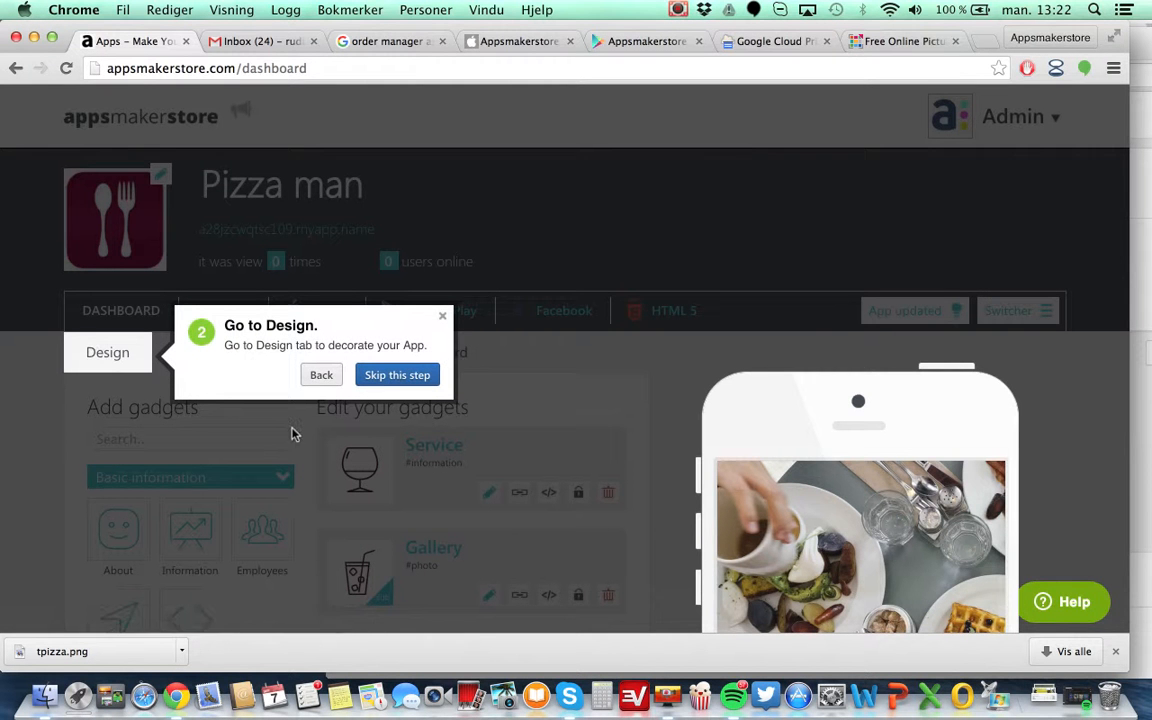
# Close the tutorial's Go to Design tip.
pyautogui.scroll(-5, 293, 433)
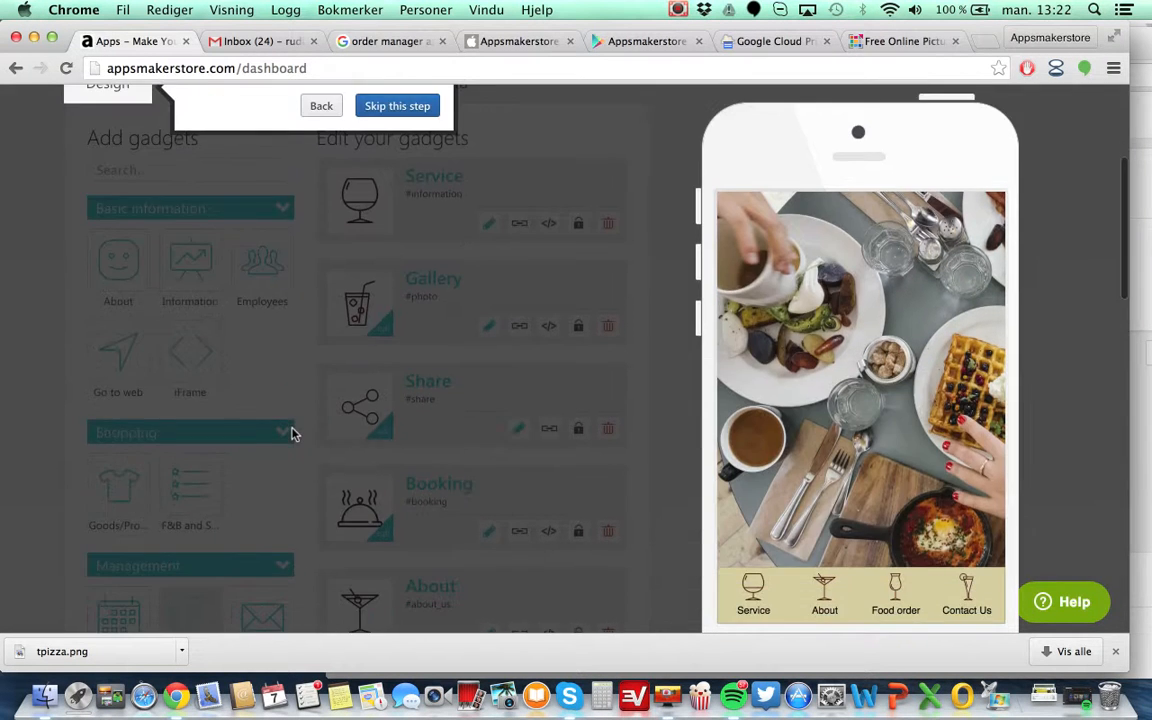
pyautogui.scroll(-3, 293, 433)
pyautogui.scroll(8, 293, 433)
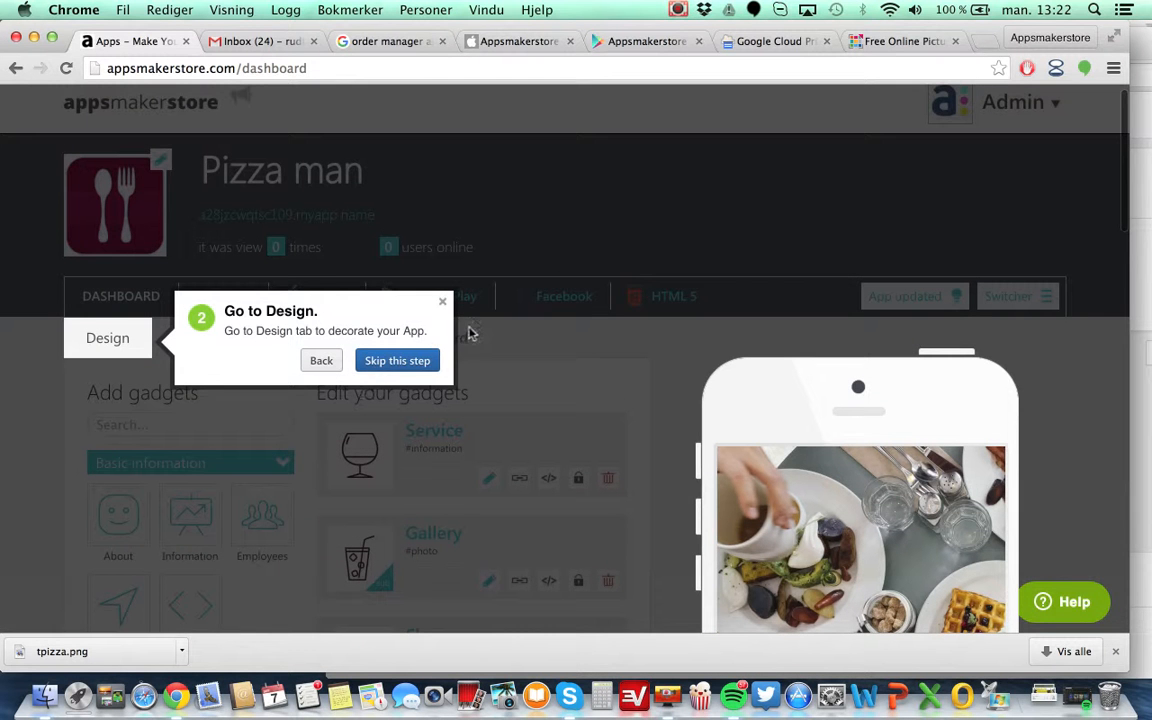
pyautogui.click(444, 305)
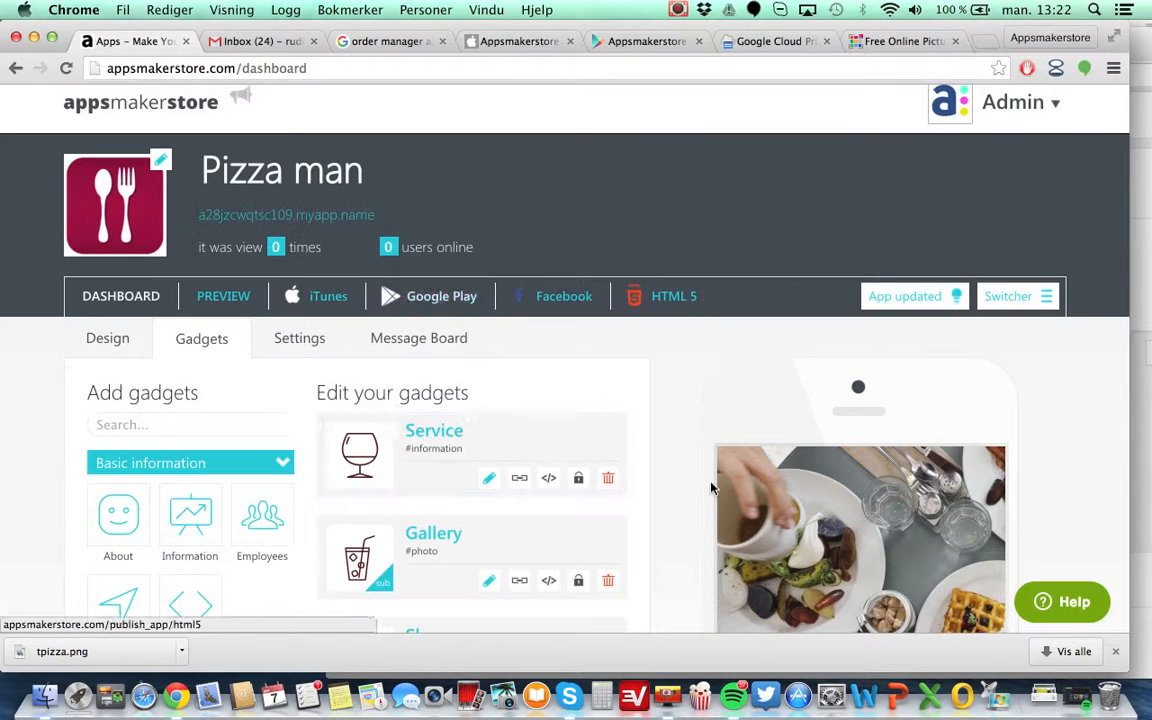
# Open the iTunes publishing page and review its form fields.
pyautogui.scroll(-3, 537, 416)
pyautogui.scroll(3, 535, 418)
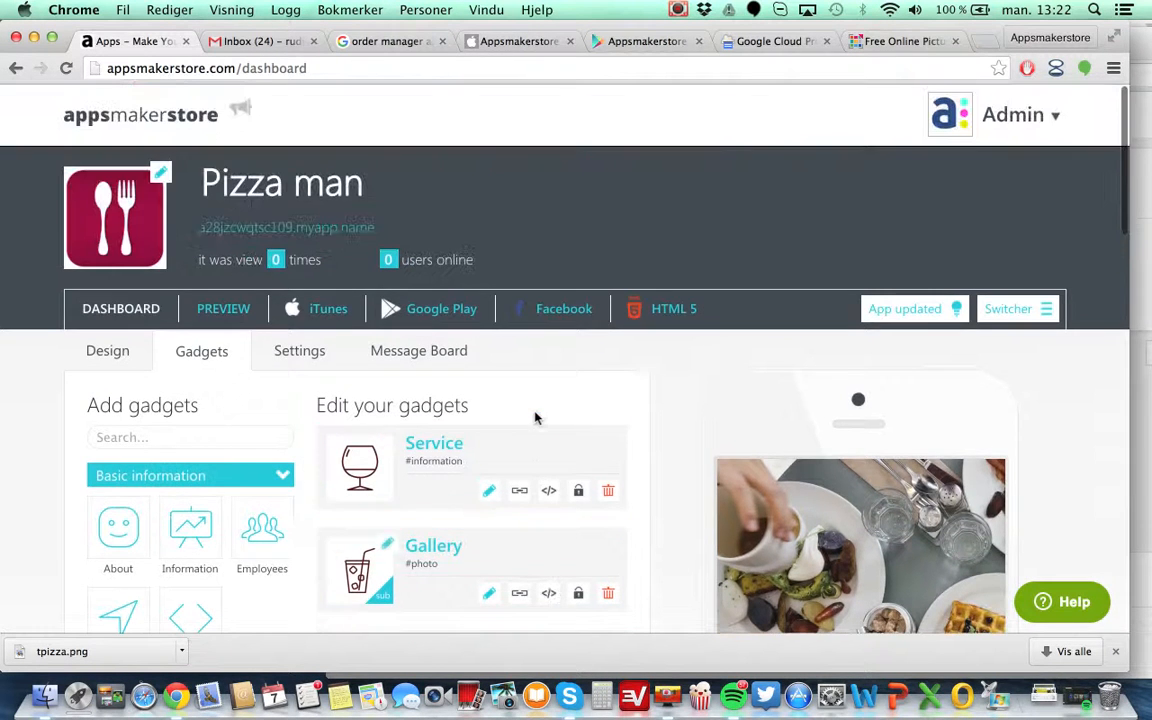
pyautogui.click(311, 325)
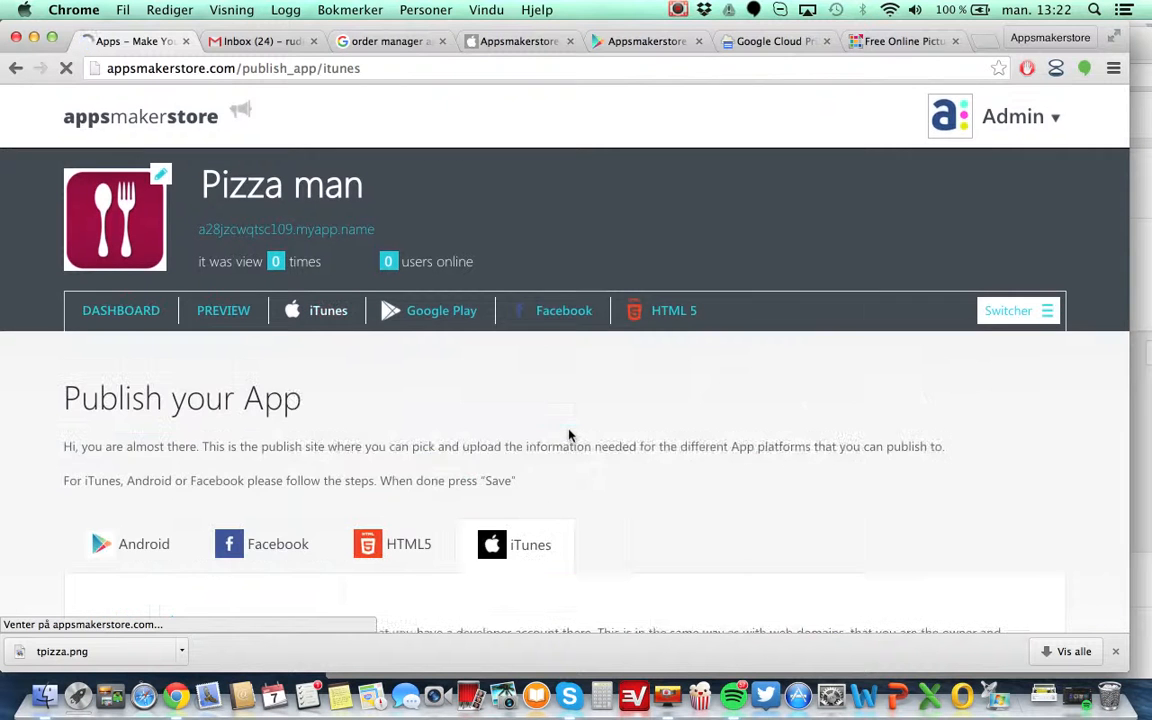
pyautogui.scroll(-10, 569, 436)
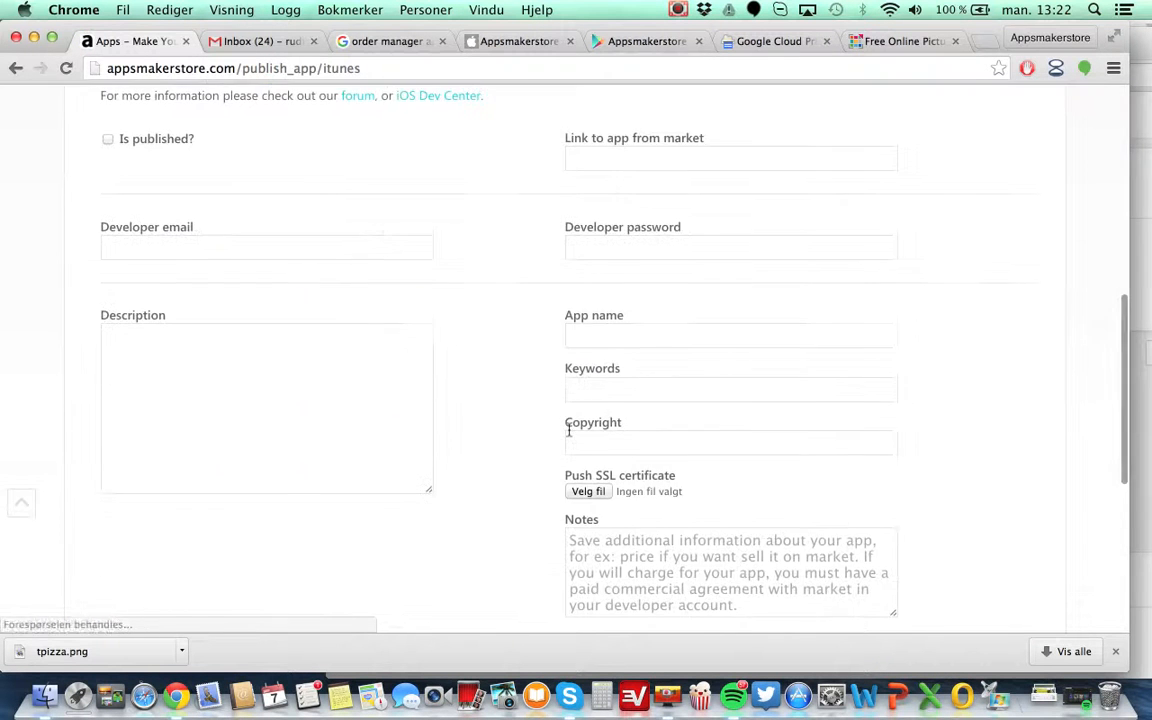
pyautogui.scroll(3, 569, 432)
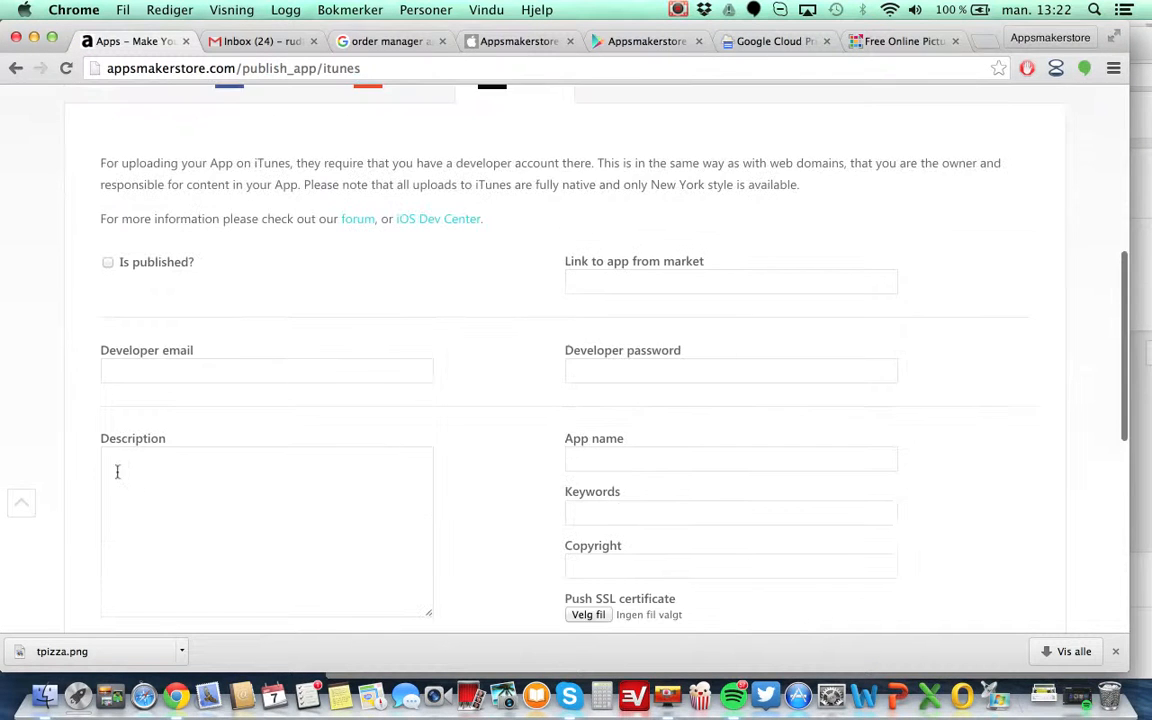
pyautogui.scroll(-5, 490, 459)
pyautogui.scroll(-2, 490, 459)
pyautogui.scroll(8, 490, 459)
pyautogui.scroll(-5, 490, 459)
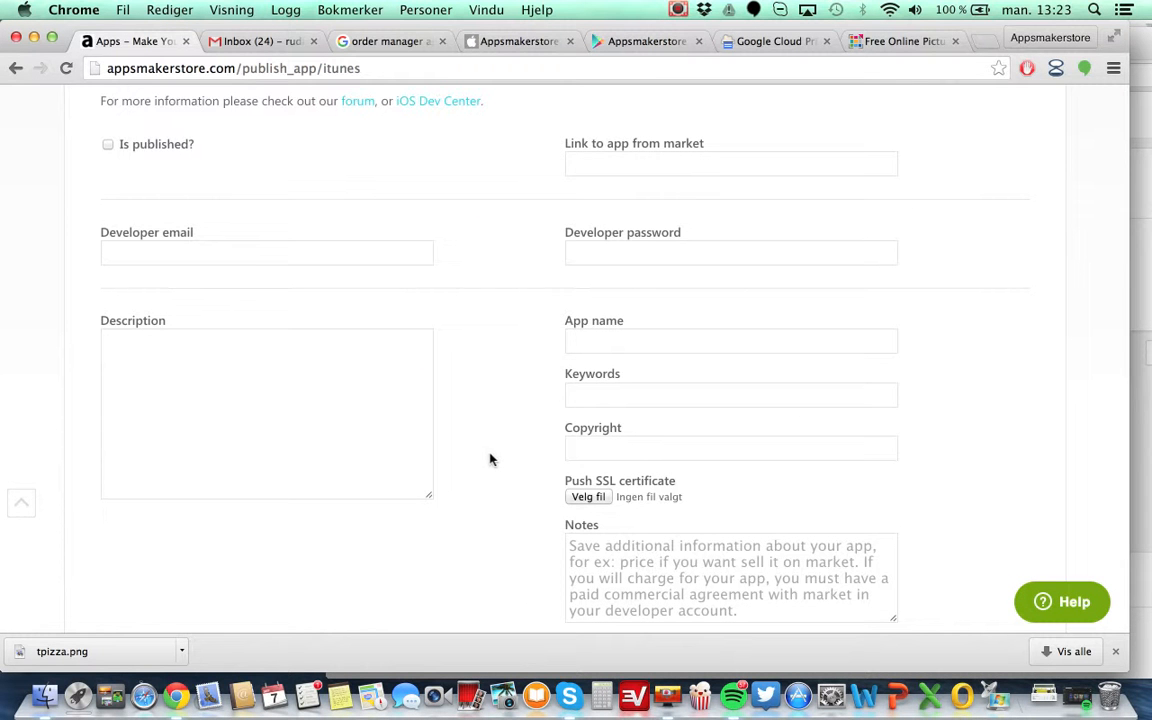
pyautogui.scroll(2, 496, 452)
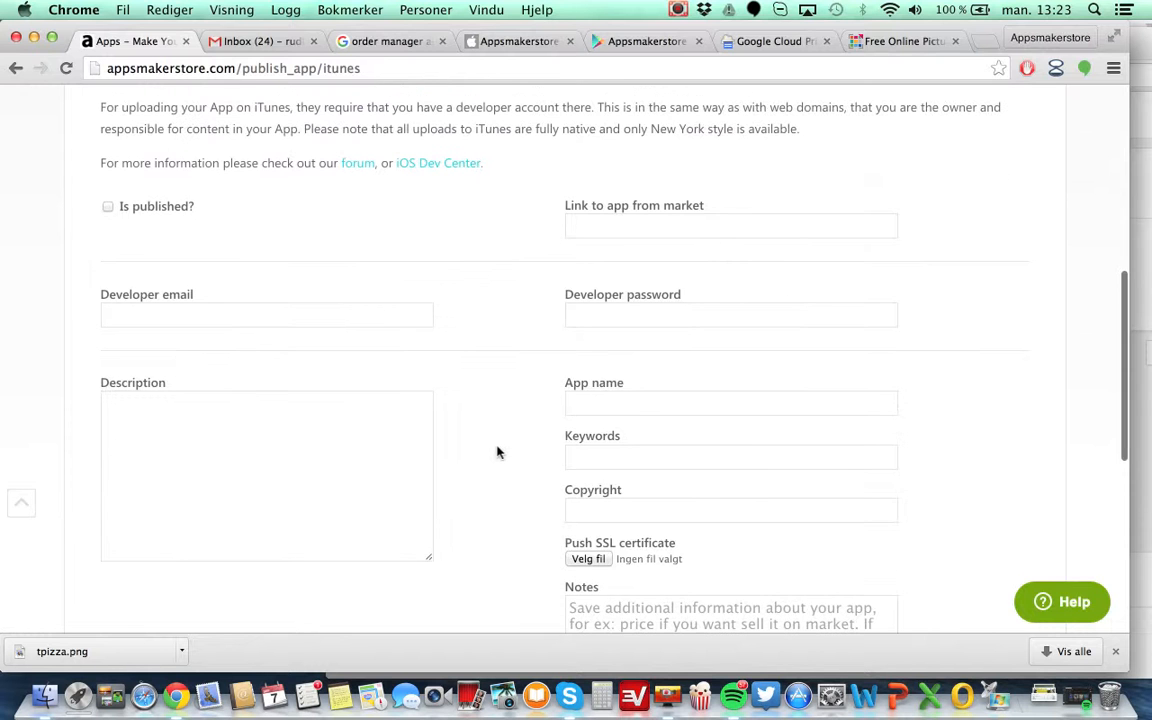
pyautogui.scroll(-5, 496, 452)
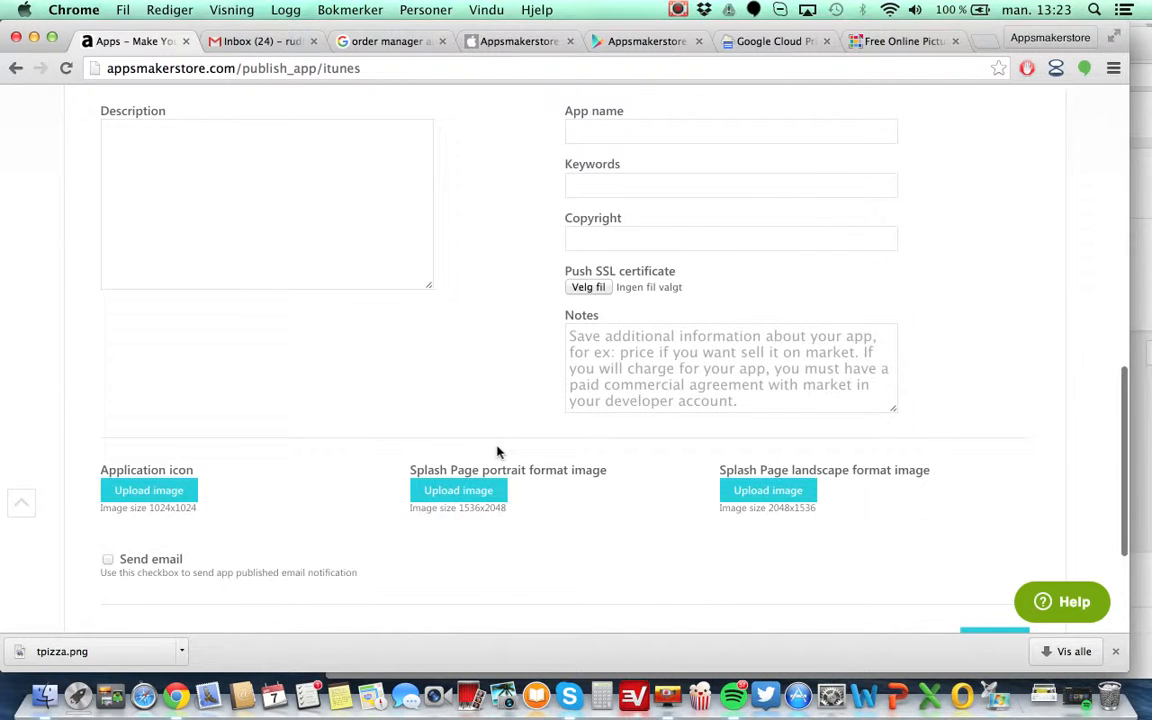
pyautogui.scroll(10, 497, 452)
pyautogui.scroll(-3, 497, 452)
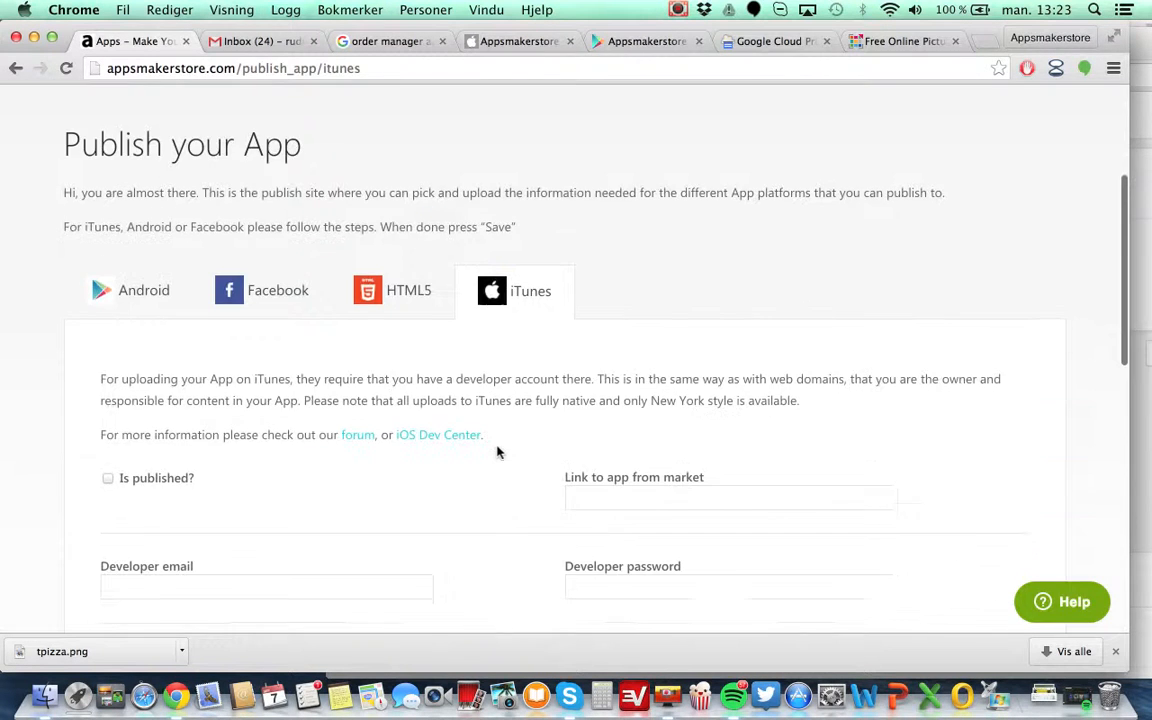
pyautogui.scroll(4, 500, 453)
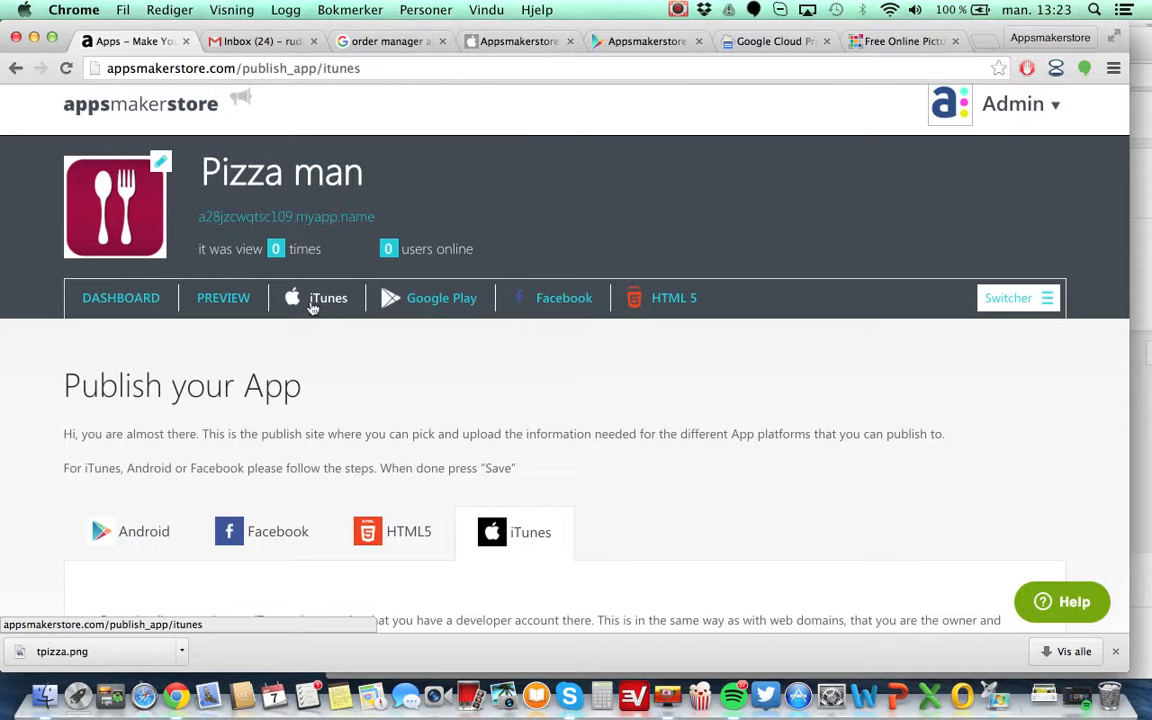
# Return to the dashboard and review the app's gadget list.
pyautogui.click(912, 102)
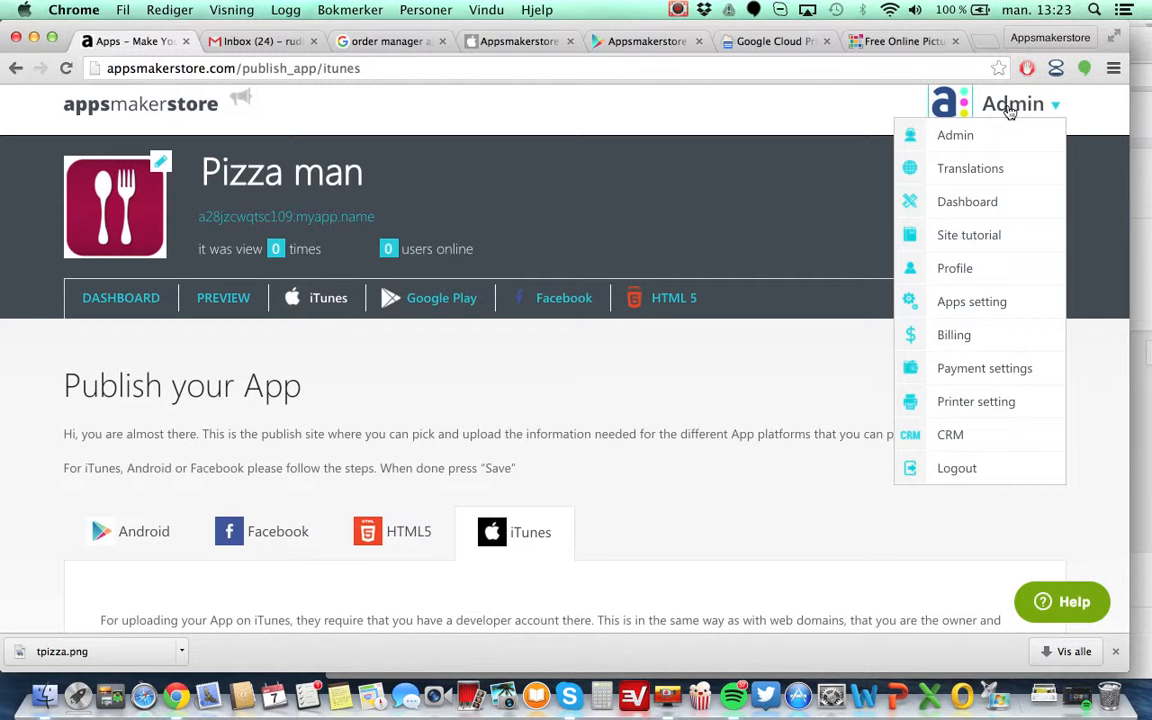
pyautogui.click(962, 205)
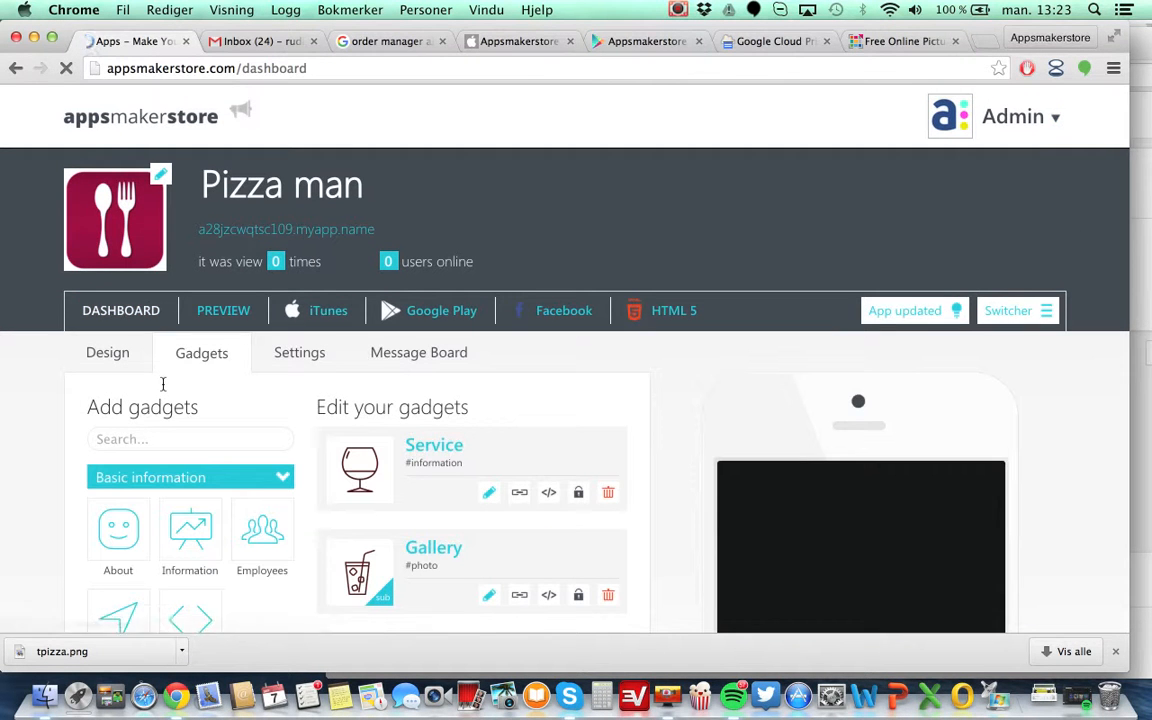
pyautogui.scroll(-5, 532, 530)
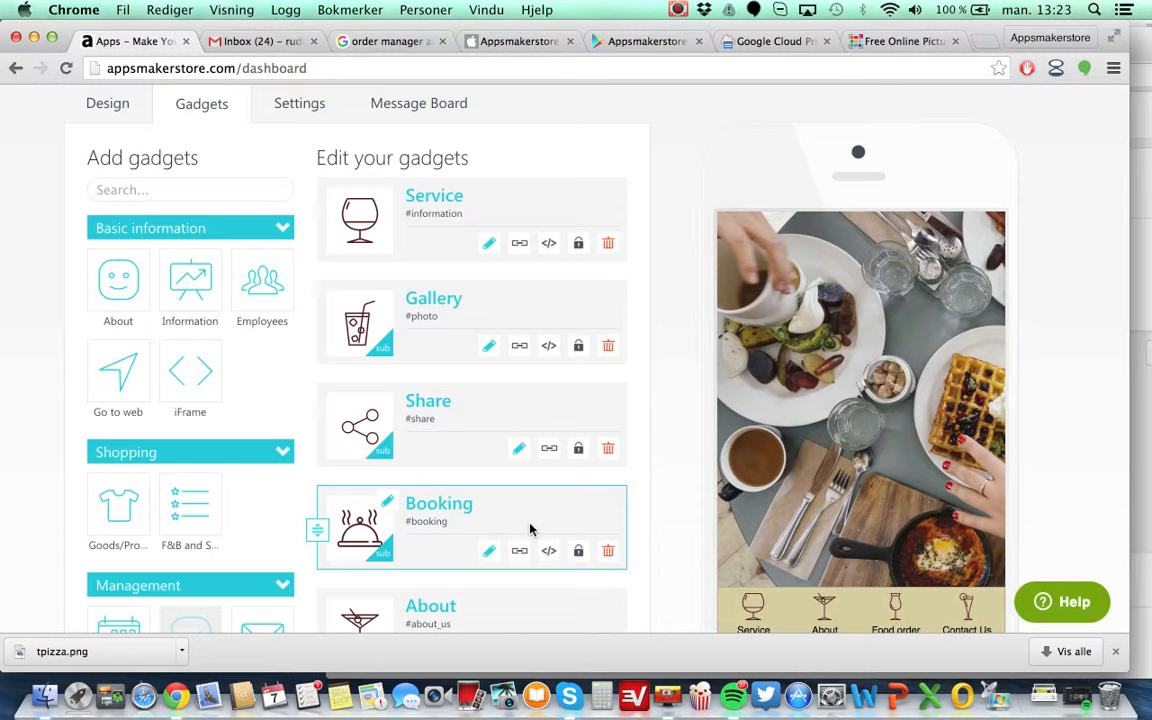
pyautogui.scroll(-3, 530, 530)
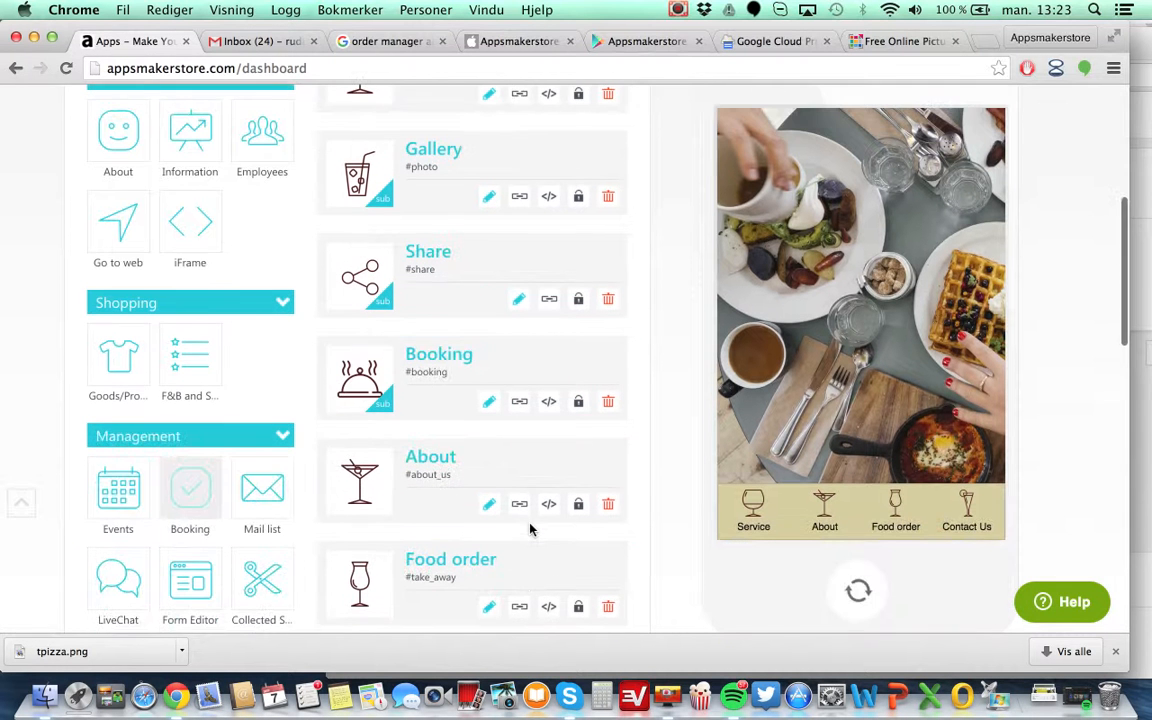
pyautogui.scroll(6, 609, 377)
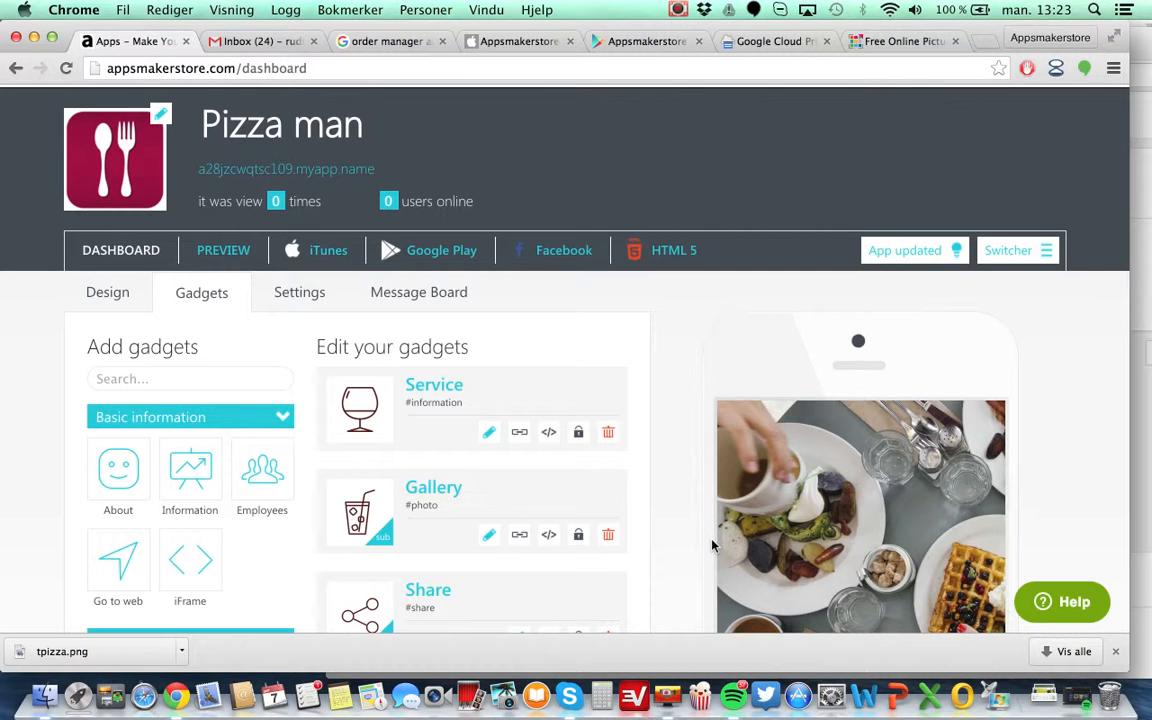
pyautogui.scroll(-5, 712, 545)
pyautogui.scroll(6, 712, 545)
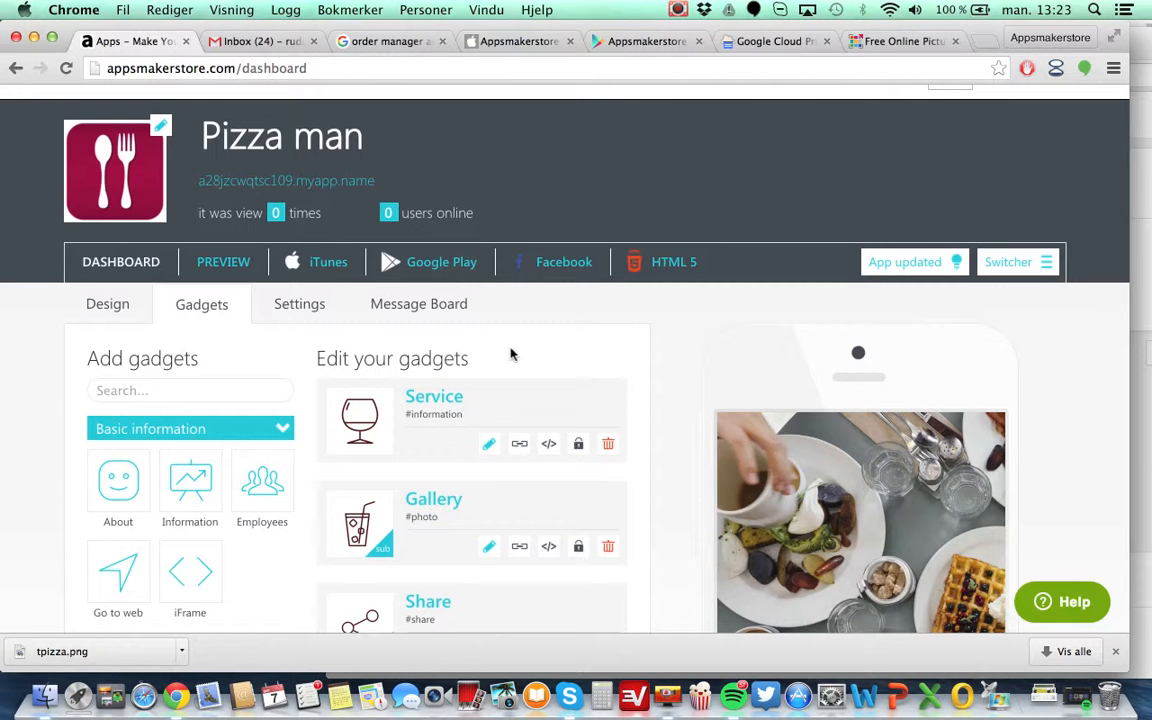
# Open the Message Board tab and review the push notification options, blog gadget selector, platforms and notification text.
pyautogui.click(408, 303)
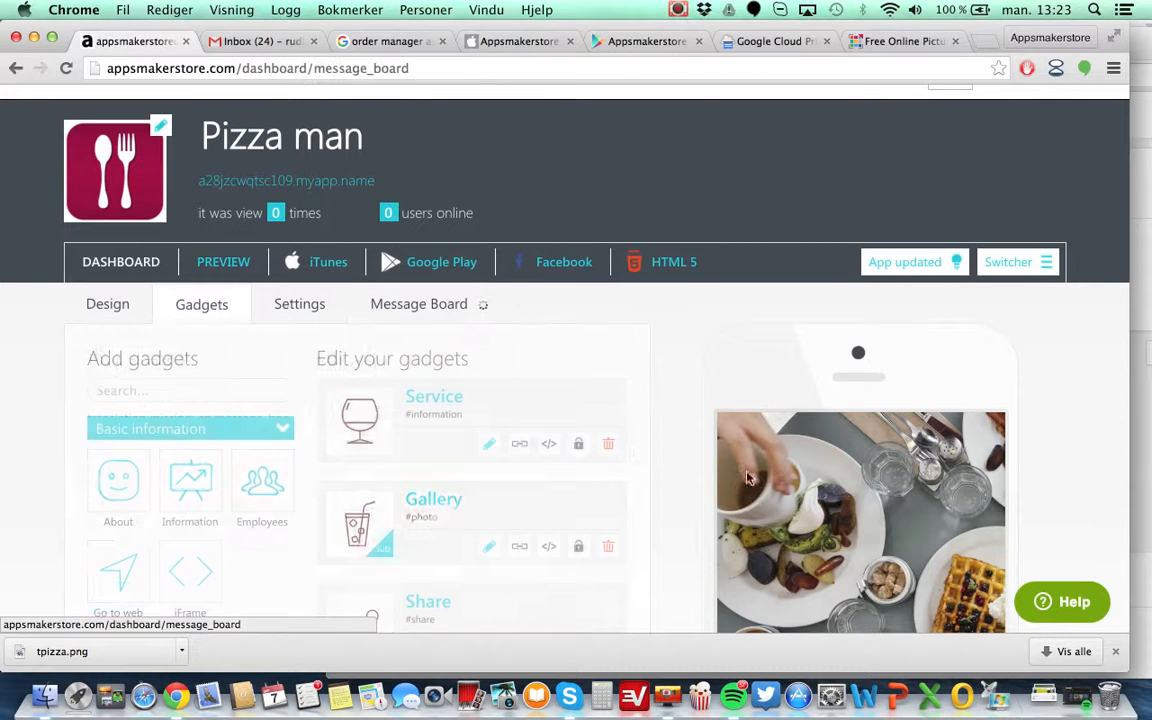
pyautogui.scroll(-3, 632, 454)
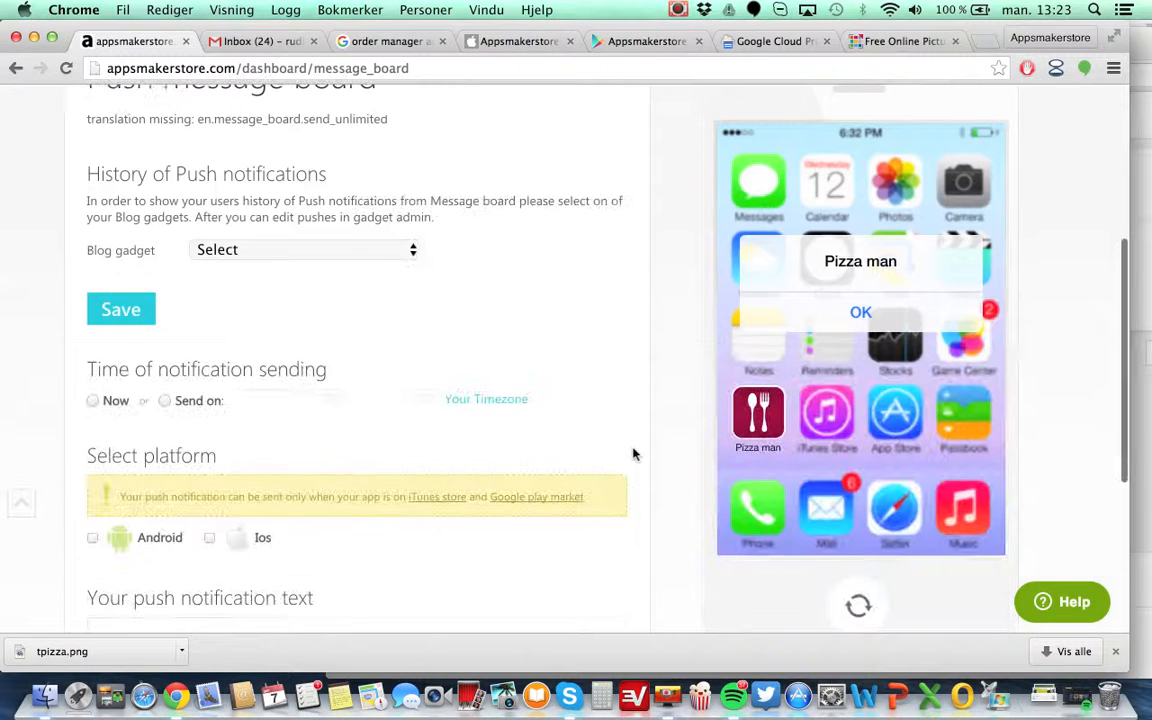
pyautogui.click(409, 251)
pyautogui.click(538, 267)
pyautogui.scroll(-2, 556, 298)
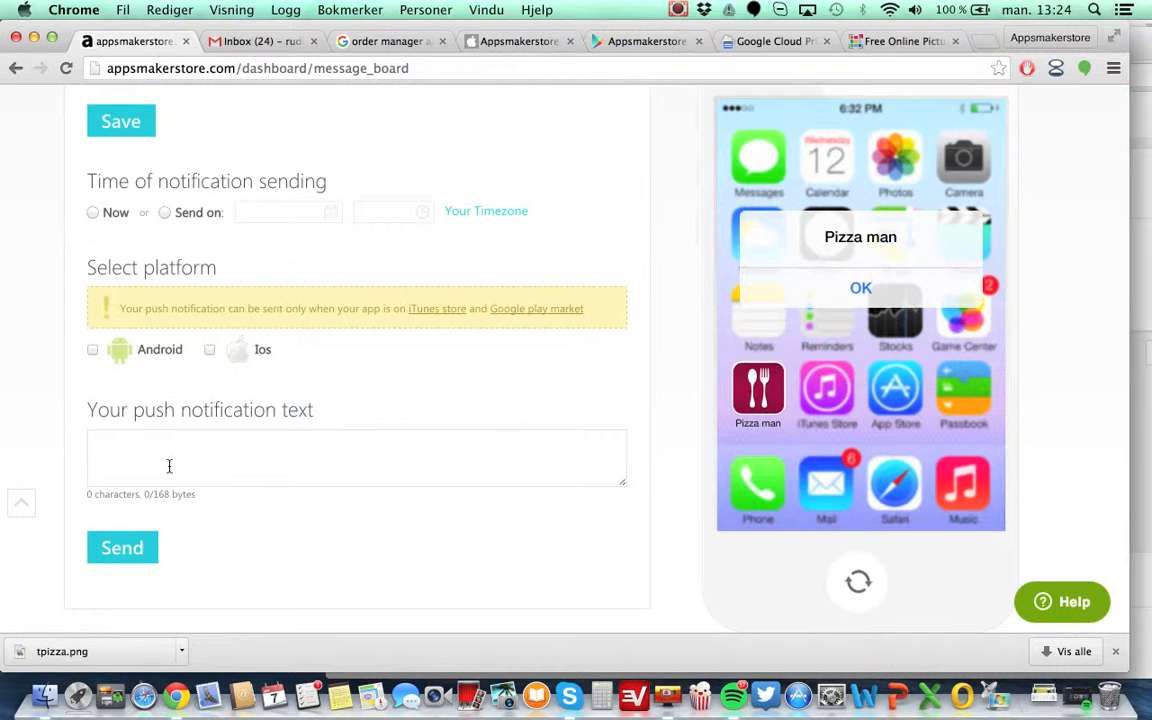
pyautogui.scroll(-1, 169, 465)
pyautogui.scroll(10, 169, 465)
pyautogui.scroll(3, 169, 465)
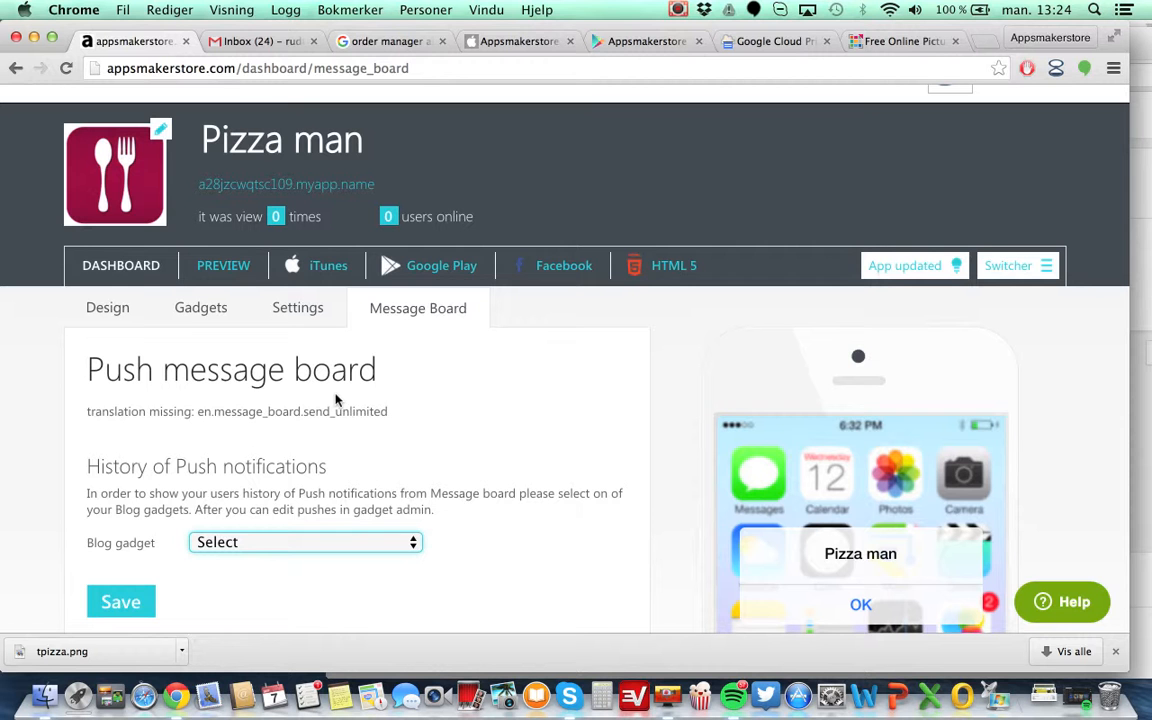
# Return to the Gadgets tab and add a POI Push gadget from the Map, GPS & PUSH category.
pyautogui.click(182, 312)
pyautogui.scroll(-10, 449, 445)
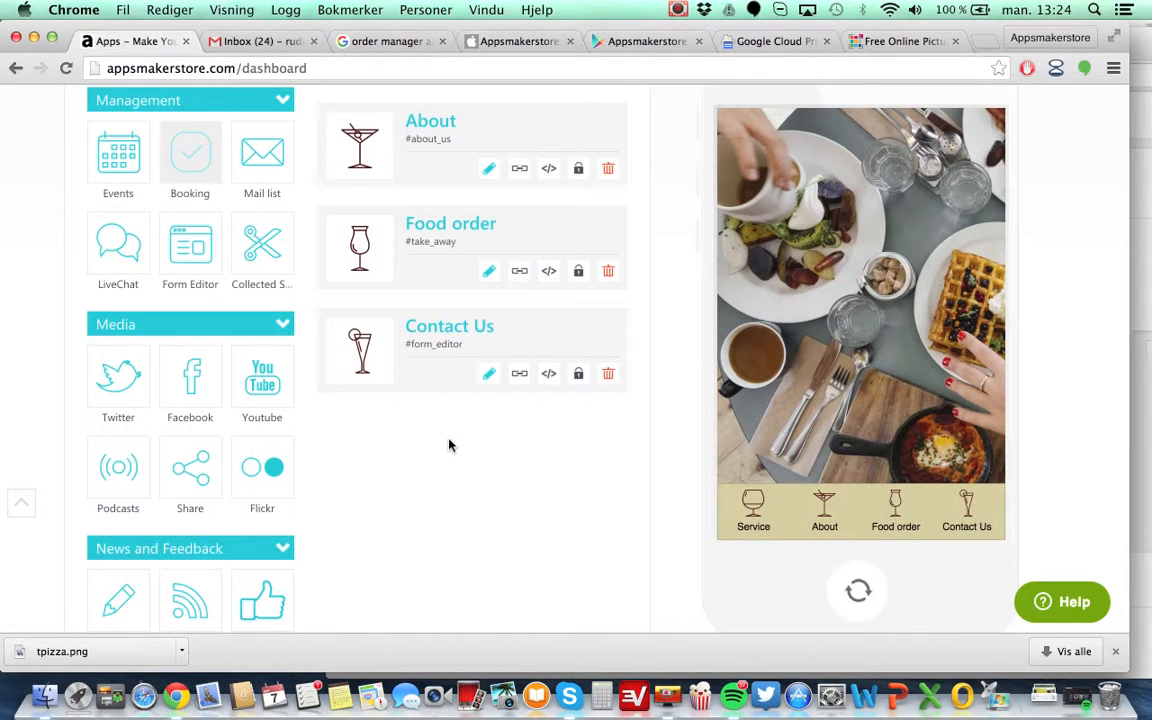
pyautogui.scroll(-7, 449, 445)
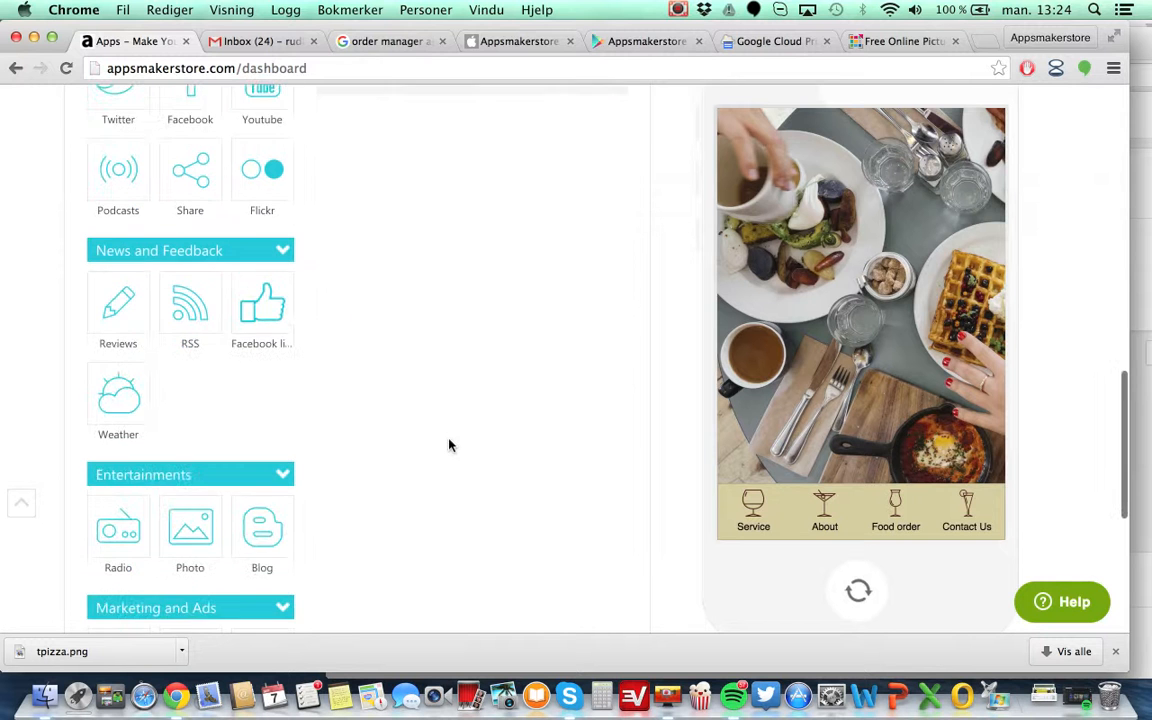
pyautogui.scroll(-3, 449, 445)
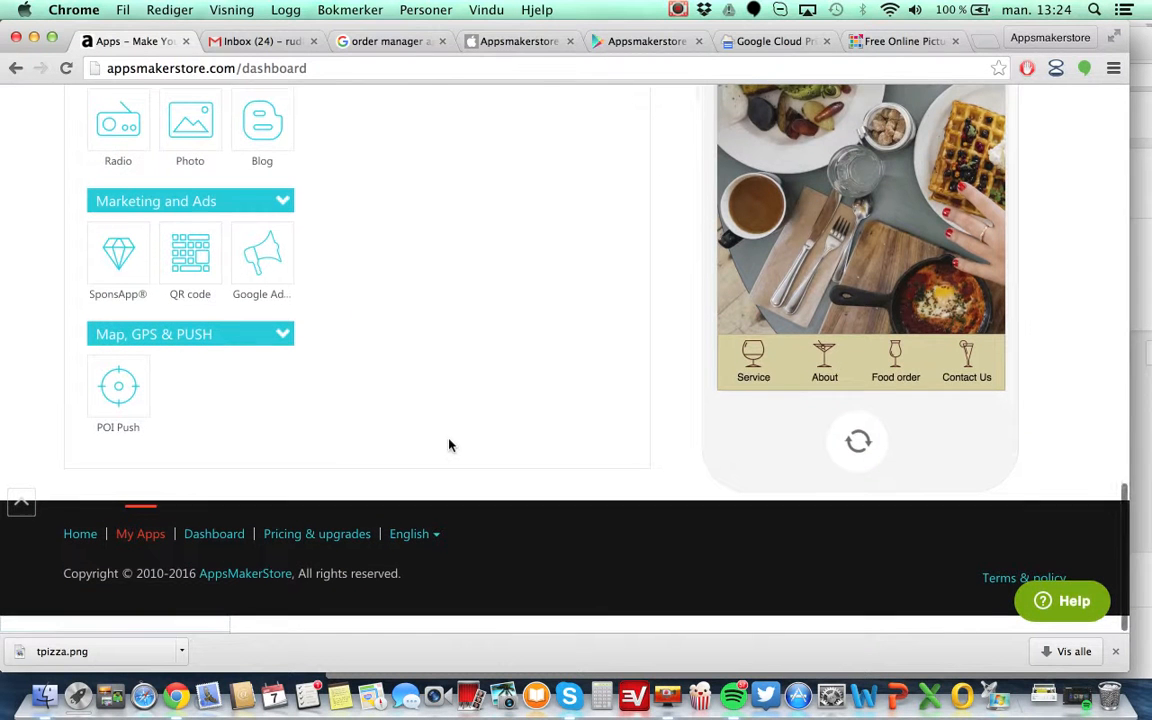
pyautogui.moveTo(143, 408)
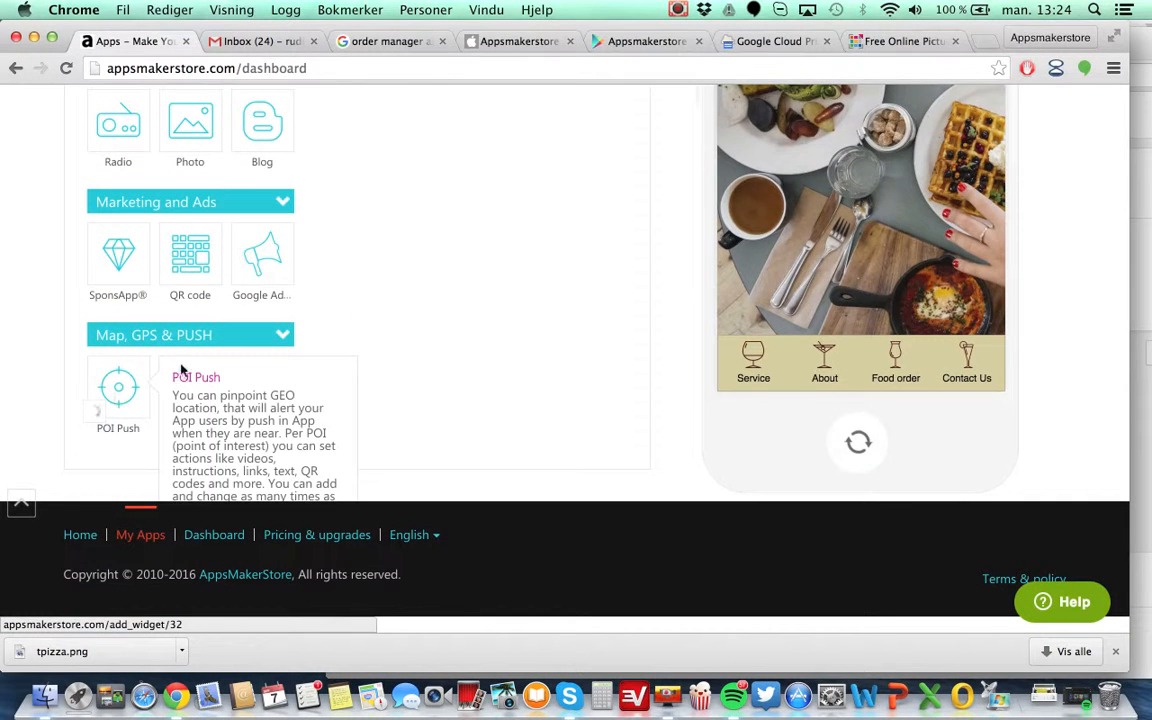
pyautogui.click(116, 398)
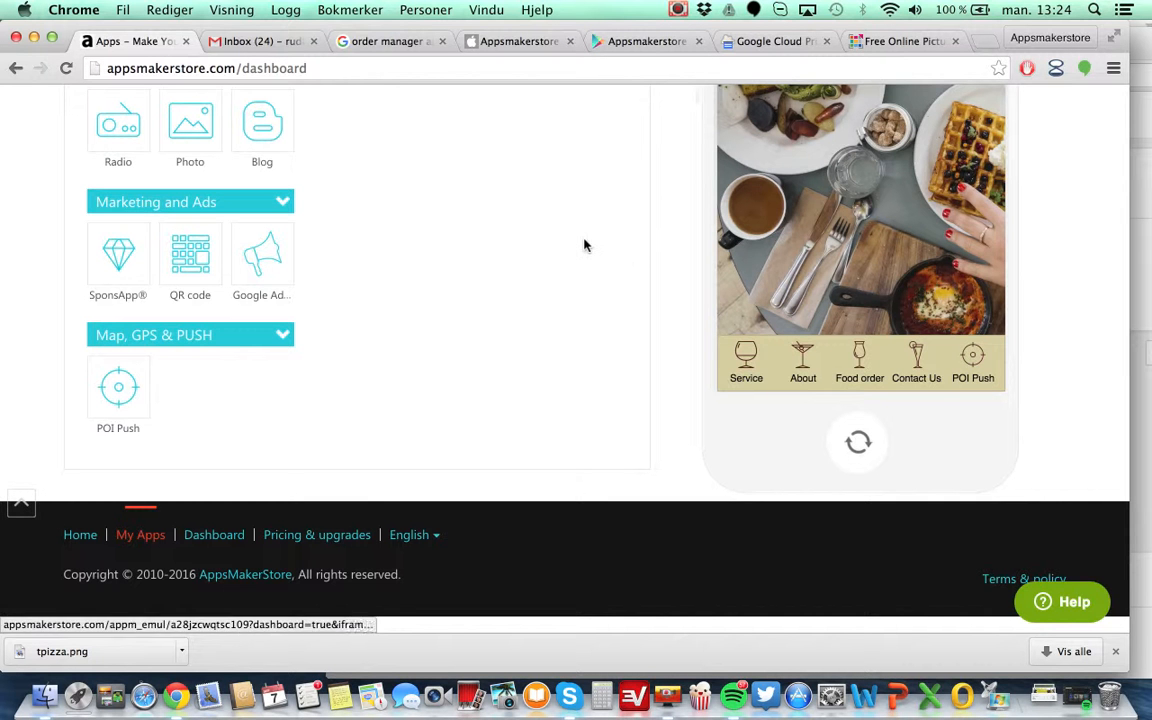
# Edit the POI Push gadget, add another point of interest and set its radius to about 10098 m.
pyautogui.scroll(5, 585, 246)
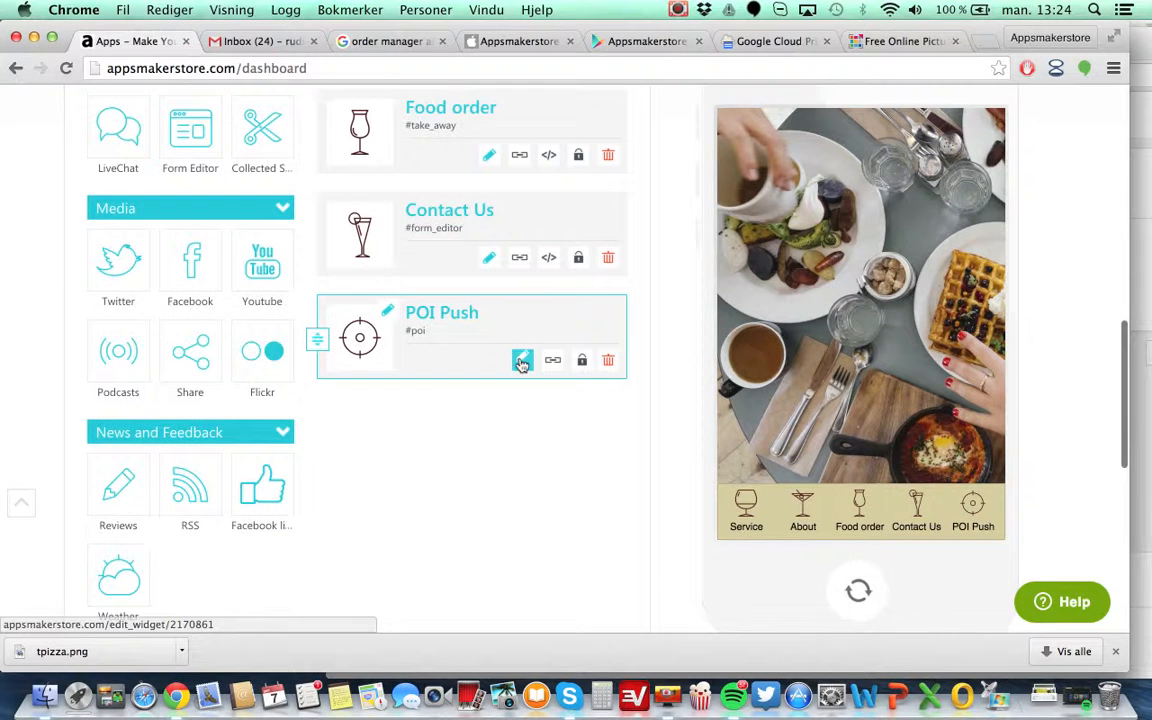
pyautogui.click(522, 361)
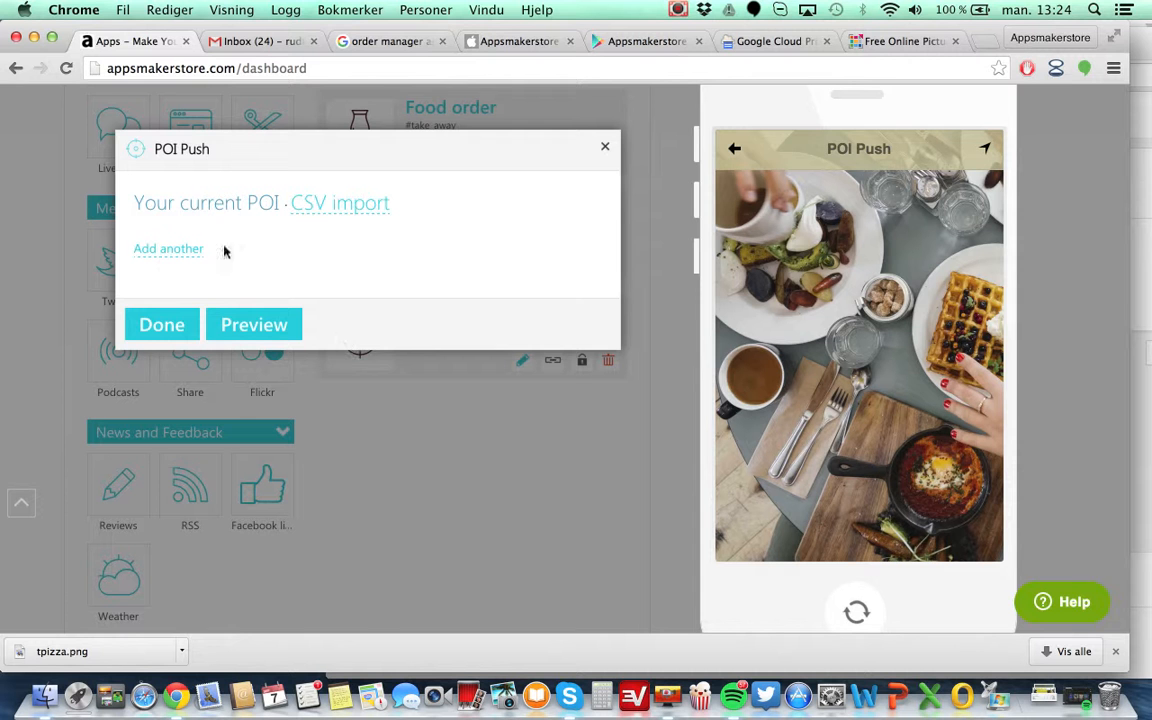
pyautogui.click(187, 257)
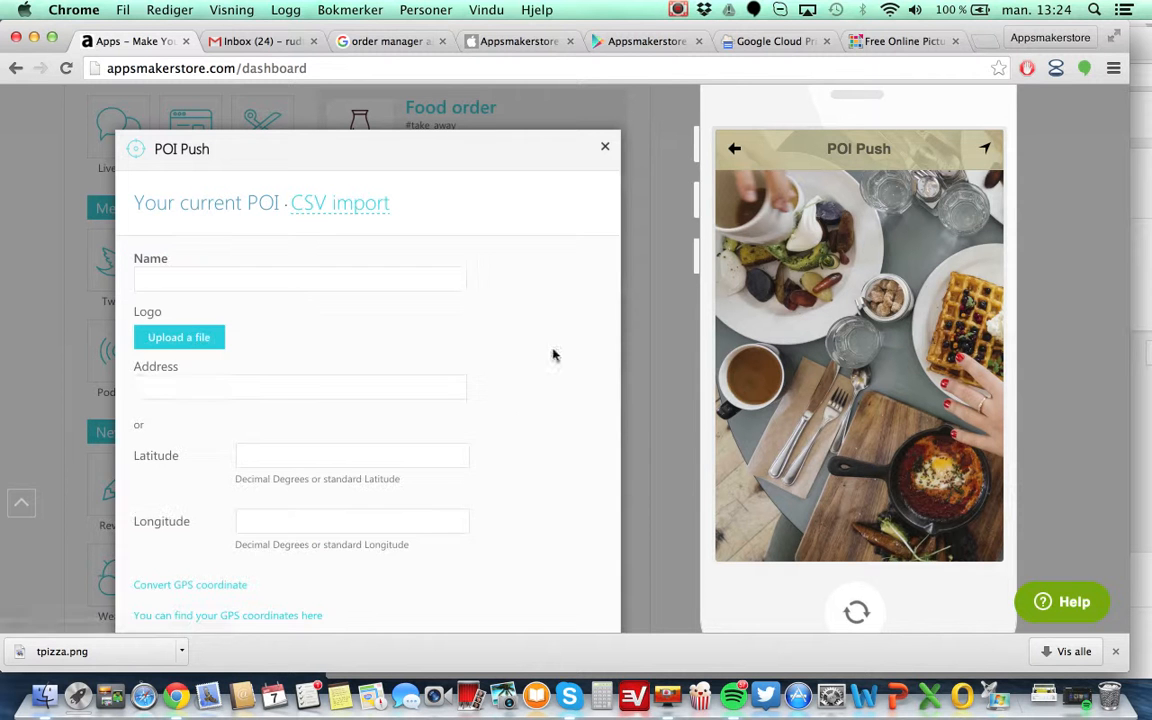
pyautogui.scroll(-5, 516, 453)
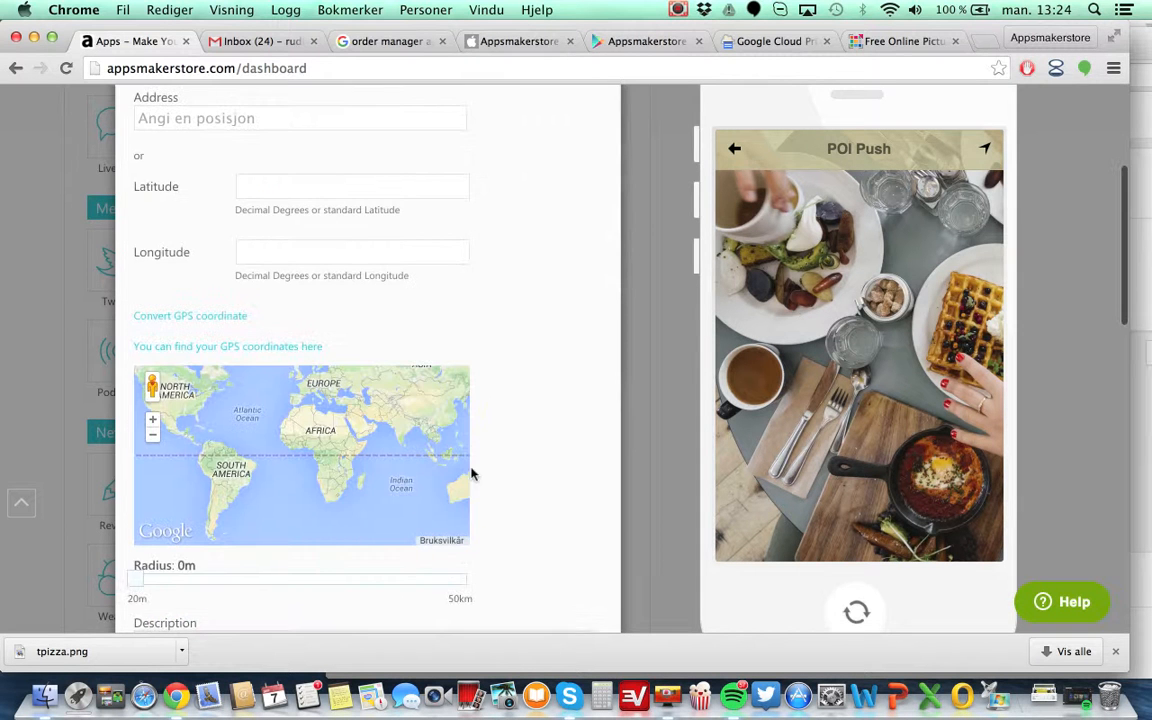
pyautogui.scroll(2, 511, 281)
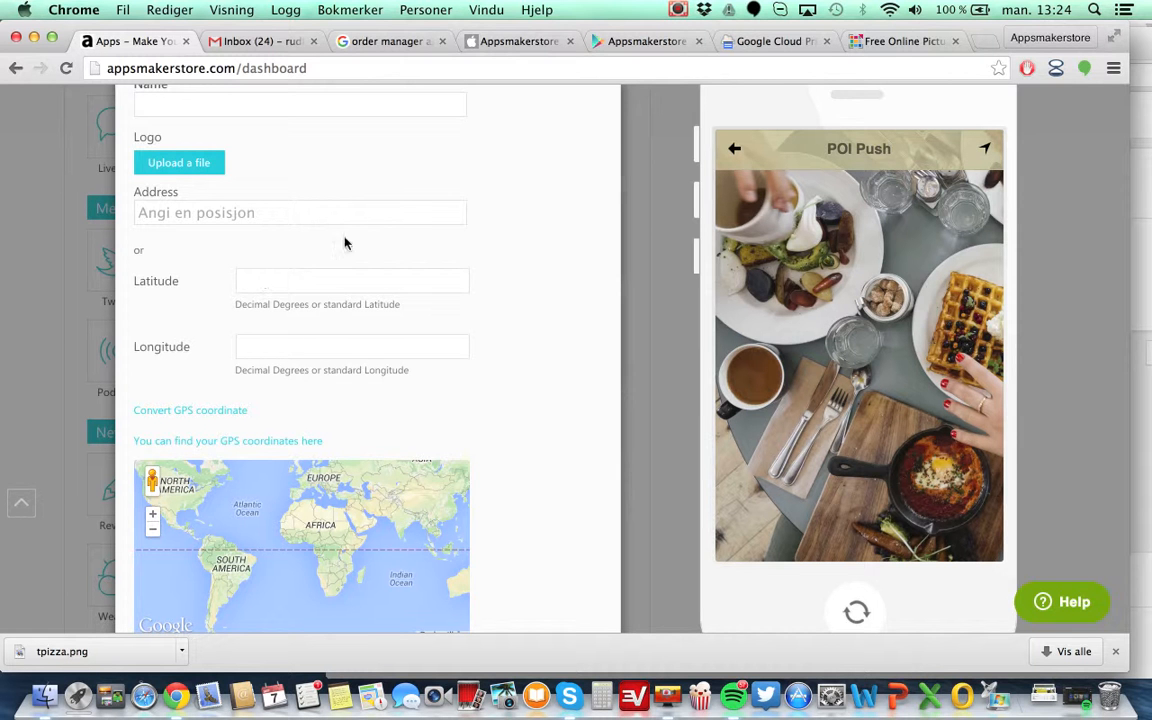
pyautogui.scroll(-5, 583, 388)
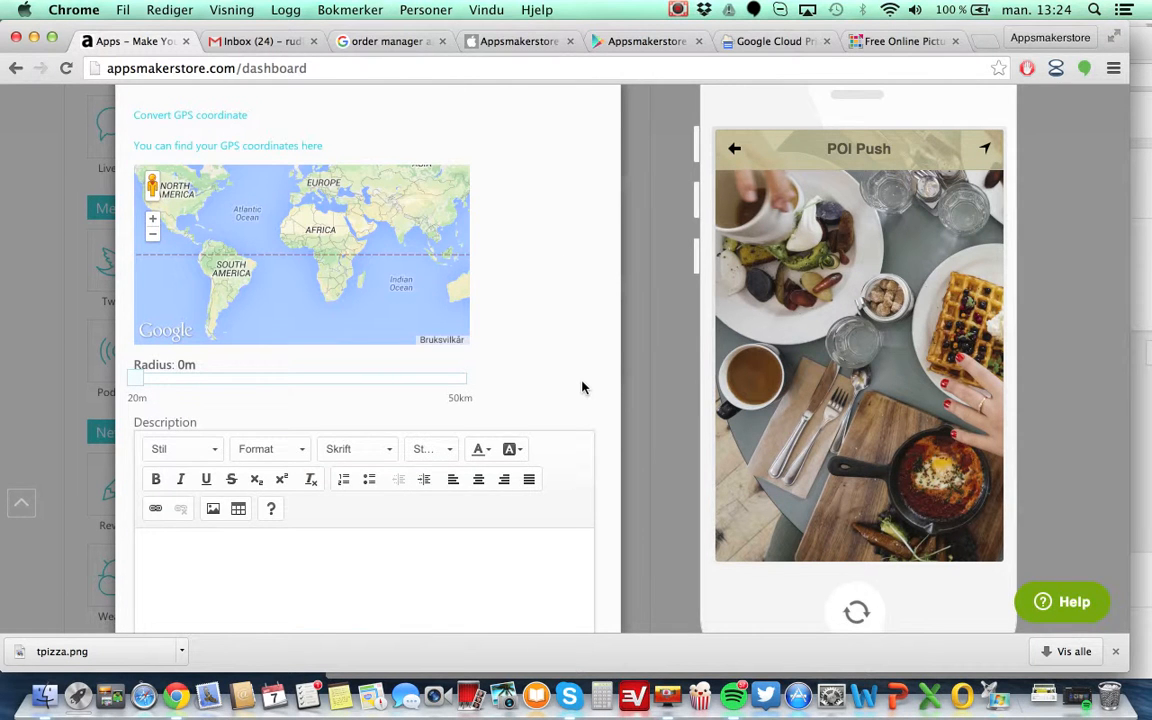
pyautogui.moveTo(139, 386); pyautogui.dragTo(201, 386)
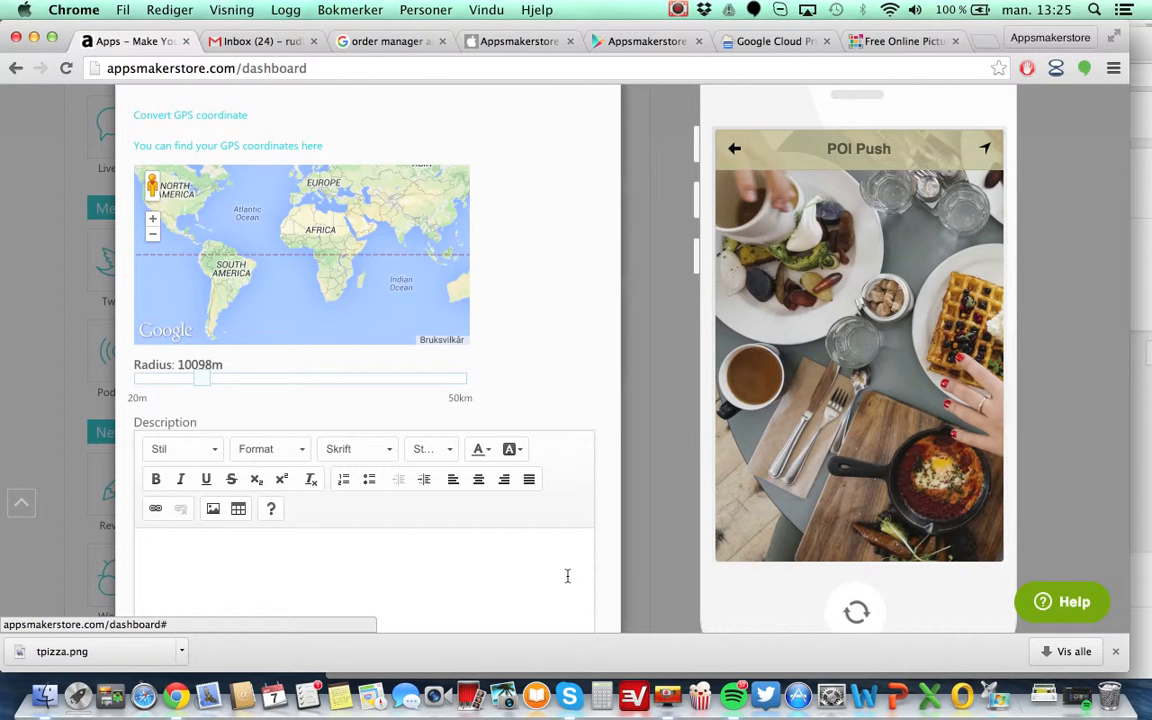
# Close the POI Push editor without saving changes and remove the POI Push gadget from the app.
pyautogui.scroll(-10, 567, 576)
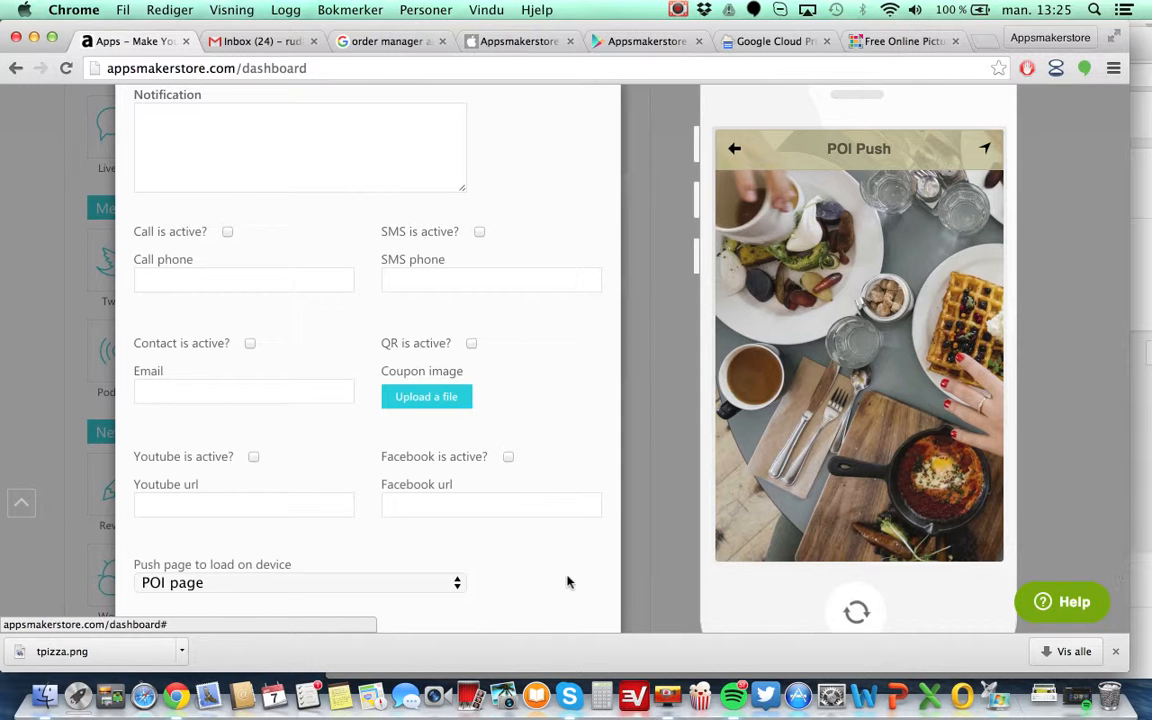
pyautogui.scroll(-3, 567, 582)
pyautogui.scroll(8, 567, 582)
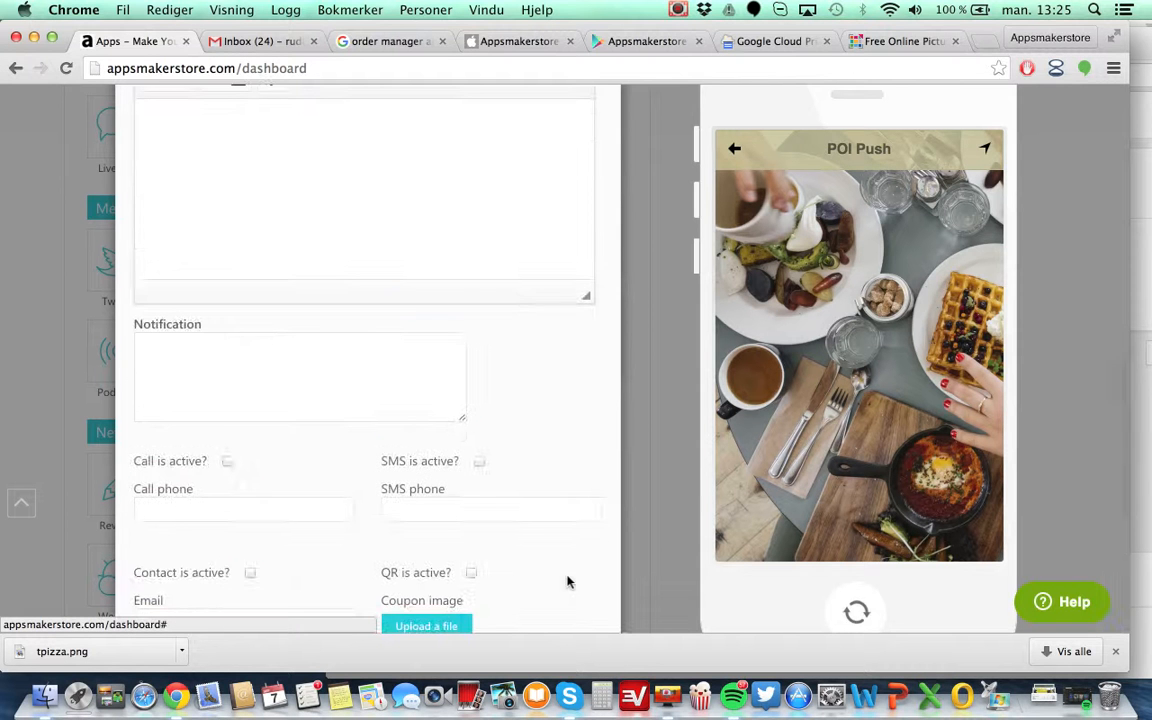
pyautogui.scroll(1, 567, 582)
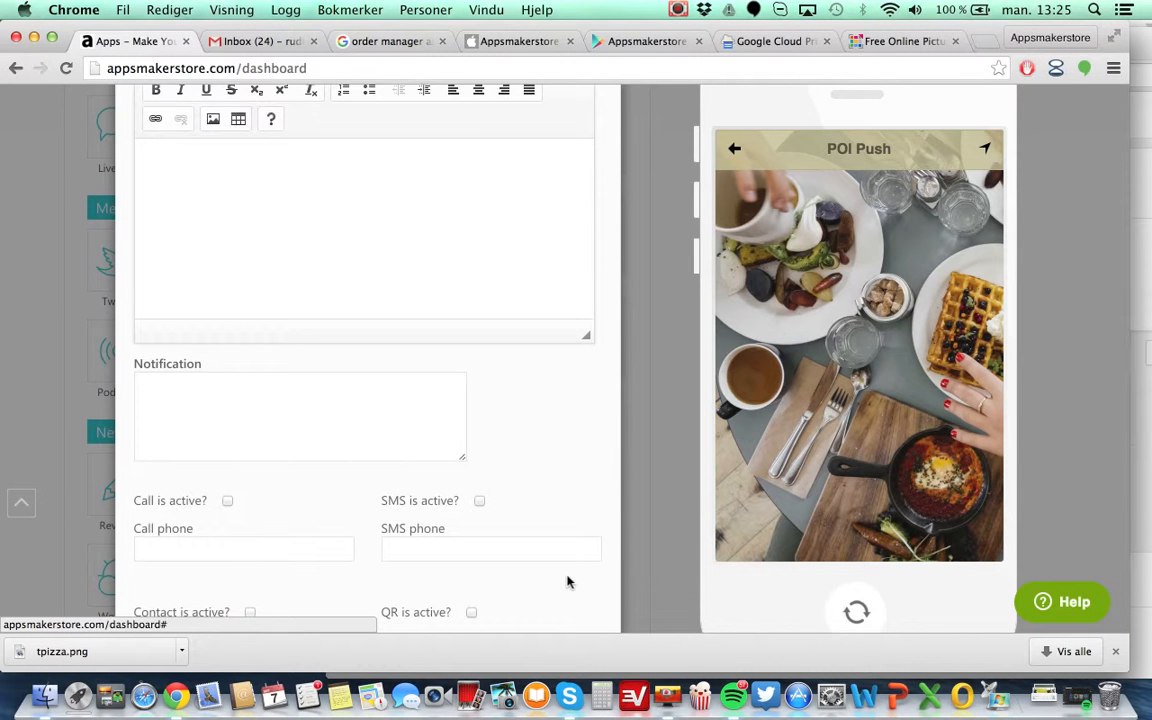
pyautogui.scroll(10, 567, 582)
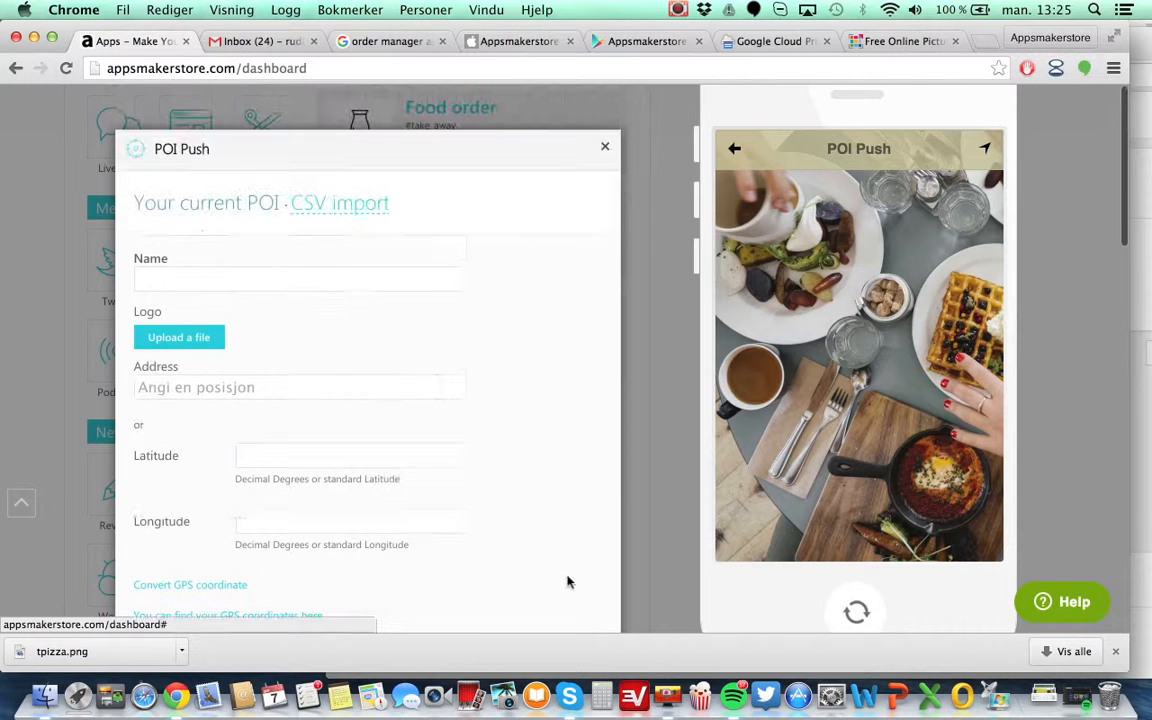
pyautogui.click(606, 150)
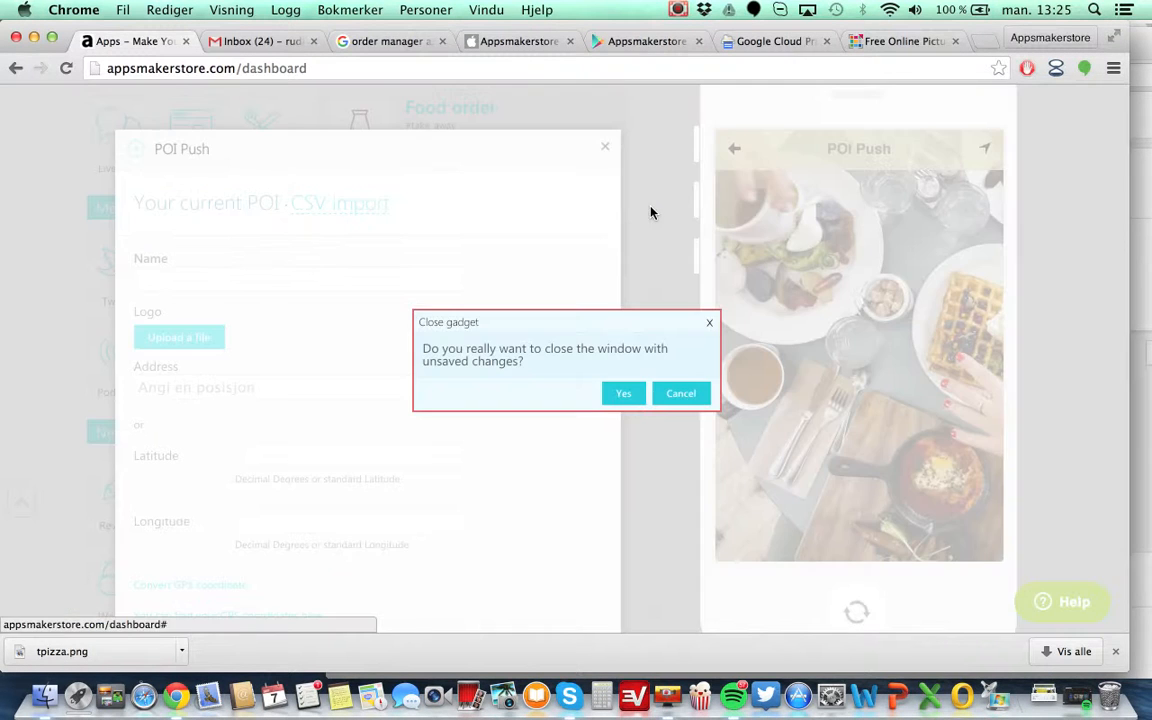
pyautogui.click(623, 393)
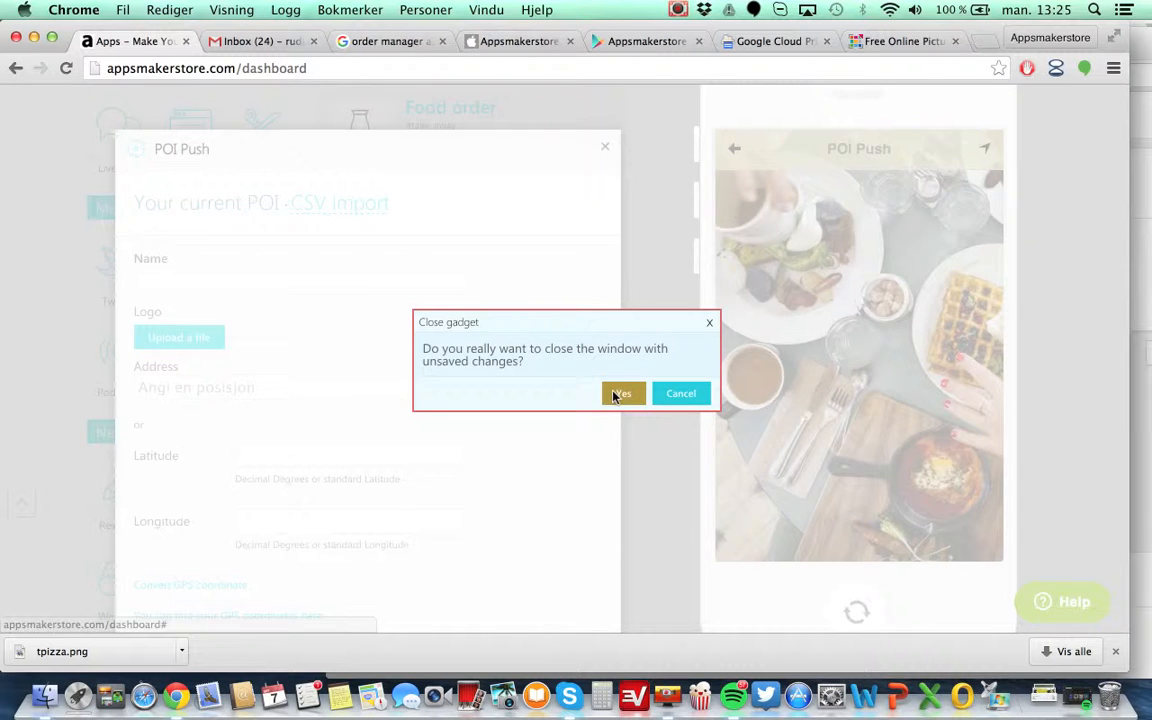
pyautogui.click(609, 363)
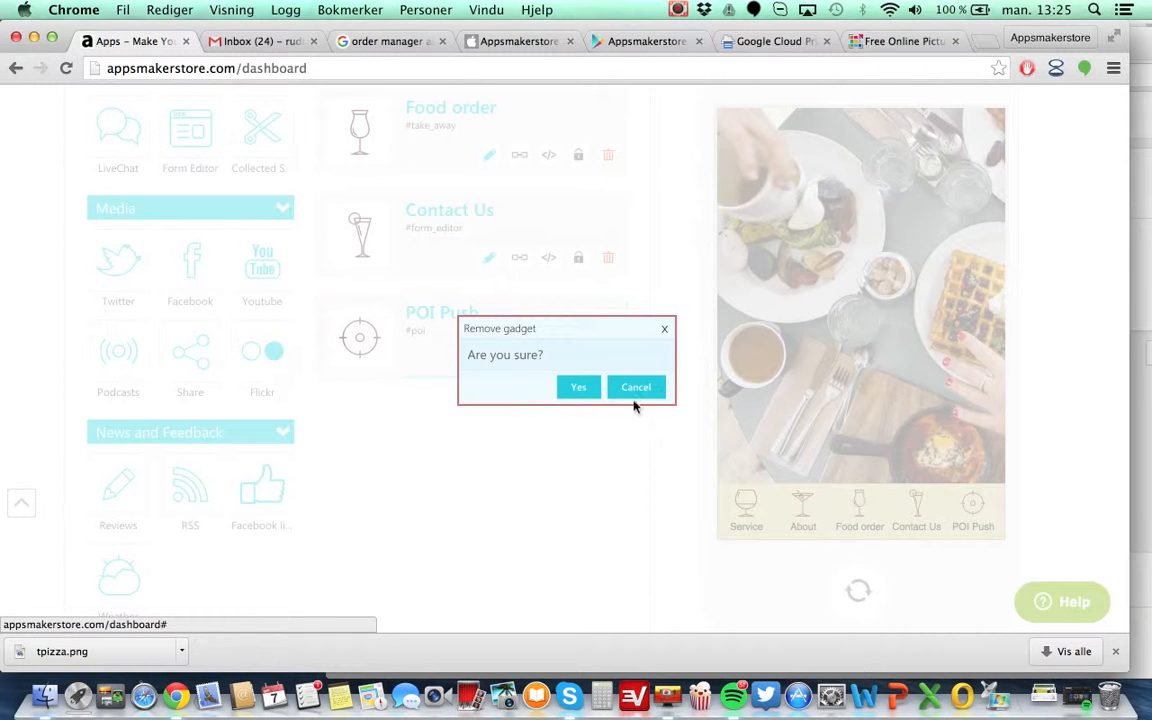
pyautogui.click(569, 387)
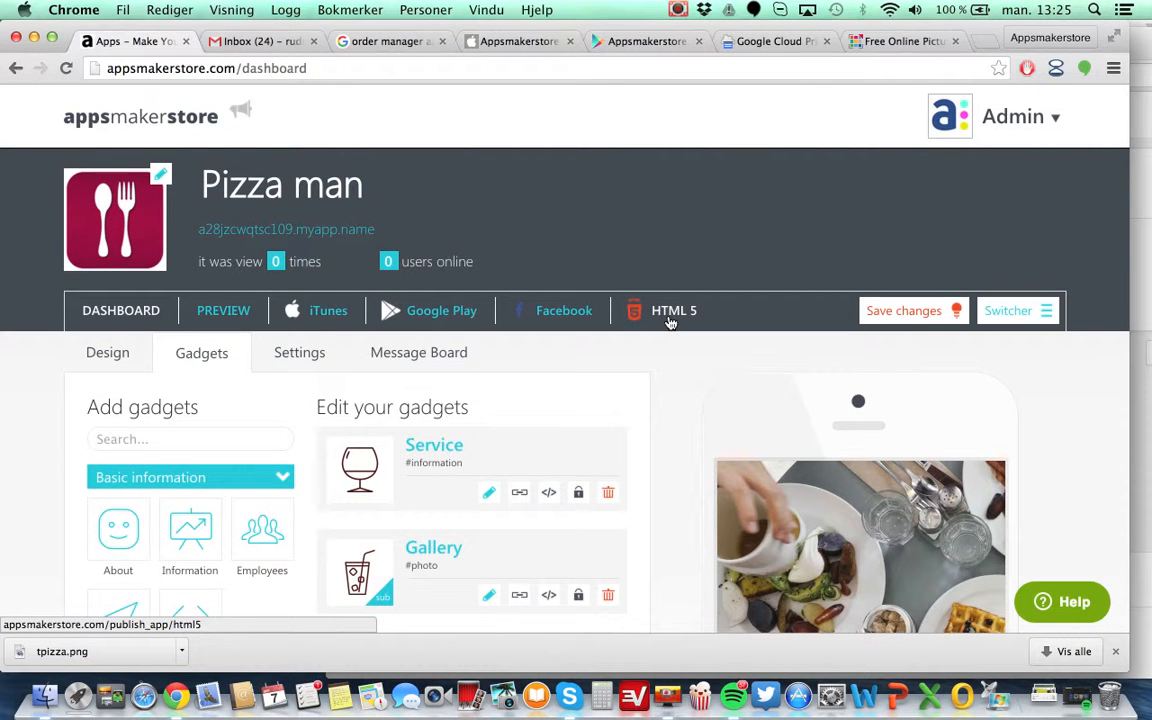
# Open the HTML5 publishing page and select the embedded banner script code for the app.
pyautogui.click(670, 314)
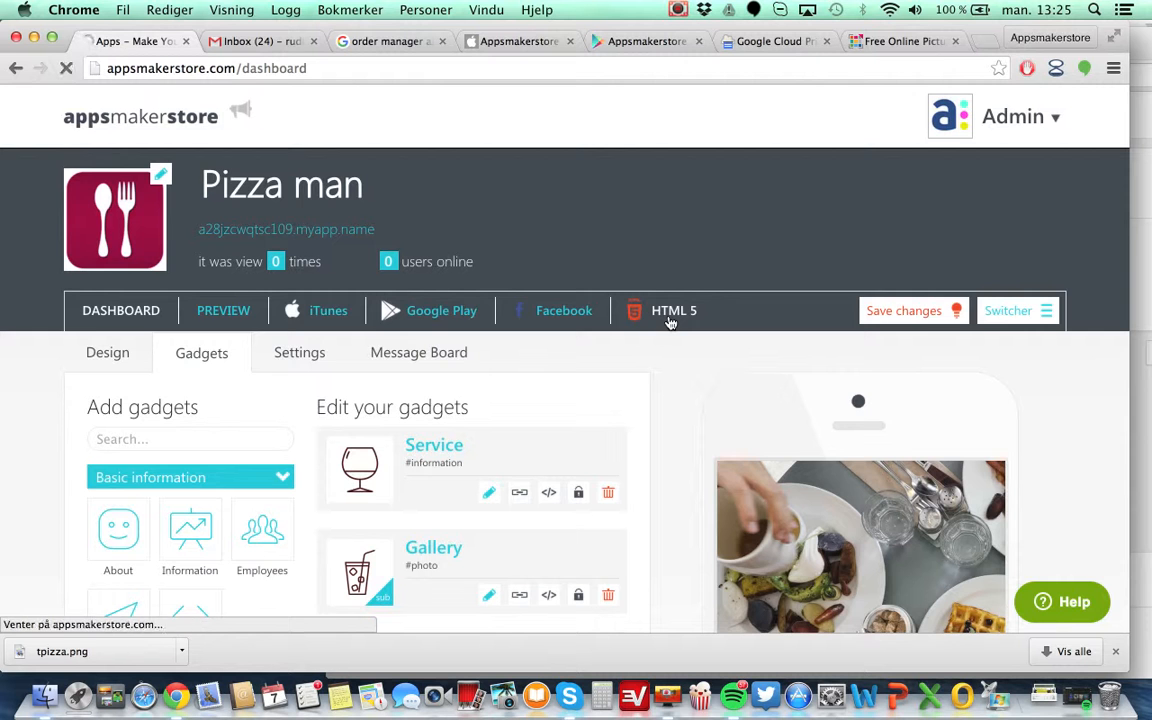
pyautogui.scroll(-5, 477, 470)
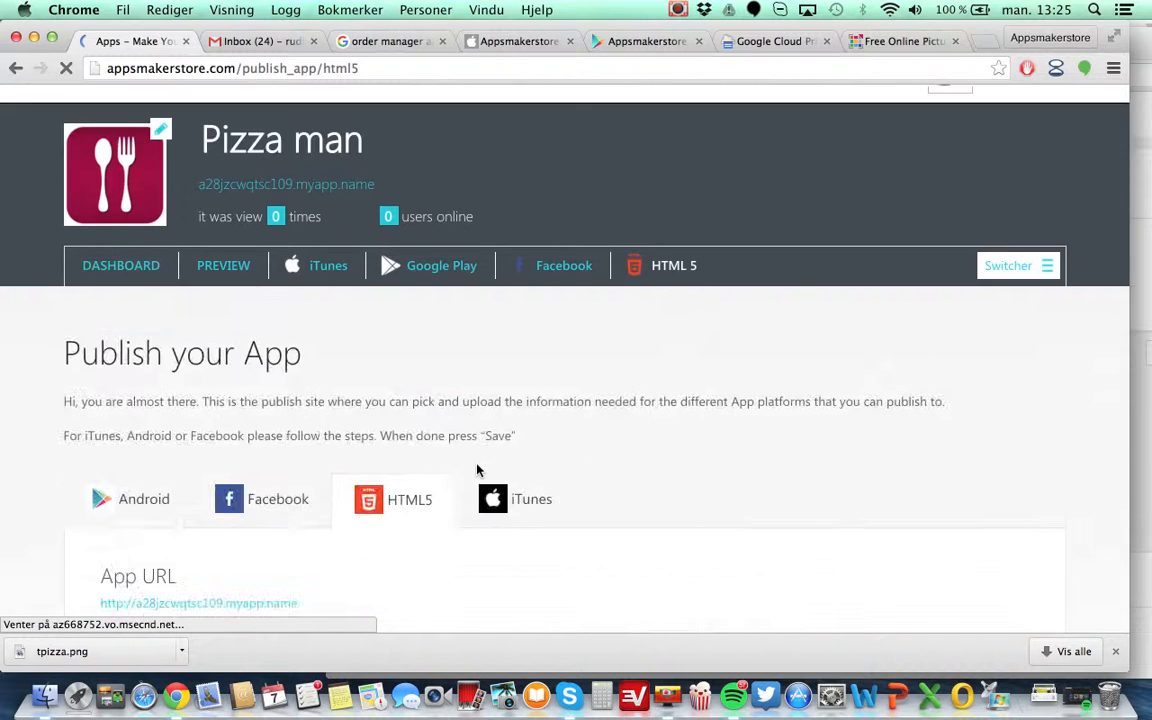
pyautogui.scroll(1, 477, 470)
pyautogui.scroll(-5, 477, 470)
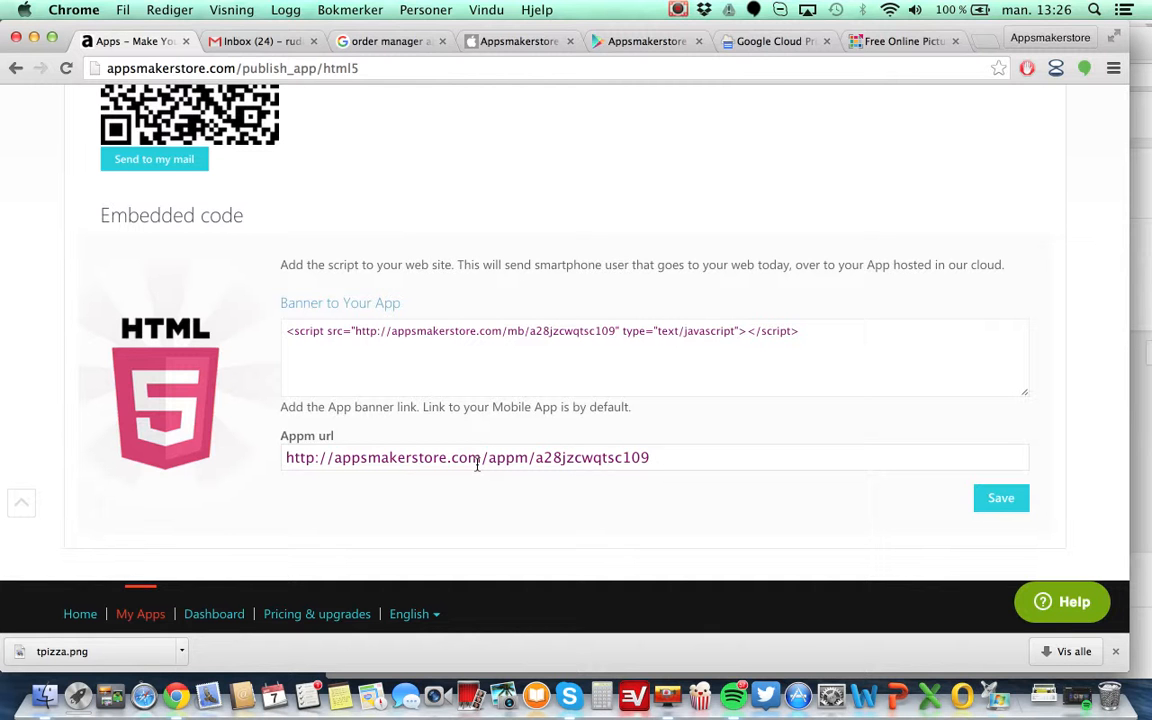
pyautogui.moveTo(823, 334); pyautogui.dragTo(300, 275)
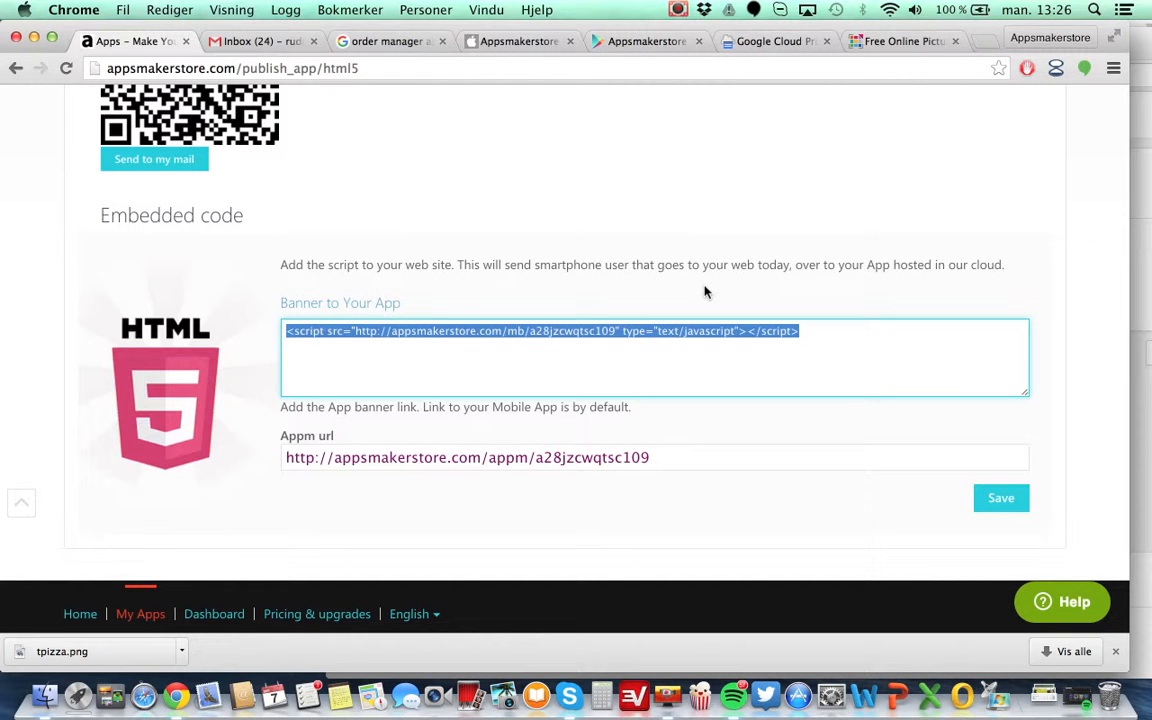
pyautogui.scroll(2, 705, 291)
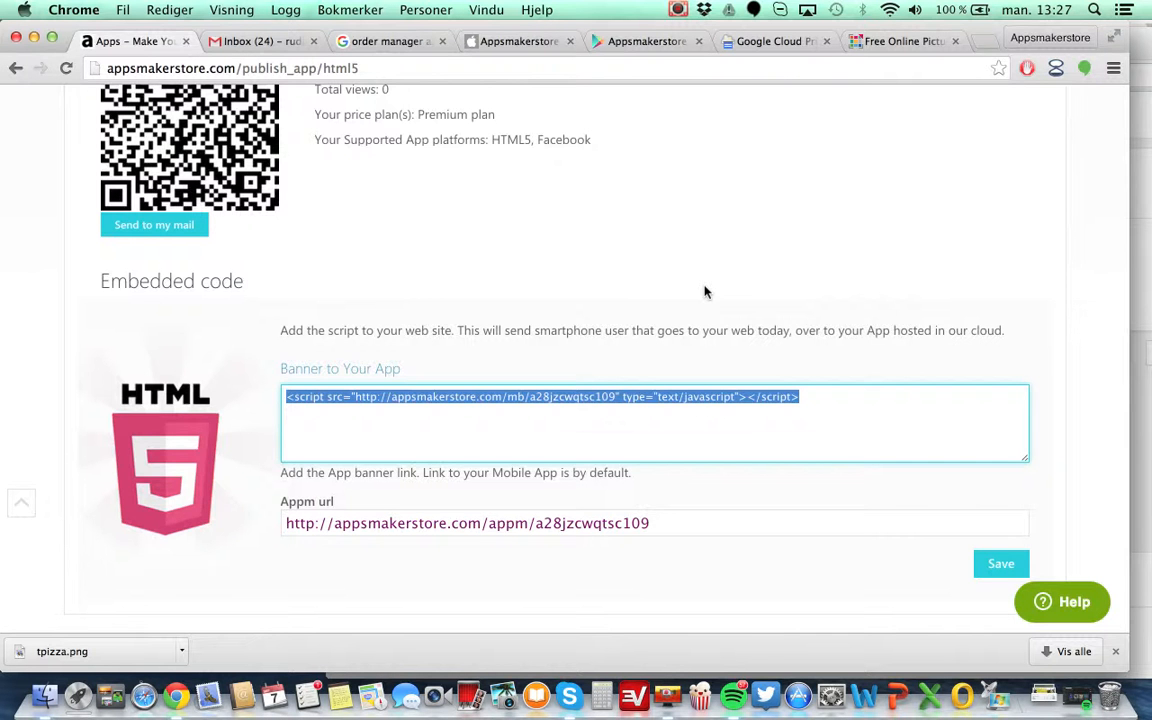
pyautogui.scroll(10, 705, 291)
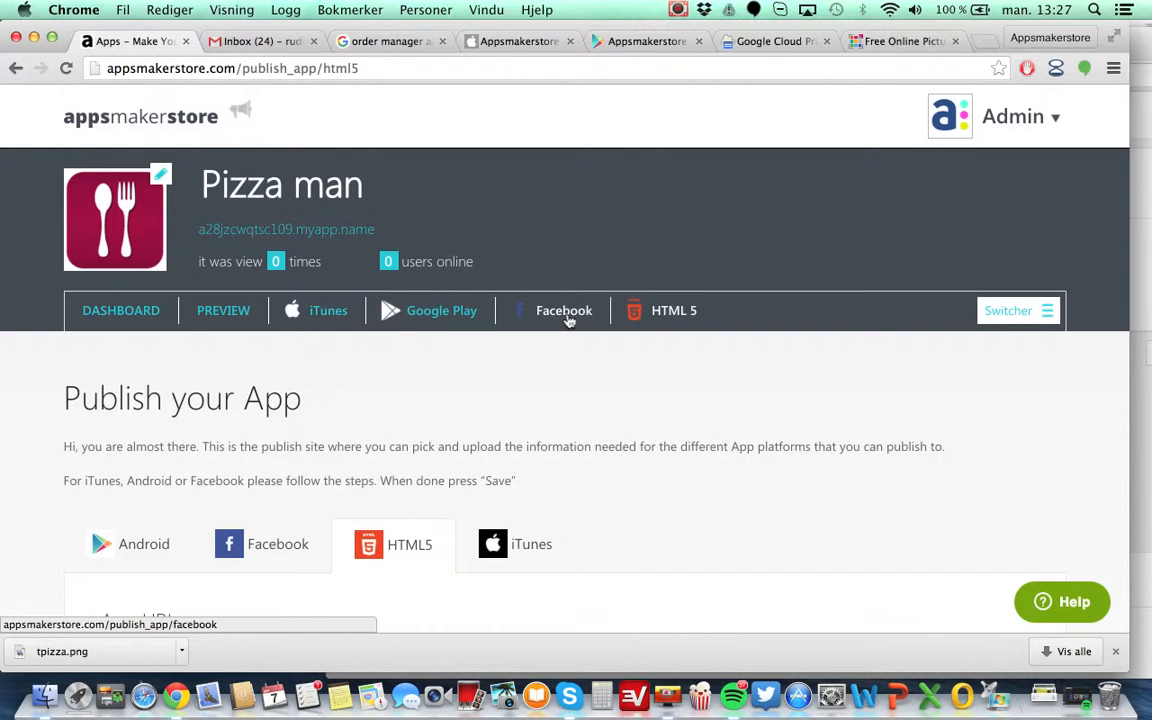
# Open facebook.com in a new browser tab.
pyautogui.press('super+t')
pyautogui.write('facebook')
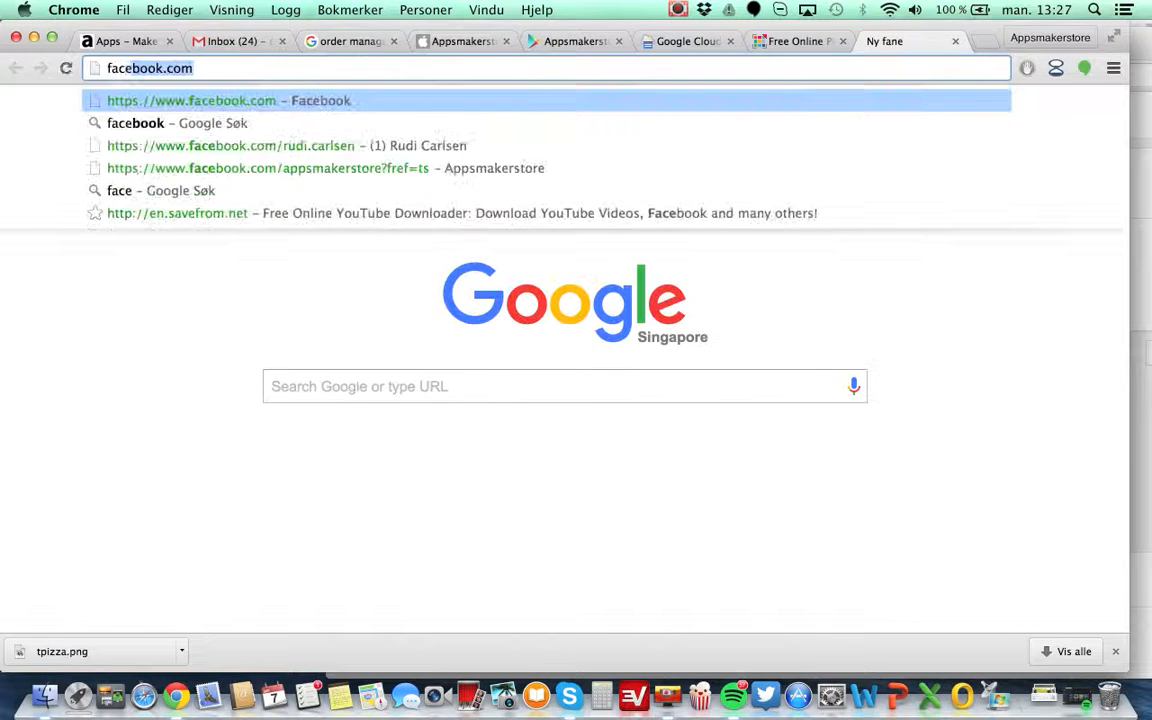
pyautogui.press('Return')
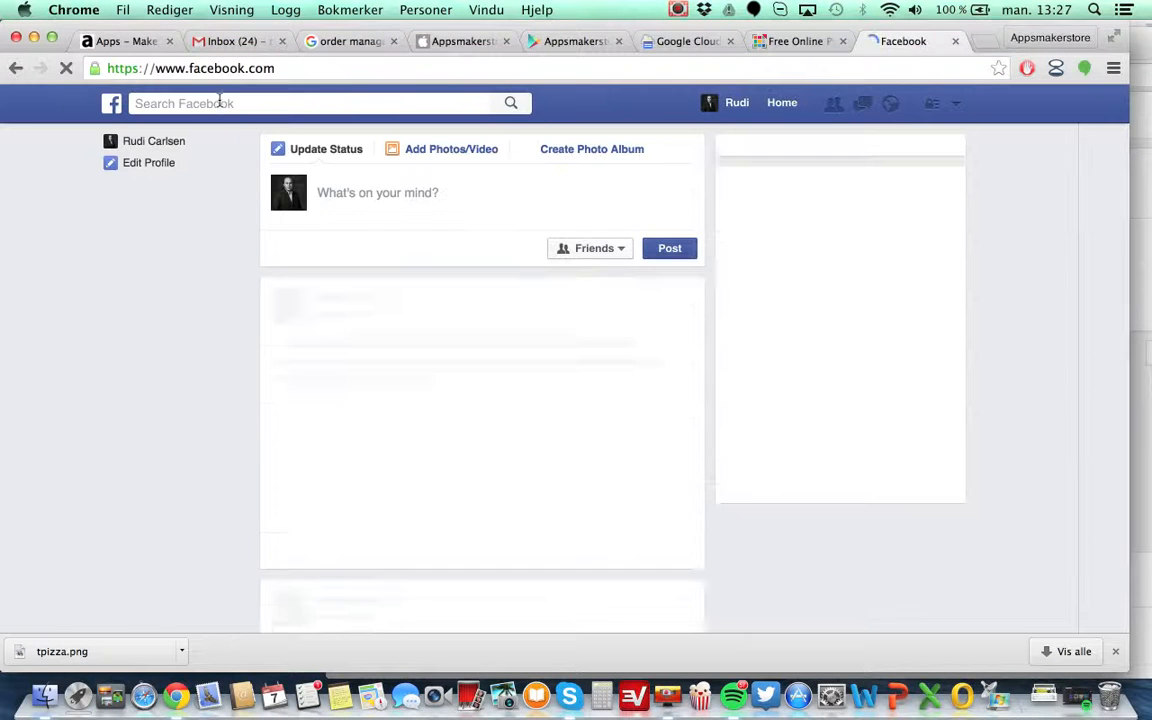
# Search Facebook for apps and open the Appsmakerstore page.
pyautogui.click(219, 103)
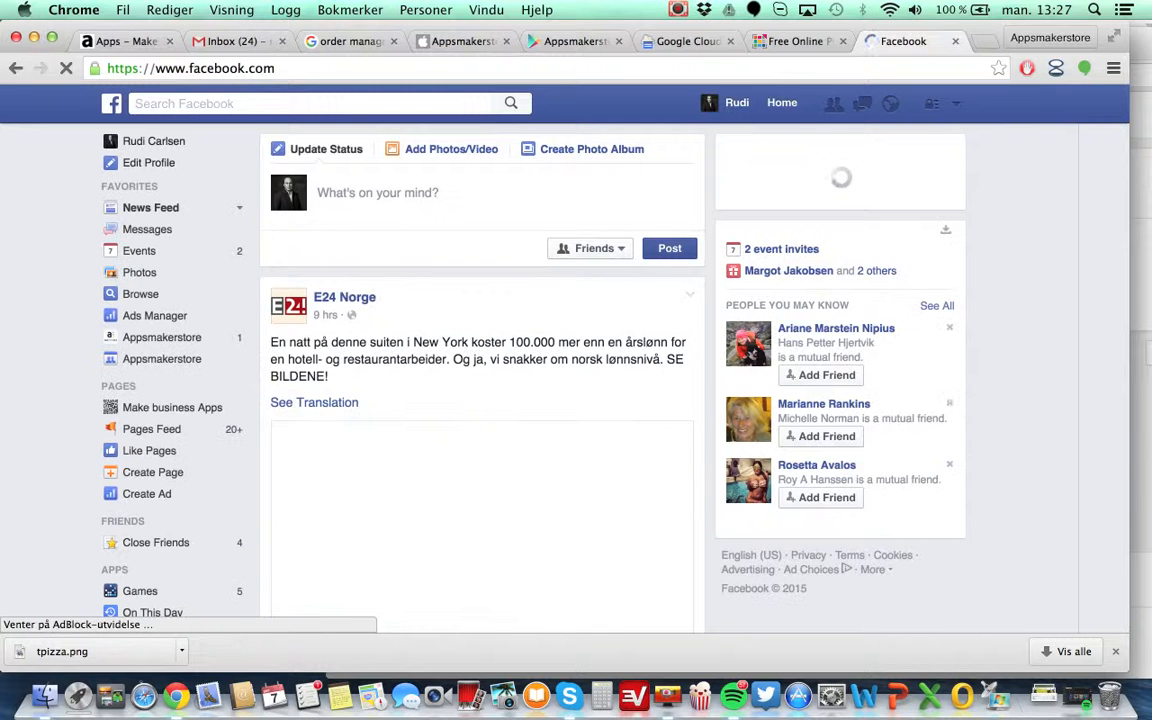
pyautogui.write('apps')
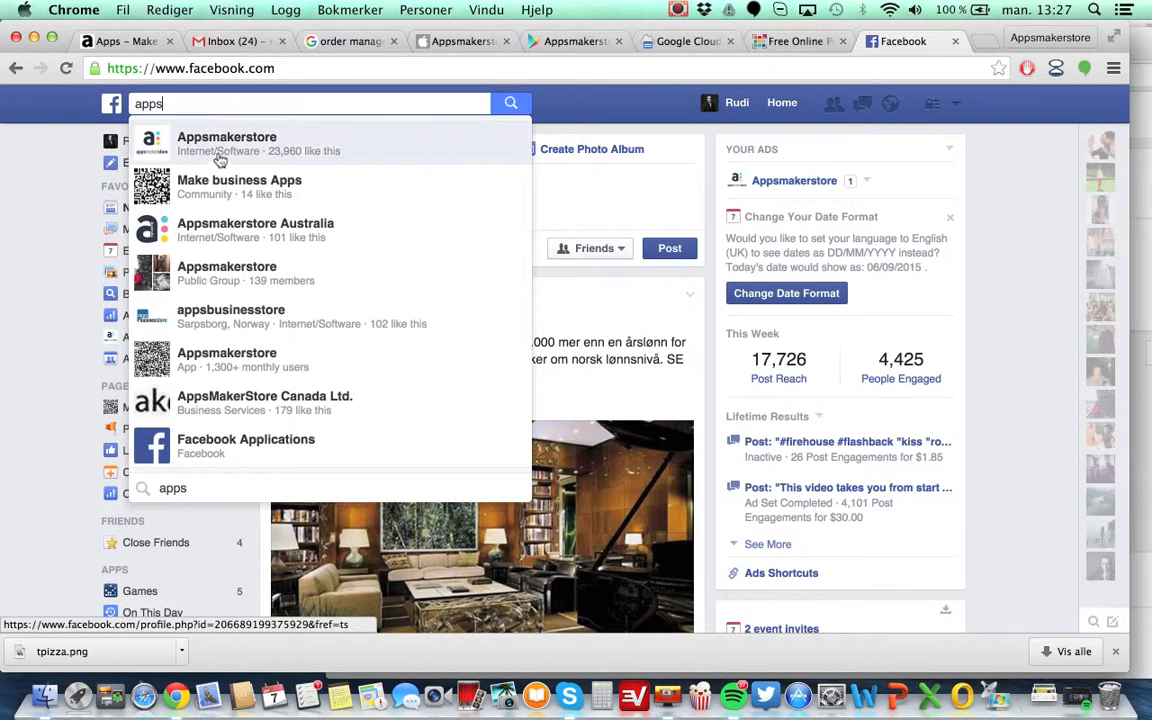
pyautogui.click(307, 146)
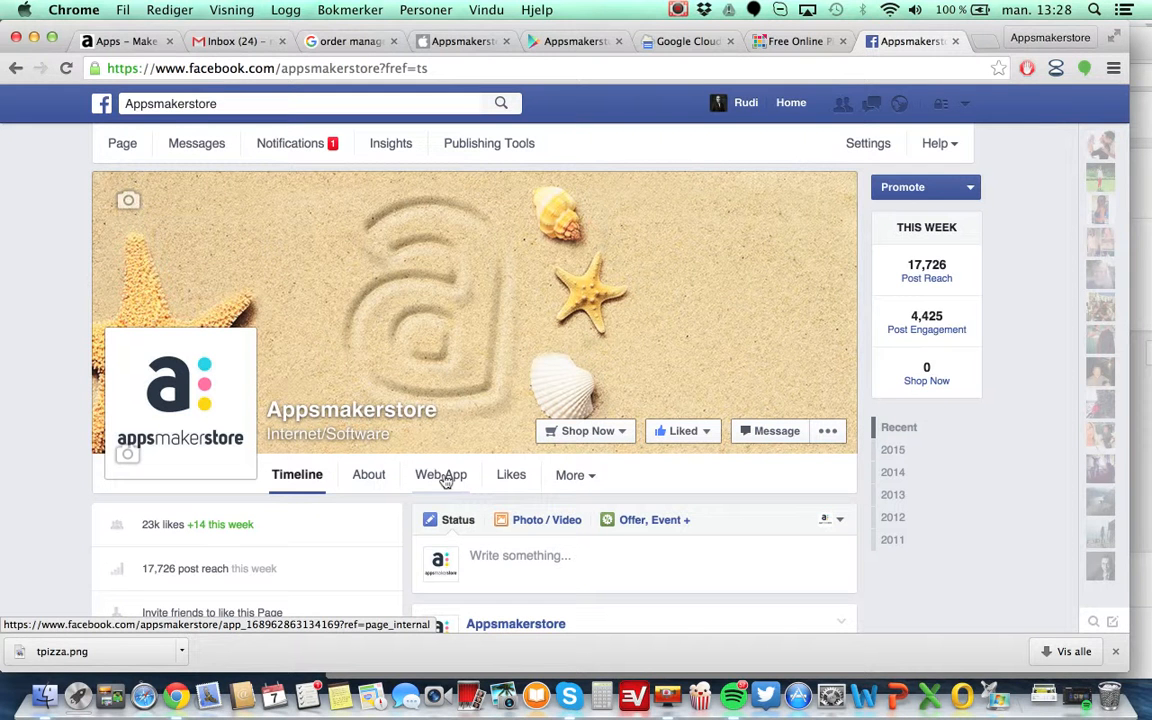
# Open the Web App tab on the Appsmakerstore Facebook page and scroll through the embedded app.
pyautogui.click(440, 478)
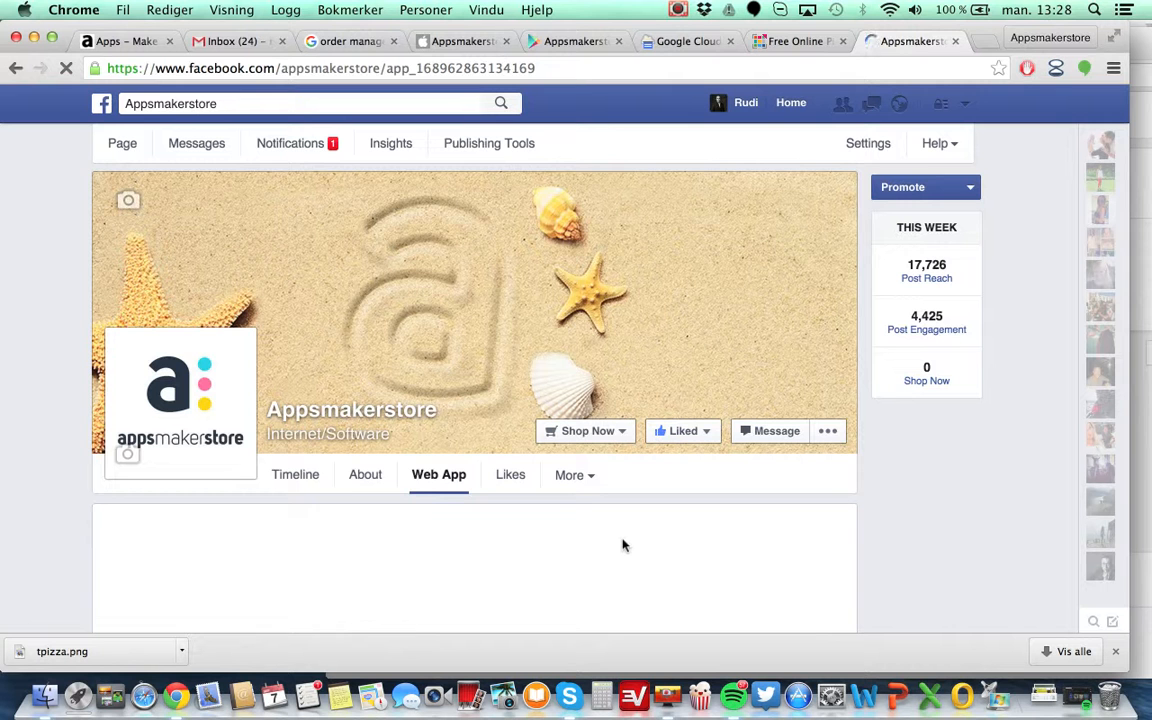
pyautogui.scroll(-4, 622, 545)
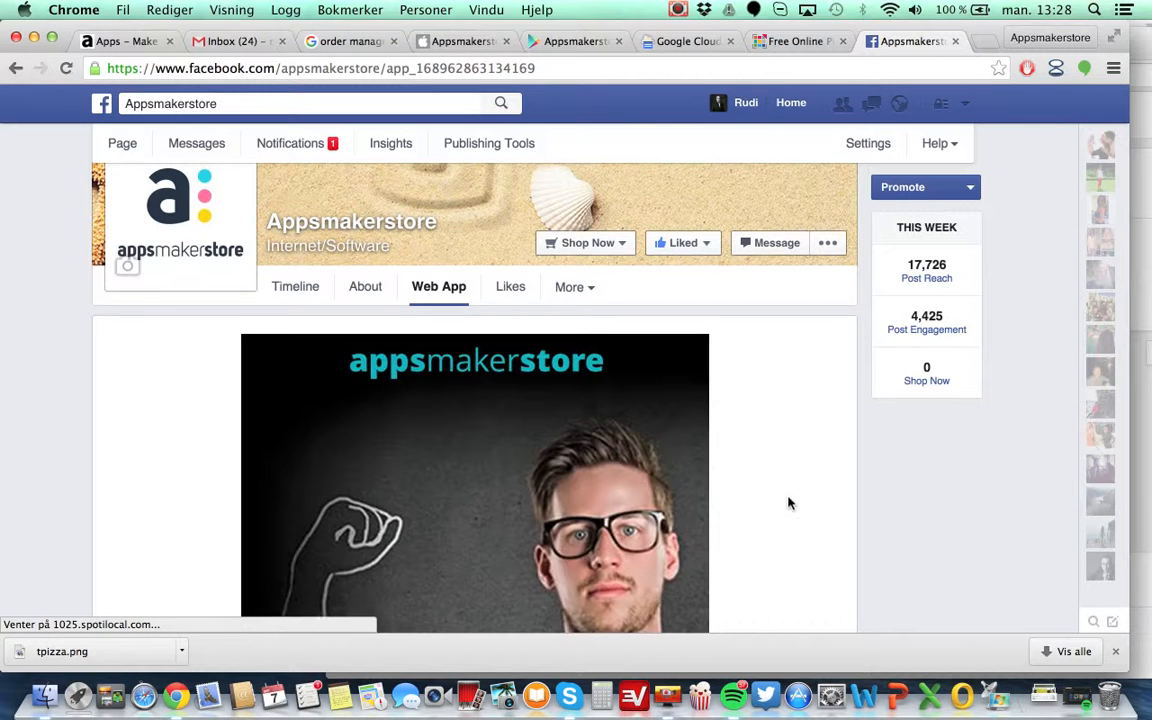
pyautogui.scroll(-3, 788, 503)
pyautogui.scroll(-5, 788, 503)
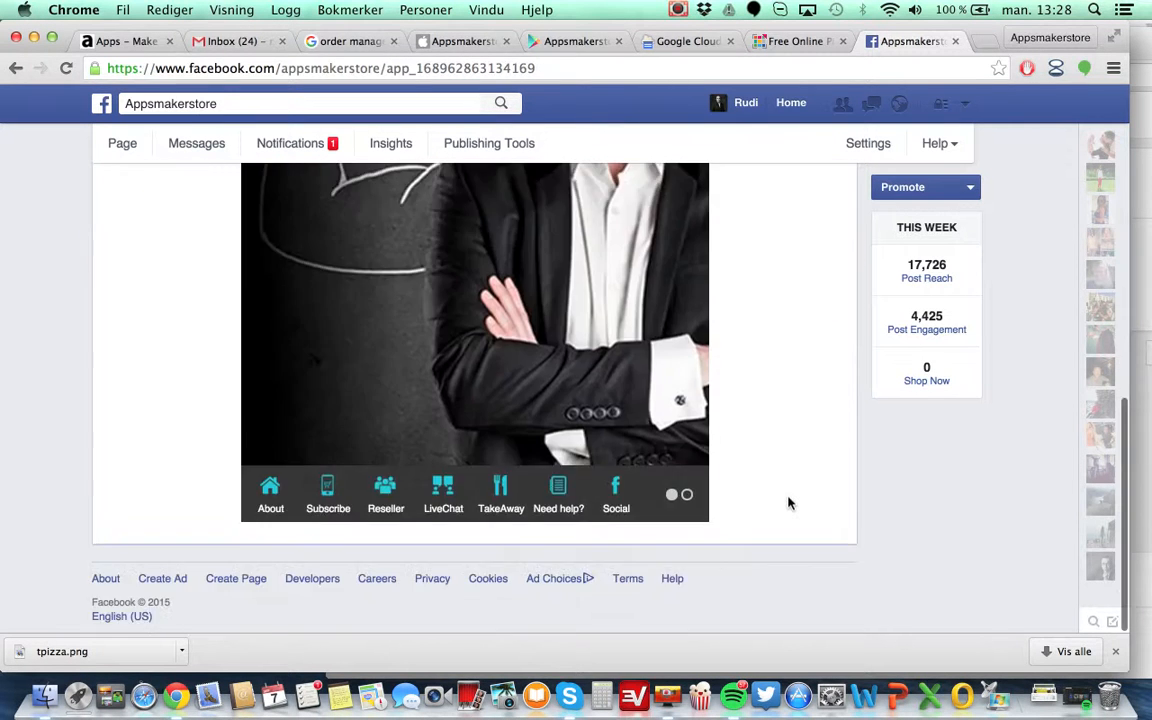
pyautogui.scroll(5, 788, 503)
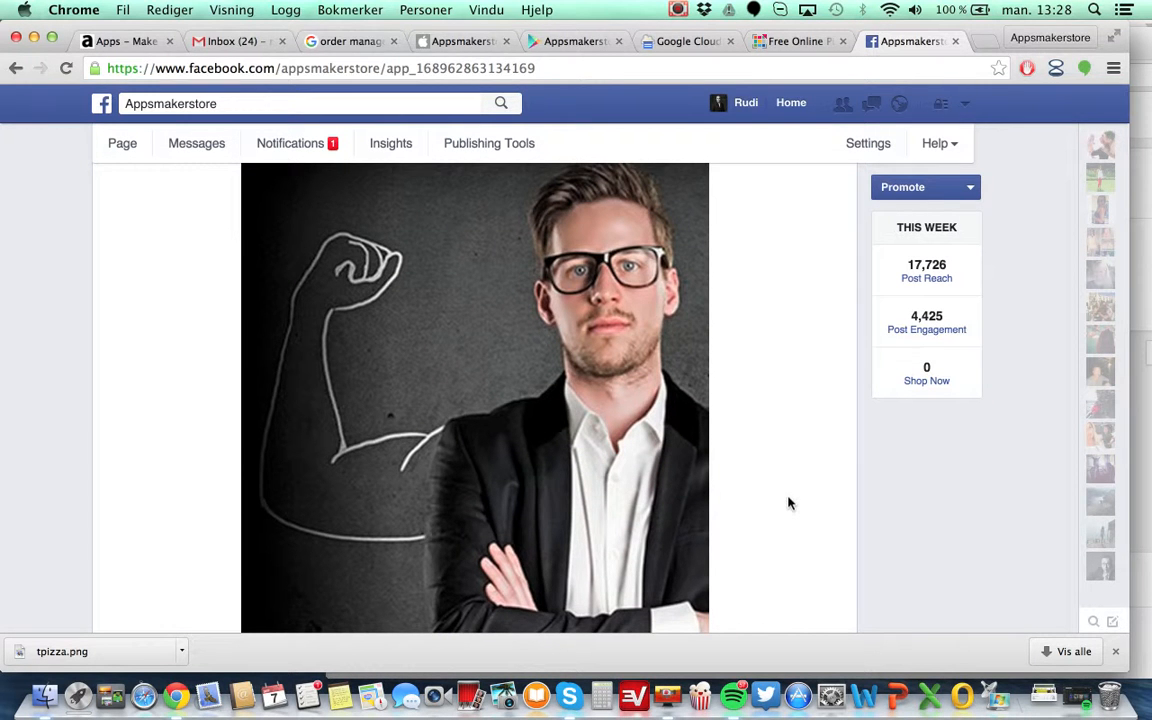
pyautogui.scroll(3, 788, 503)
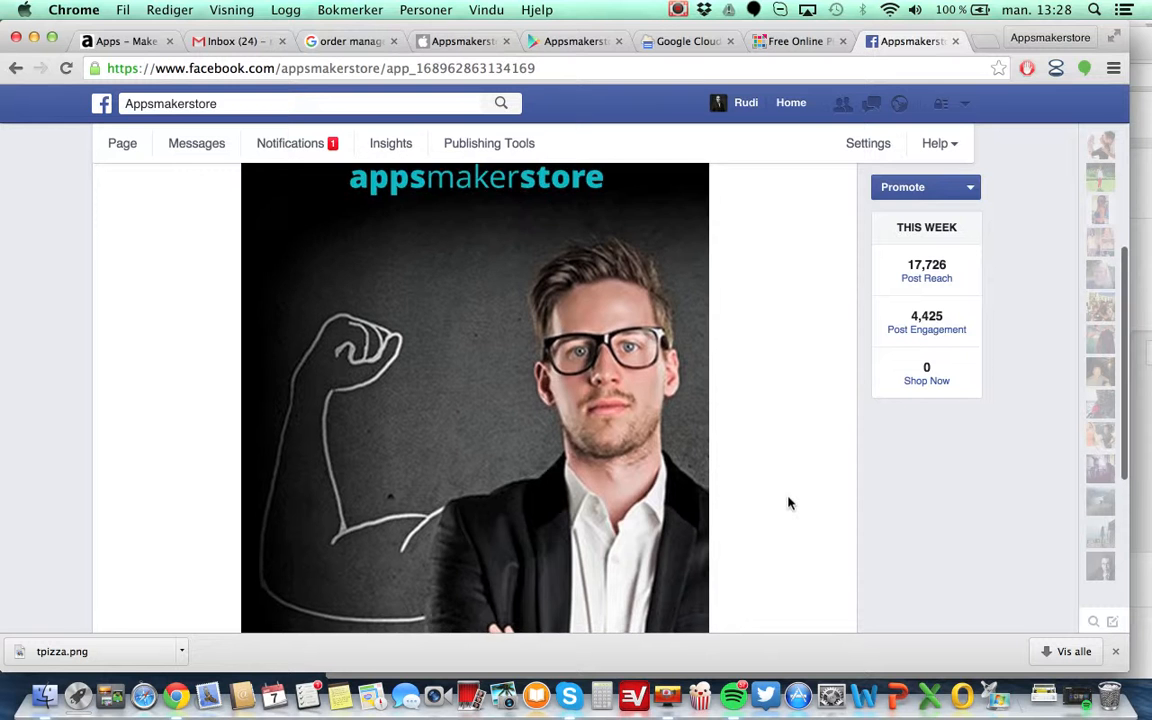
pyautogui.scroll(1, 788, 503)
pyautogui.scroll(-5, 788, 503)
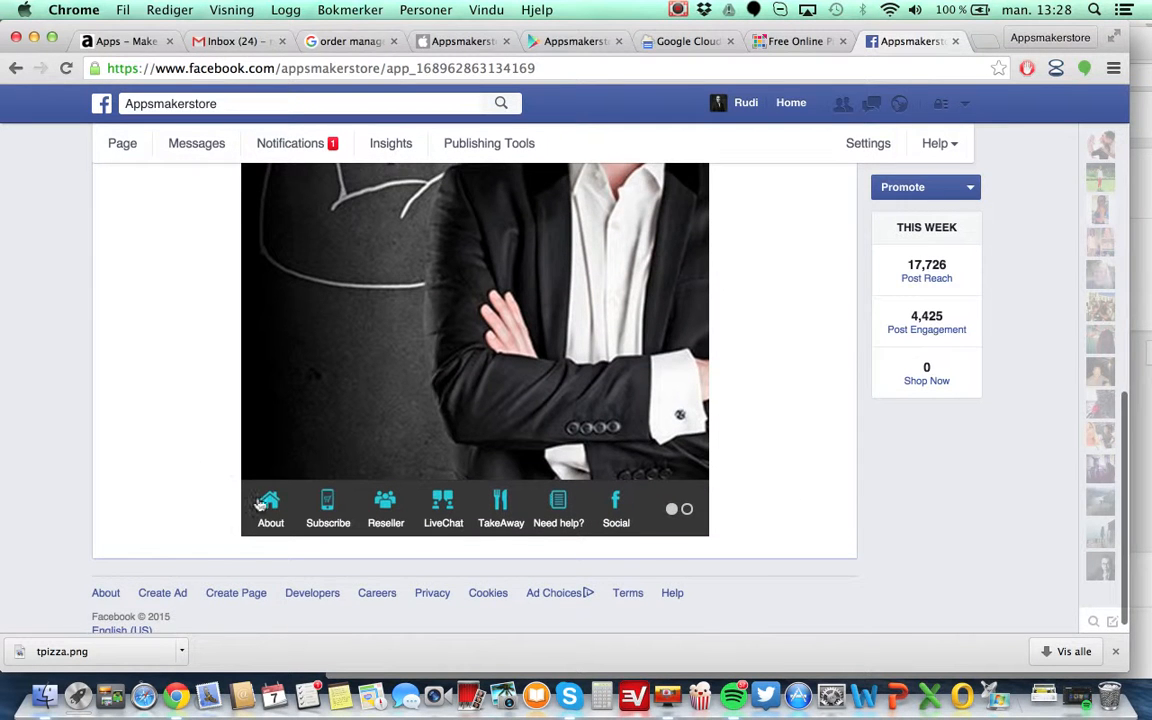
pyautogui.scroll(5, 432, 314)
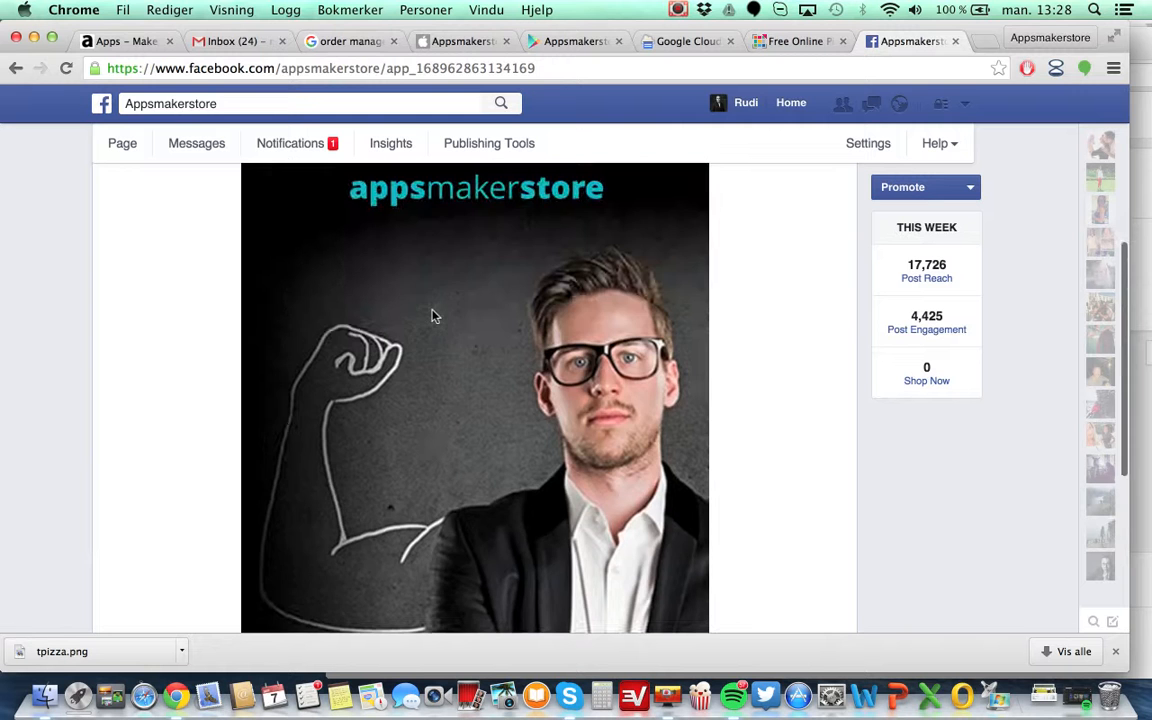
# Return to the Appsmakerstore tab and open the app's Facebook publishing page.
pyautogui.click(128, 42)
pyautogui.scroll(-10, 640, 481)
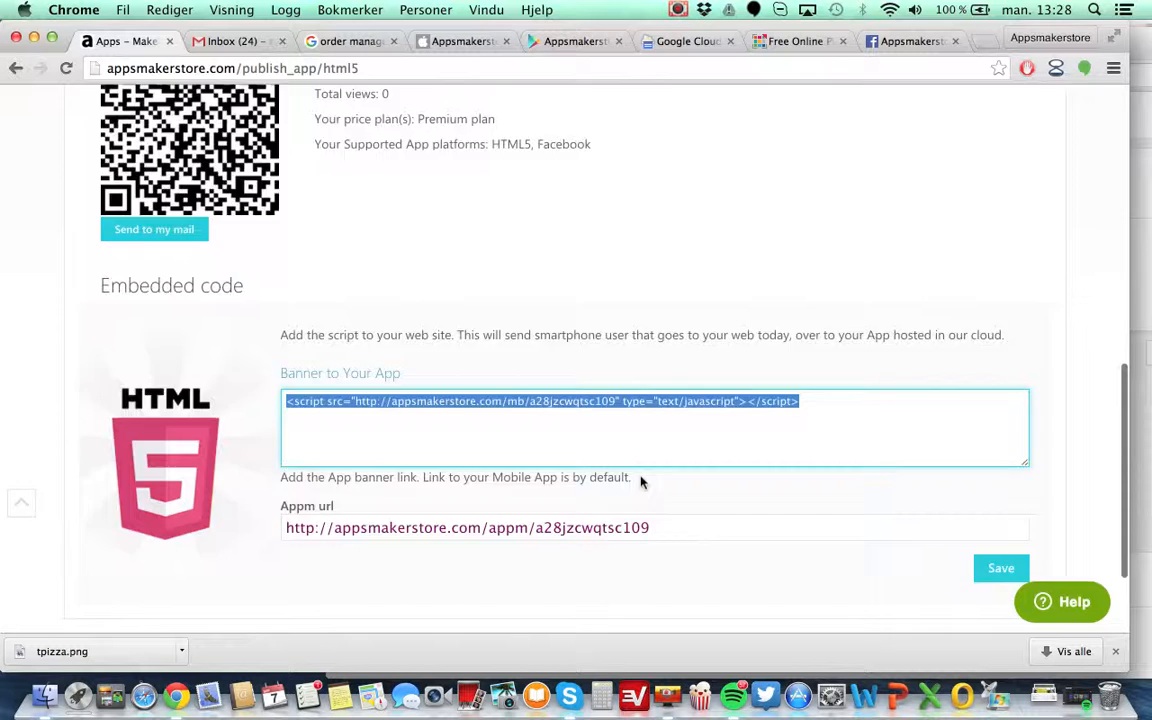
pyautogui.scroll(15, 643, 481)
pyautogui.click(563, 311)
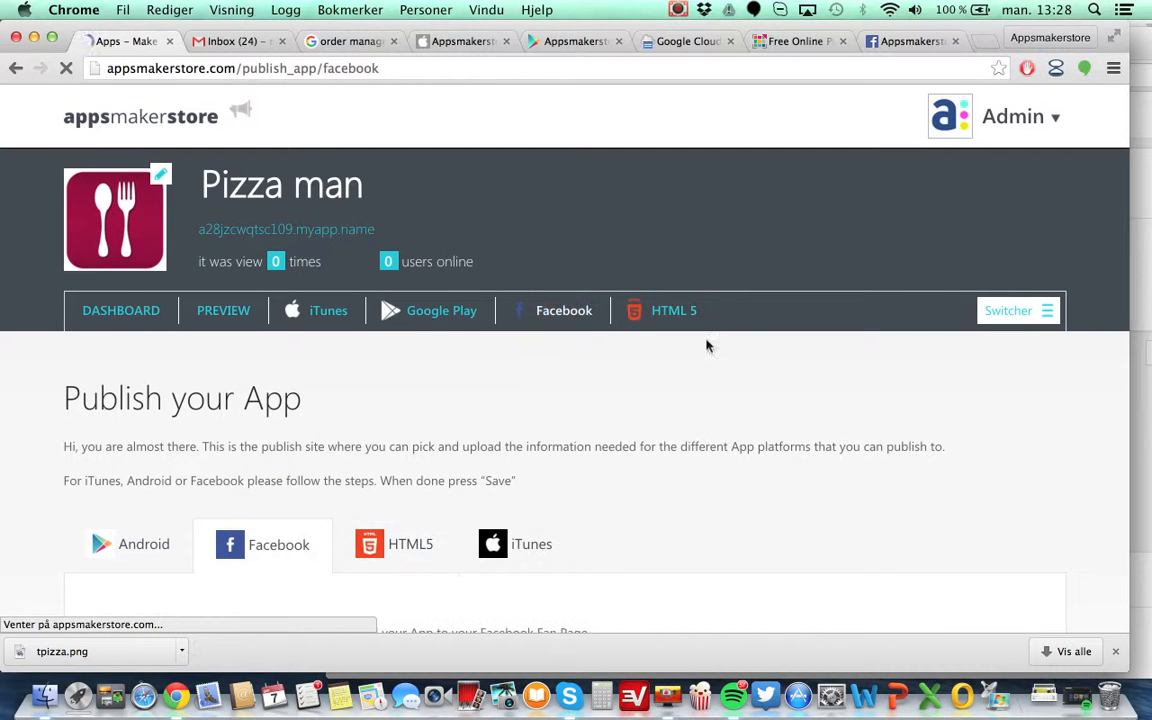
pyautogui.scroll(-3, 638, 427)
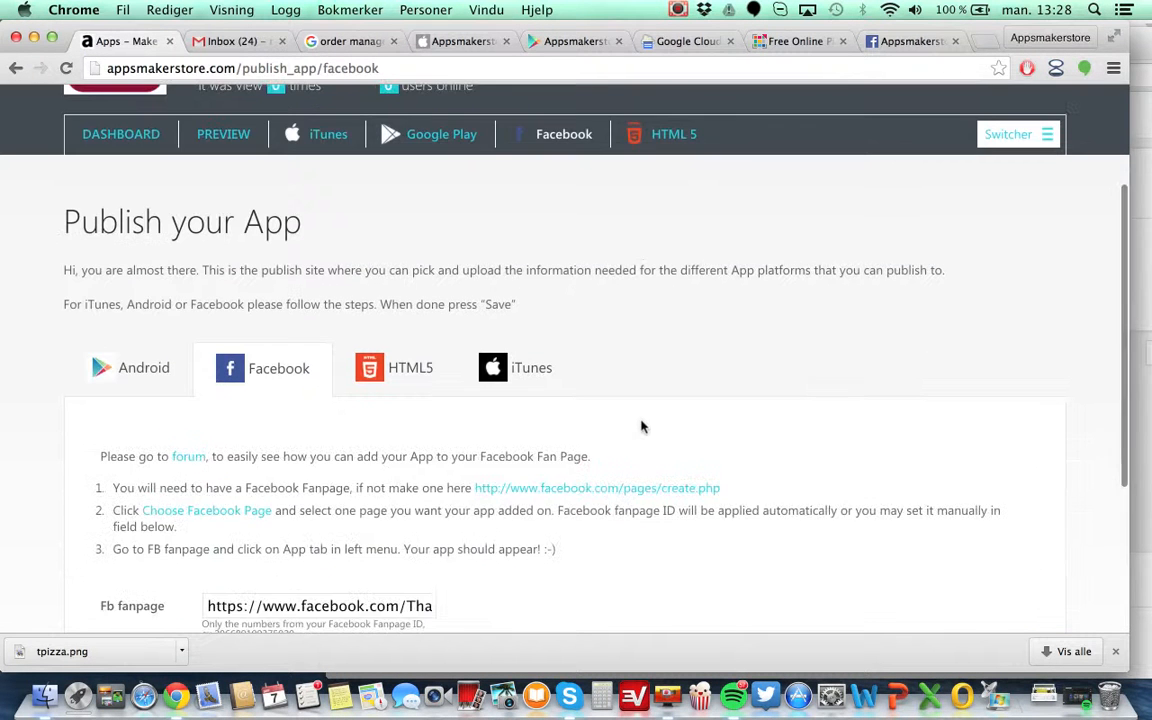
pyautogui.scroll(-2, 575, 557)
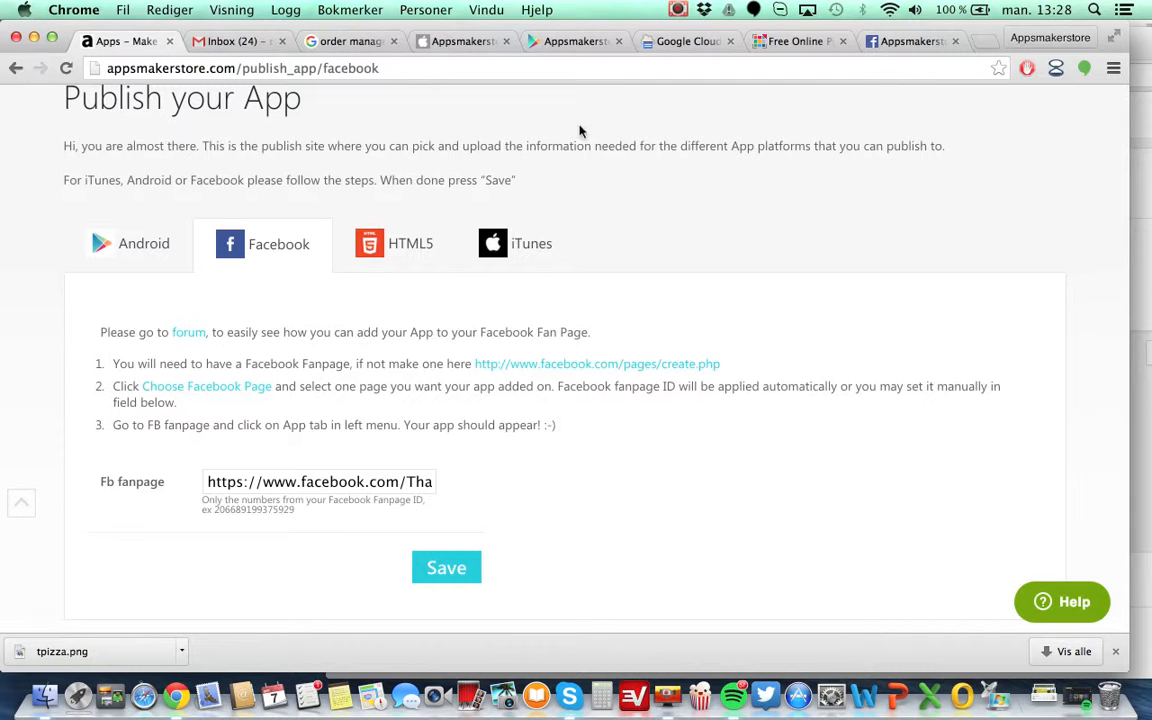
# Switch to the HTML5 publishing section and review the app URLs and QR code.
pyautogui.click(374, 245)
pyautogui.scroll(-4, 571, 344)
pyautogui.scroll(7, 571, 344)
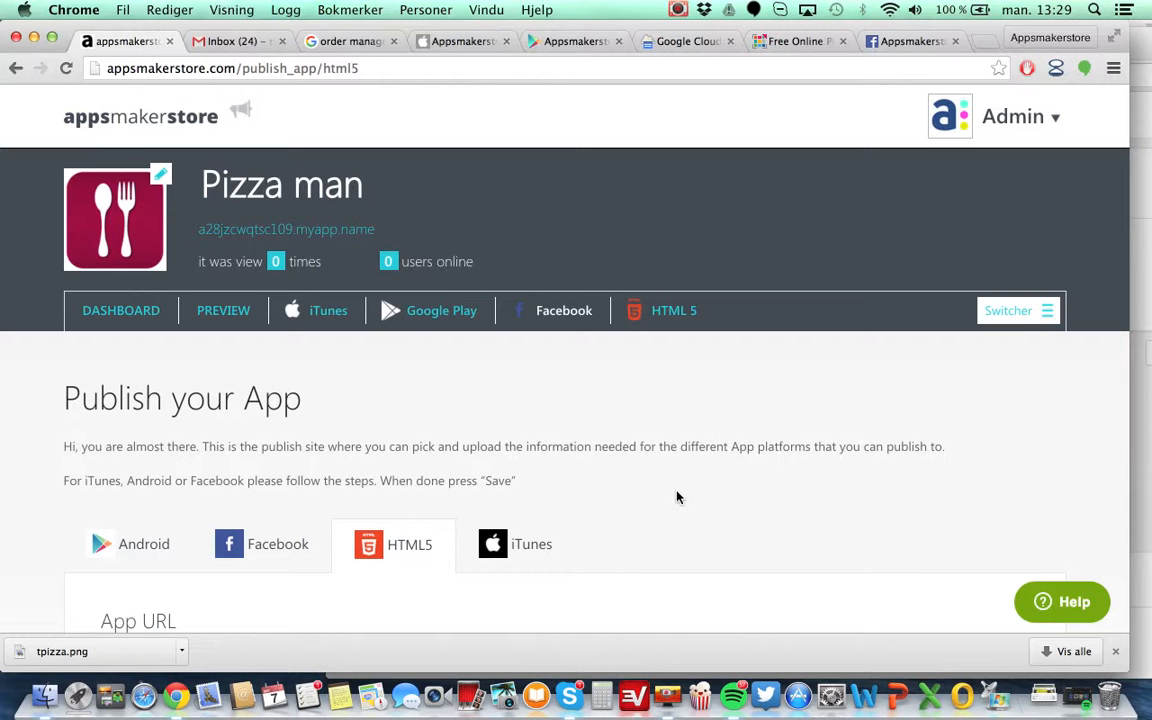
pyautogui.scroll(-5, 653, 500)
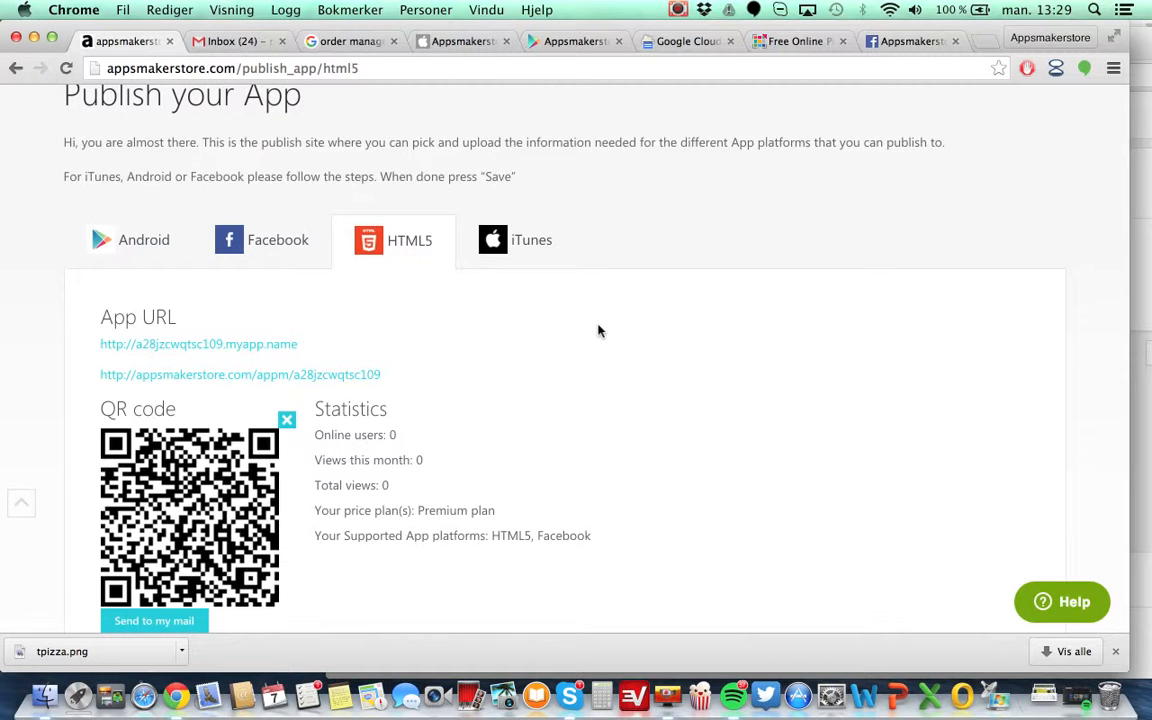
pyautogui.scroll(5, 599, 331)
# Open the app dashboard's Design section and apply the New York style after briefly trying London.
pyautogui.click(1039, 125)
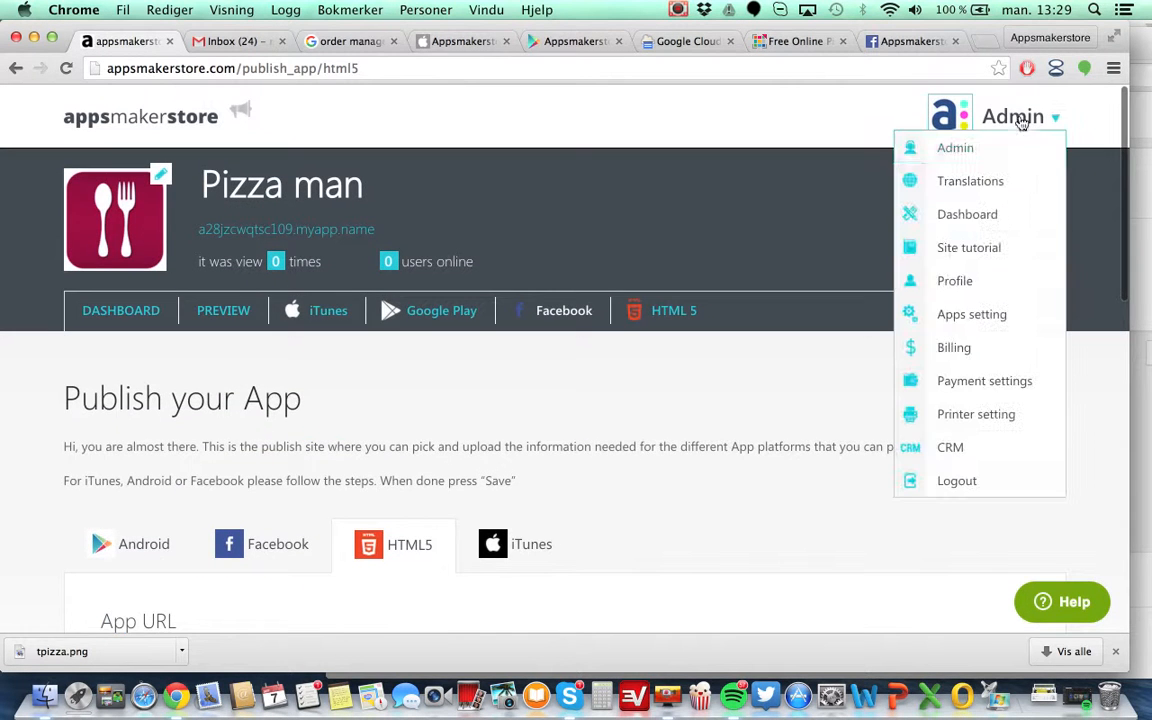
pyautogui.click(916, 217)
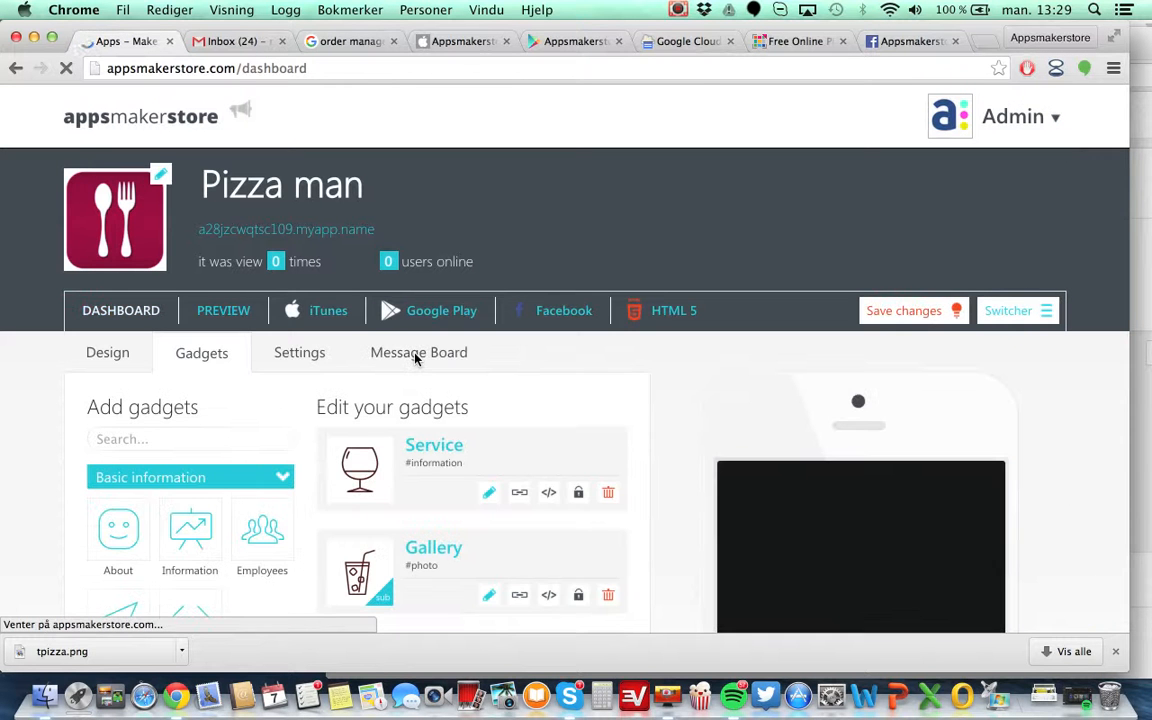
pyautogui.click(106, 361)
pyautogui.scroll(-5, 507, 450)
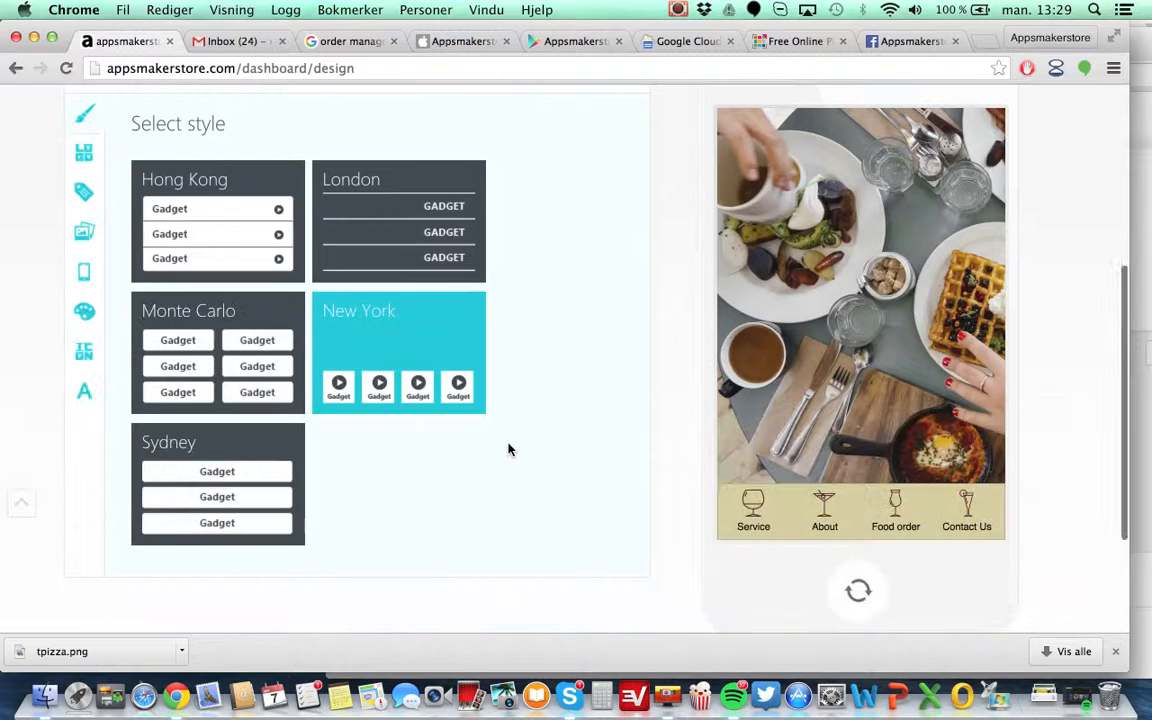
pyautogui.scroll(2, 508, 450)
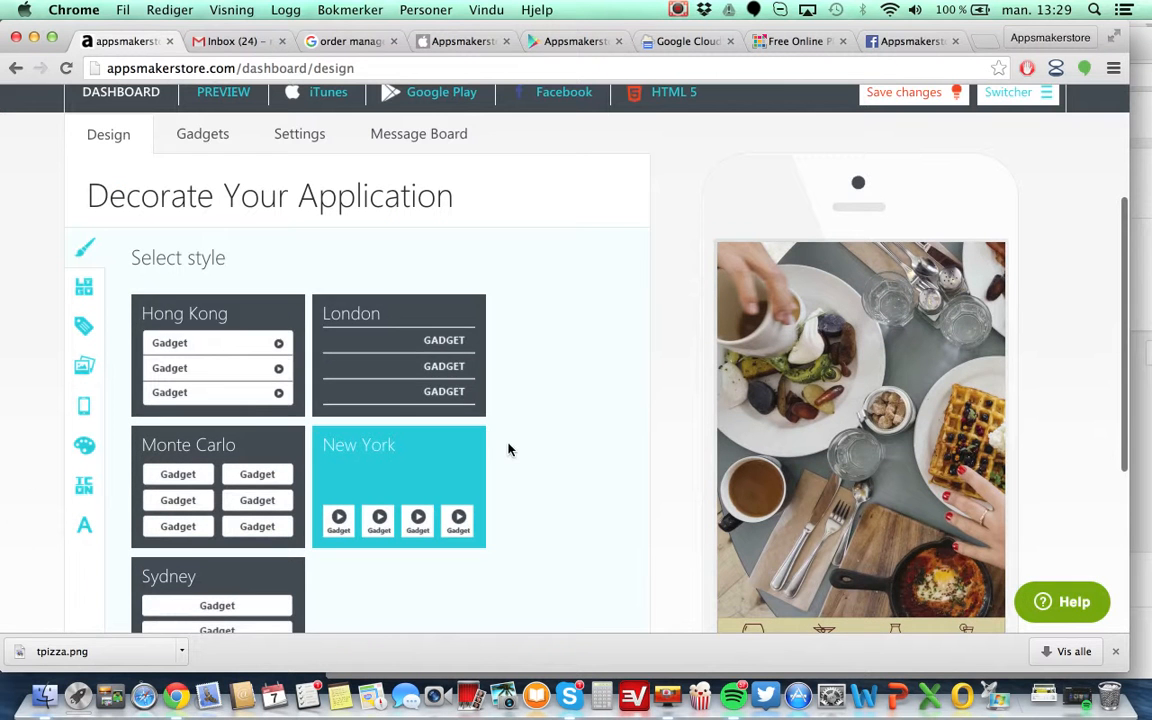
pyautogui.click(394, 383)
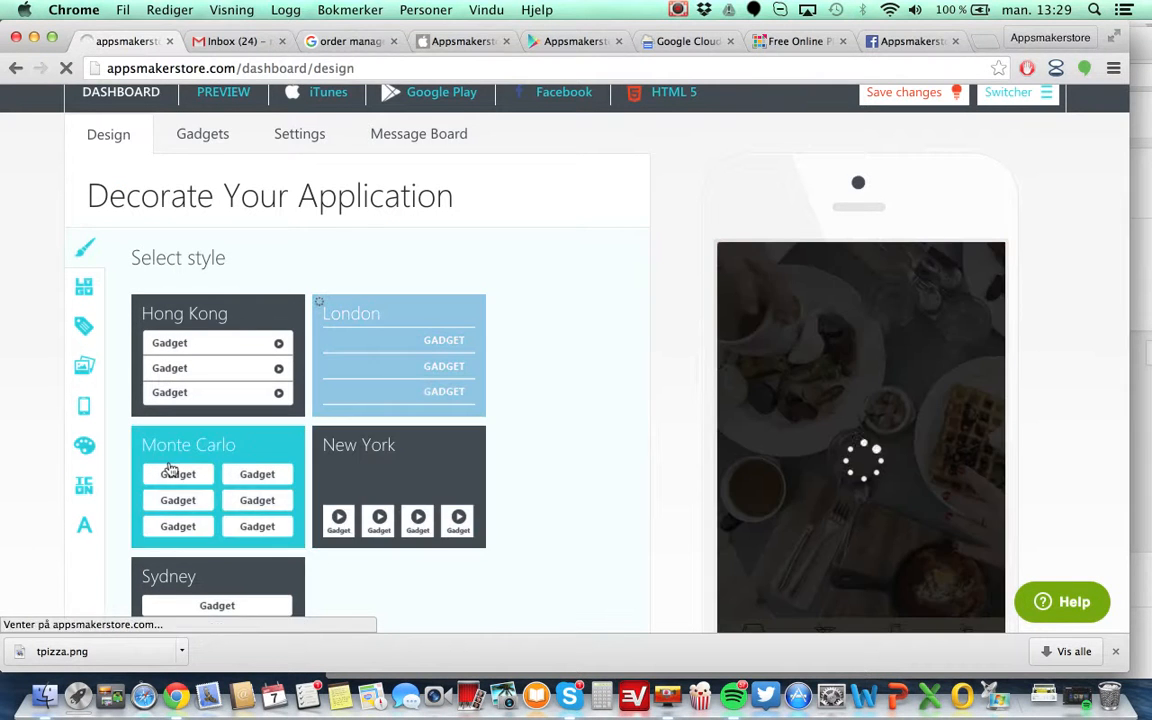
pyautogui.click(380, 515)
# Open the app preview and view it in the landscape phone layout.
pyautogui.scroll(-3, 597, 538)
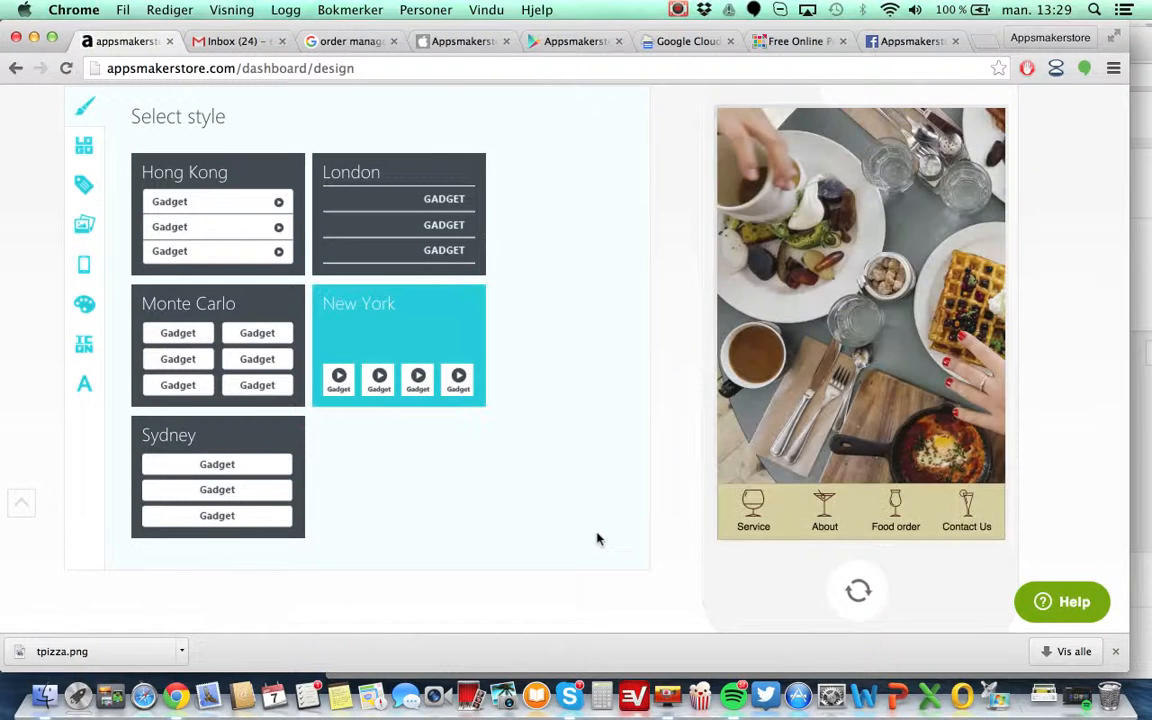
pyautogui.scroll(4, 597, 538)
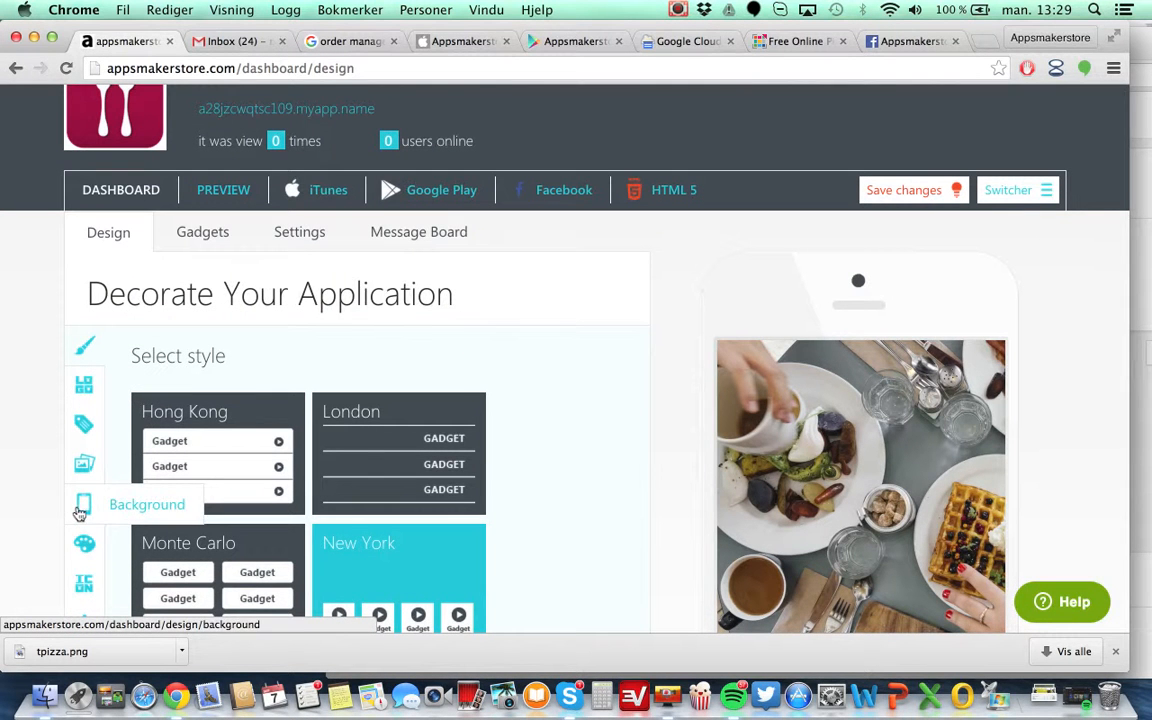
pyautogui.scroll(-3, 260, 245)
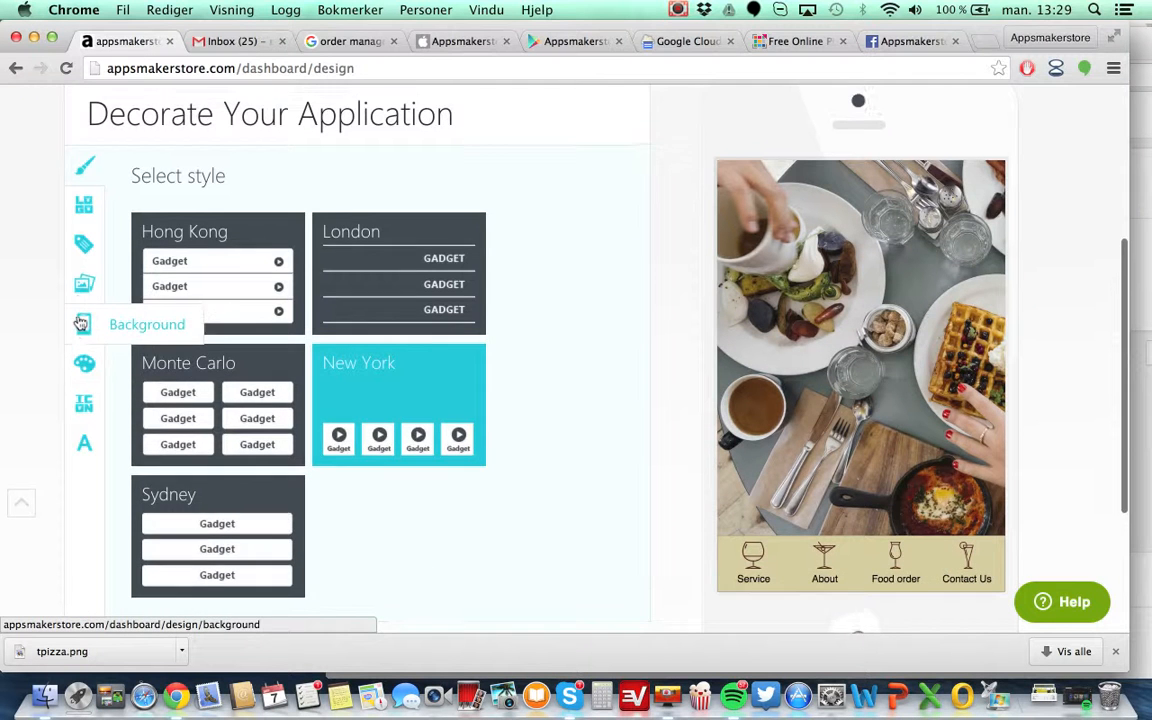
pyautogui.scroll(5, 253, 326)
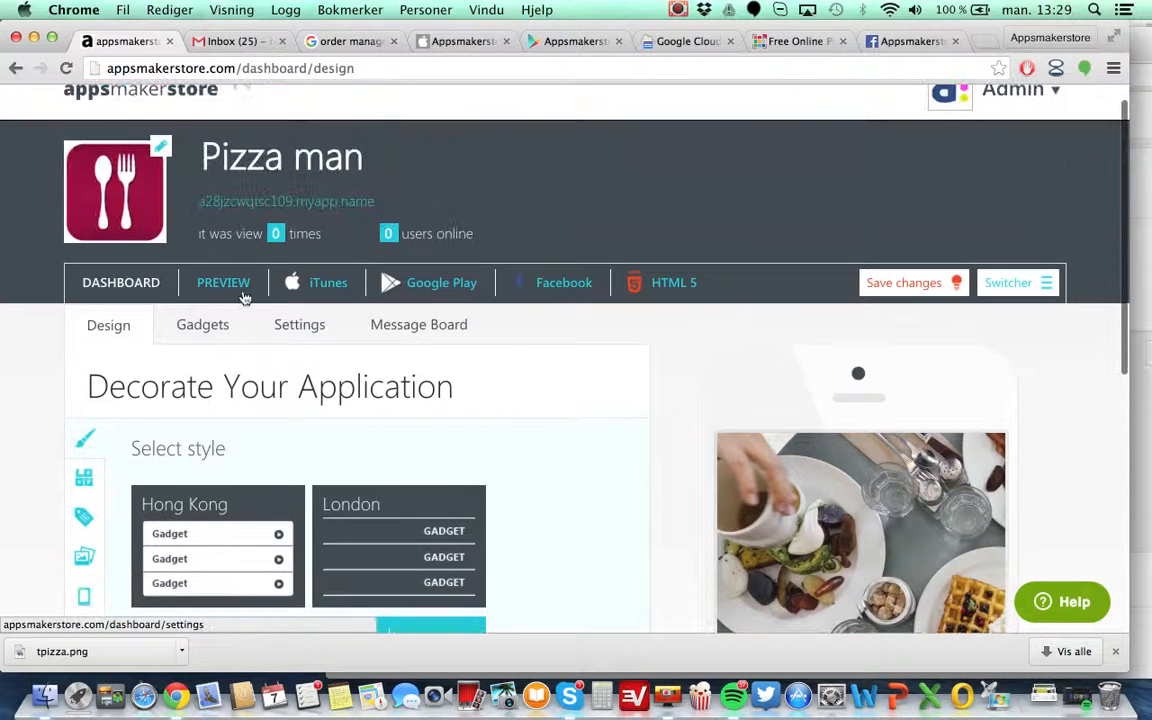
pyautogui.click(226, 285)
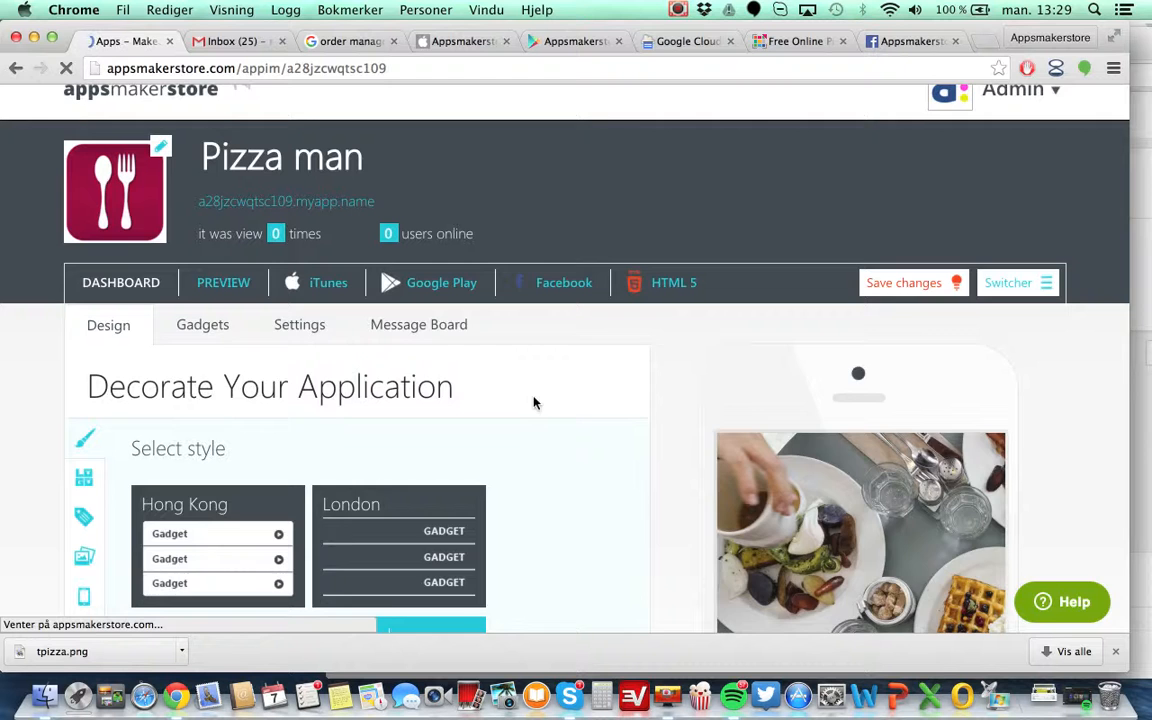
pyautogui.scroll(-4, 535, 403)
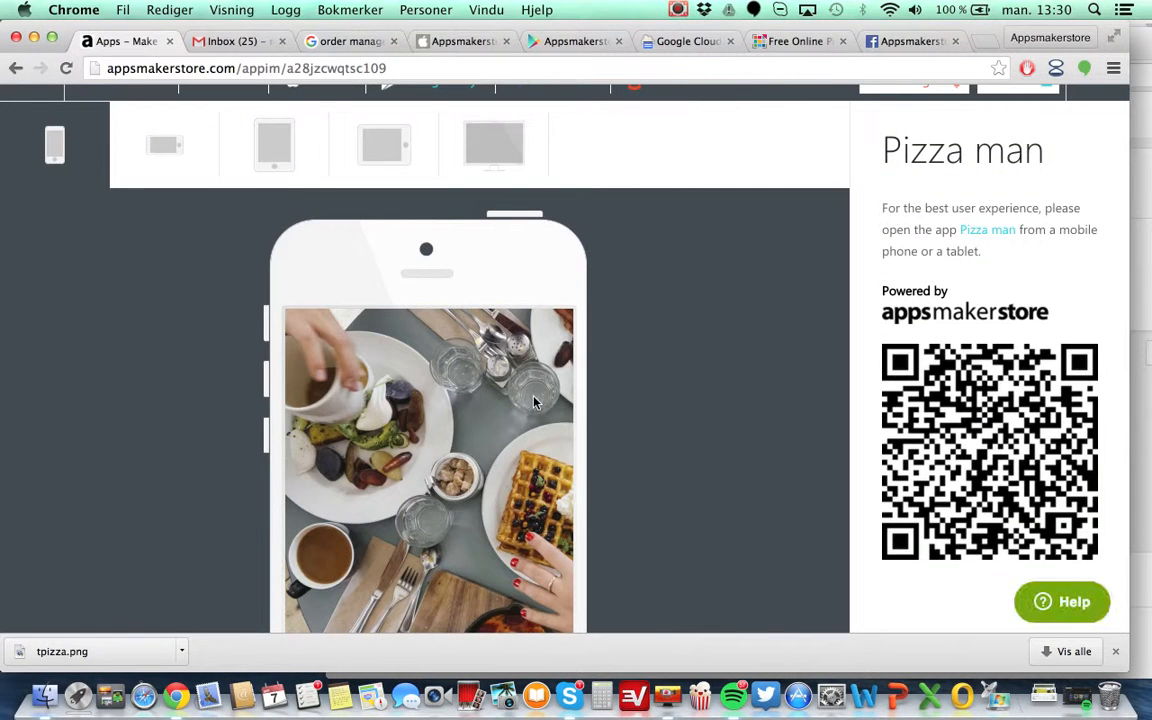
pyautogui.scroll(-5, 534, 402)
pyautogui.scroll(5, 534, 402)
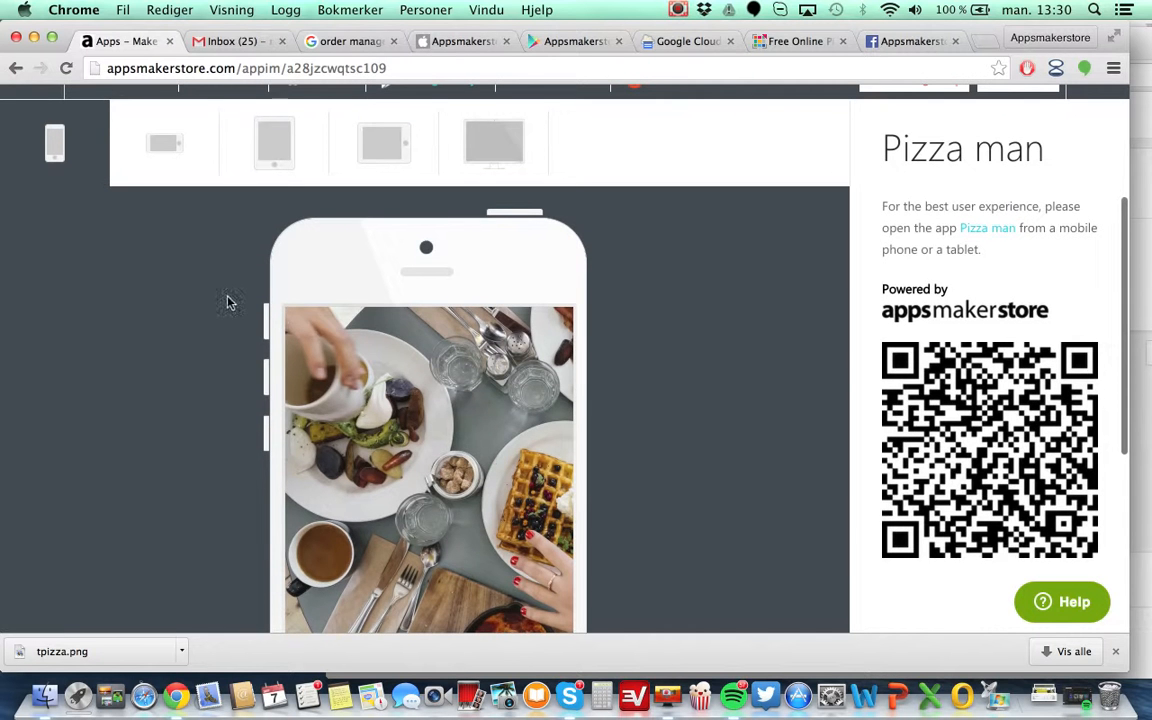
pyautogui.click(168, 146)
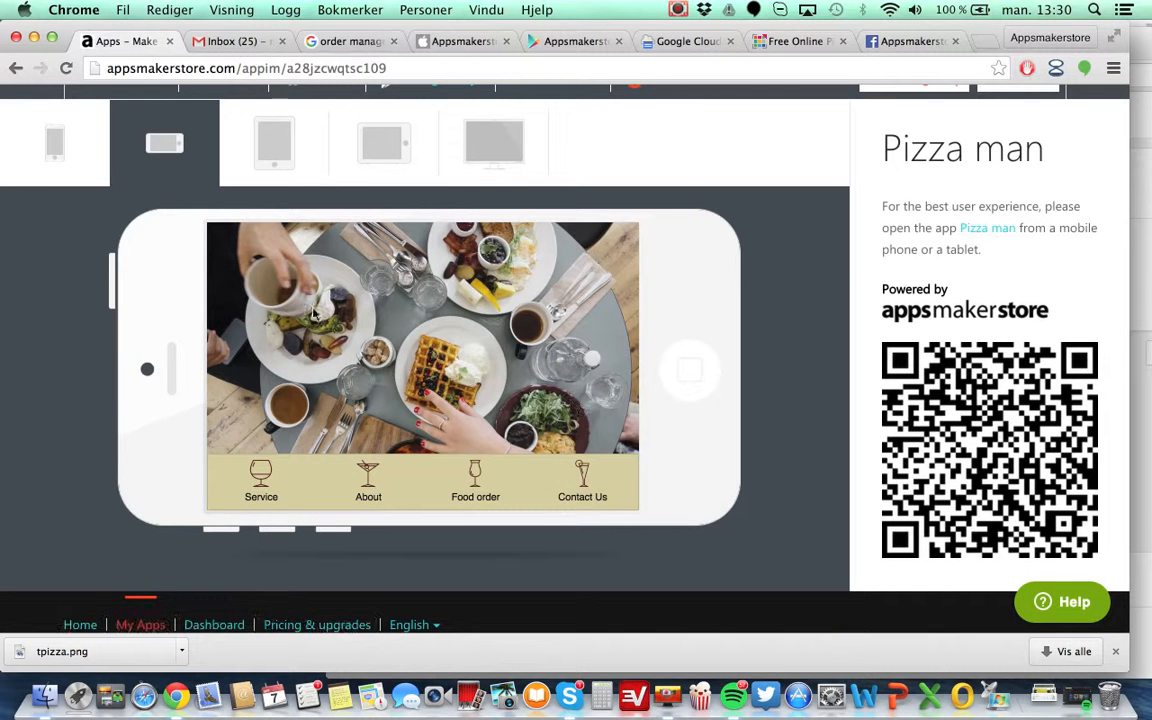
# Preview the app in the portrait and landscape tablet layouts.
pyautogui.click(268, 150)
pyautogui.scroll(-10, 690, 408)
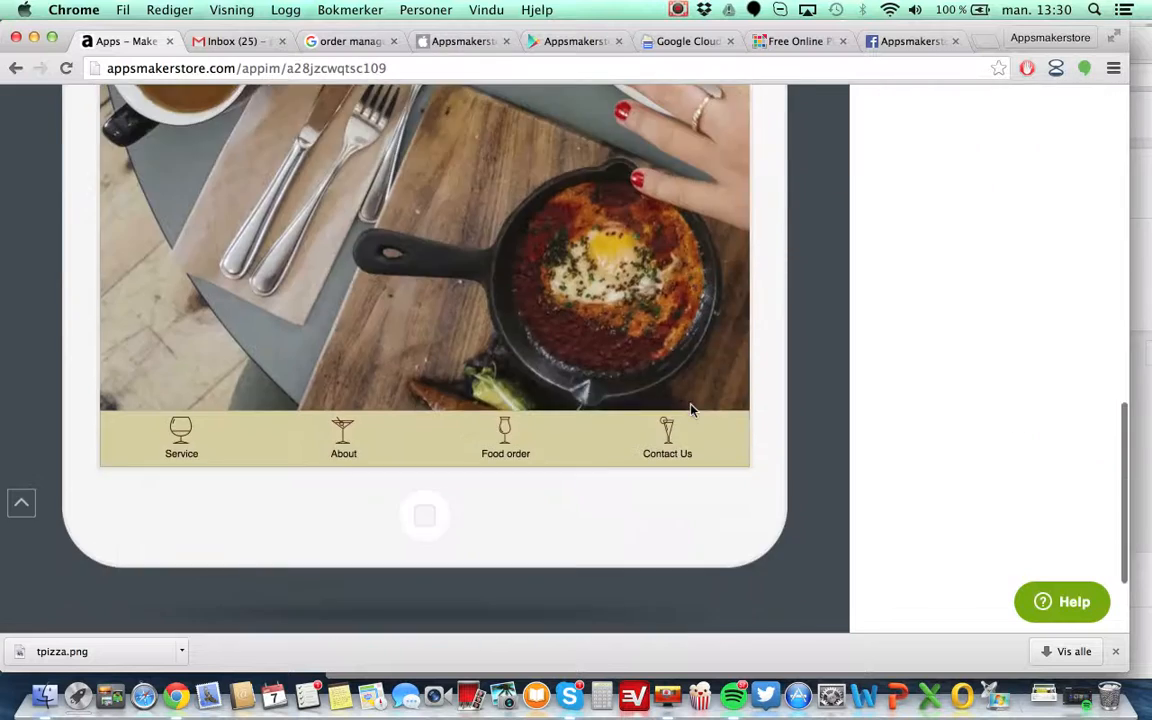
pyautogui.scroll(10, 690, 408)
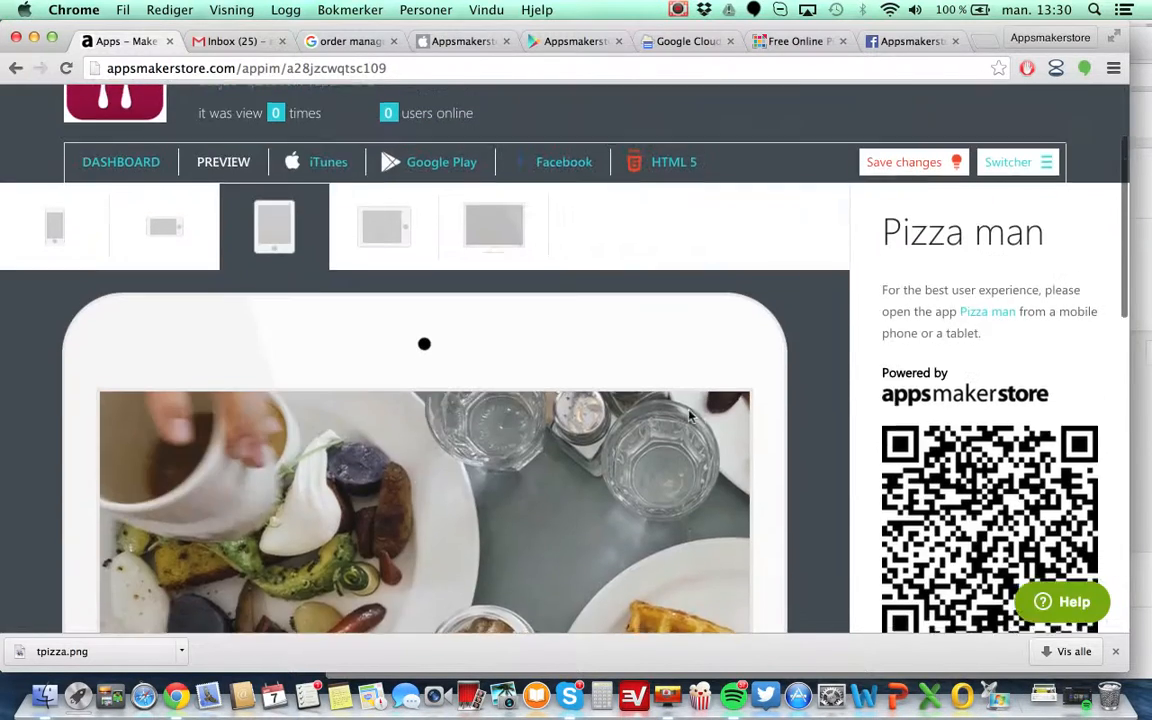
pyautogui.click(367, 240)
pyautogui.scroll(-6, 640, 400)
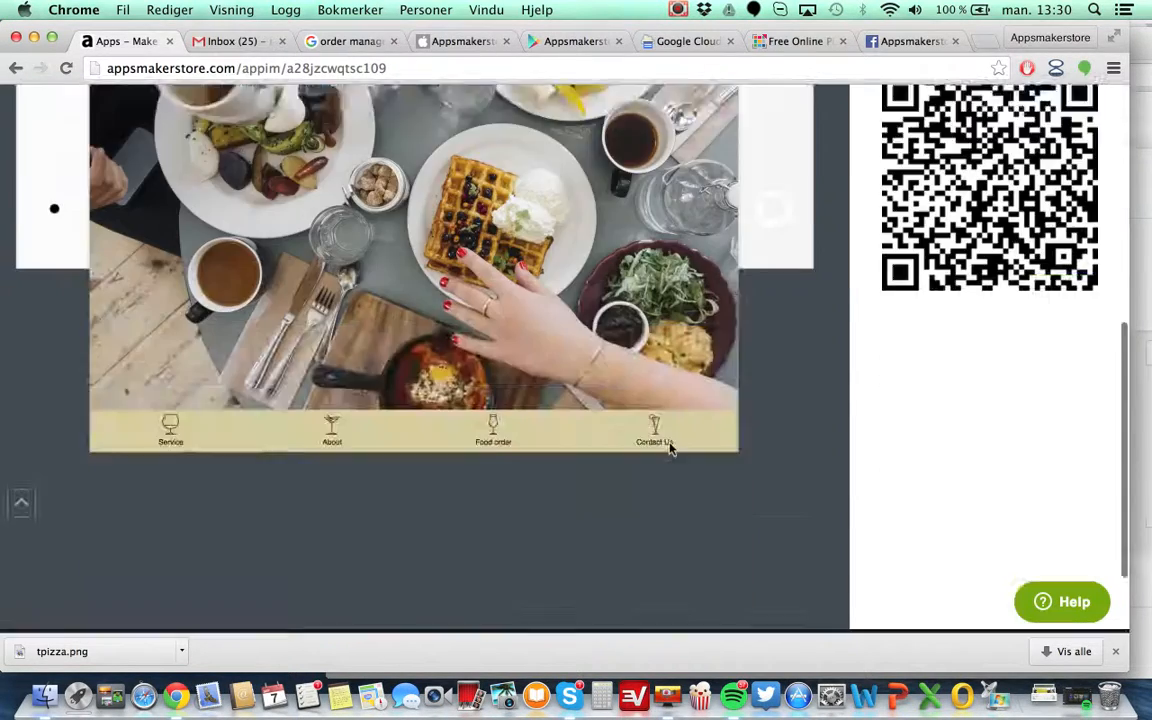
pyautogui.scroll(6, 669, 450)
pyautogui.scroll(2, 670, 450)
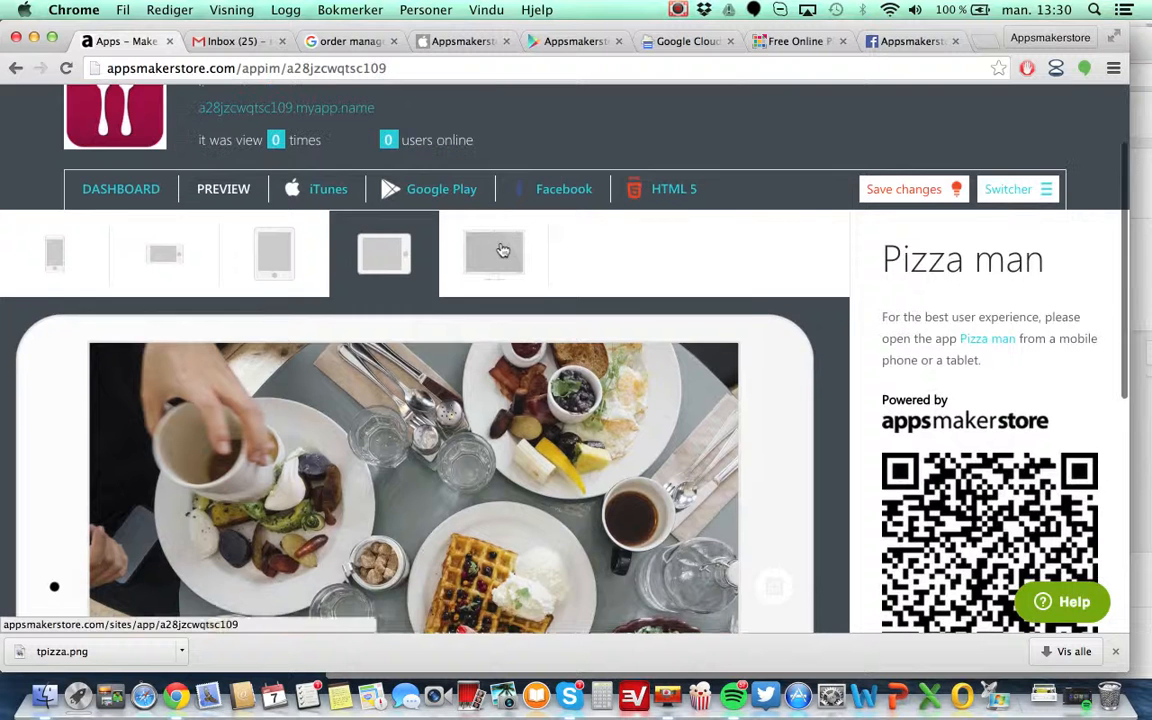
# Preview the app in the desktop layout and scroll through it.
pyautogui.click(499, 255)
pyautogui.scroll(-3, 754, 400)
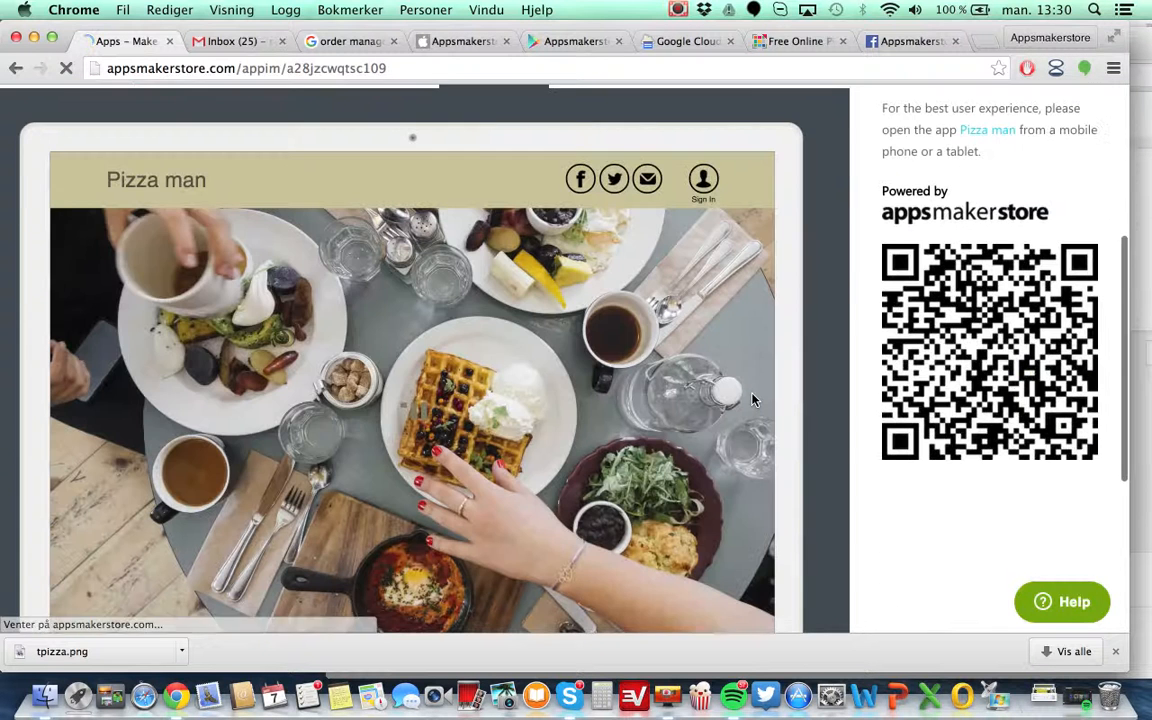
pyautogui.scroll(-1, 754, 400)
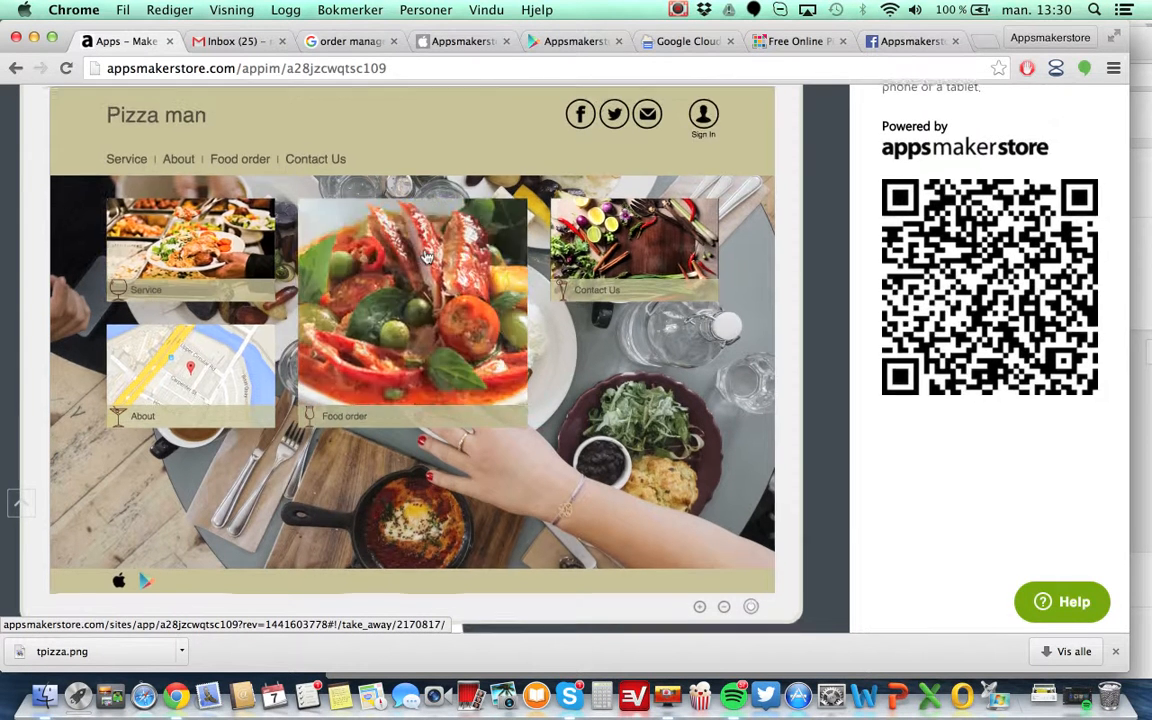
pyautogui.scroll(-5, 425, 256)
pyautogui.scroll(5, 425, 256)
pyautogui.scroll(-5, 425, 256)
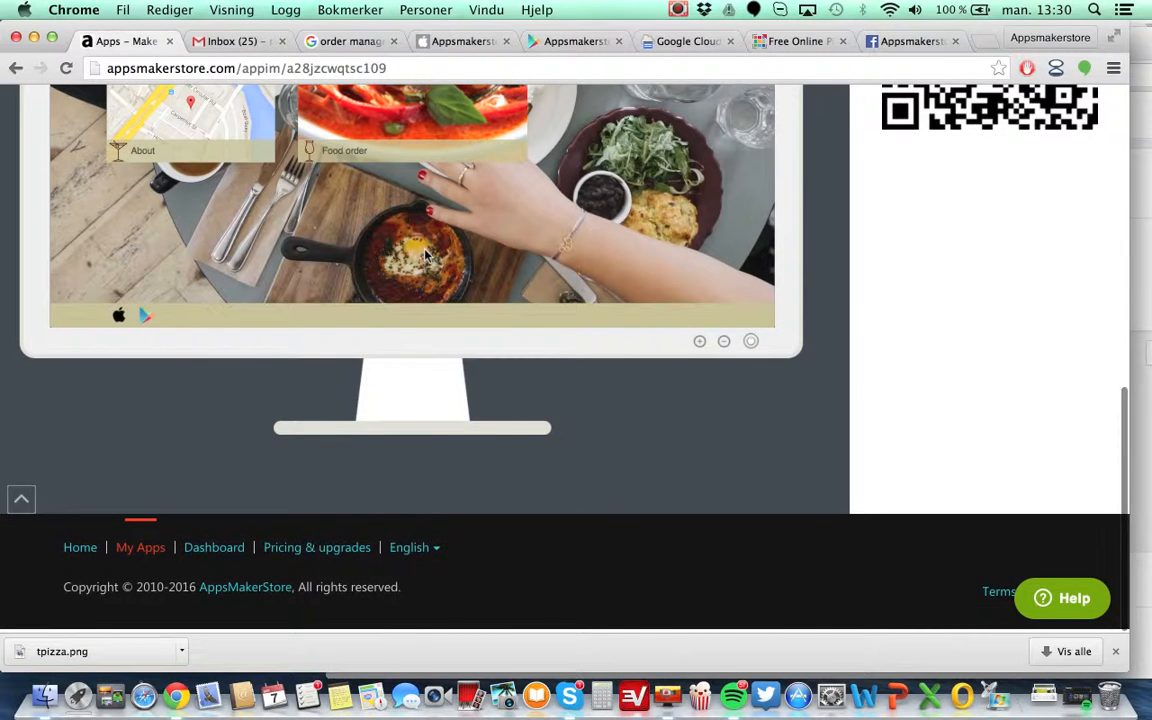
pyautogui.scroll(2, 425, 256)
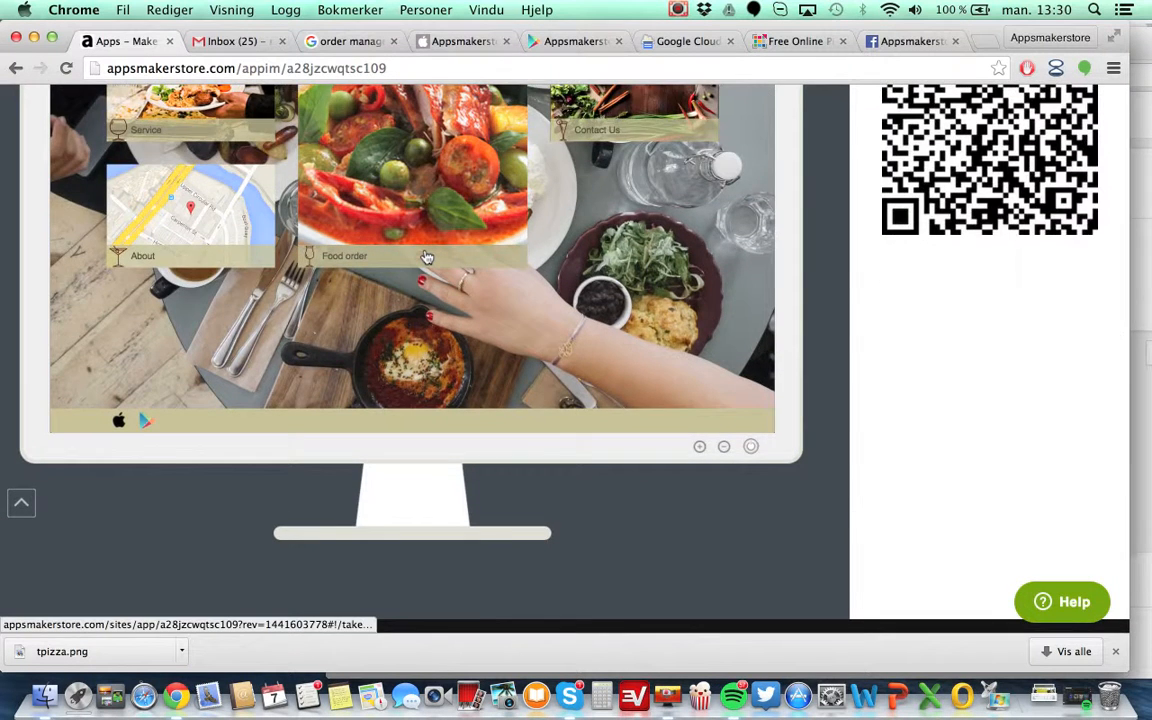
pyautogui.scroll(4, 425, 256)
pyautogui.scroll(3, 425, 256)
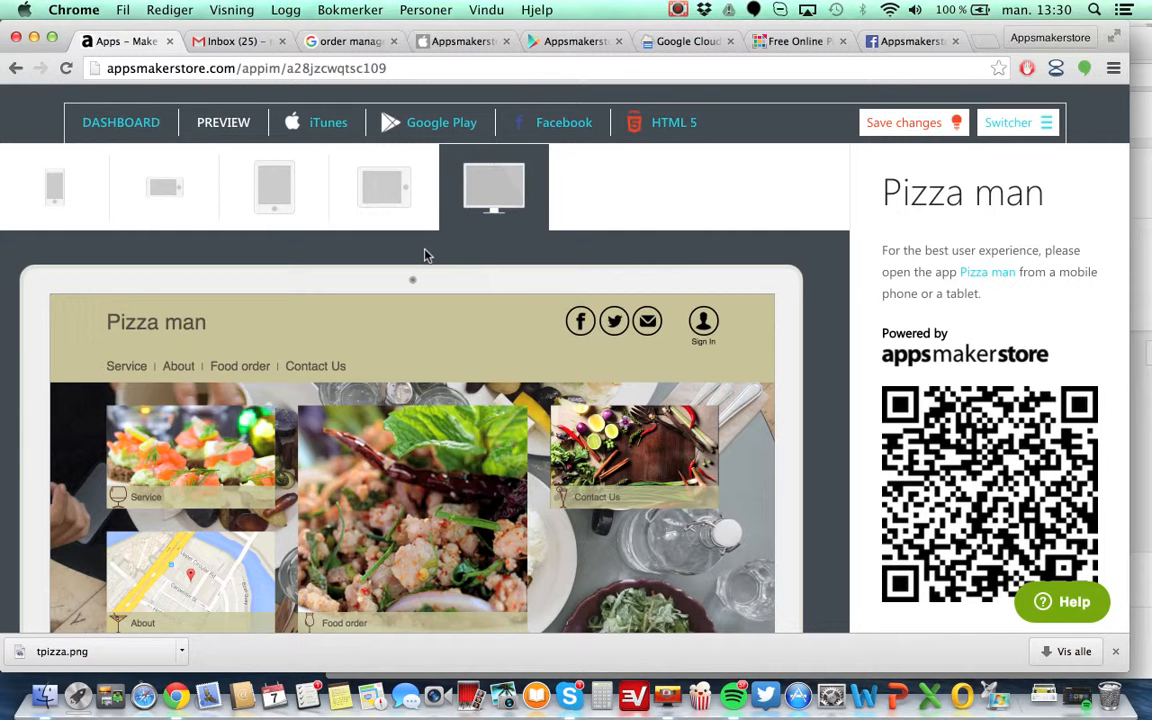
pyautogui.scroll(-2, 425, 256)
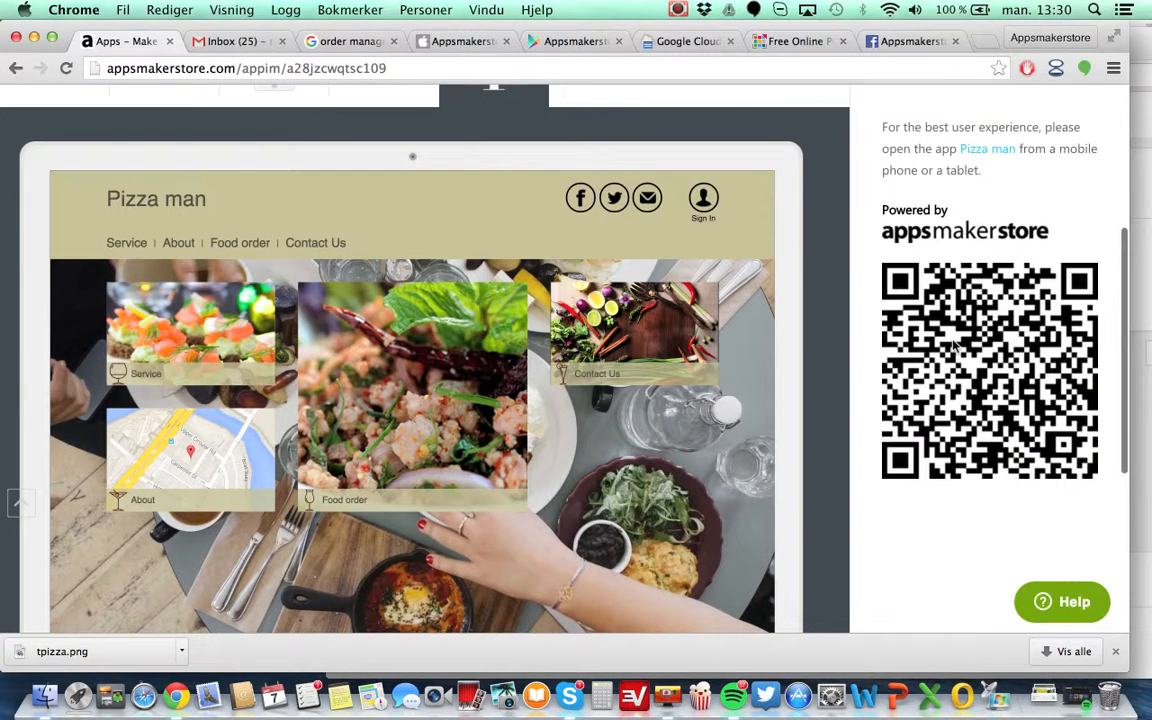
pyautogui.rightClick(953, 343)
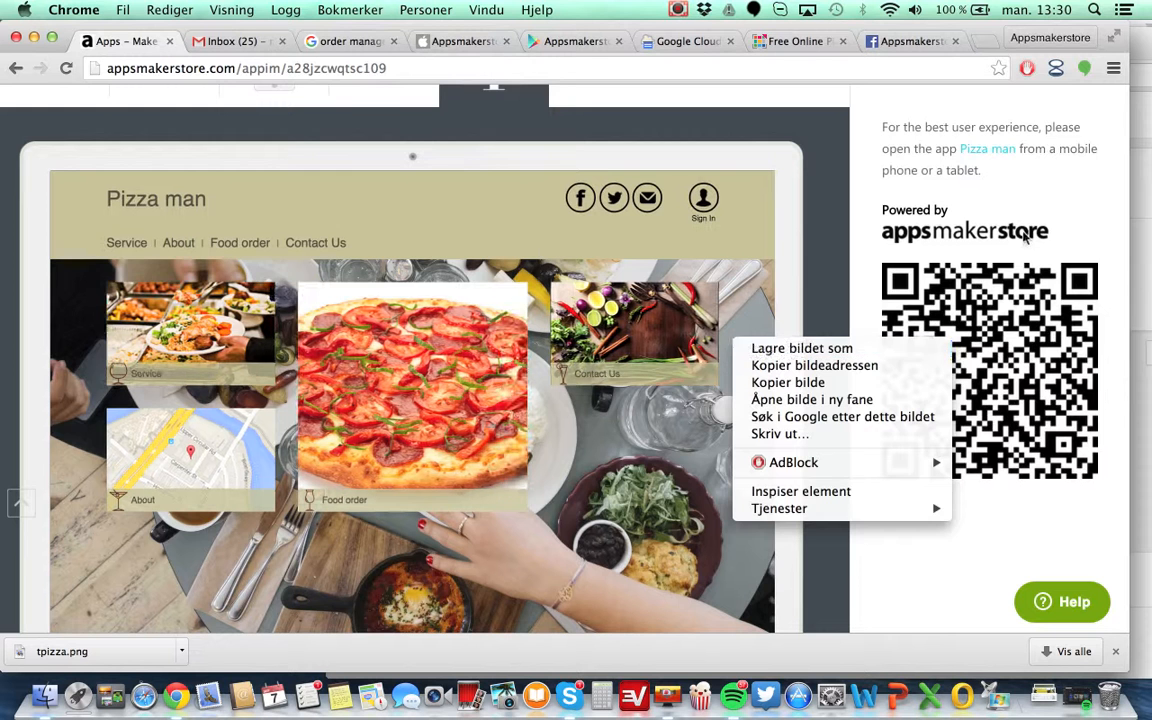
pyautogui.click(956, 172)
pyautogui.scroll(3, 555, 262)
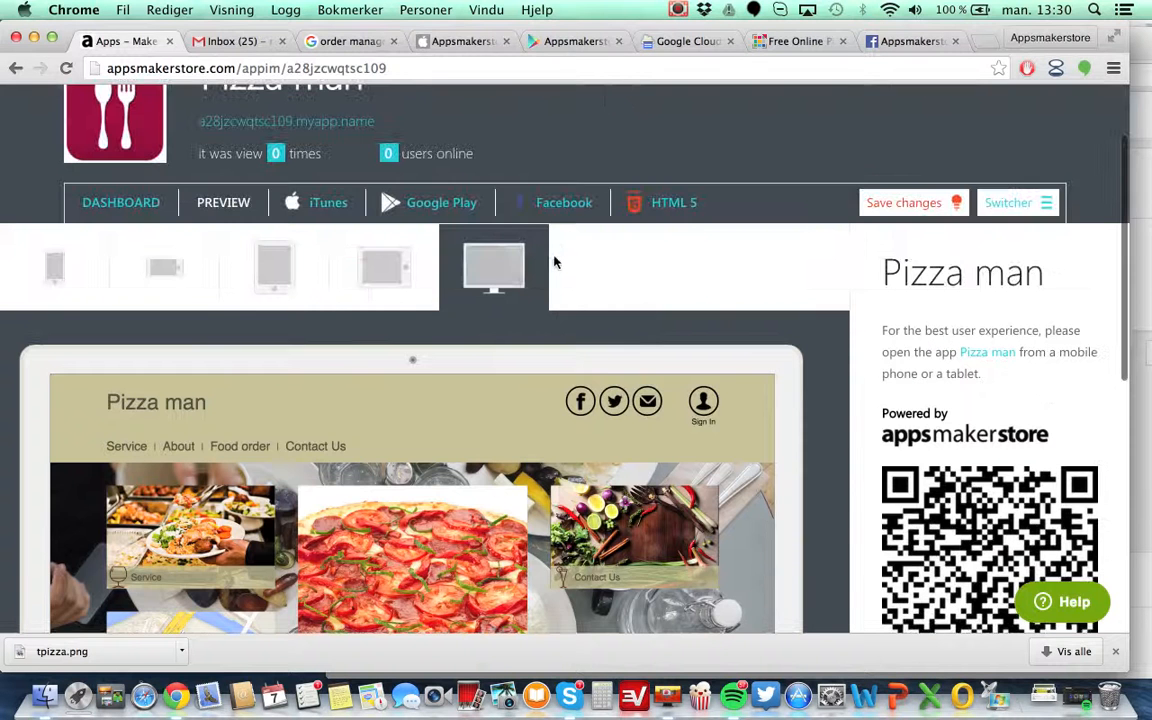
# Open the HTML5 publishing page for the app.
pyautogui.click(655, 205)
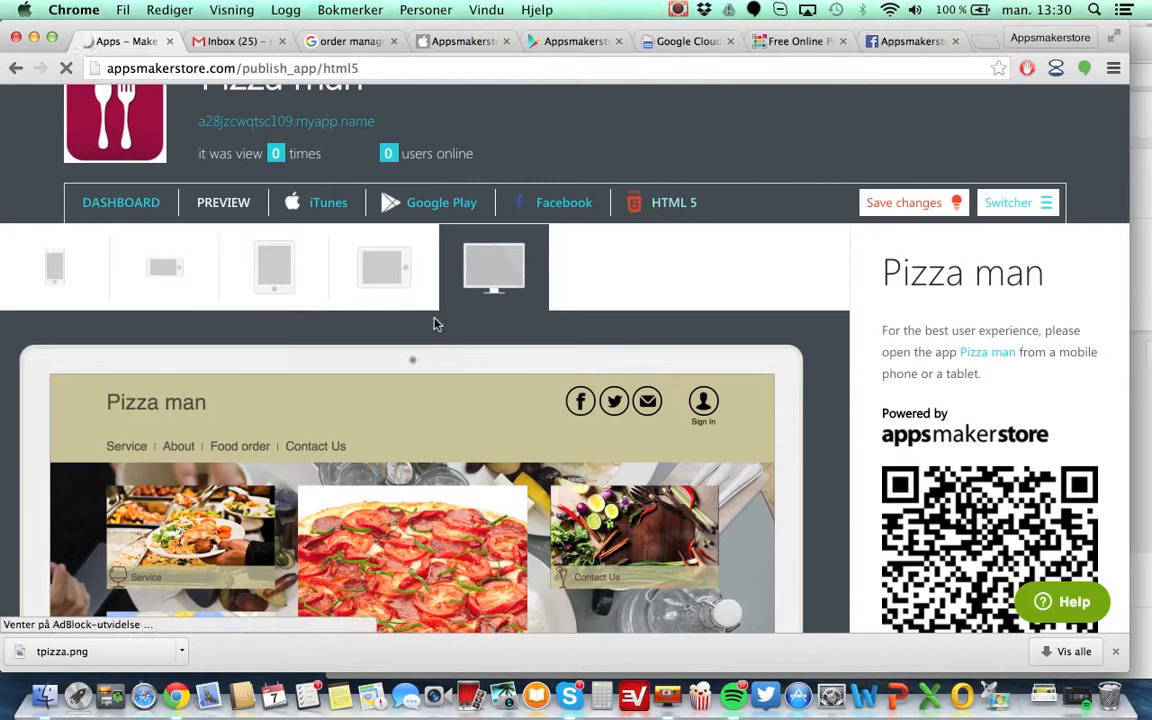
pyautogui.scroll(-4, 455, 468)
pyautogui.scroll(4, 455, 468)
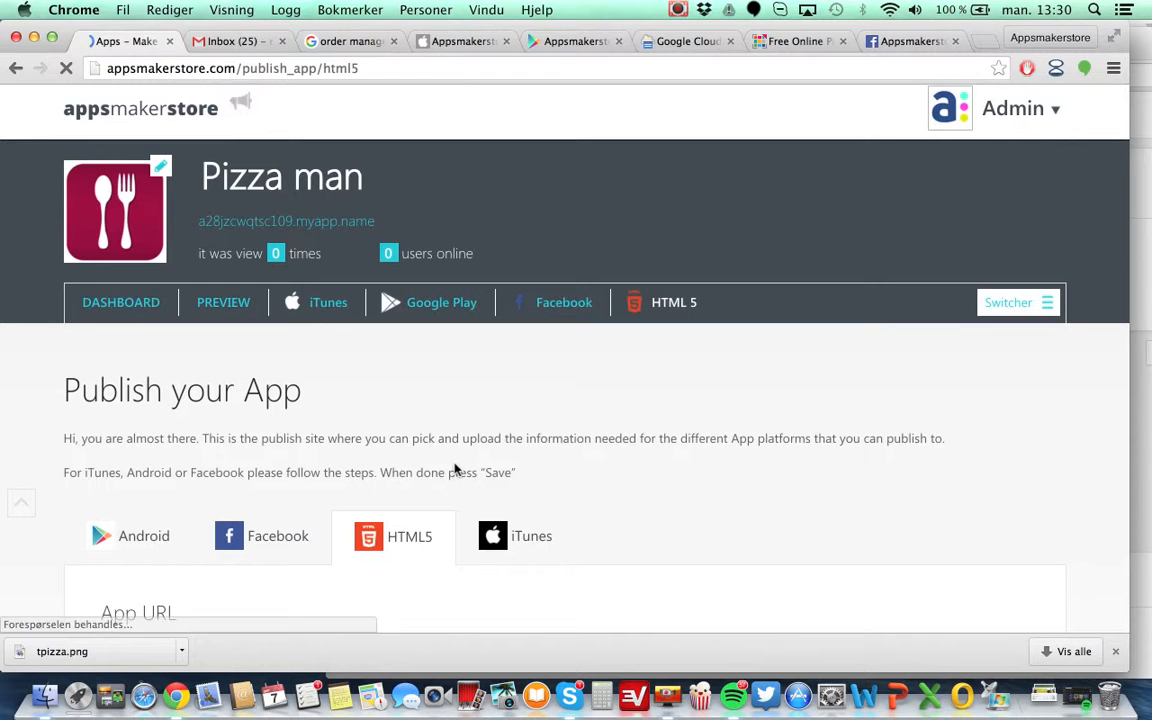
# Return to the dashboard's Design section and review the available style options.
pyautogui.click(128, 302)
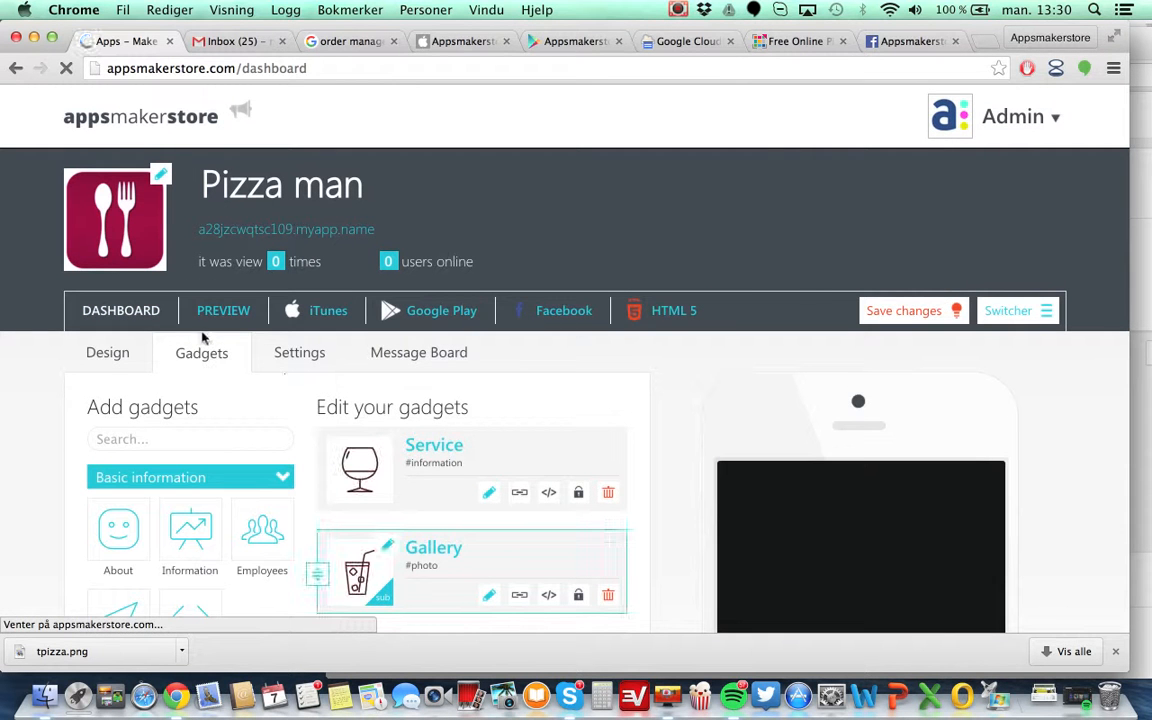
pyautogui.click(108, 353)
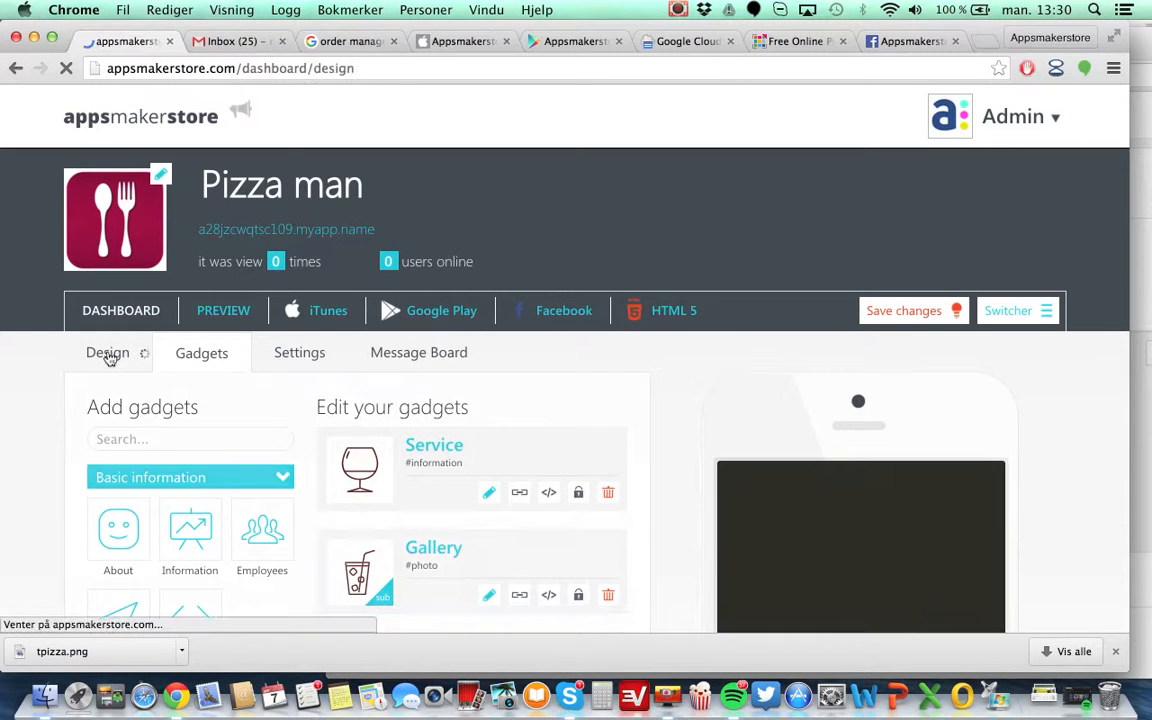
pyautogui.scroll(-5, 464, 411)
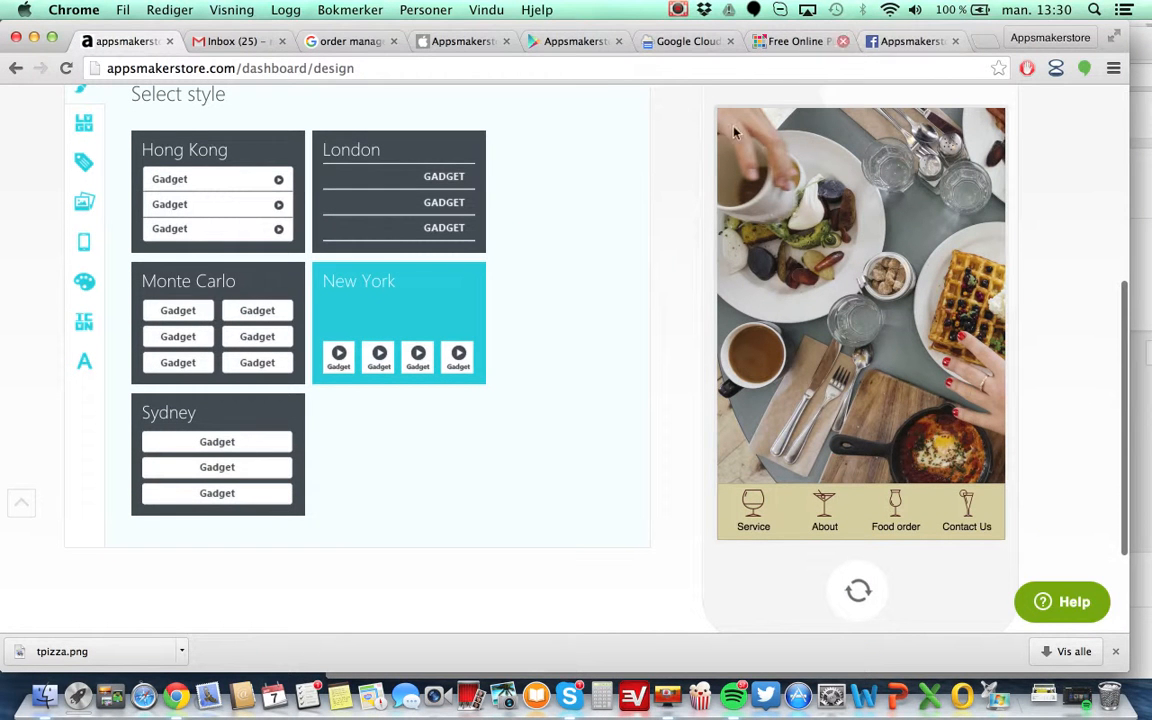
pyautogui.scroll(4, 559, 296)
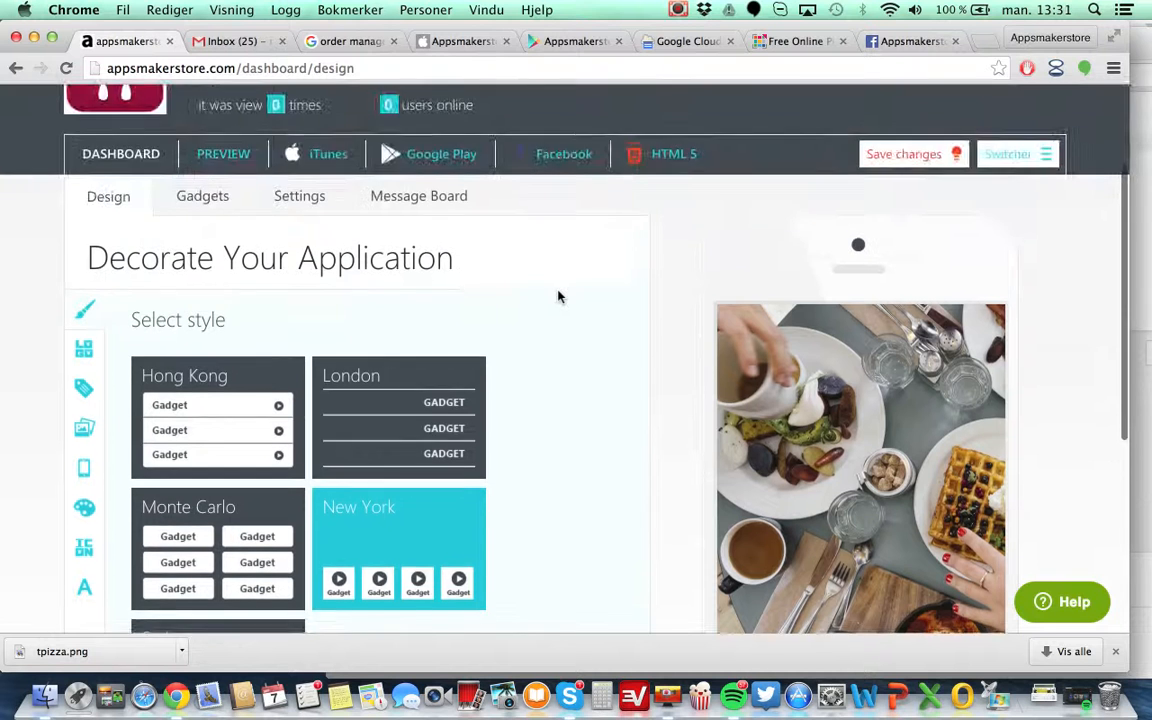
pyautogui.scroll(-2, 559, 296)
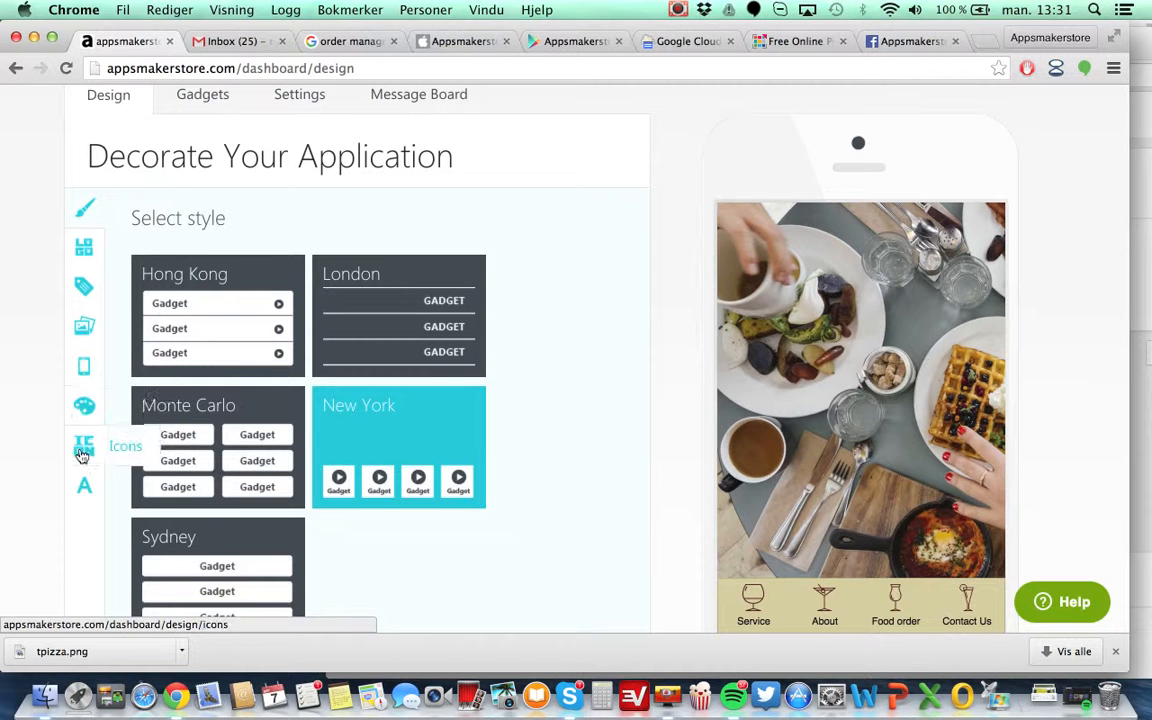
pyautogui.scroll(5, 543, 255)
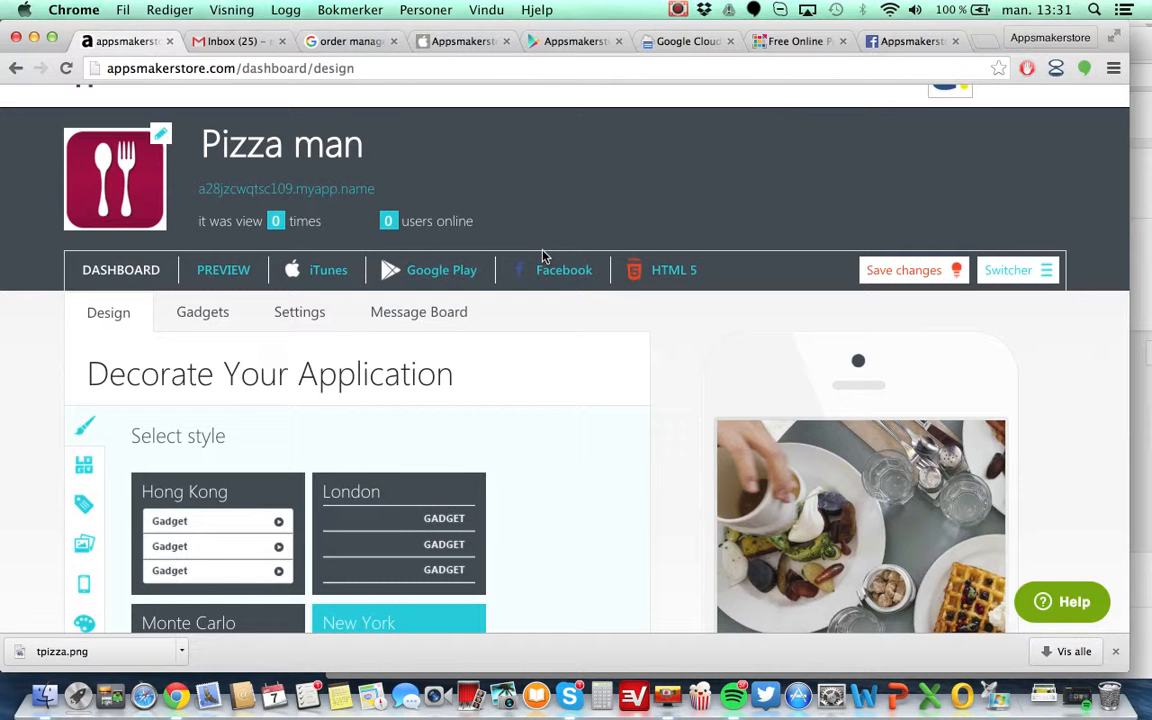
pyautogui.scroll(-2, 560, 396)
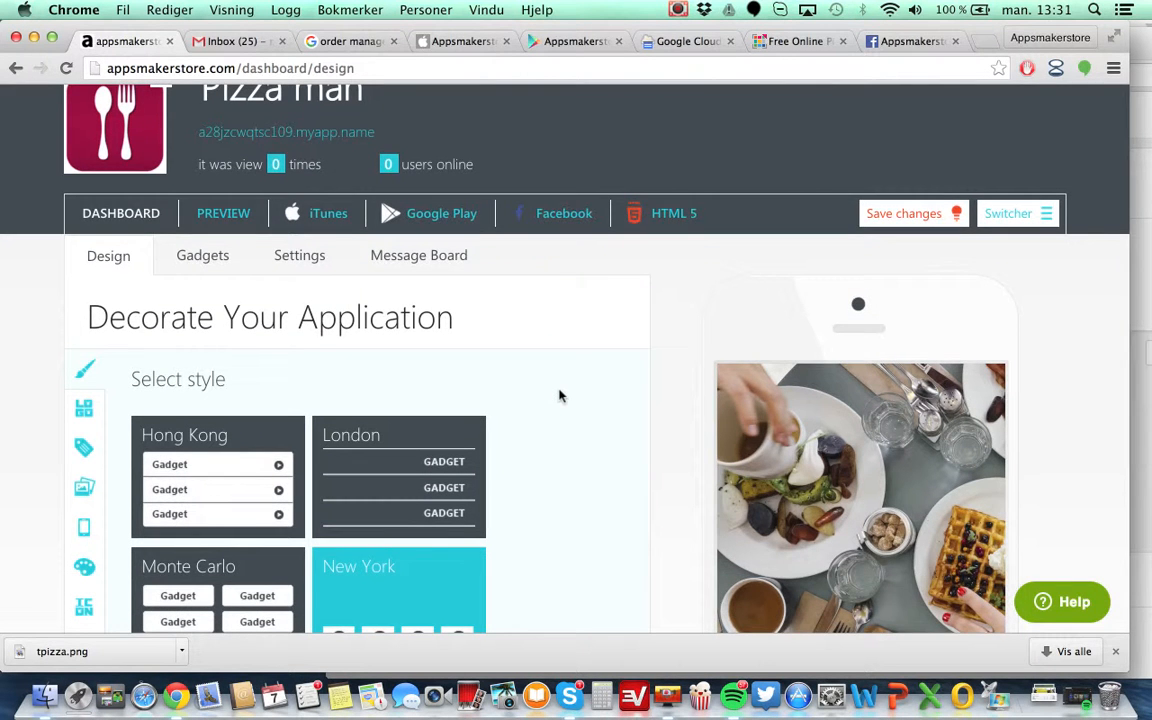
pyautogui.scroll(-10, 560, 396)
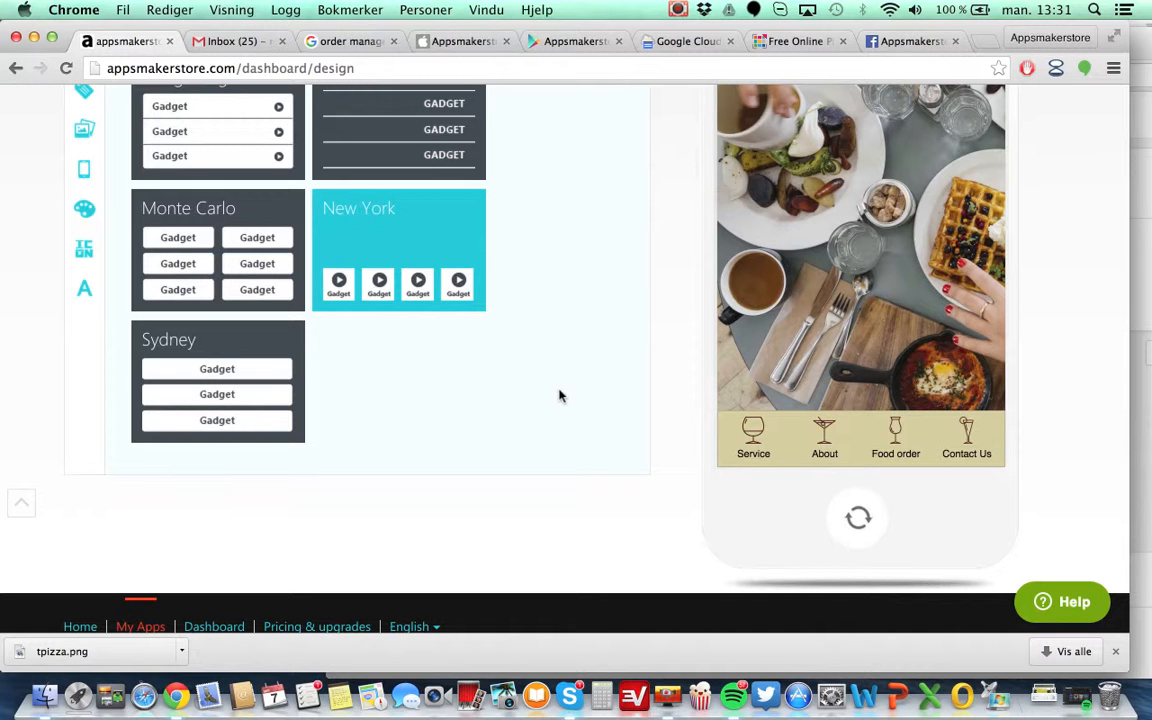
pyautogui.scroll(2, 560, 396)
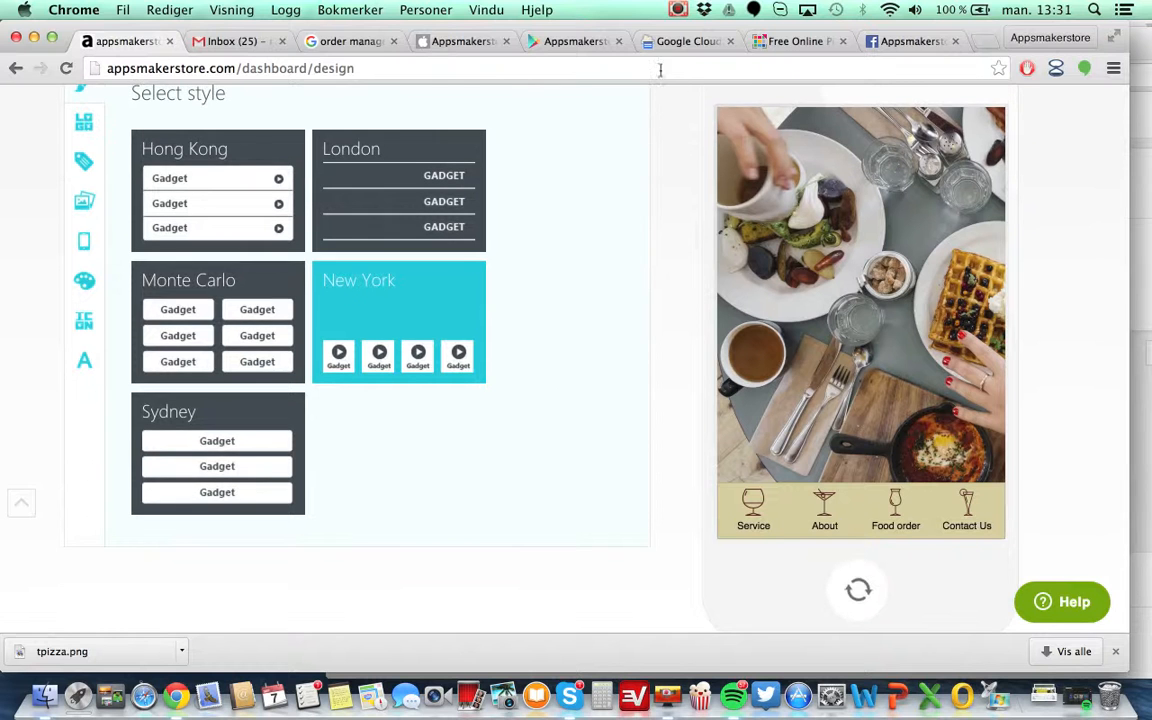